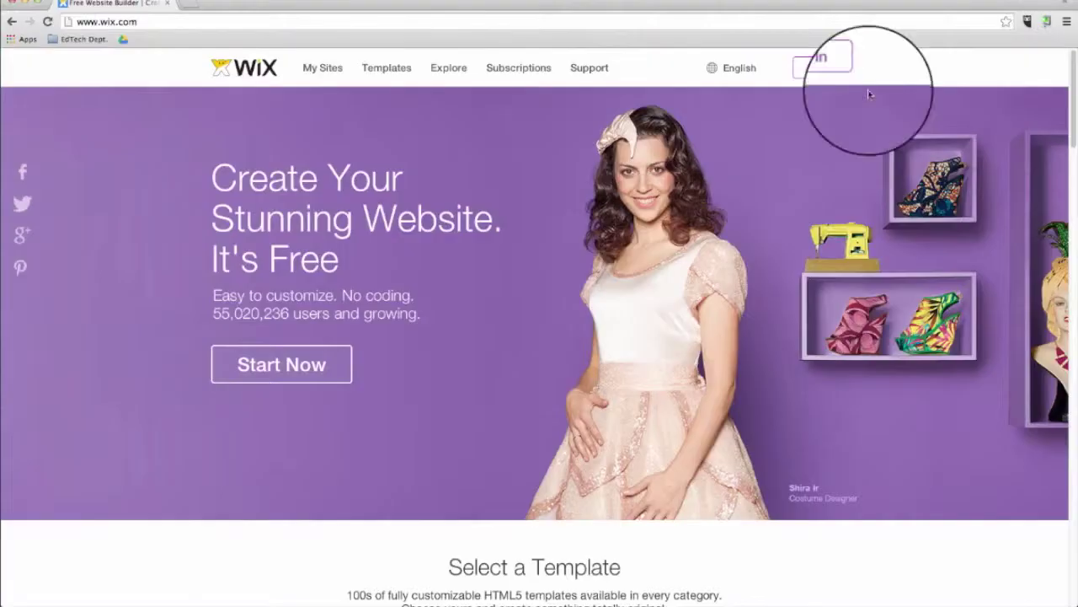
# Step: Sign up as a new Wix user with an e-mail address and password
pyautogui.click(834, 66)
pyautogui.click(270, 169)
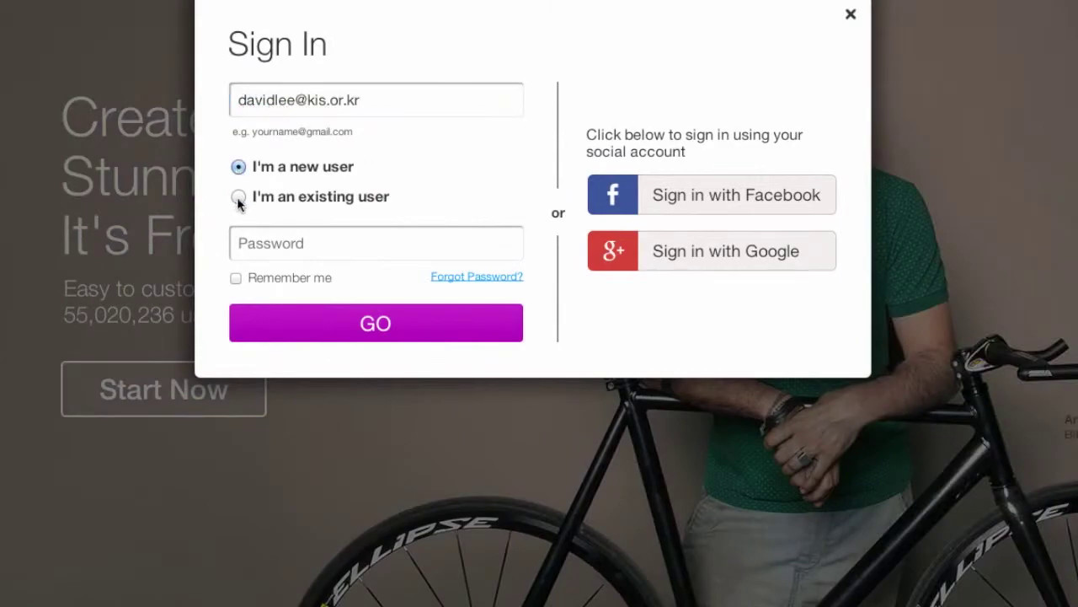
pyautogui.click(248, 243)
pyautogui.write('********')
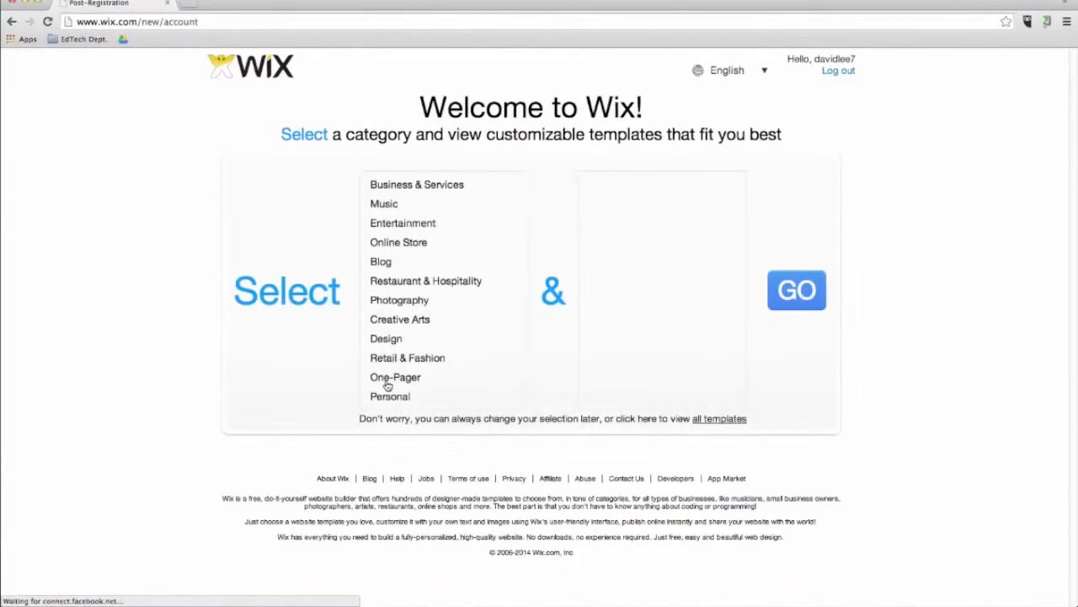
# Step: Choose Business & Services > Community & Education and load its templates
pyautogui.click(417, 183)
pyautogui.click(640, 263)
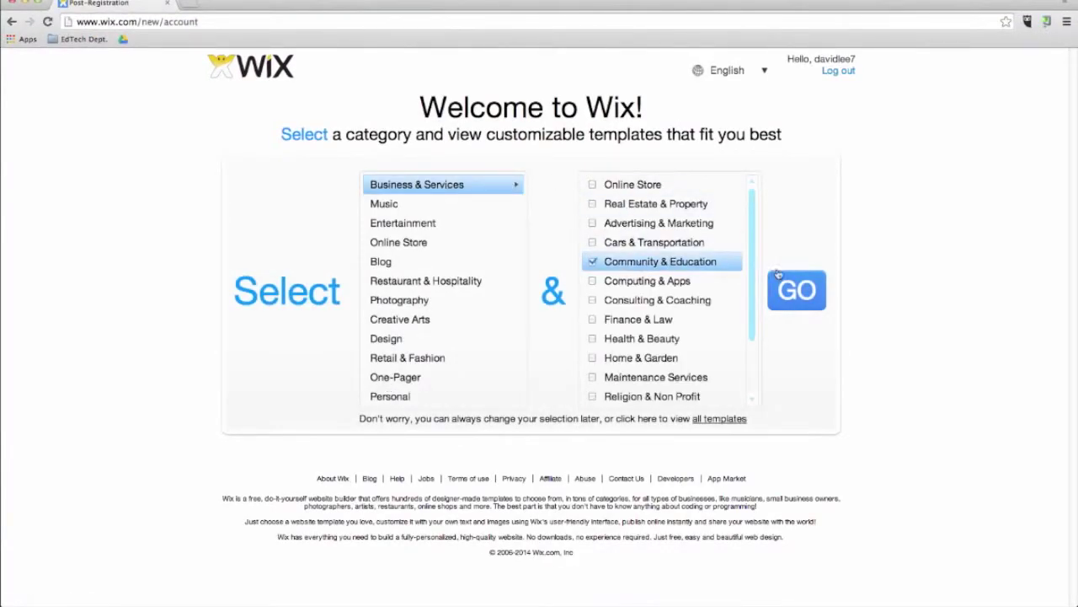
pyautogui.click(803, 291)
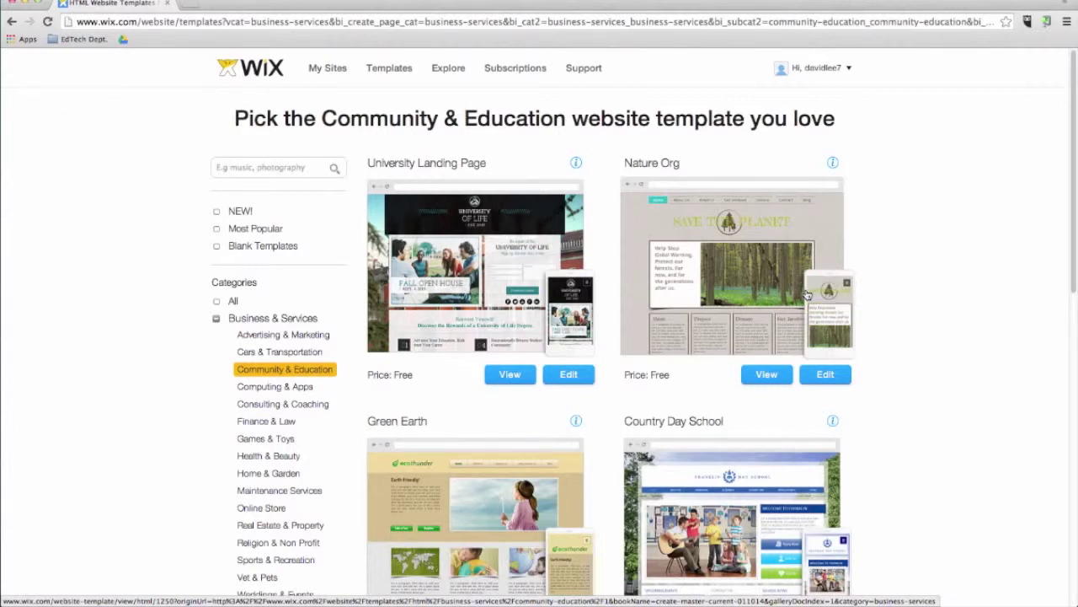
# Step: Scroll the Community & Education gallery to the Preschool template and preview it
pyautogui.scroll(-2, 647, 324)
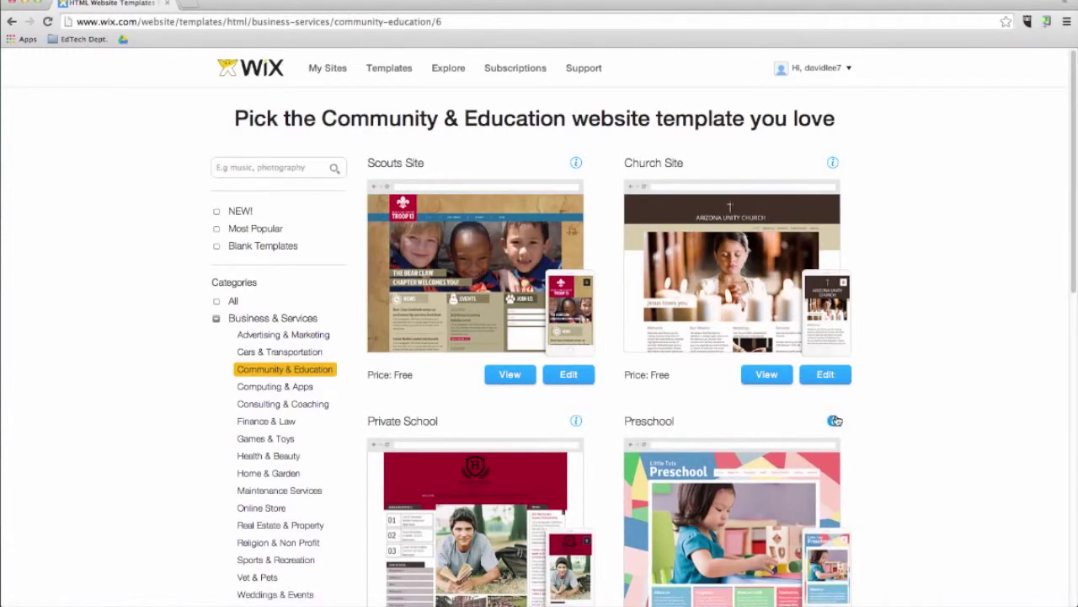
pyautogui.scroll(-3, 871, 421)
pyautogui.scroll(-2, 871, 425)
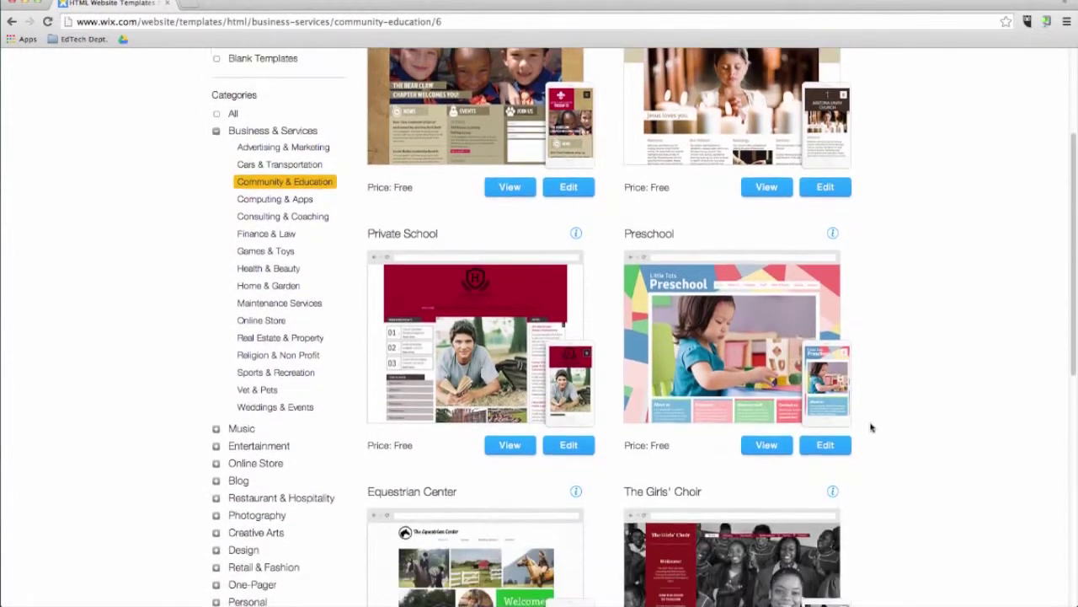
pyautogui.scroll(-4, 871, 427)
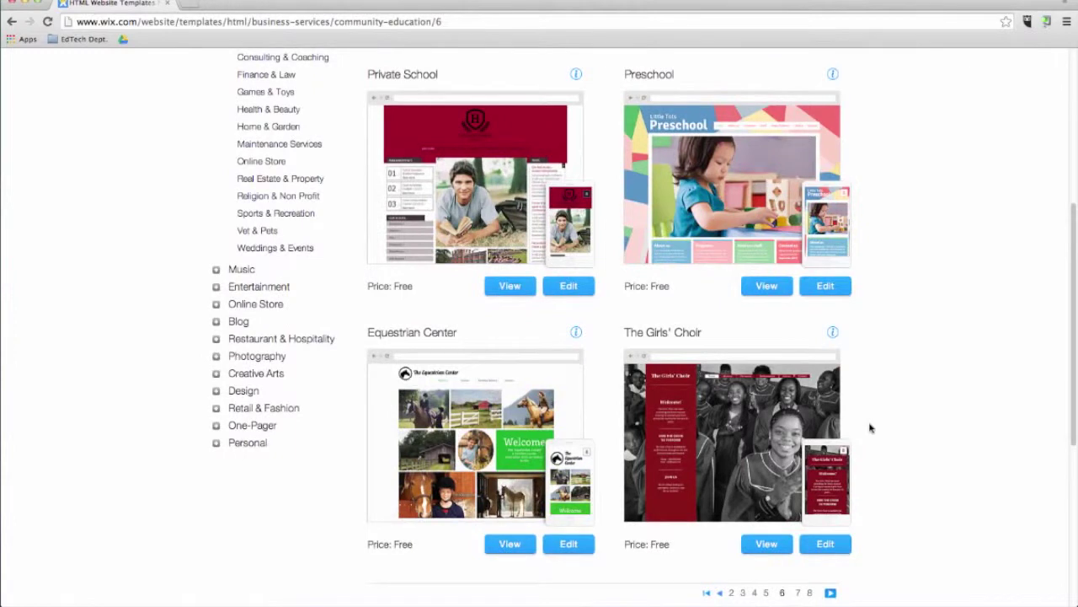
pyautogui.scroll(2, 871, 428)
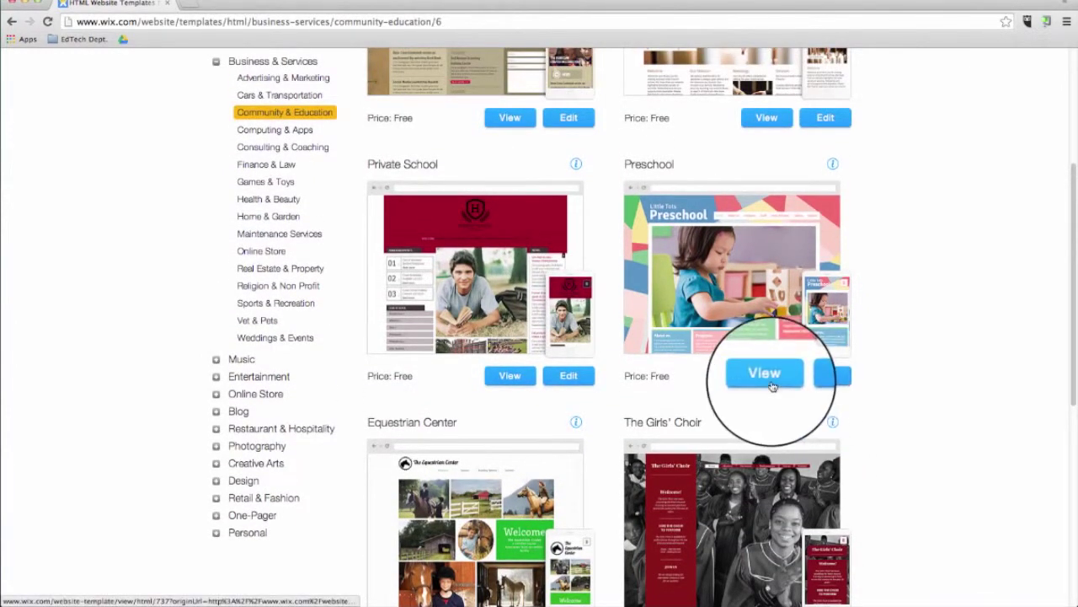
pyautogui.click(764, 373)
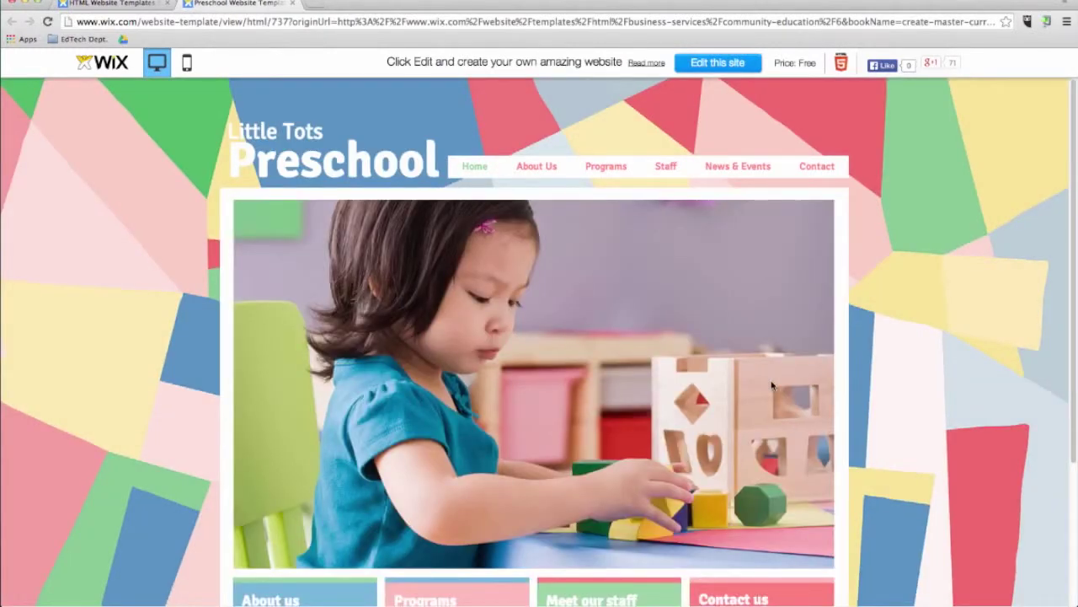
# Step: Browse the preview's Programs, Staff and Contact pages, then edit the Preschool template
pyautogui.scroll(-5, 771, 385)
pyautogui.click(504, 489)
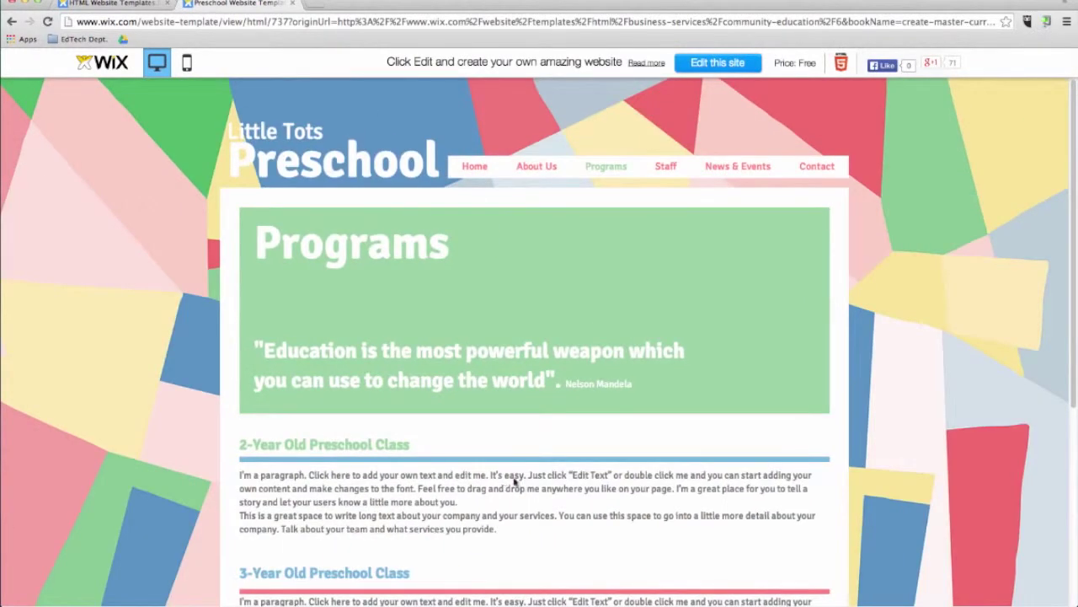
pyautogui.click(665, 167)
pyautogui.click(813, 169)
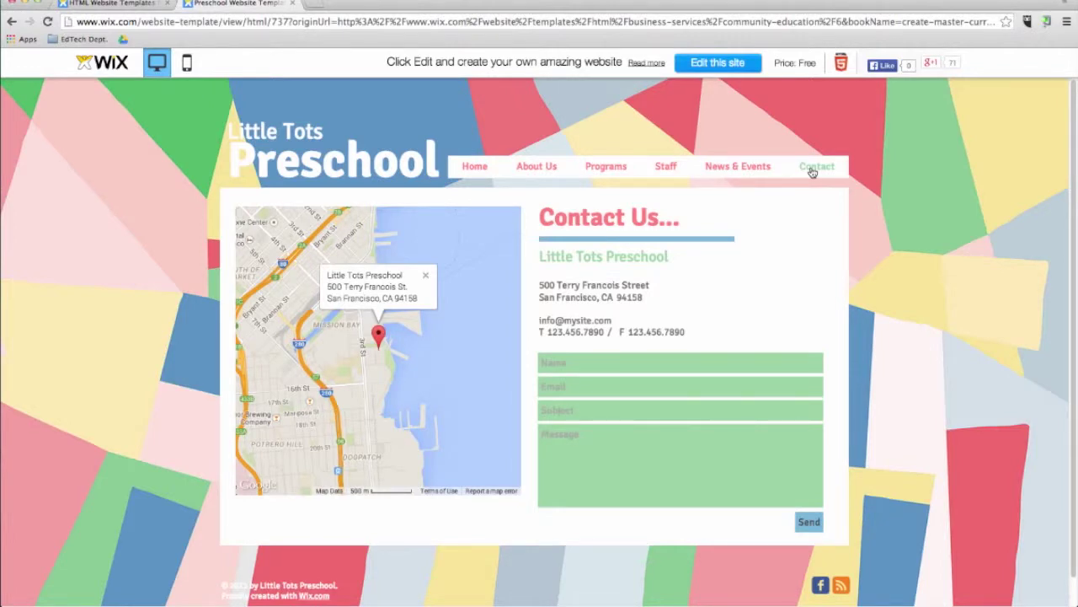
pyautogui.click(712, 63)
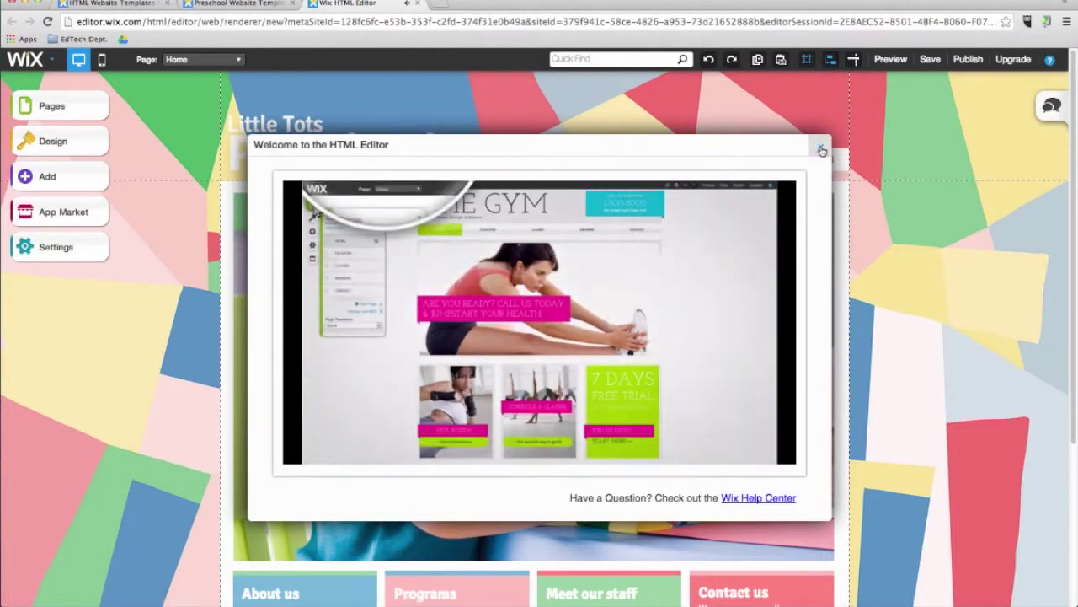
# Step: Dismiss the welcome dialog and nudge the navigation menu slightly higher
pyautogui.click(816, 150)
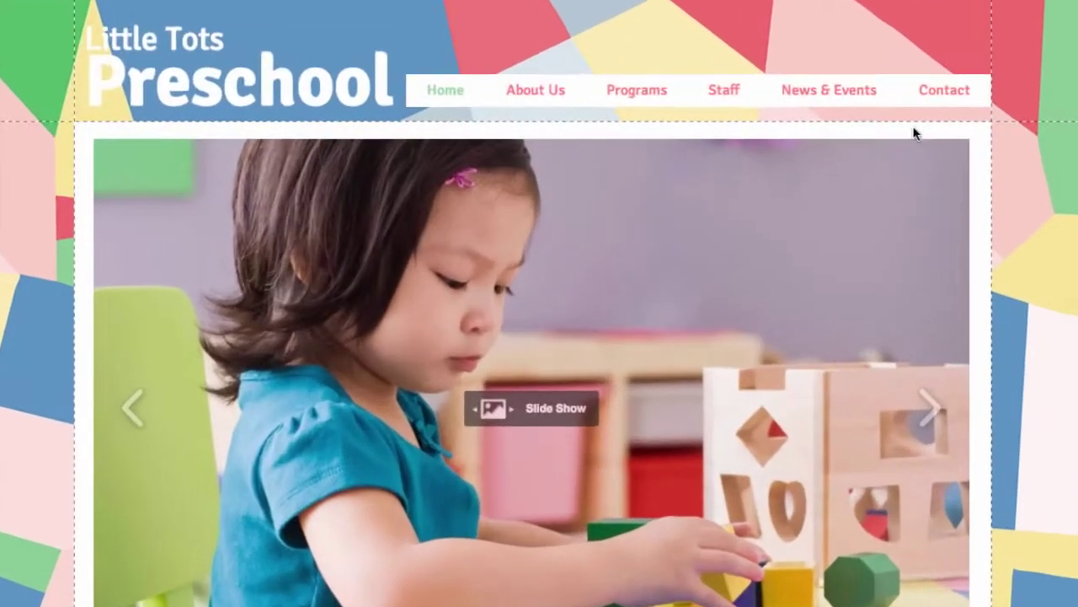
pyautogui.moveTo(621, 238); pyautogui.dragTo(587, 233)
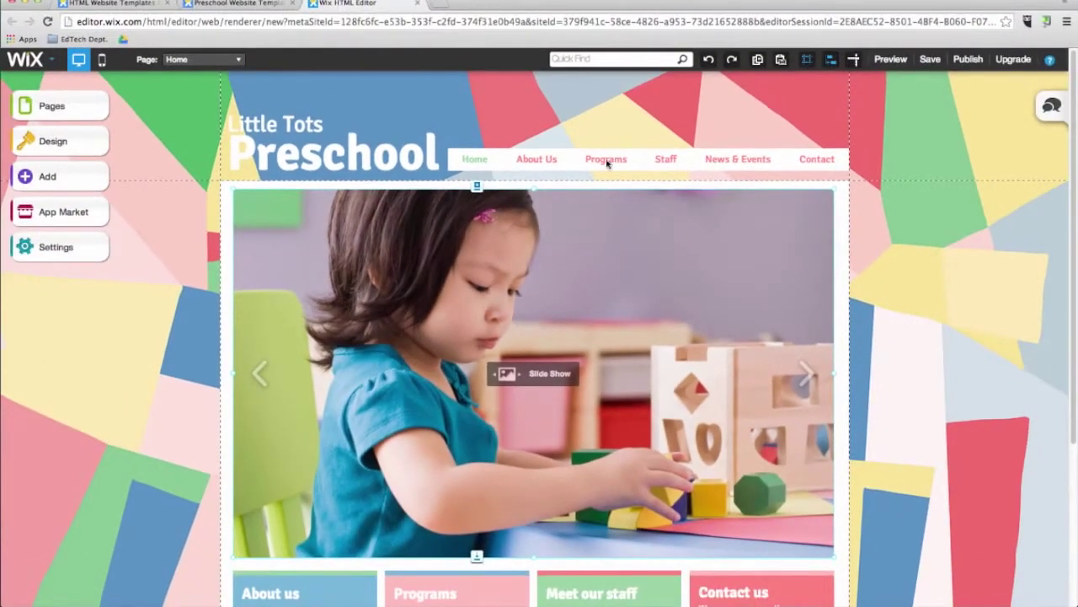
pyautogui.moveTo(607, 162); pyautogui.dragTo(607, 156)
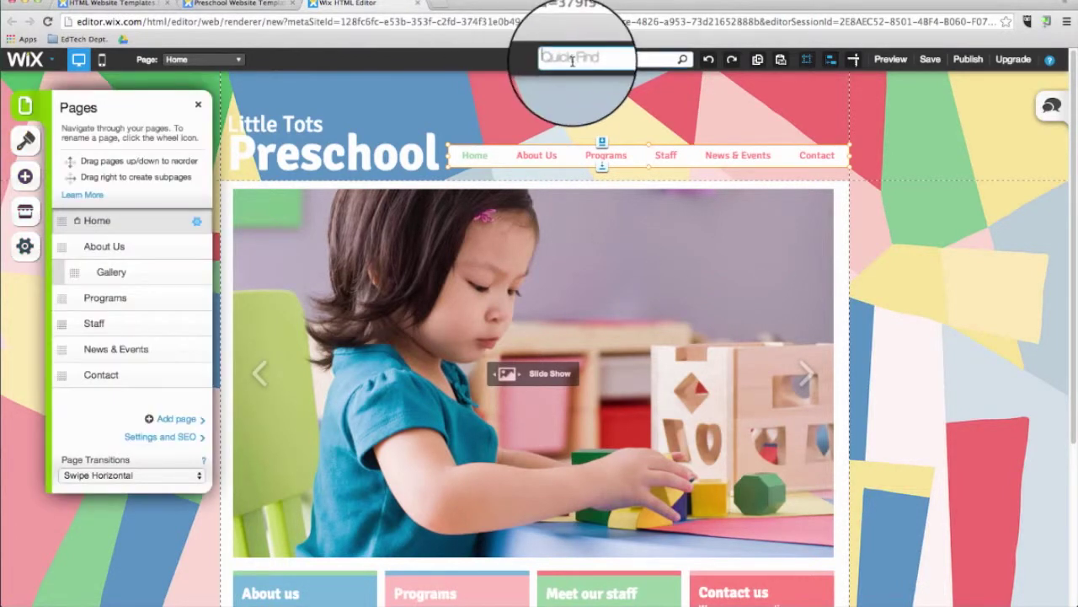
# Step: In the Pages list, search Quick Find for 'comtact' and clear the results
pyautogui.click(571, 59)
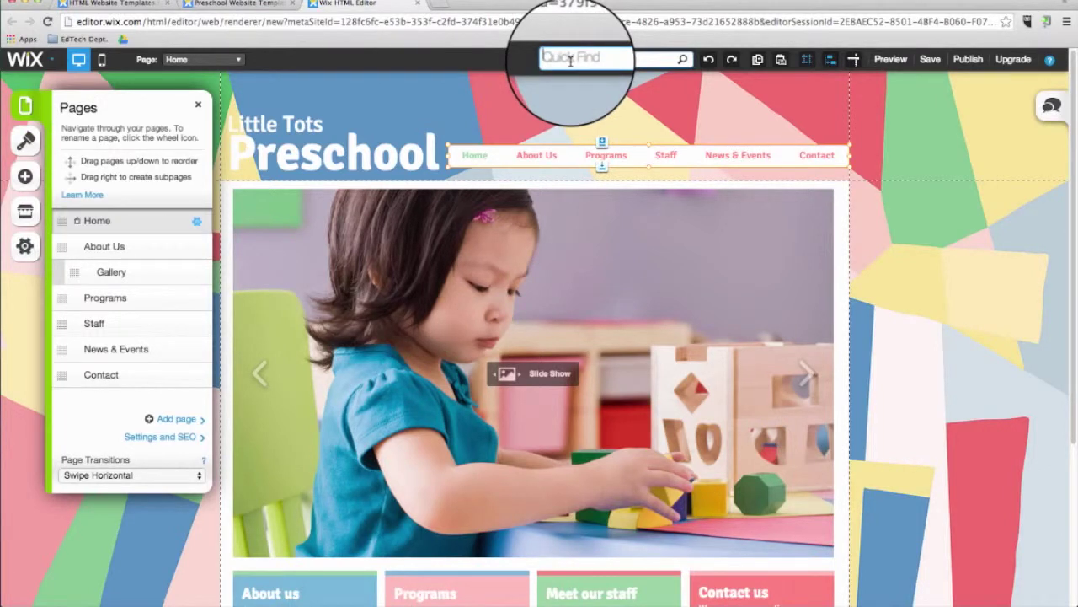
pyautogui.write('com')
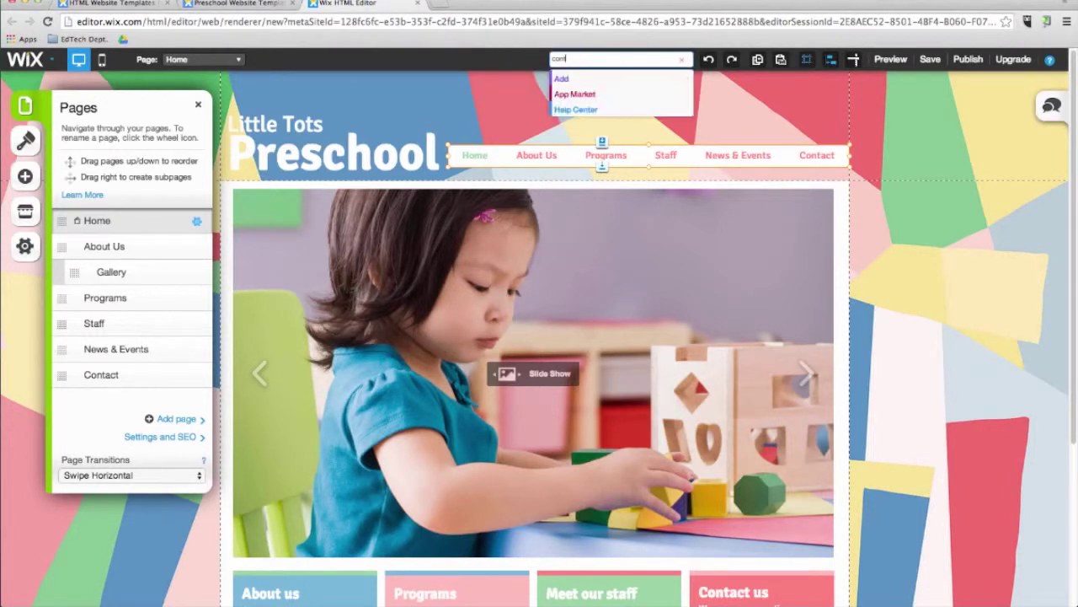
pyautogui.write('tact')
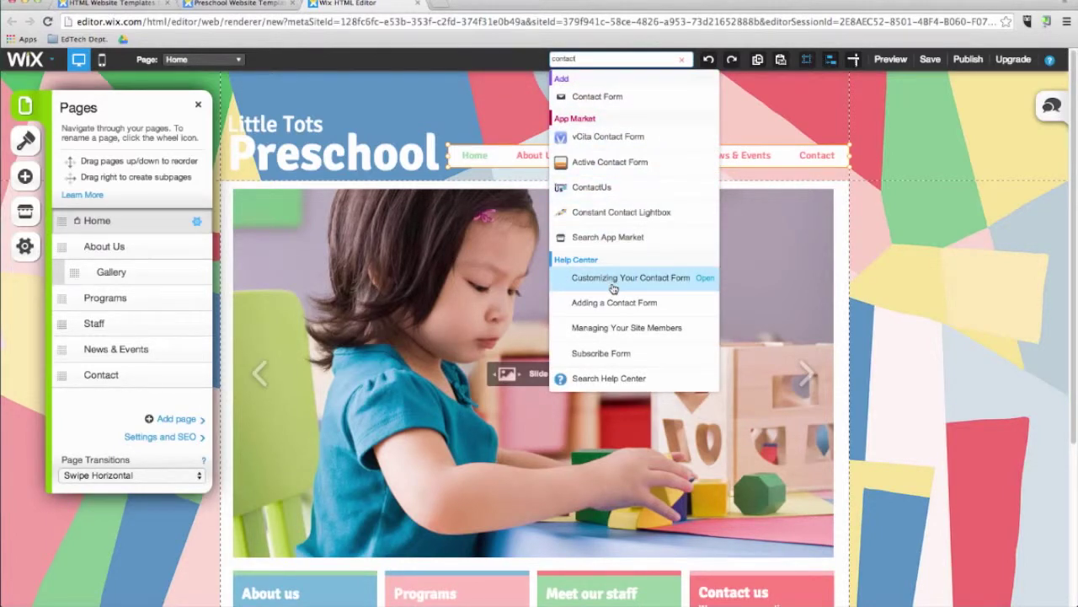
pyautogui.click(681, 59)
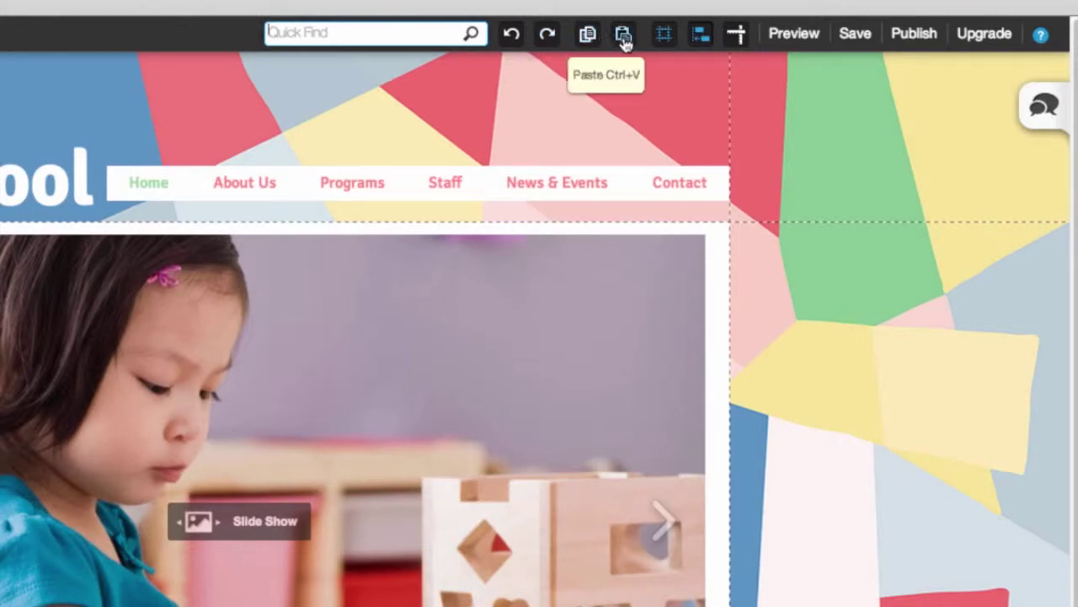
pyautogui.click(667, 42)
pyautogui.click(667, 42)
pyautogui.click(667, 42)
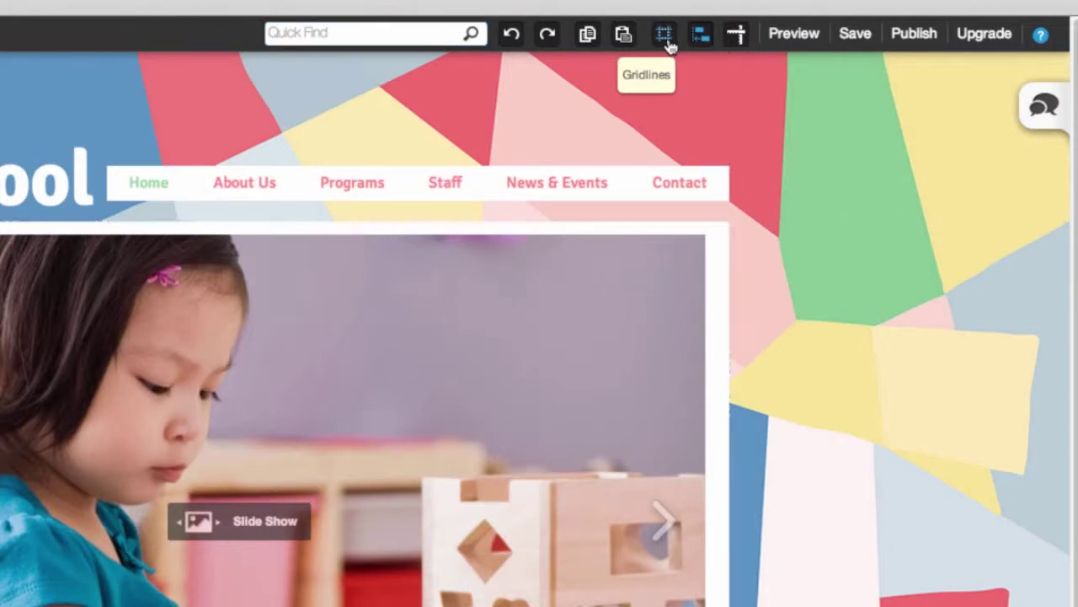
pyautogui.click(667, 42)
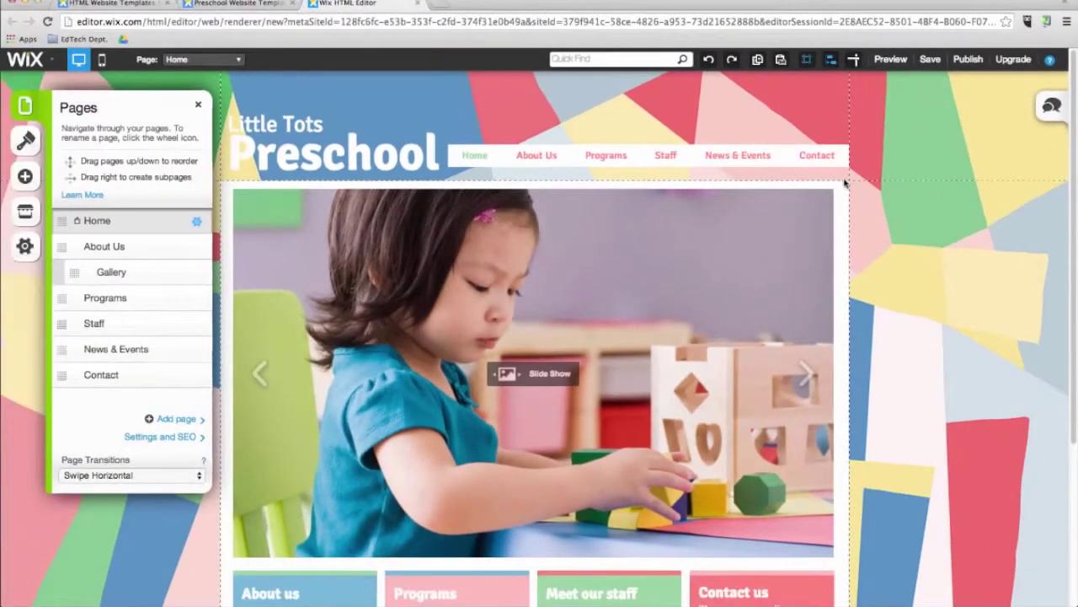
pyautogui.scroll(-5, 884, 287)
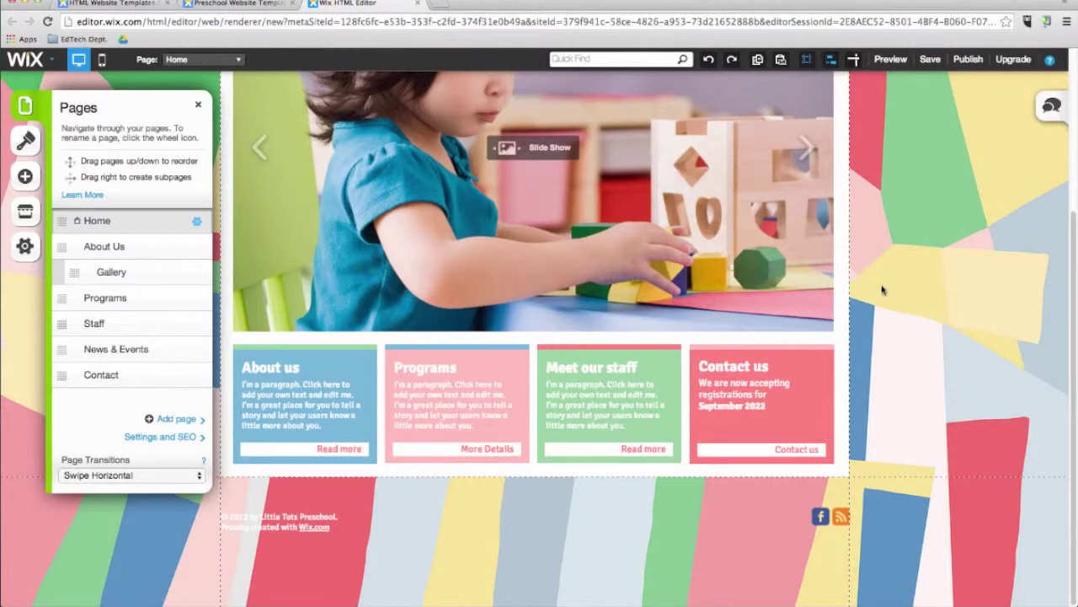
pyautogui.scroll(5, 883, 289)
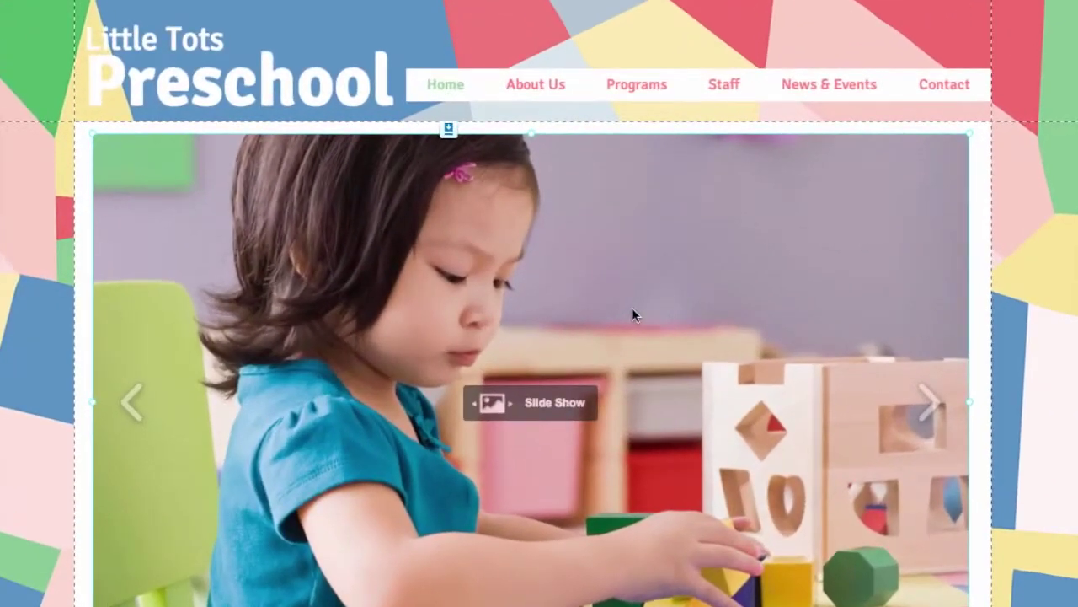
# Step: Shift the slideshow image and Programs paragraph slightly, then switch on rulers
pyautogui.moveTo(608, 310); pyautogui.dragTo(628, 308)
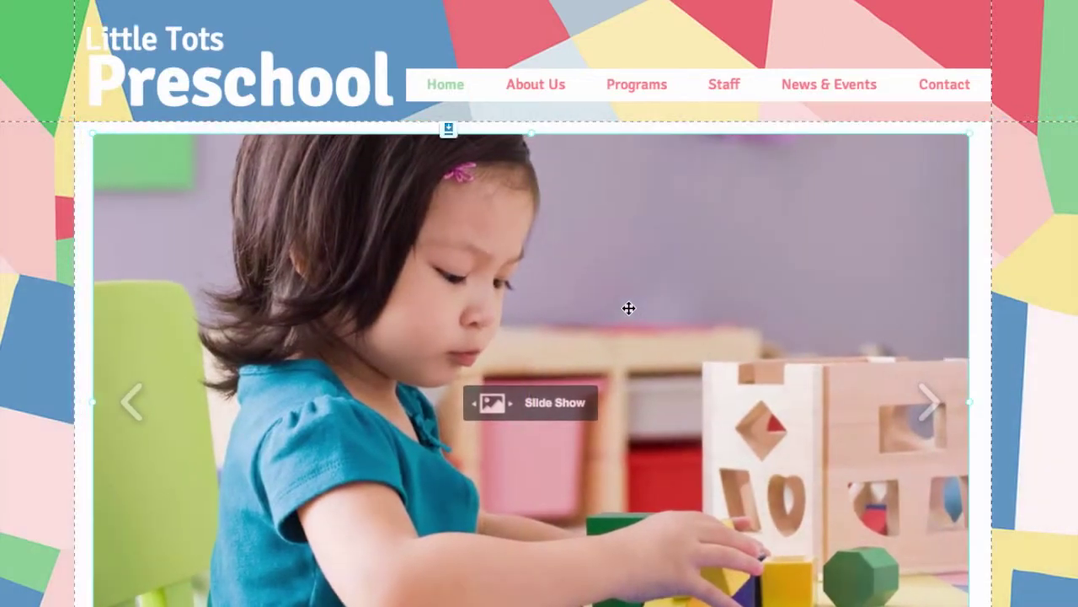
pyautogui.scroll(-3, 601, 323)
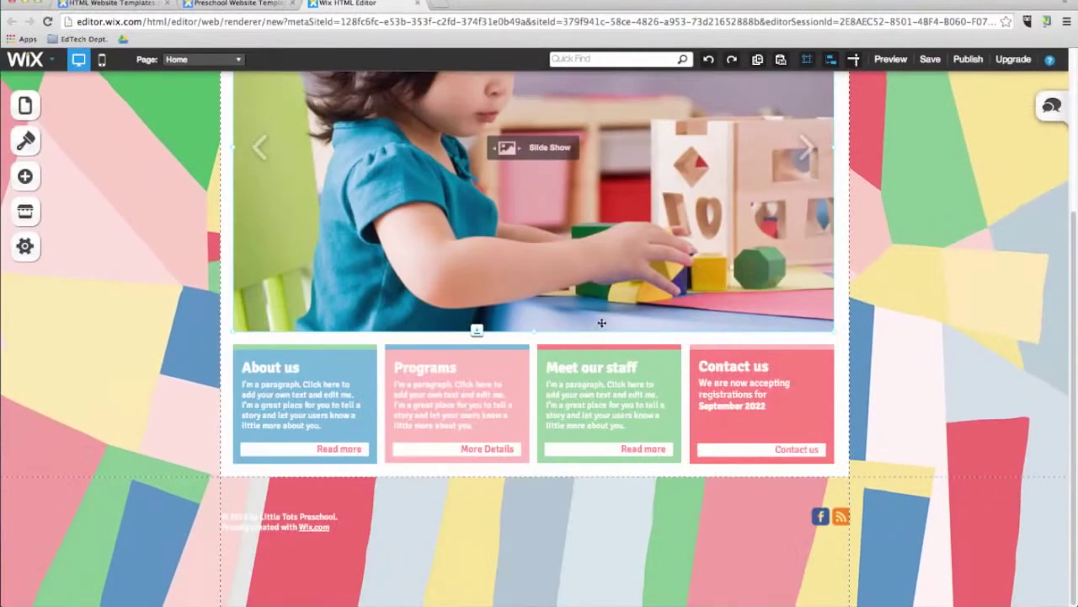
pyautogui.click(416, 369)
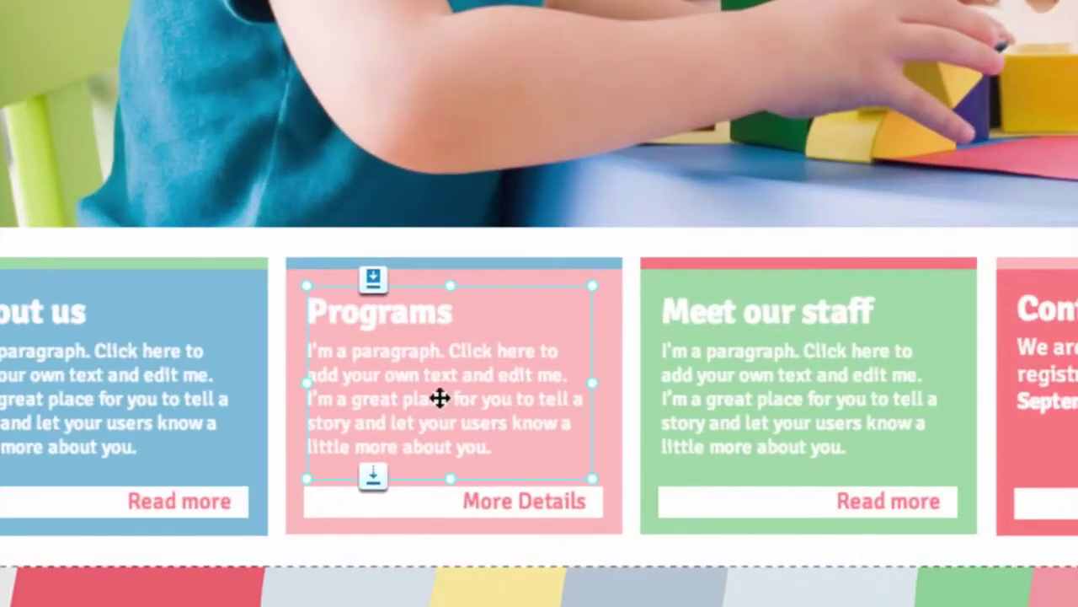
pyautogui.moveTo(440, 397); pyautogui.dragTo(441, 385)
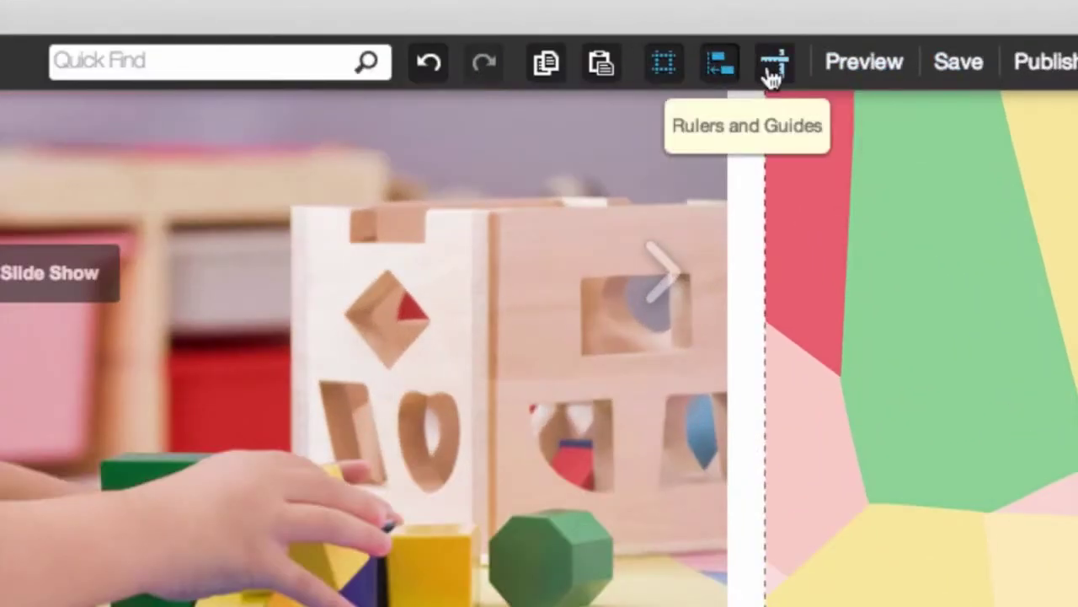
pyautogui.click(772, 74)
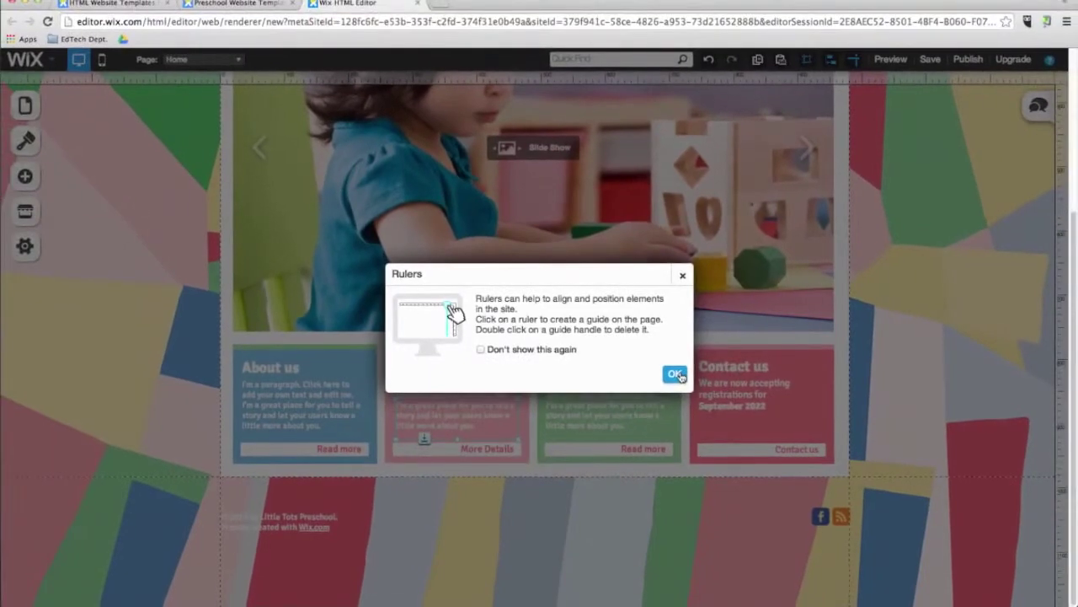
# Step: Close the Rulers dialog and preview the Gallery page, enlarging two photos
pyautogui.click(677, 374)
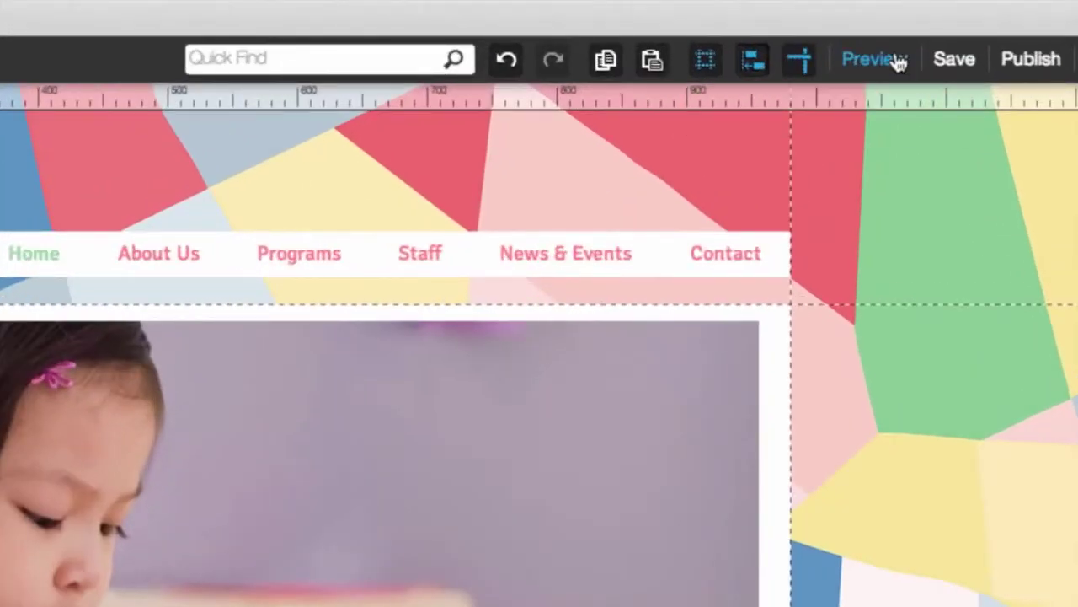
pyautogui.click(876, 59)
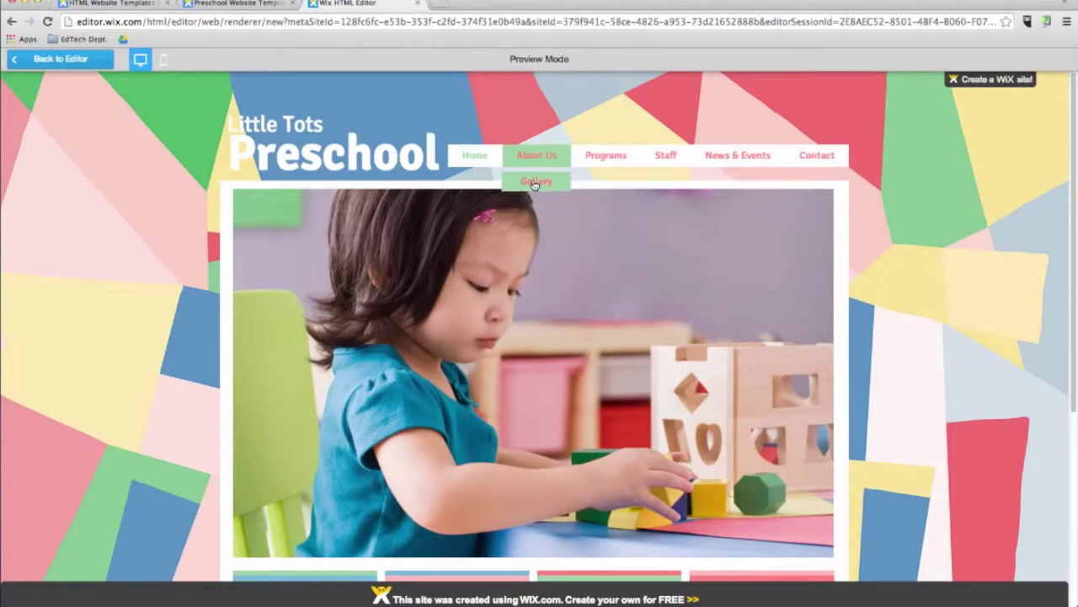
pyautogui.click(532, 181)
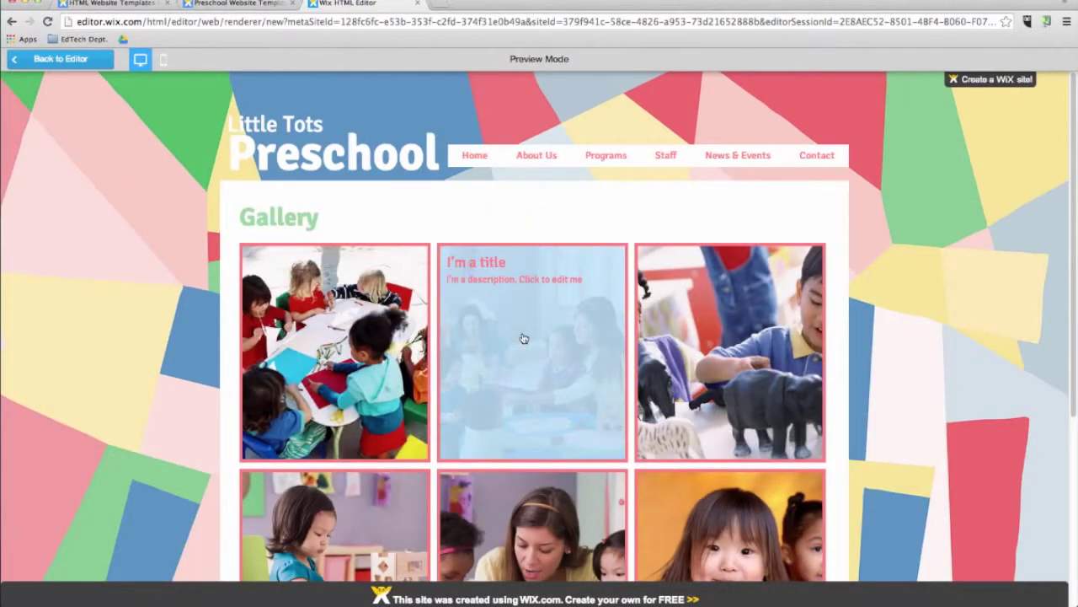
pyautogui.click(523, 337)
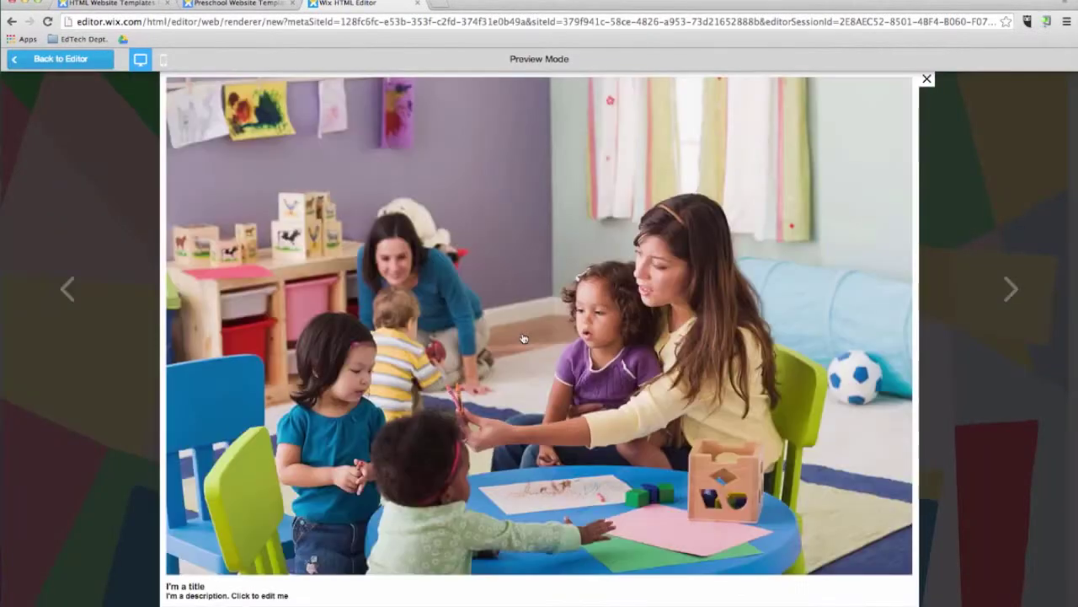
pyautogui.click(927, 79)
pyautogui.scroll(-5, 878, 394)
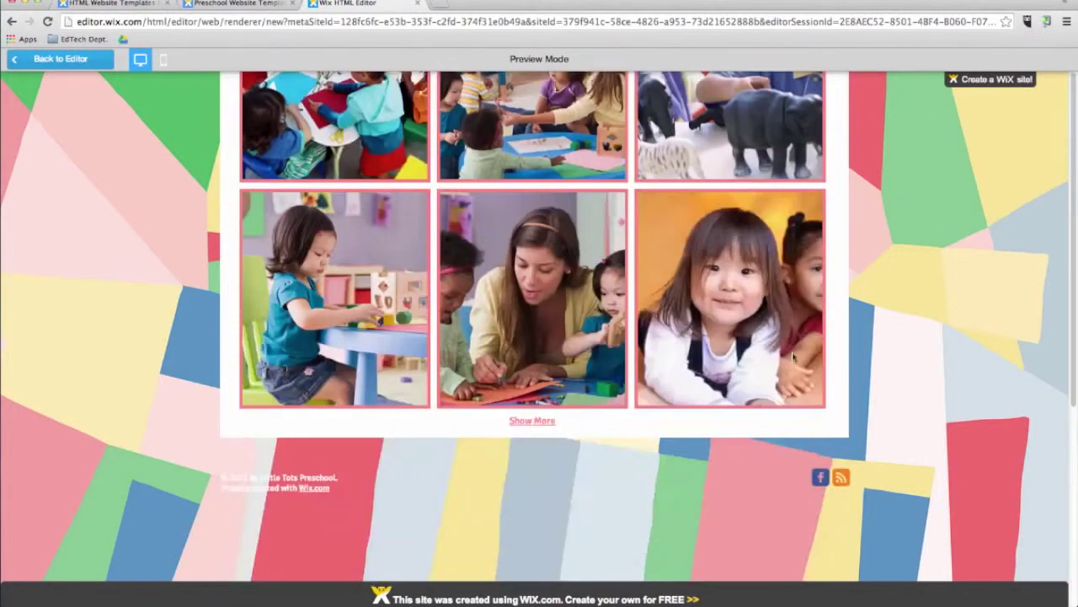
pyautogui.click(751, 318)
pyautogui.click(927, 79)
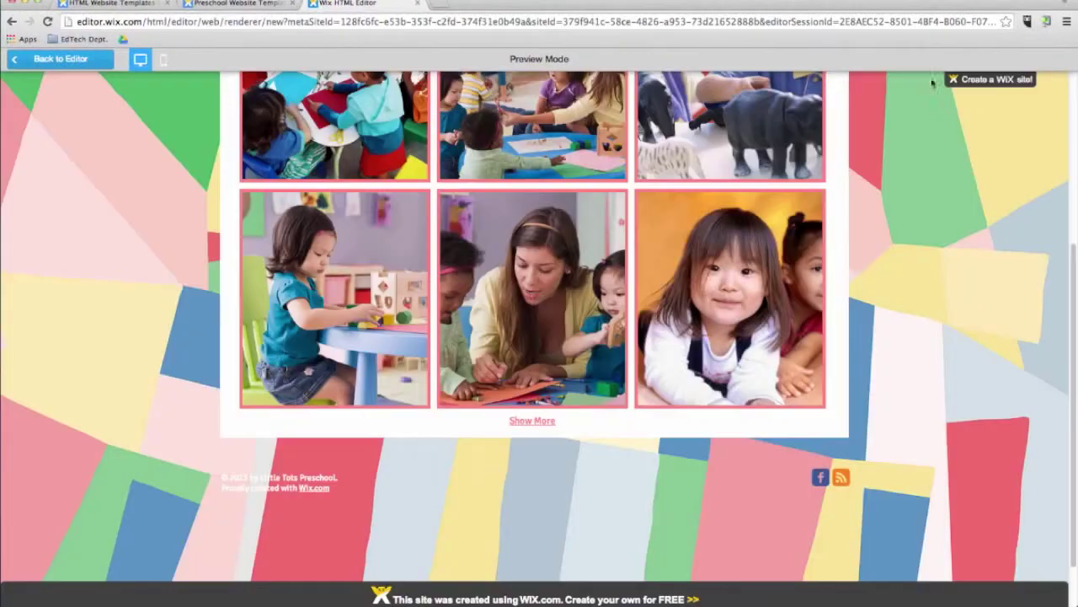
# Step: Return to the editor on the Gallery page and save the site as a draft
pyautogui.scroll(5, 929, 224)
pyautogui.click(99, 64)
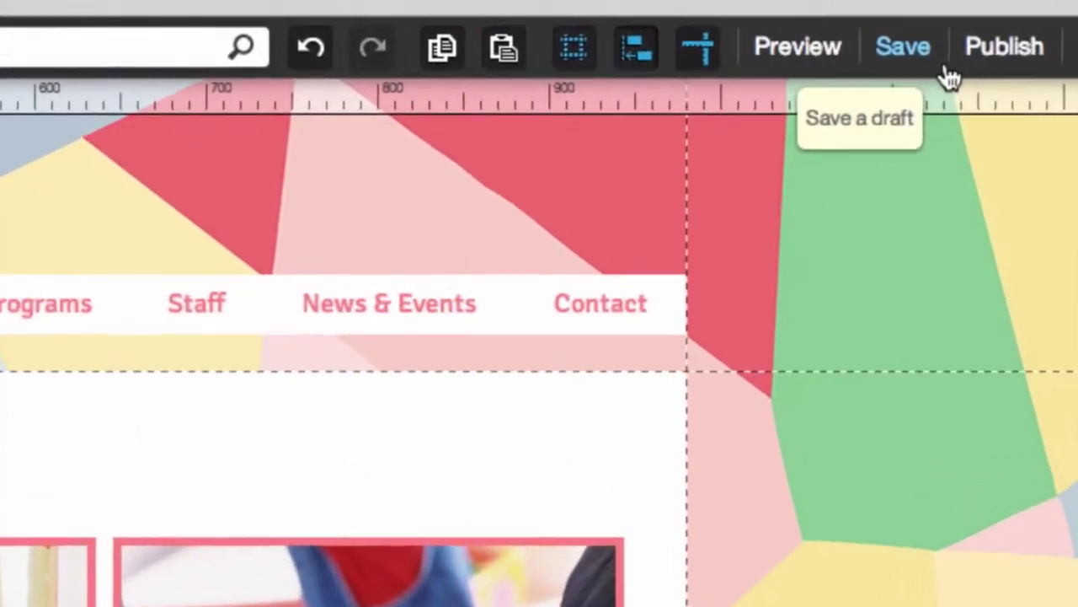
pyautogui.click(941, 65)
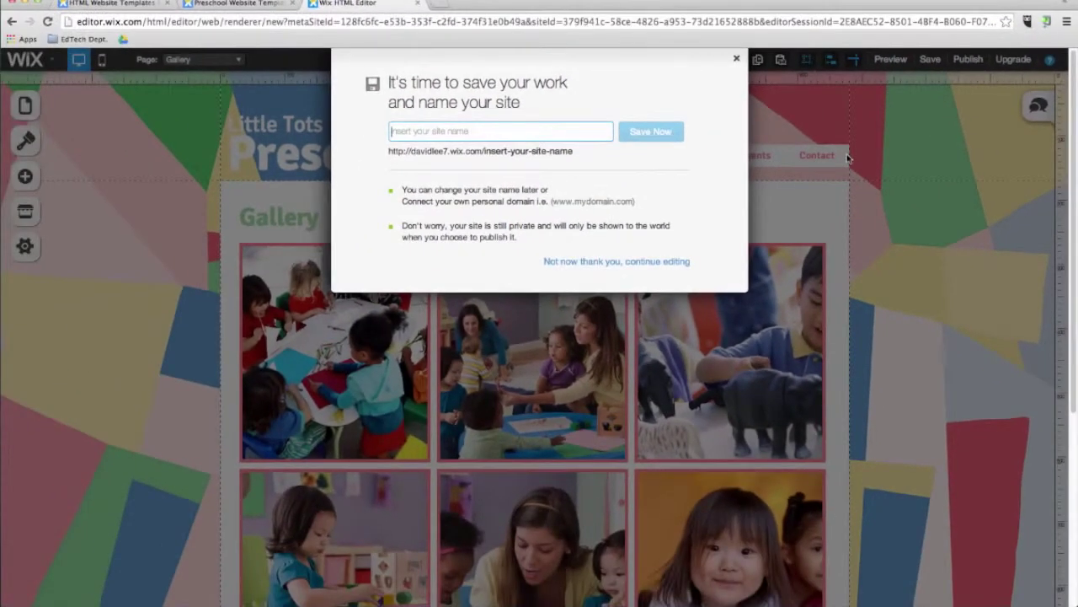
# Step: Save the site under the name 'classsite' and dismiss the confirmation
pyautogui.write('class')
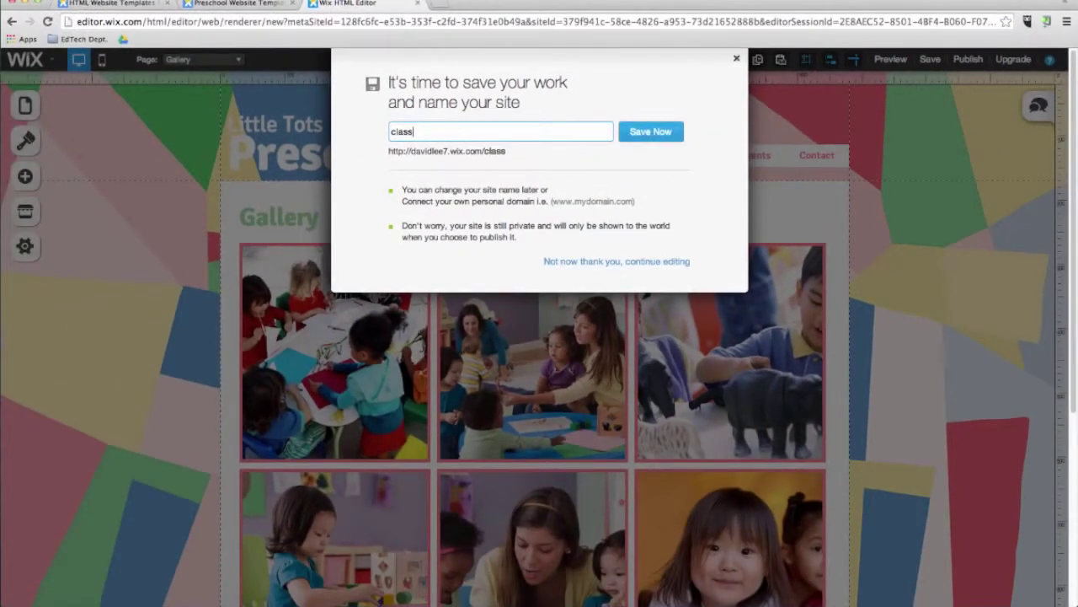
pyautogui.write('site')
pyautogui.click(651, 141)
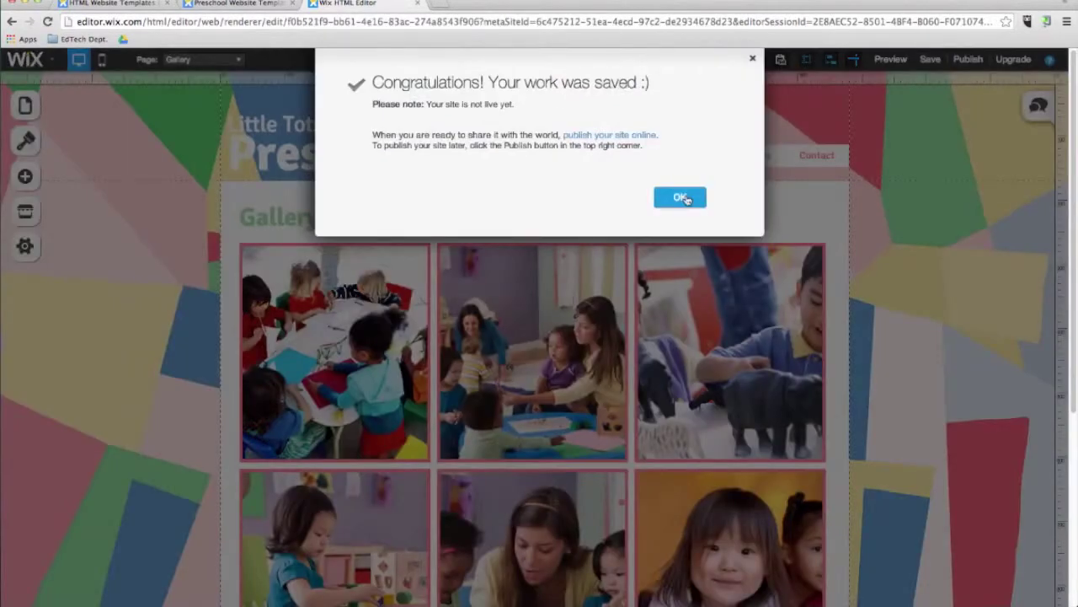
pyautogui.click(687, 201)
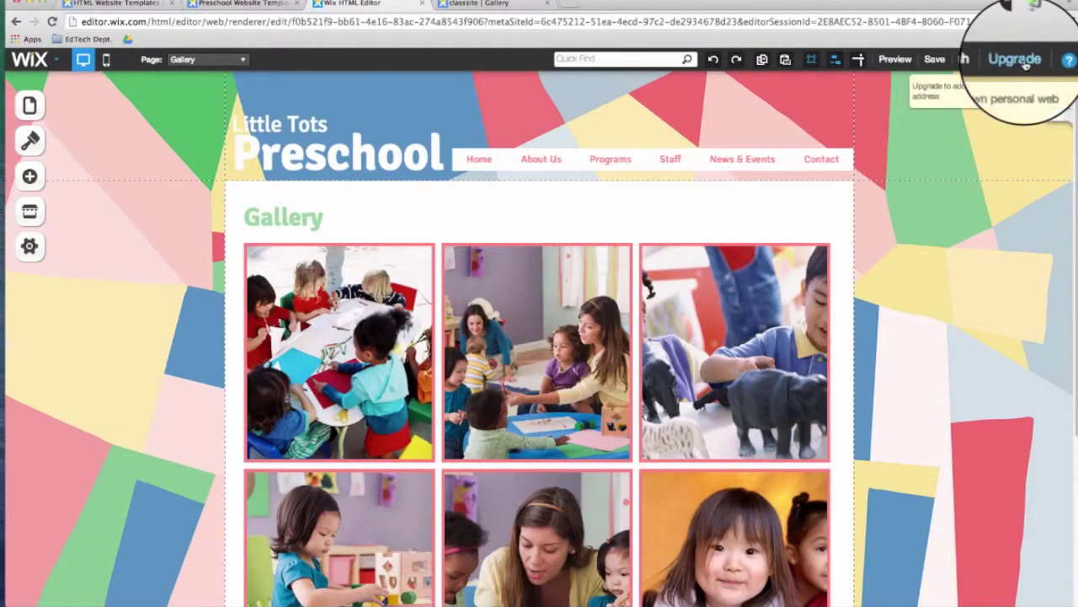
# Step: Look over the premium plans, including Unlimited, then show the site's Pages list
pyautogui.click(1026, 65)
pyautogui.scroll(-3, 401, 398)
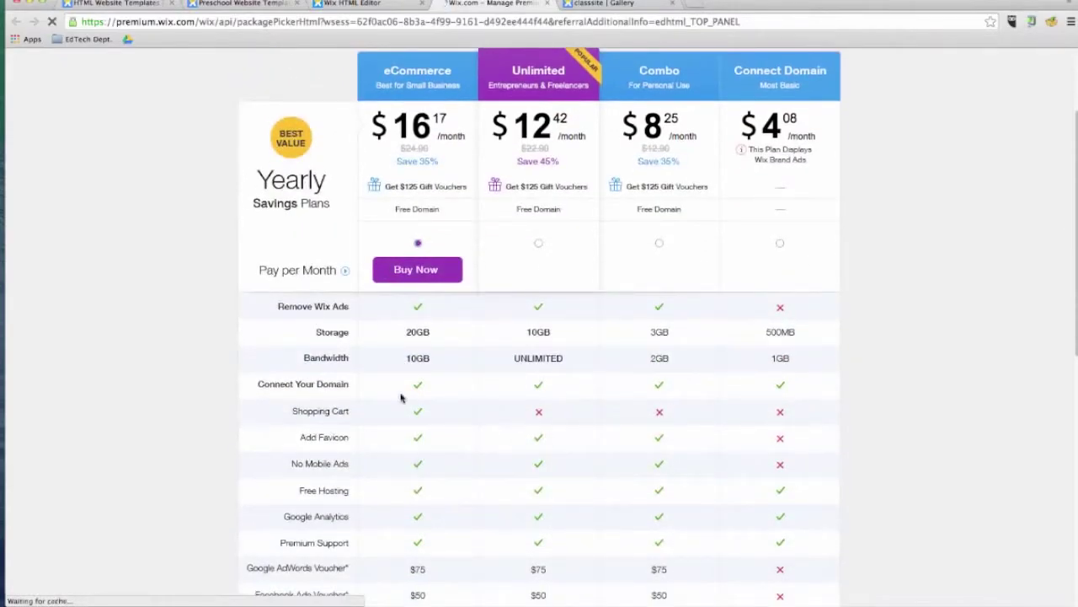
pyautogui.click(539, 244)
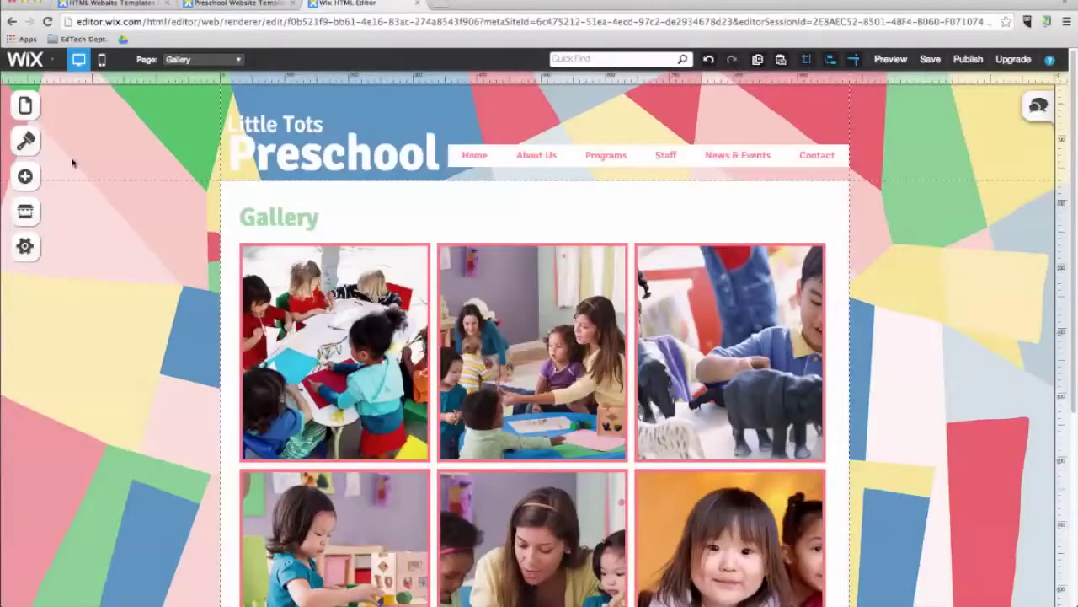
pyautogui.click(24, 112)
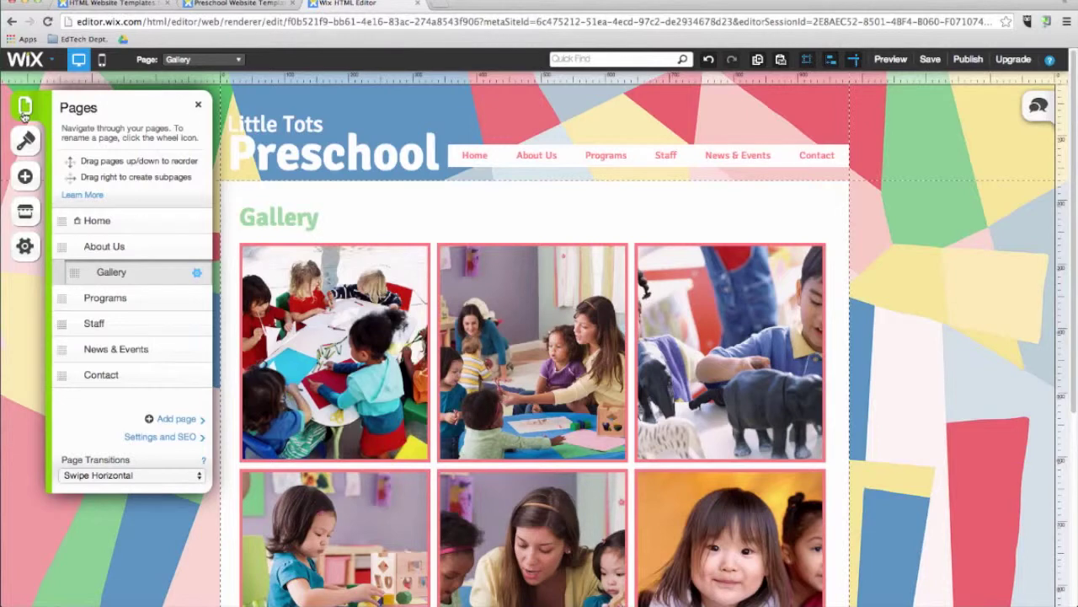
# Step: Move Programs above About Us and News & Events above Staff, then preview News & Events
pyautogui.moveTo(61, 298); pyautogui.dragTo(62, 247)
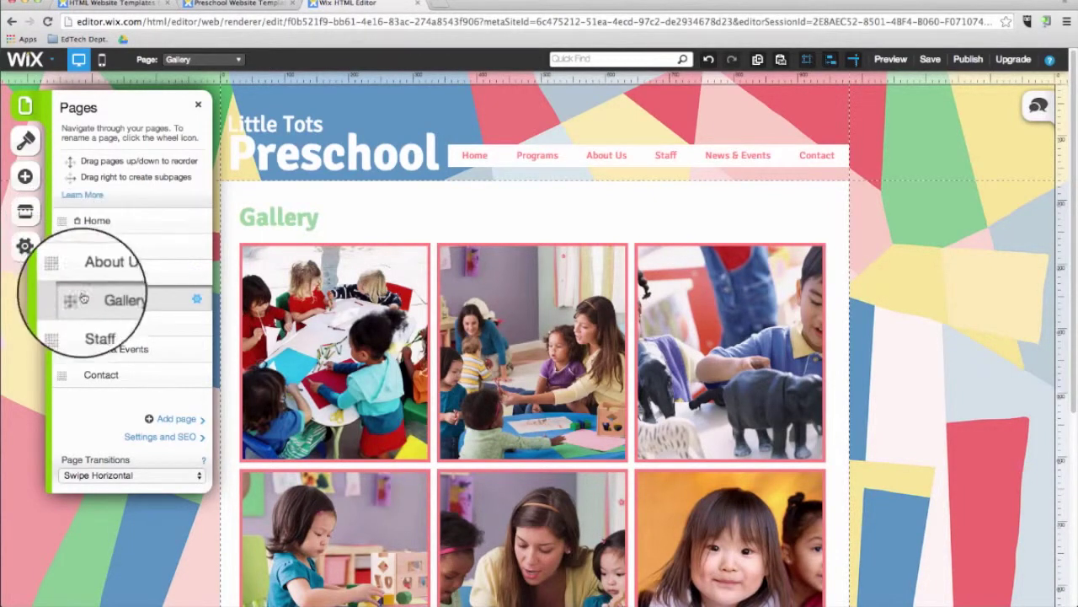
pyautogui.moveTo(102, 353); pyautogui.dragTo(63, 321)
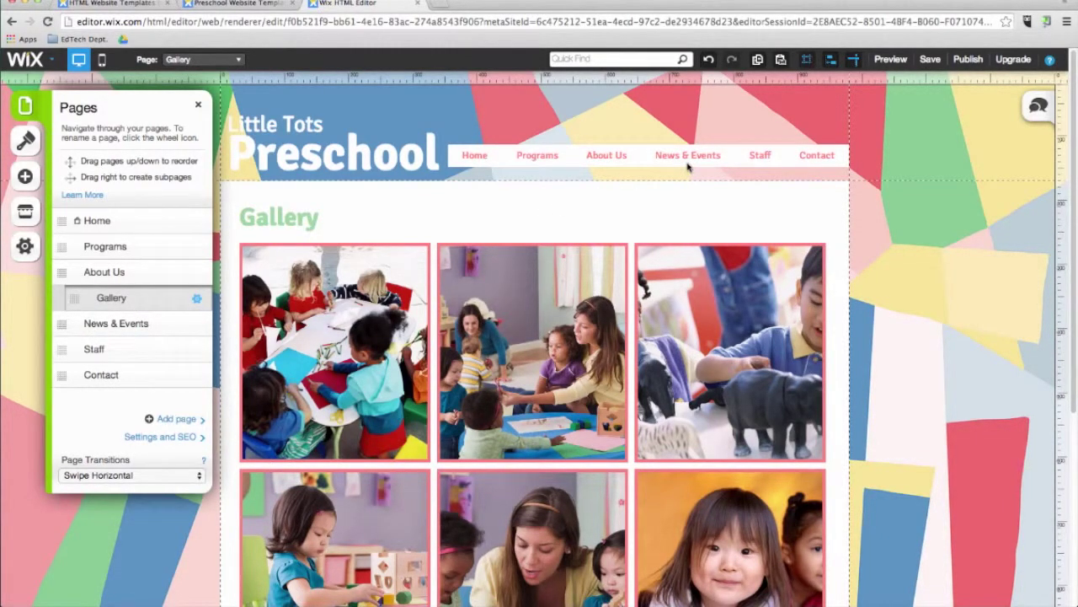
pyautogui.click(891, 59)
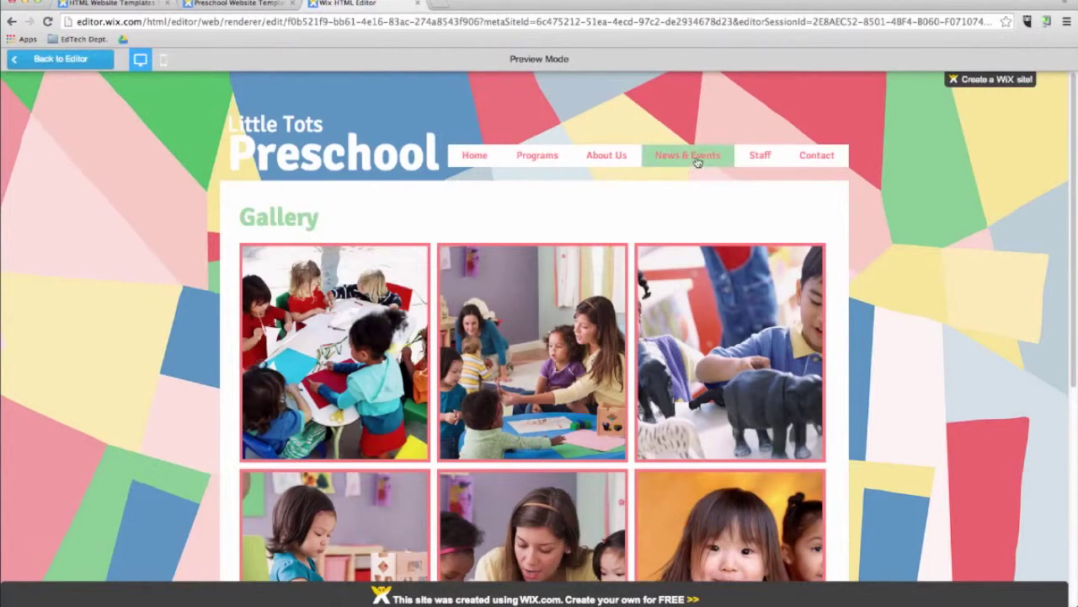
pyautogui.click(695, 159)
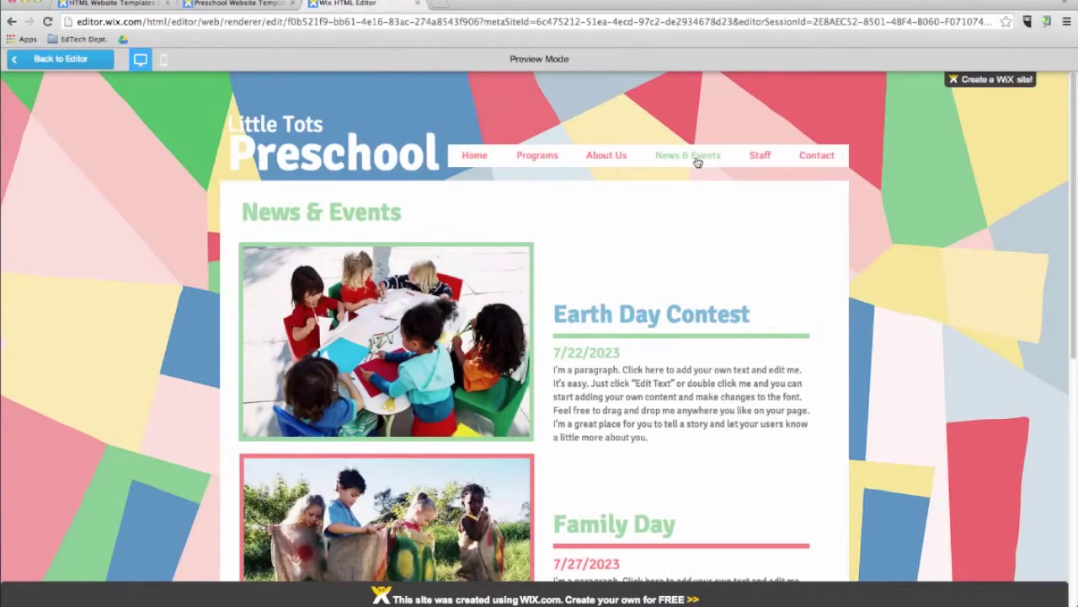
pyautogui.click(60, 59)
pyautogui.click(25, 106)
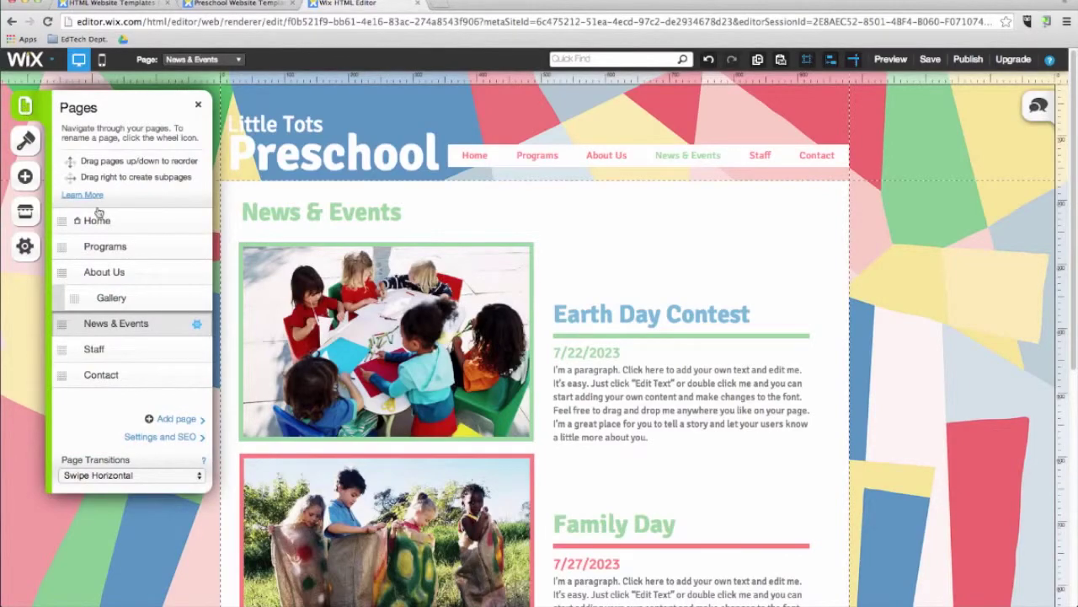
# Step: Add a 'School Clubs' page with the About3 layout and place it above Contact
pyautogui.click(178, 421)
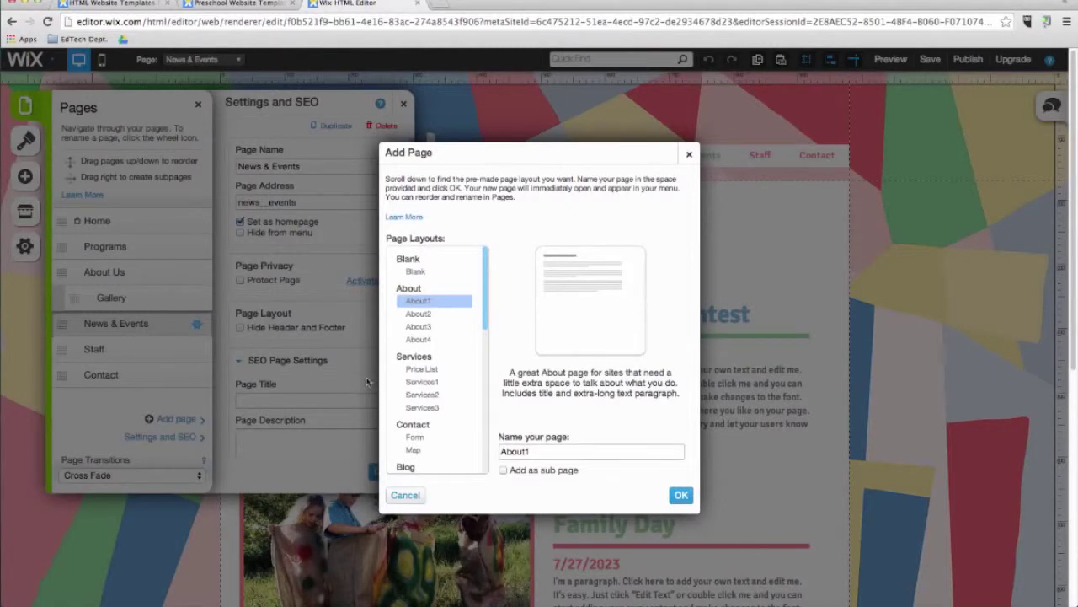
pyautogui.click(418, 339)
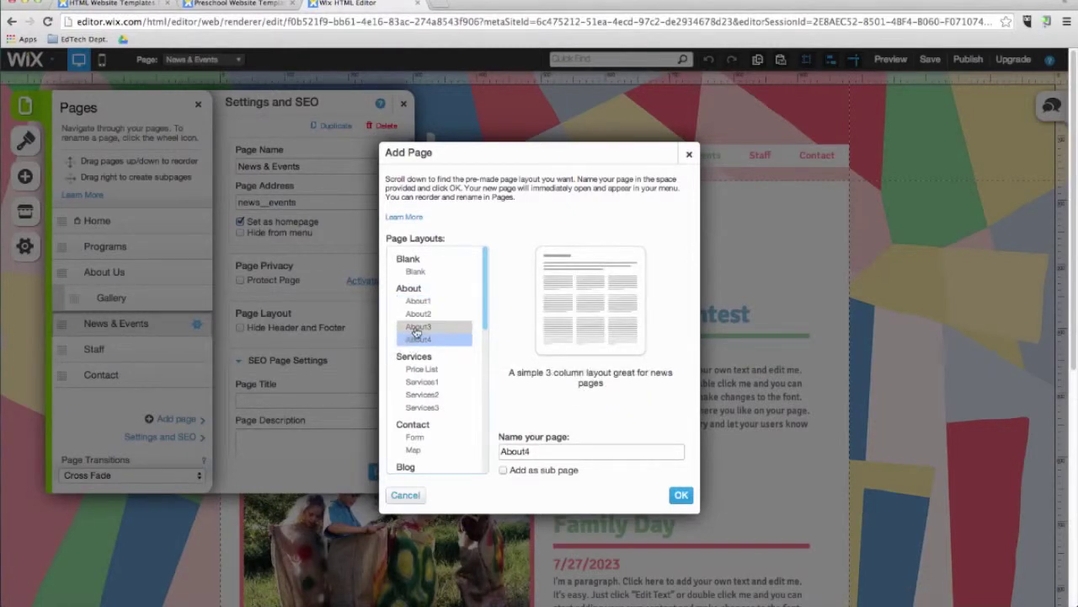
pyautogui.click(418, 327)
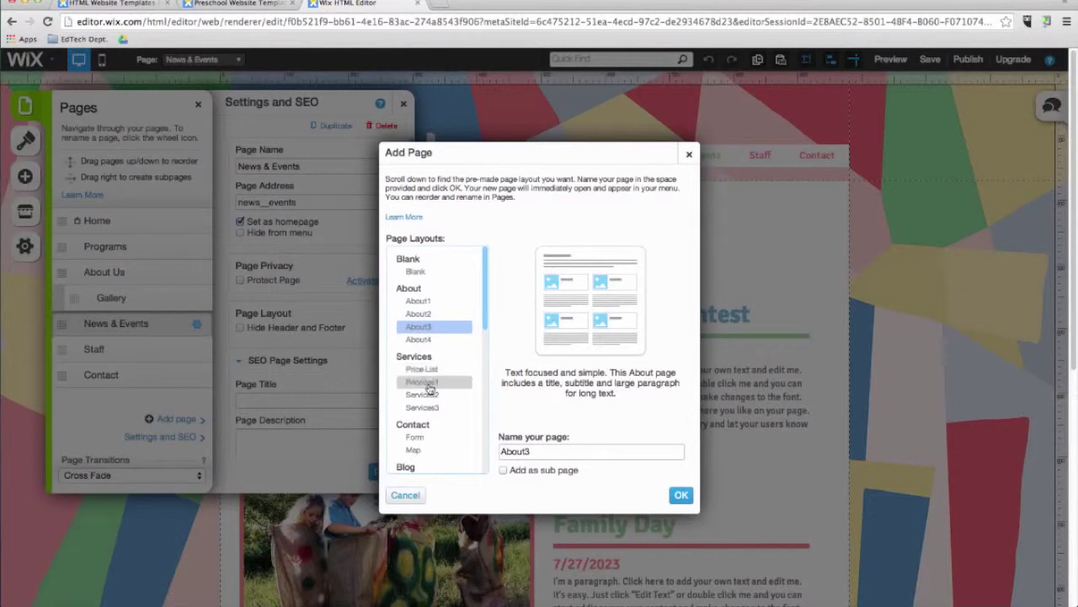
pyautogui.doubleClick(512, 450)
pyautogui.press('BackSpace')
pyautogui.write('School Clubs')
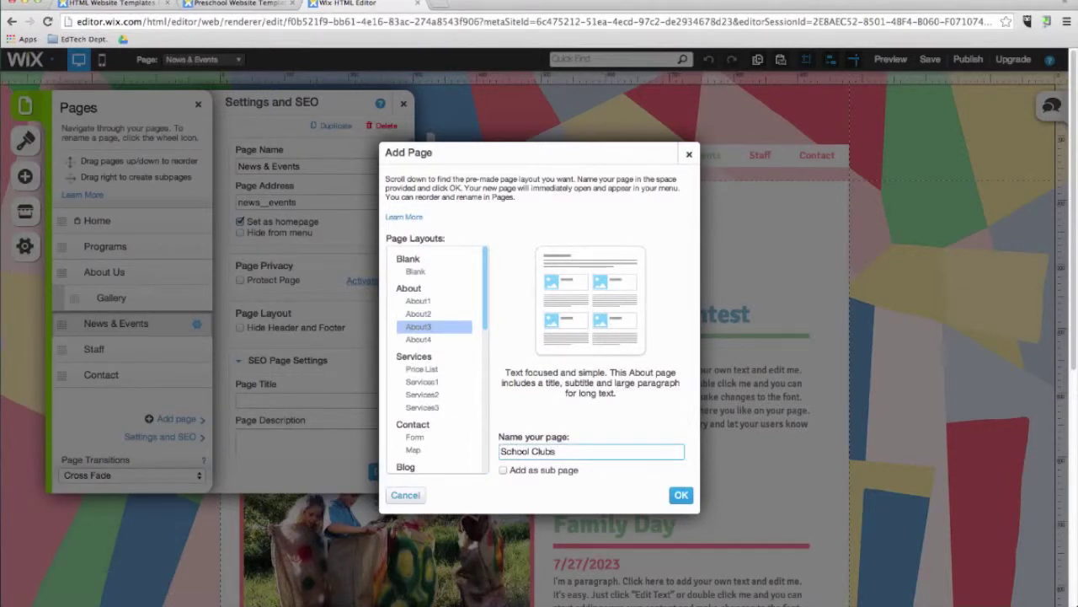
pyautogui.click(681, 496)
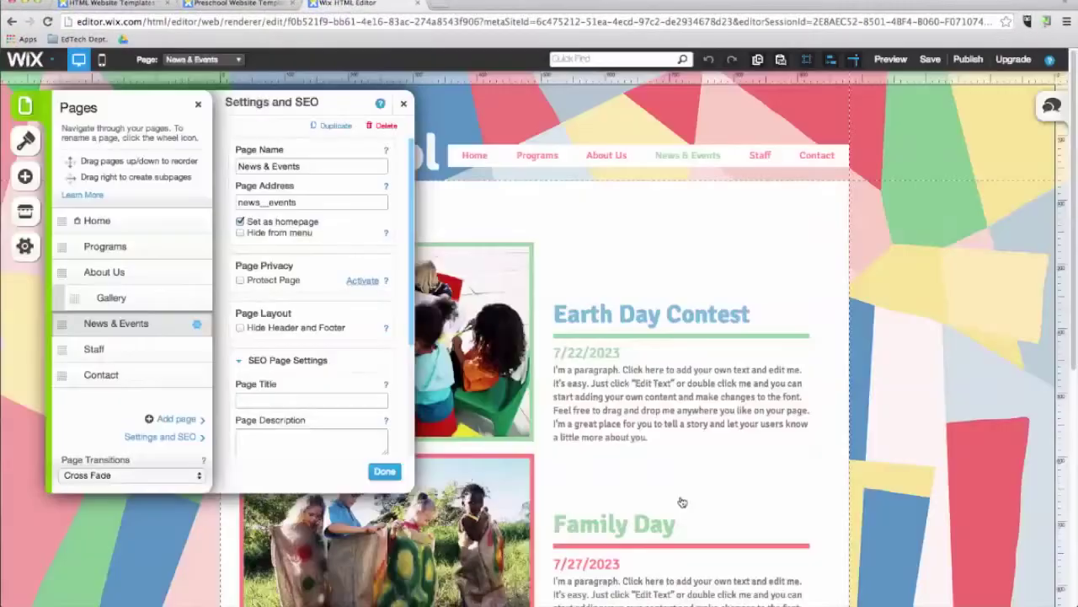
pyautogui.moveTo(62, 400); pyautogui.dragTo(64, 373)
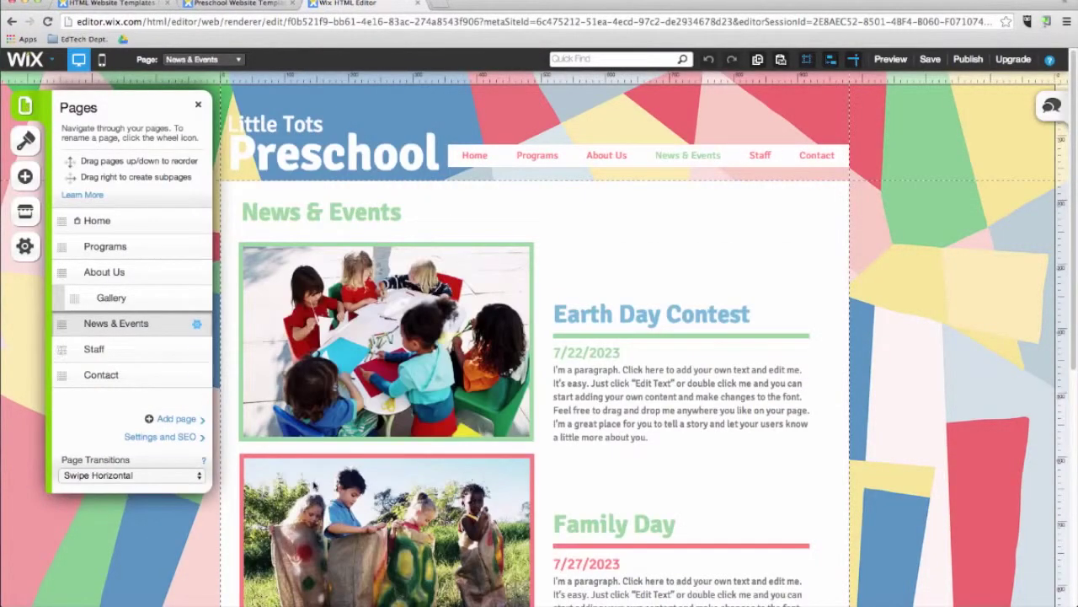
# Step: Change the page transition to Cross Fade, trying Swipe Vertical first, then open News & Events settings
pyautogui.click(173, 477)
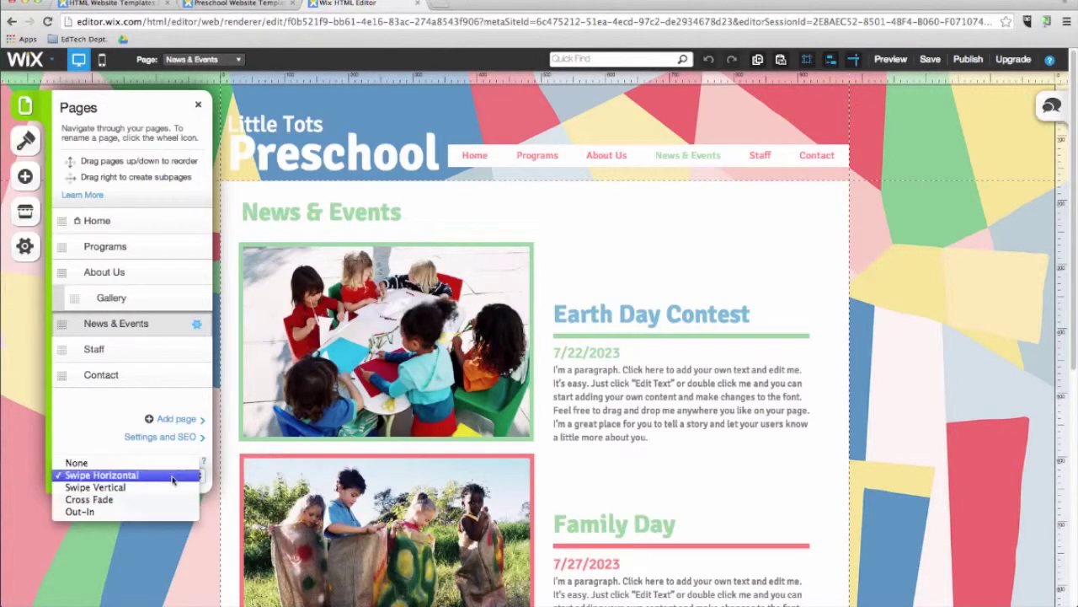
pyautogui.click(173, 487)
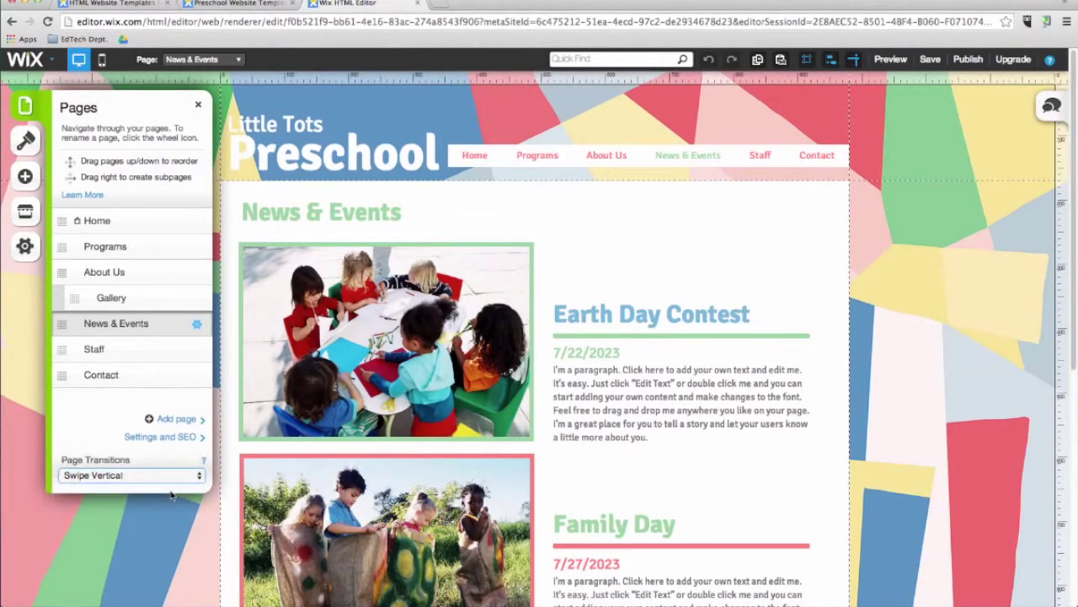
pyautogui.click(173, 477)
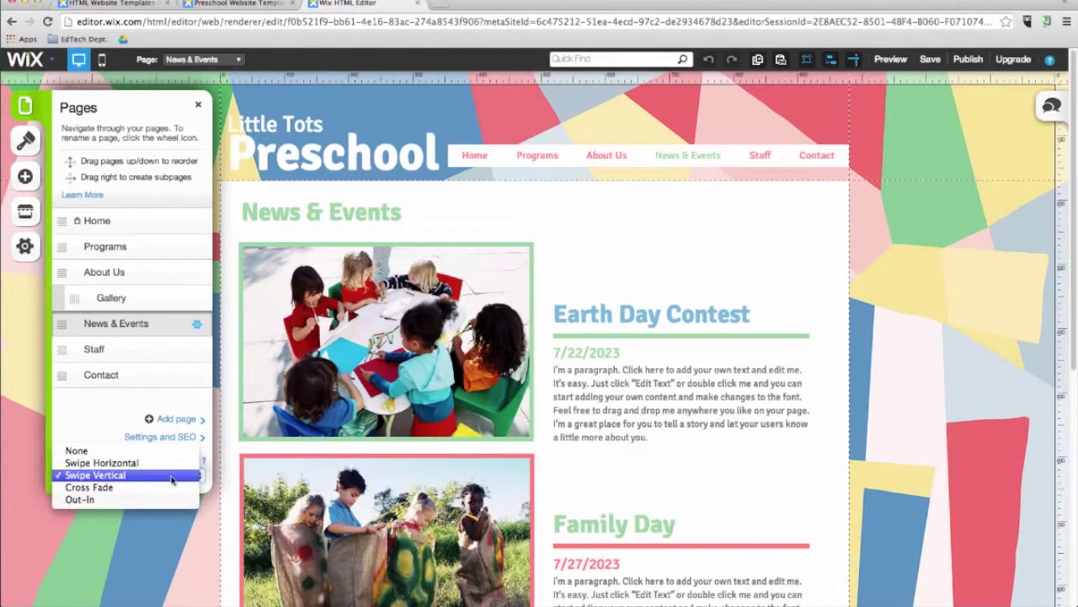
pyautogui.click(170, 488)
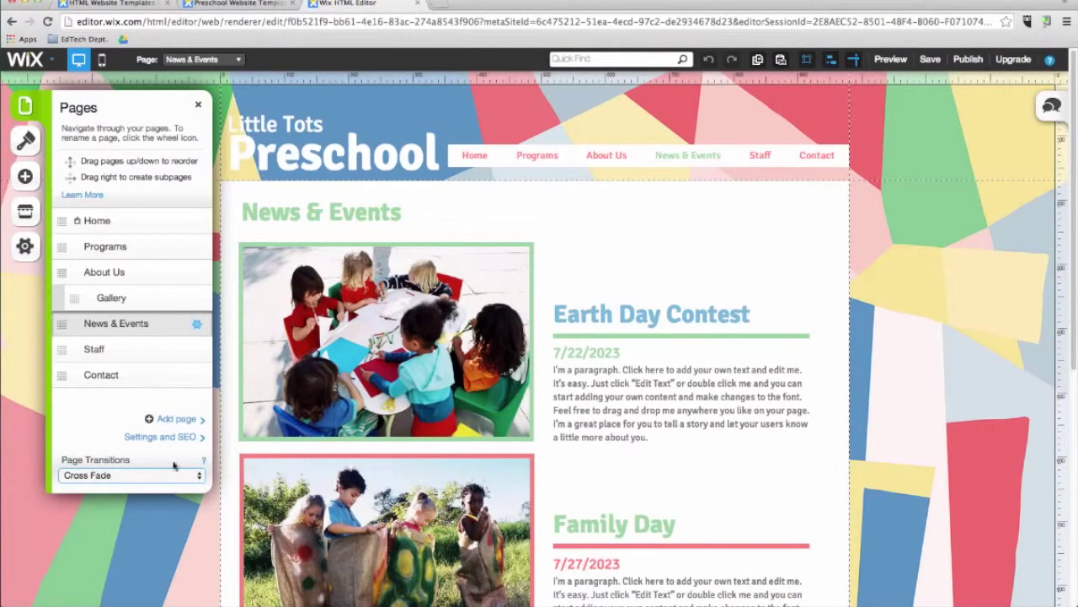
pyautogui.click(197, 328)
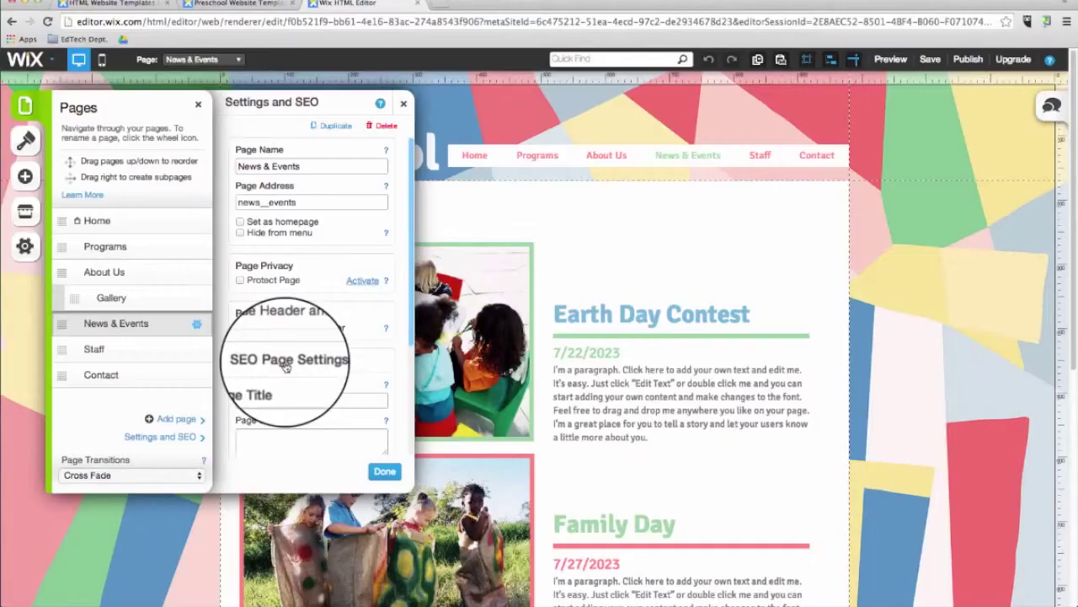
# Step: Expand News & Events SEO settings and step through its title, description and keywords fields
pyautogui.click(299, 358)
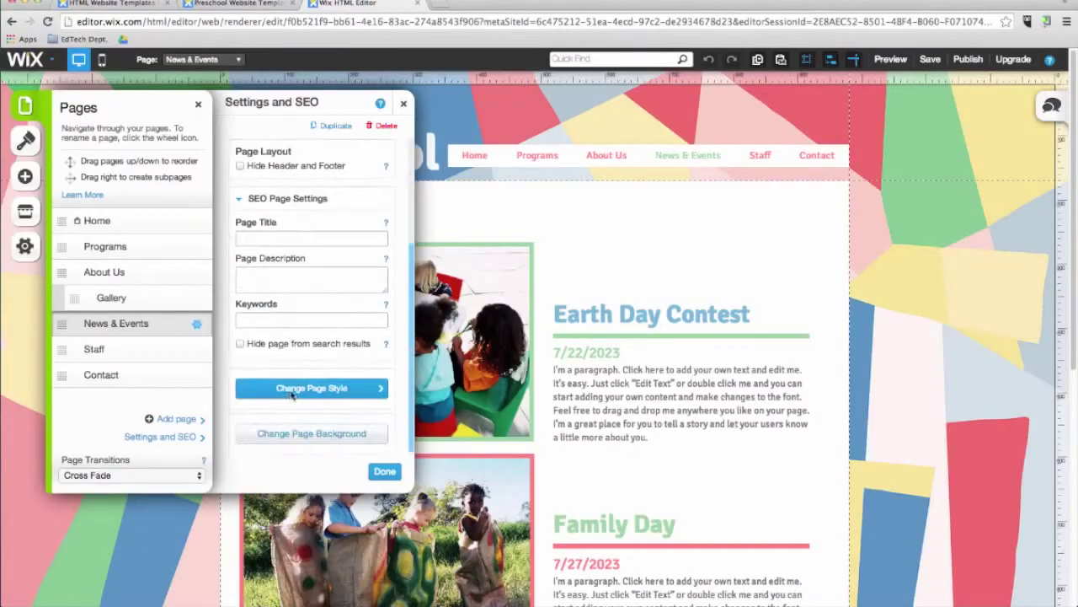
pyautogui.click(274, 238)
pyautogui.click(286, 278)
pyautogui.click(285, 321)
pyautogui.scroll(4, 283, 308)
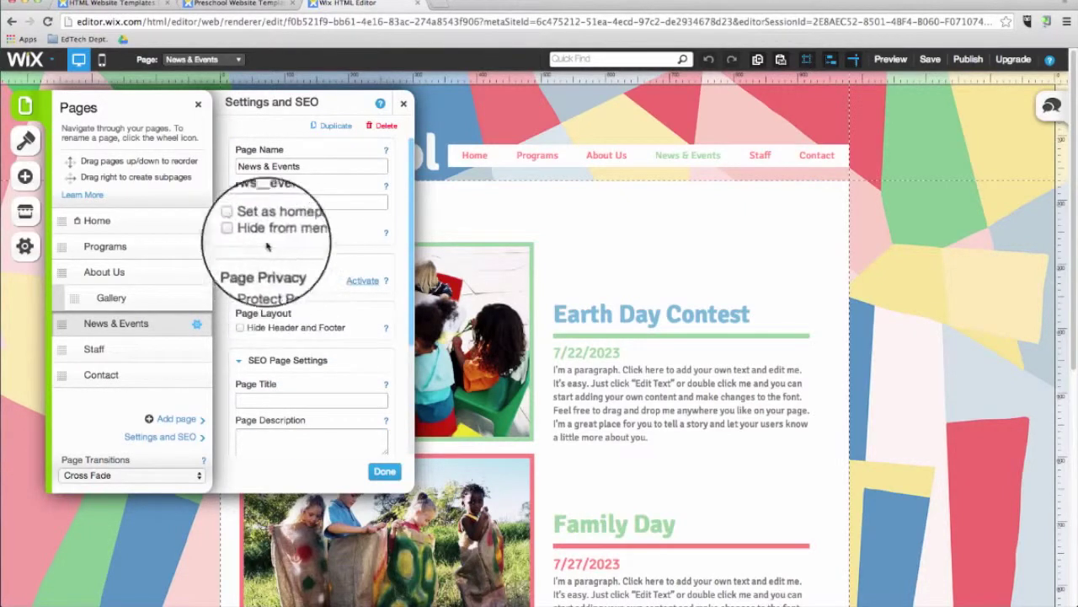
# Step: Set News & Events as homepage, dismiss page protection unenabled, and hide it from the menu
pyautogui.click(240, 221)
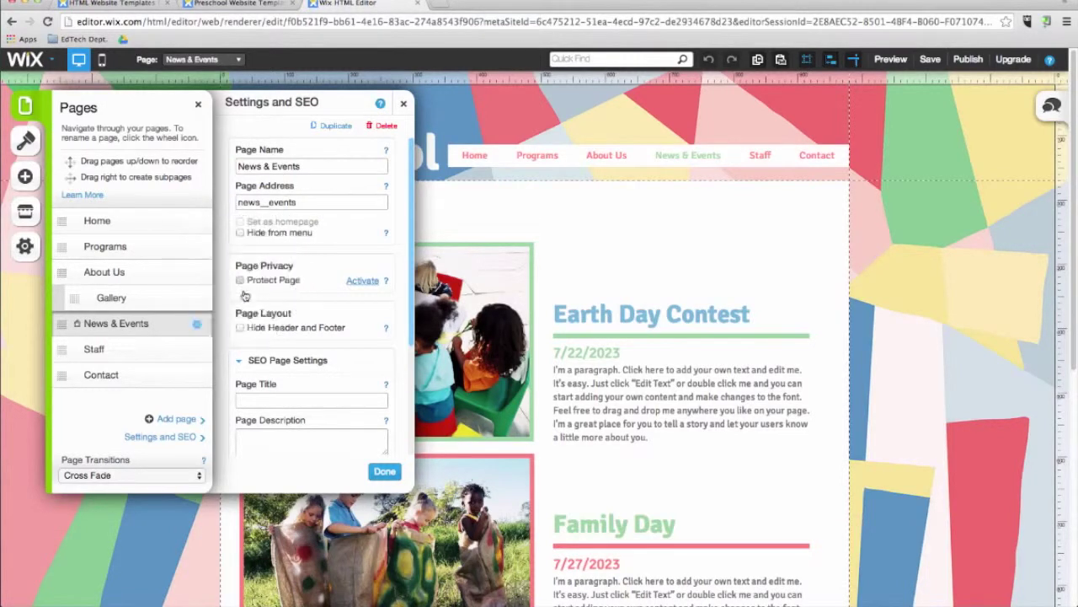
pyautogui.click(241, 280)
pyautogui.click(404, 299)
pyautogui.click(240, 233)
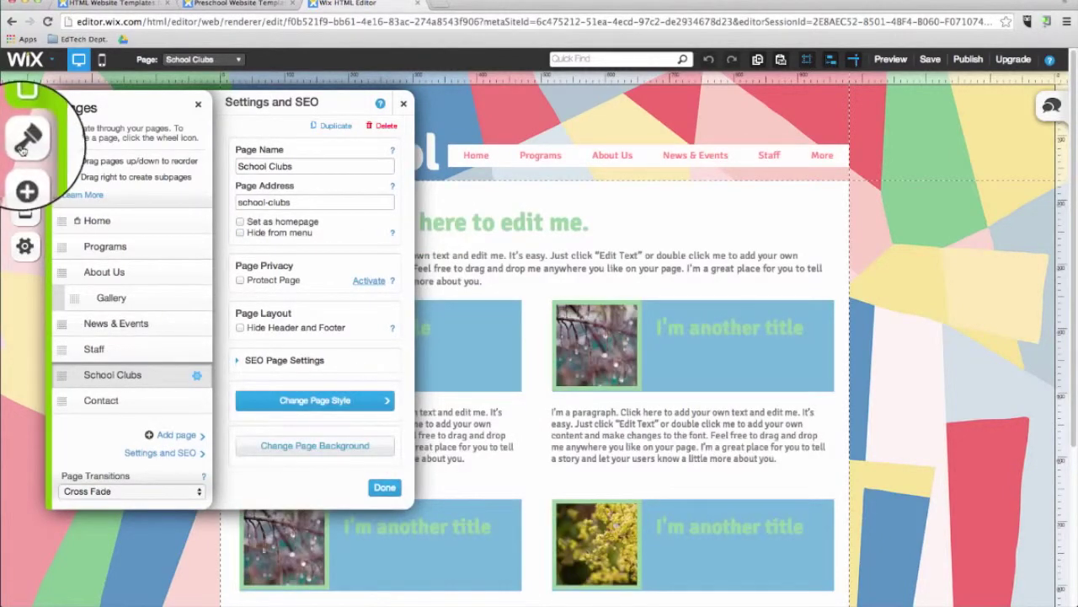
# Step: Open the Change Image library from Design > Background > Upload & Customize Background
pyautogui.click(26, 139)
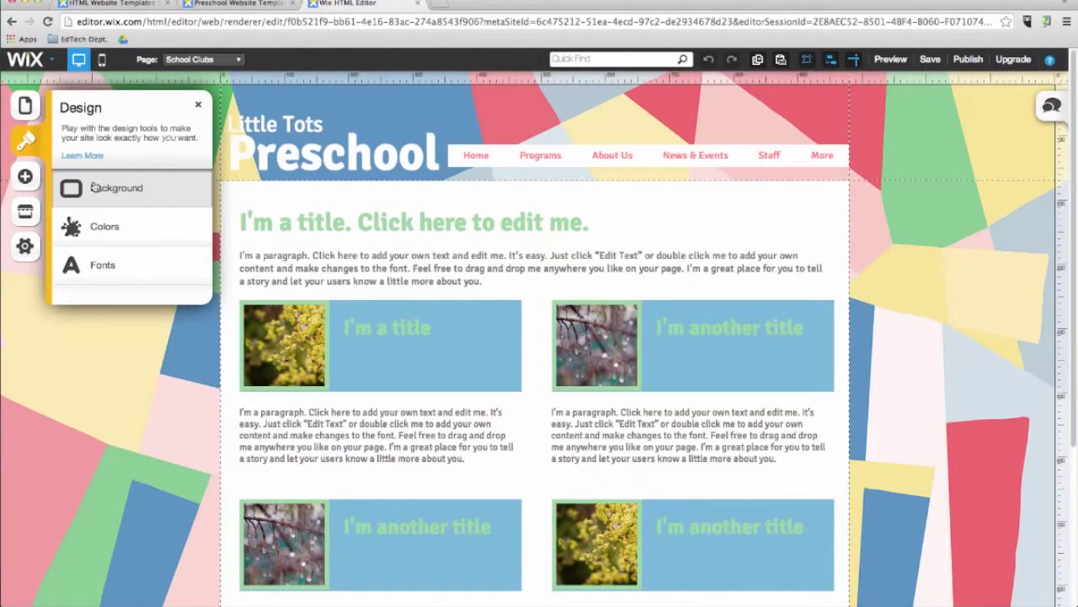
pyautogui.click(86, 178)
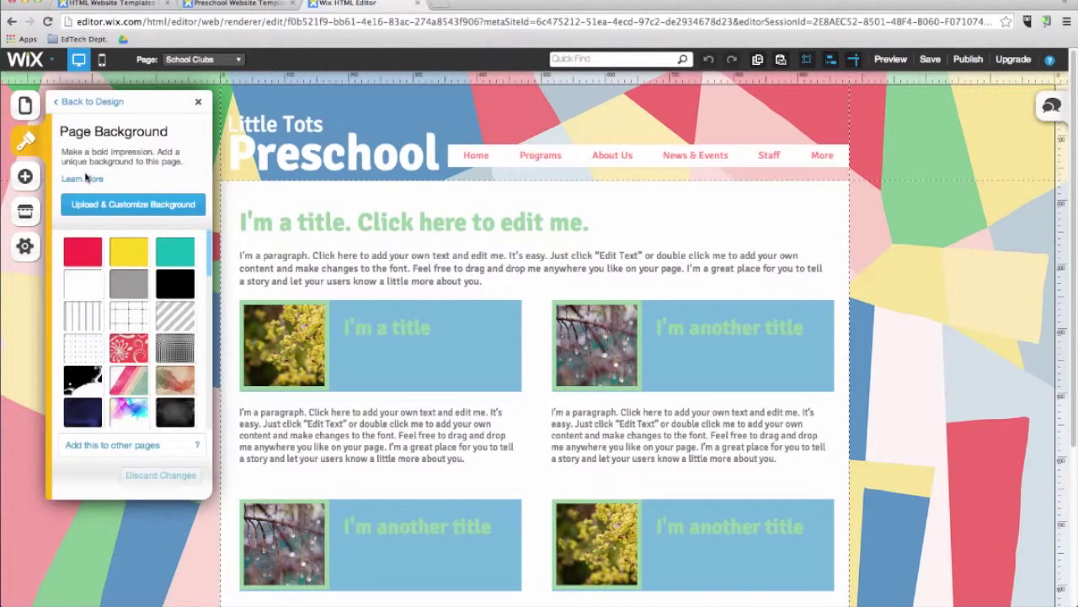
pyautogui.click(116, 216)
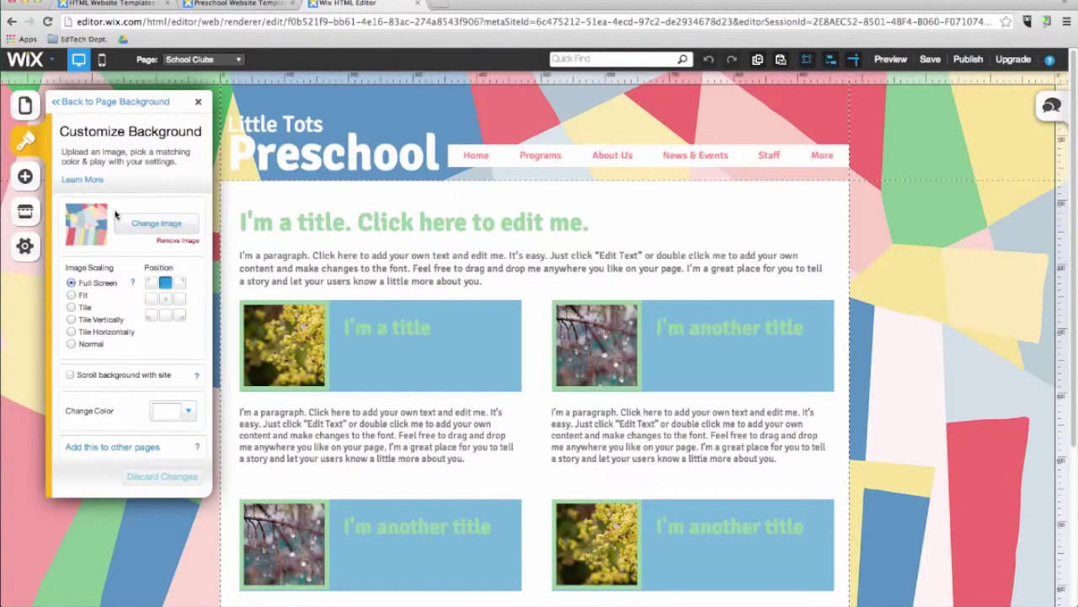
pyautogui.click(145, 229)
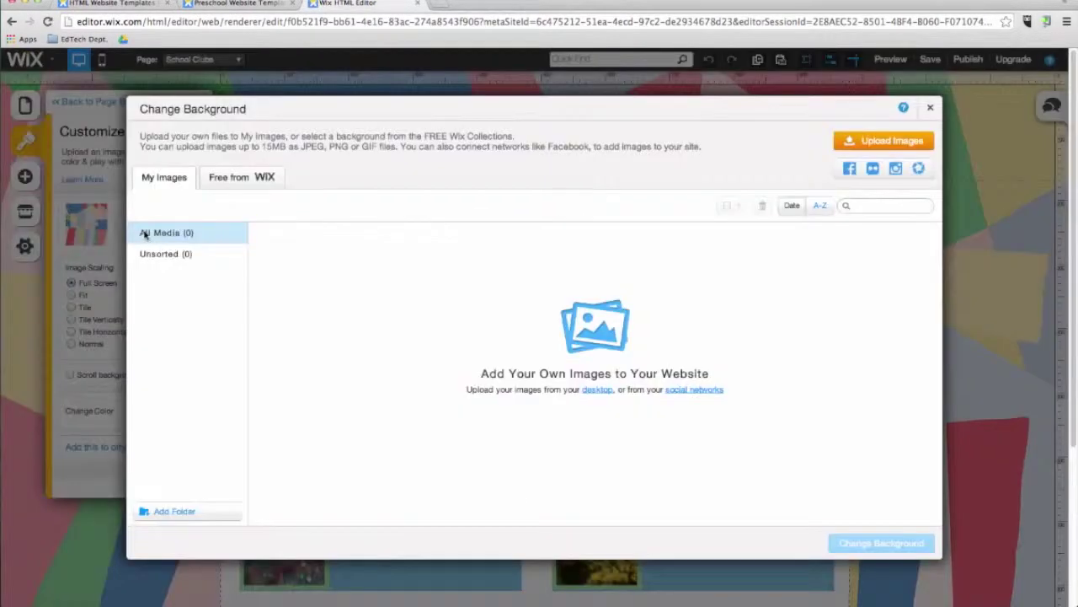
# Step: Apply the Colorful Diamonds pattern from Free from Wix > Patterns as the page background
pyautogui.click(228, 179)
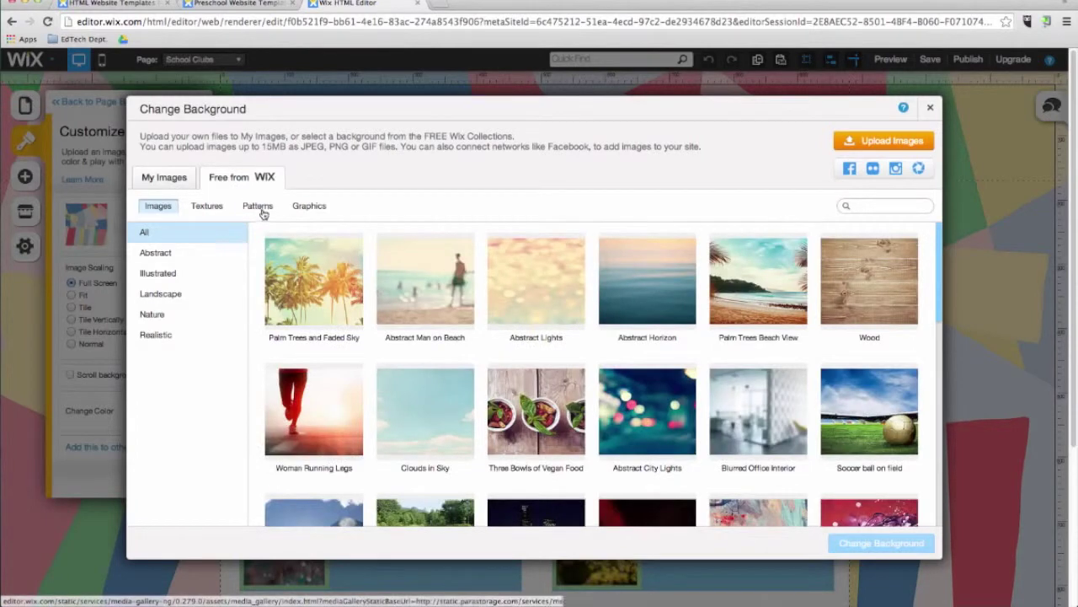
pyautogui.click(261, 209)
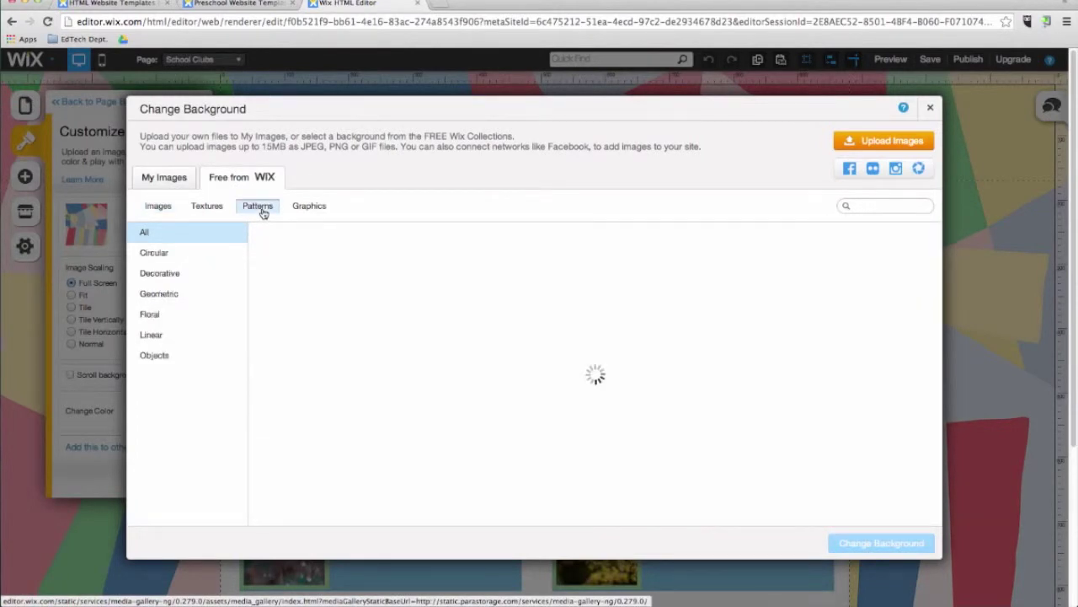
pyautogui.scroll(-10, 383, 324)
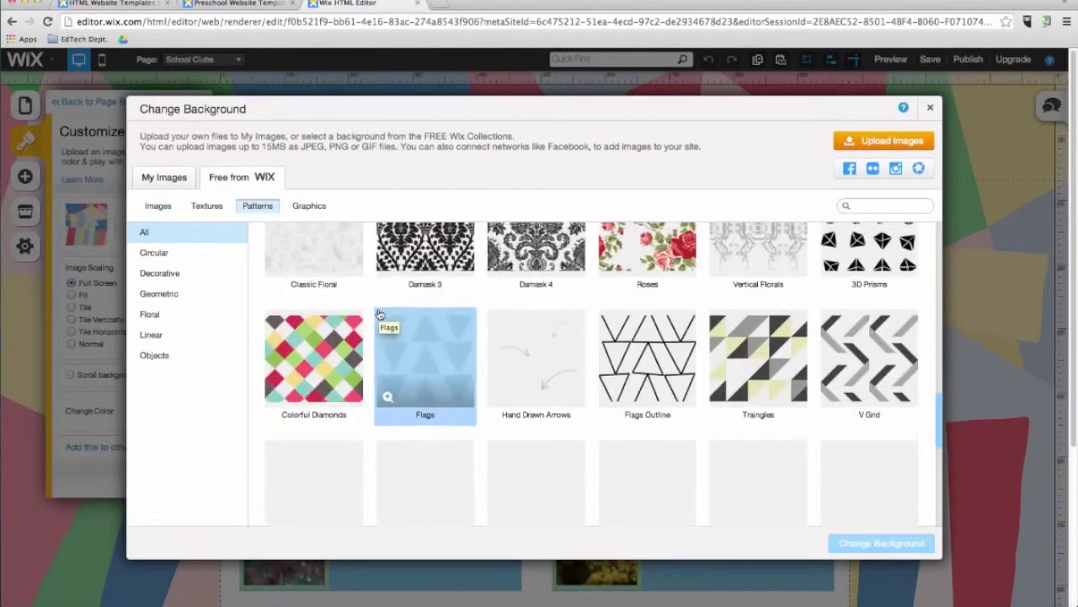
pyautogui.click(331, 349)
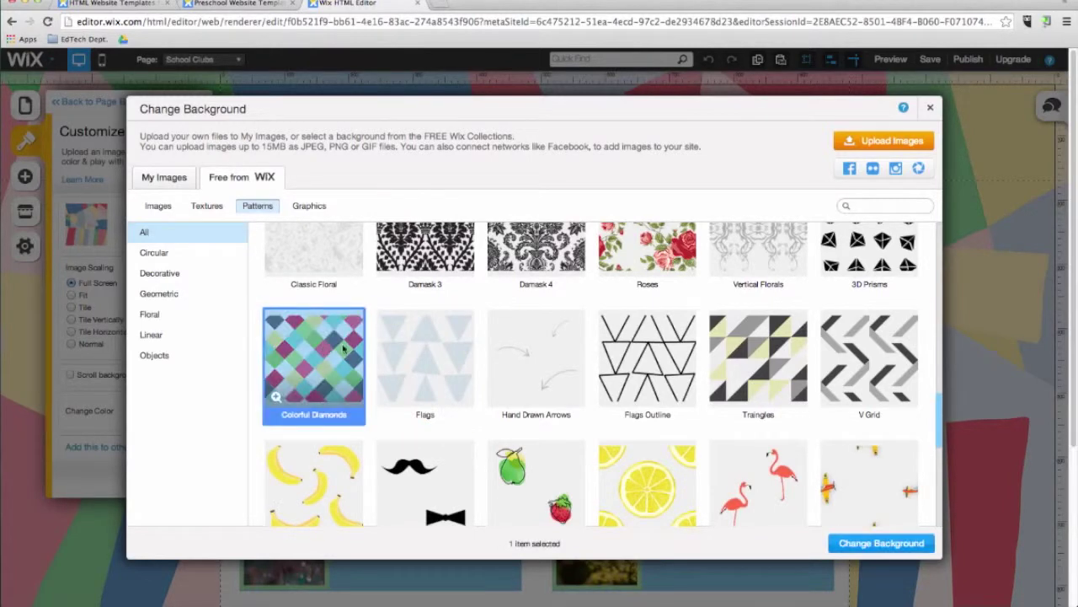
pyautogui.click(880, 543)
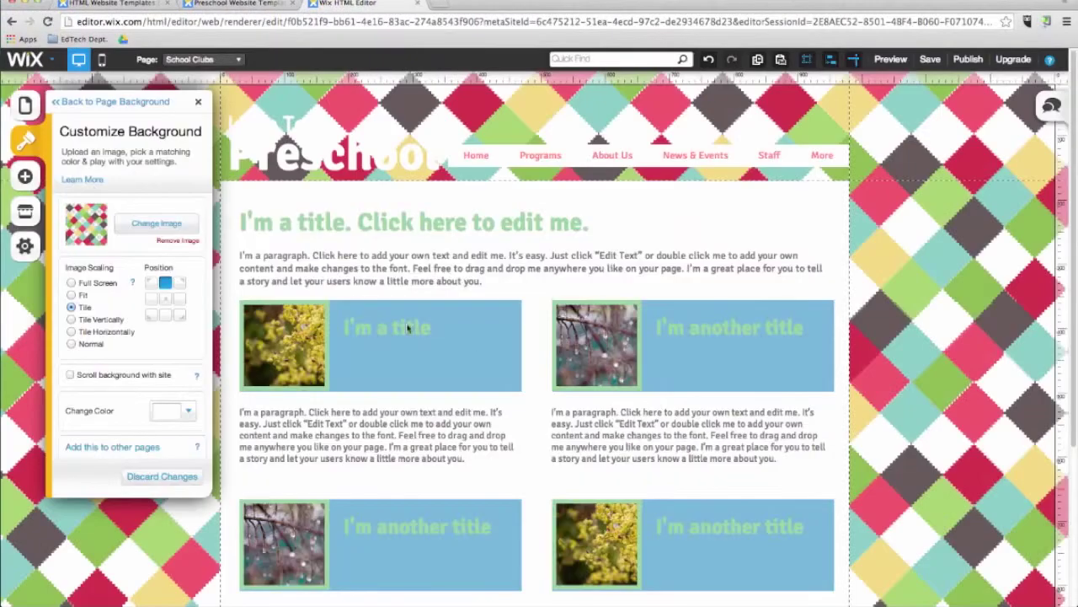
# Step: Tint the pattern's pale diamonds pink, after trying light blue and yellow
pyautogui.click(184, 415)
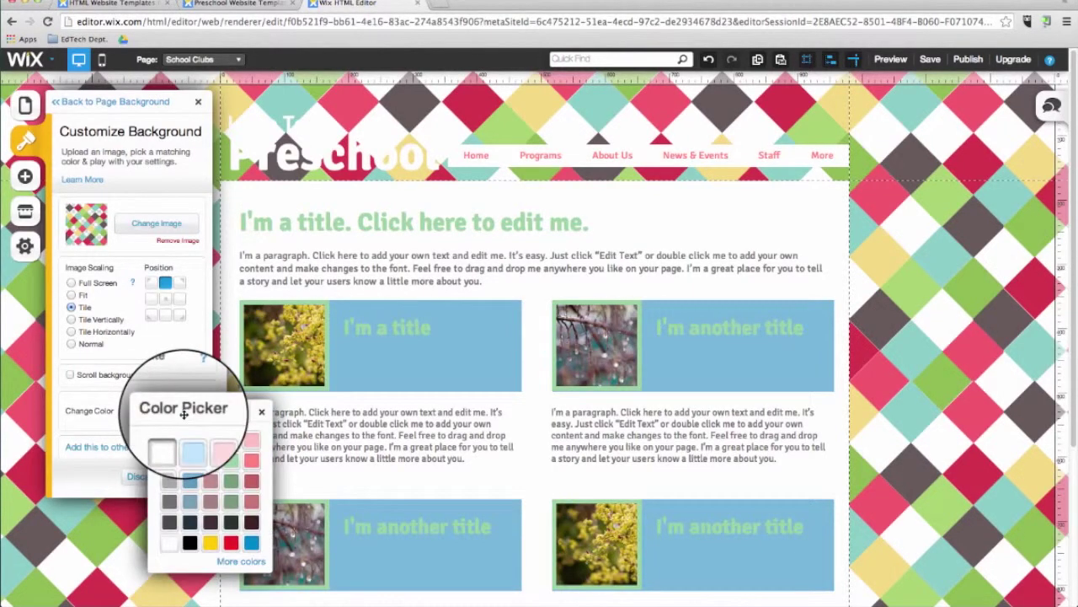
pyautogui.click(189, 440)
pyautogui.click(187, 411)
pyautogui.click(209, 544)
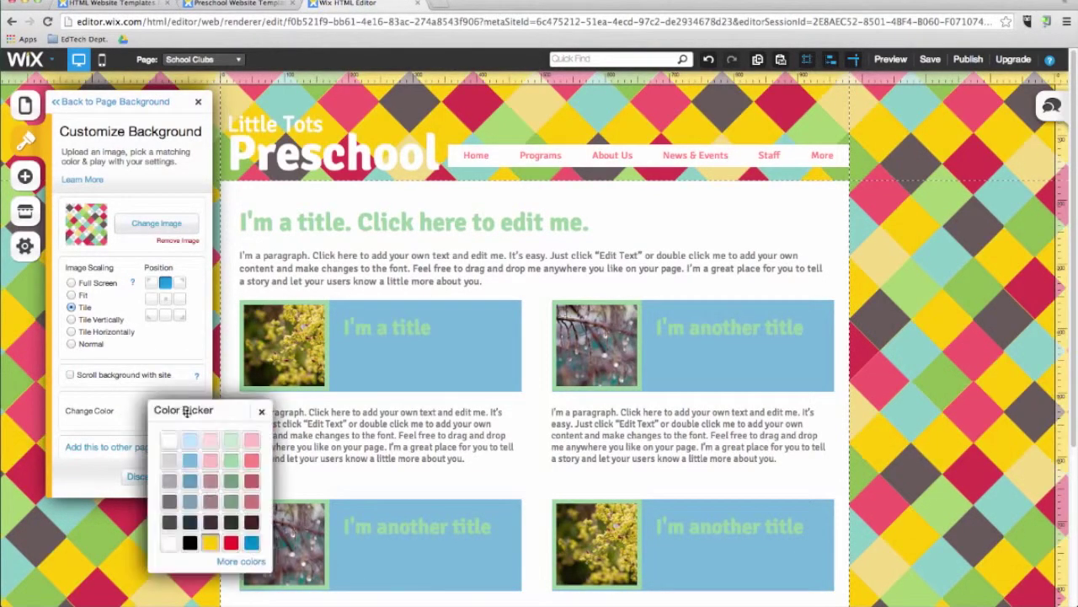
pyautogui.click(185, 411)
pyautogui.click(191, 518)
pyautogui.click(109, 101)
pyautogui.click(76, 101)
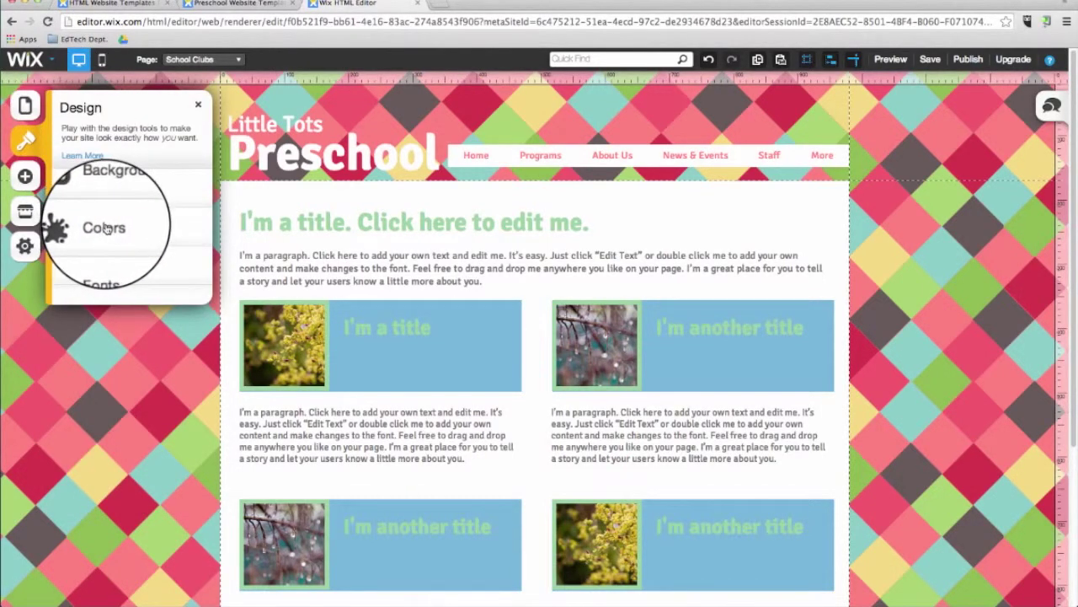
# Step: Customize the palette so its red main colour becomes light pink F09898
pyautogui.click(101, 227)
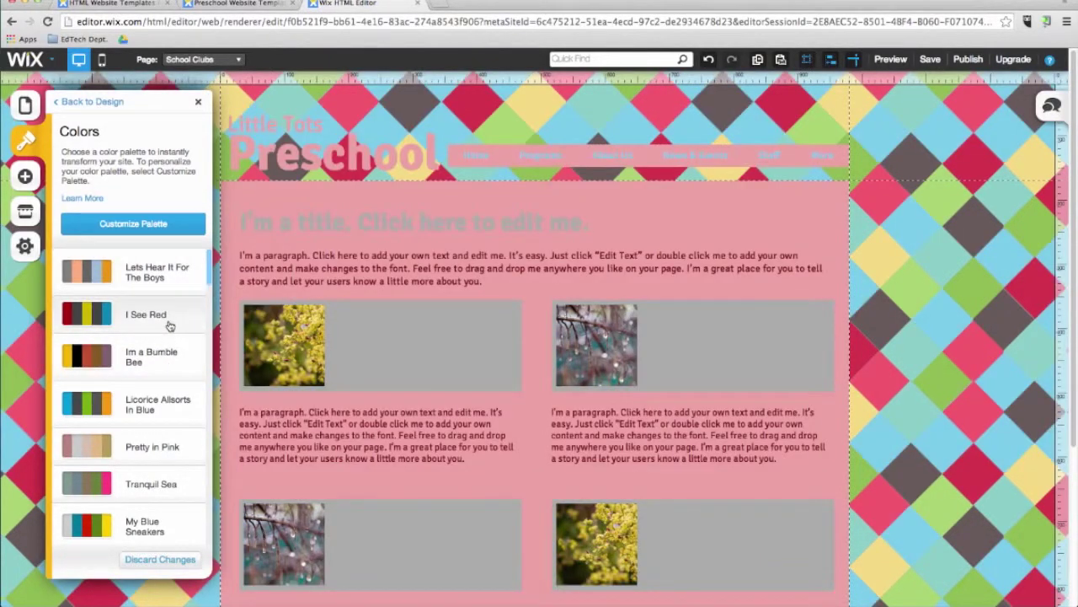
pyautogui.click(167, 228)
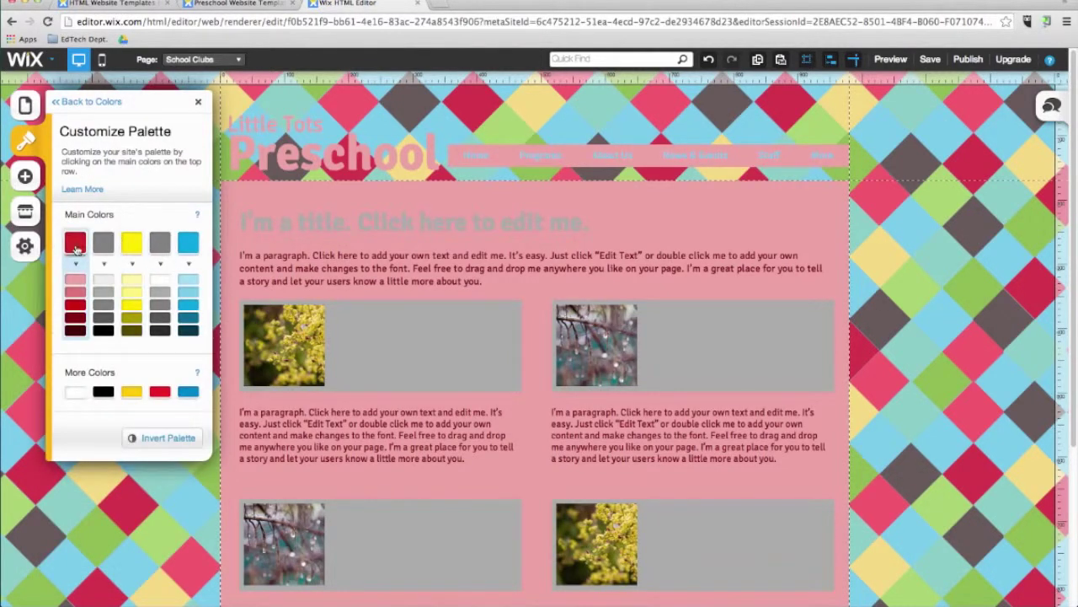
pyautogui.click(75, 244)
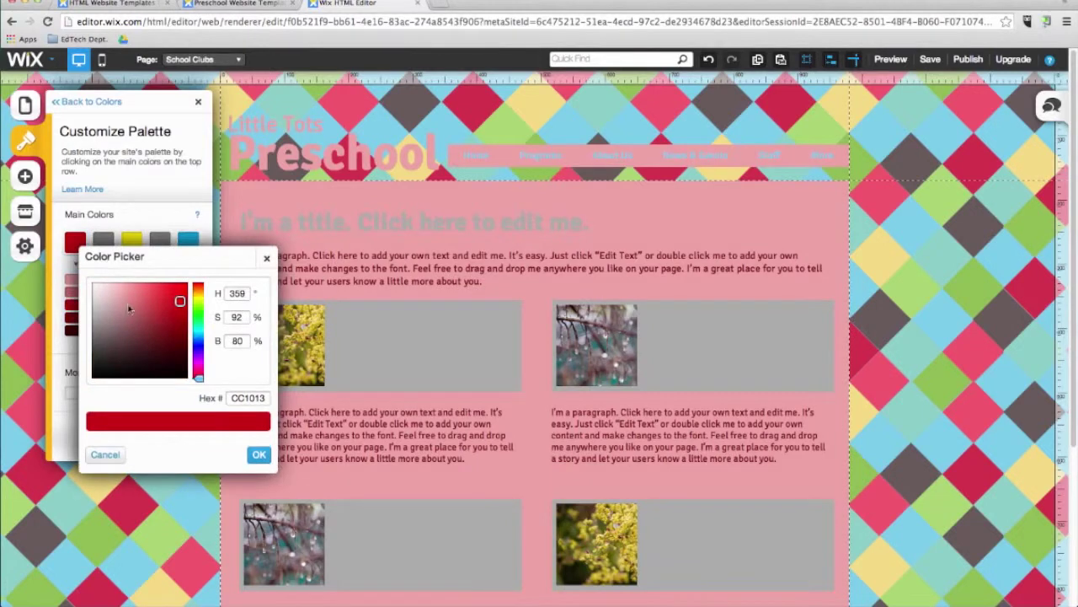
pyautogui.click(157, 295)
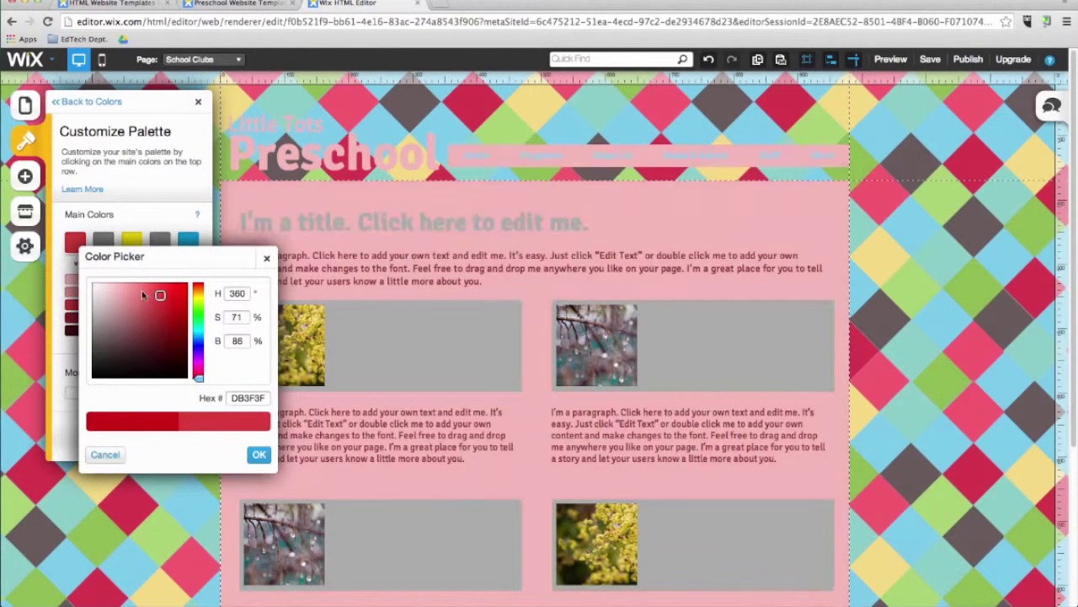
pyautogui.click(148, 293)
pyautogui.moveTo(147, 292); pyautogui.dragTo(126, 287)
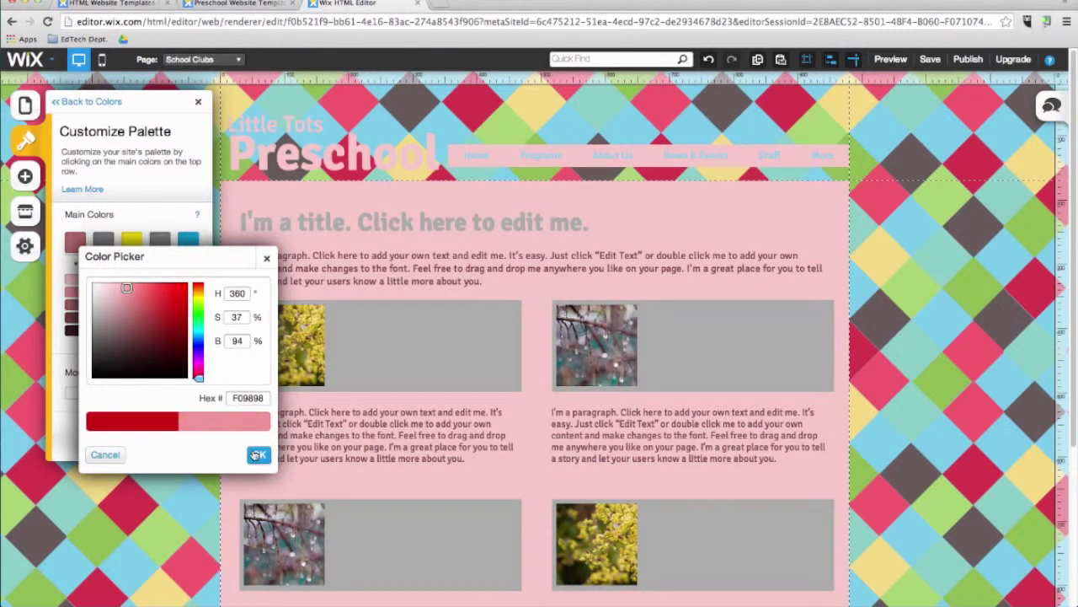
pyautogui.click(258, 454)
pyautogui.click(70, 105)
pyautogui.click(77, 102)
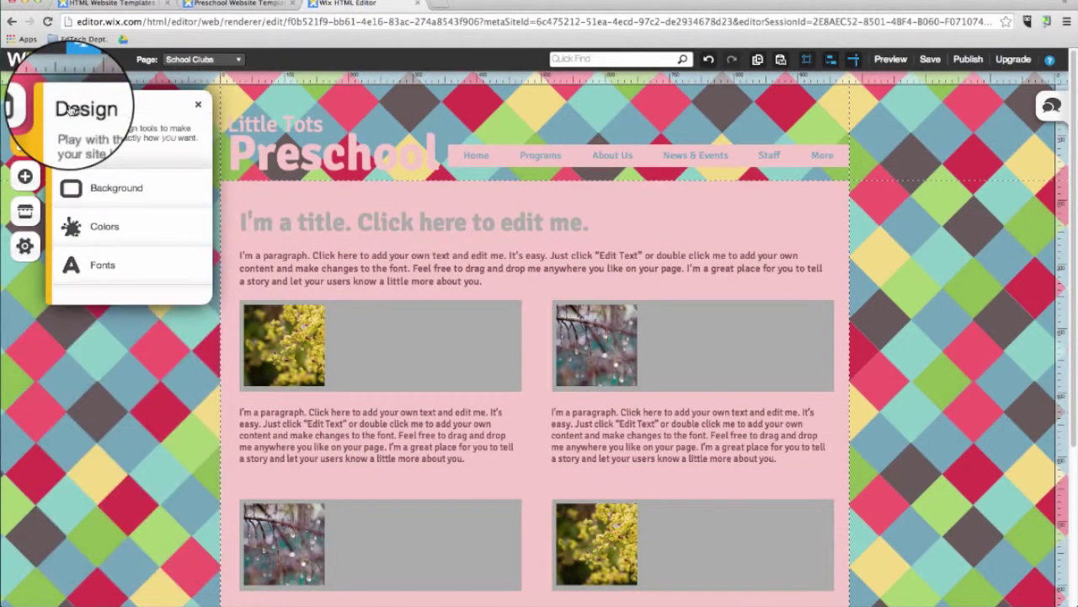
# Step: Apply the second font scheme and set the Title style to Monoton at size 52
pyautogui.click(126, 271)
pyautogui.click(140, 325)
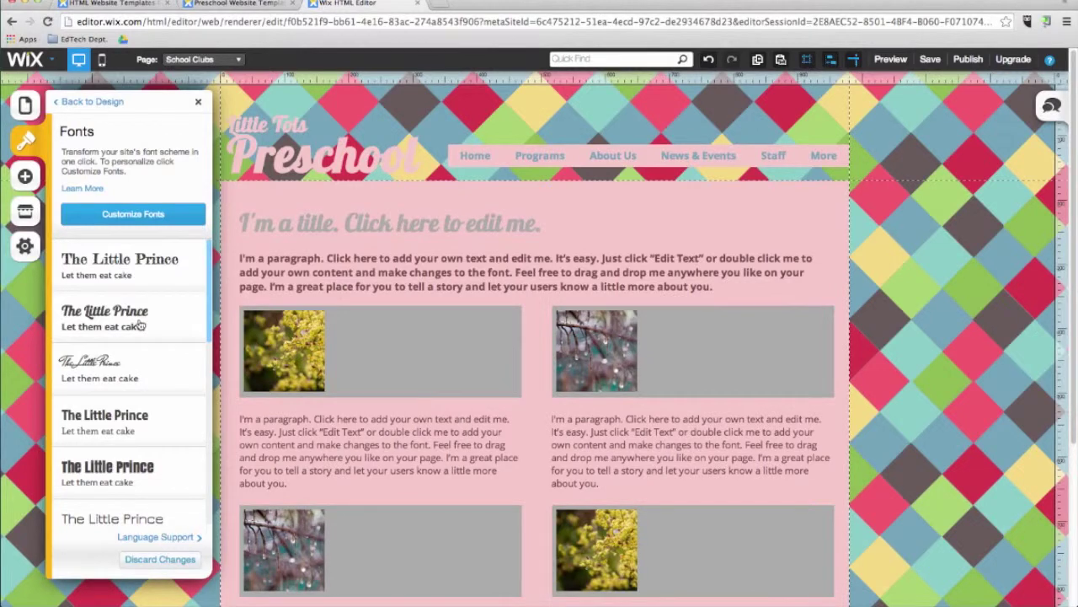
pyautogui.click(139, 220)
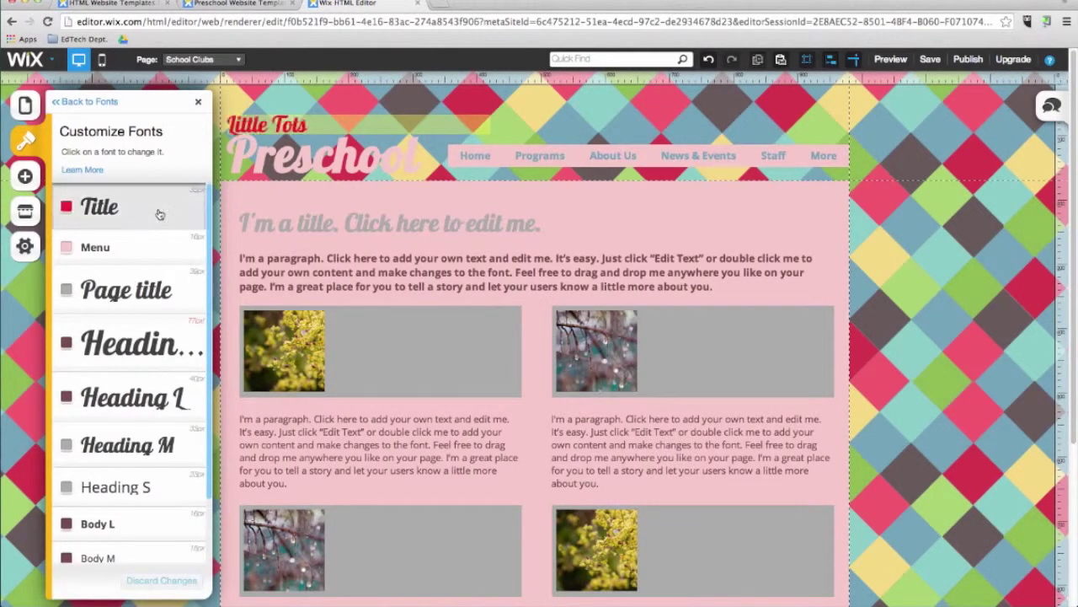
pyautogui.click(158, 212)
pyautogui.moveTo(202, 351); pyautogui.dragTo(202, 352)
pyautogui.click(206, 305)
pyautogui.scroll(-10, 198, 379)
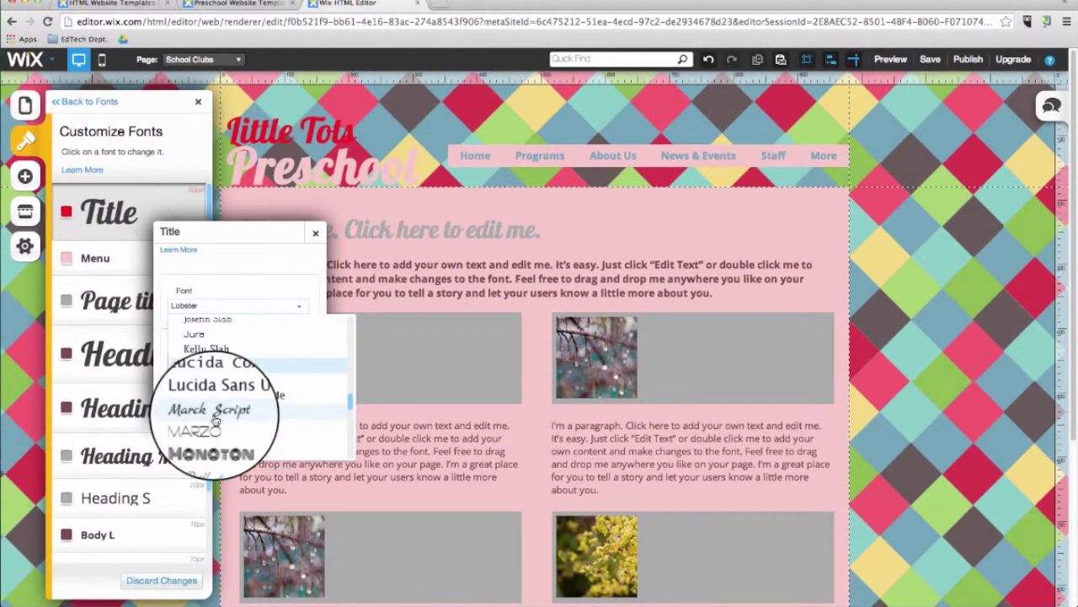
pyautogui.click(229, 441)
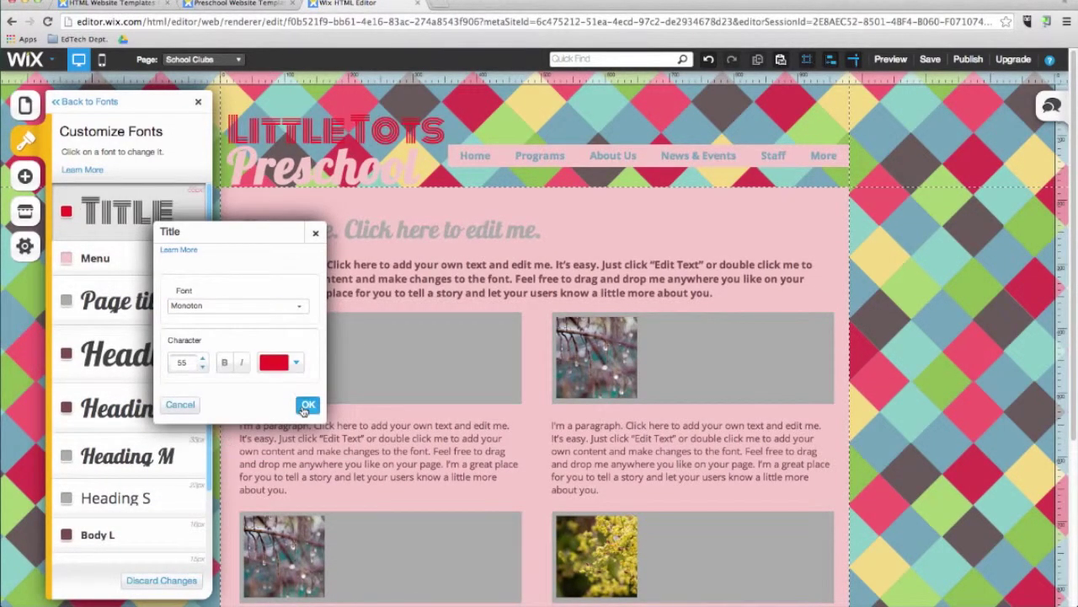
pyautogui.click(305, 406)
# Step: Set the Menu style font to FB Blue Gothic and preview the site
pyautogui.click(144, 258)
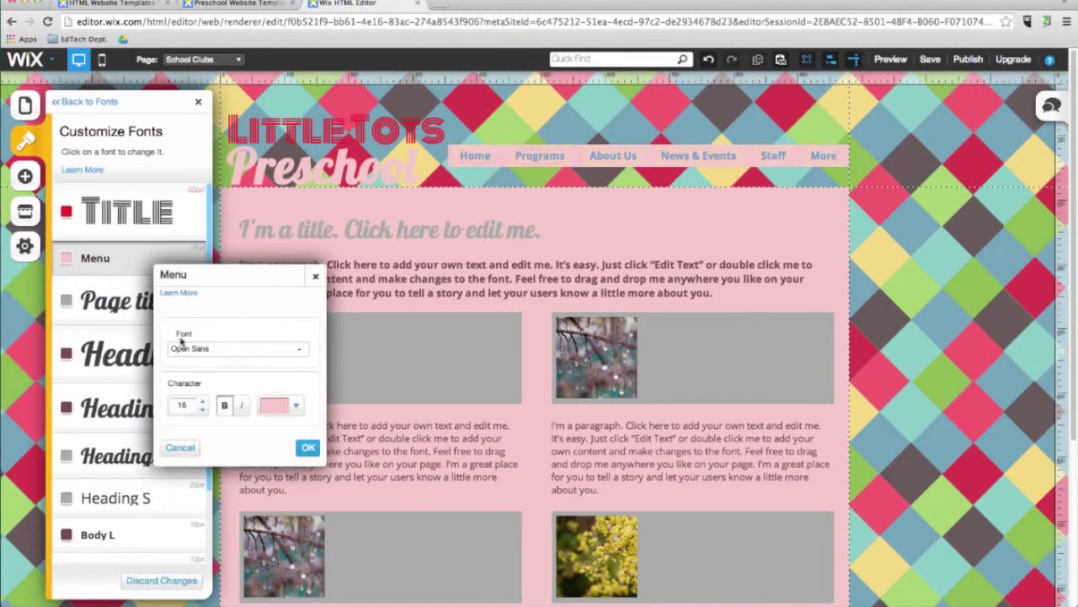
pyautogui.click(203, 352)
pyautogui.click(219, 394)
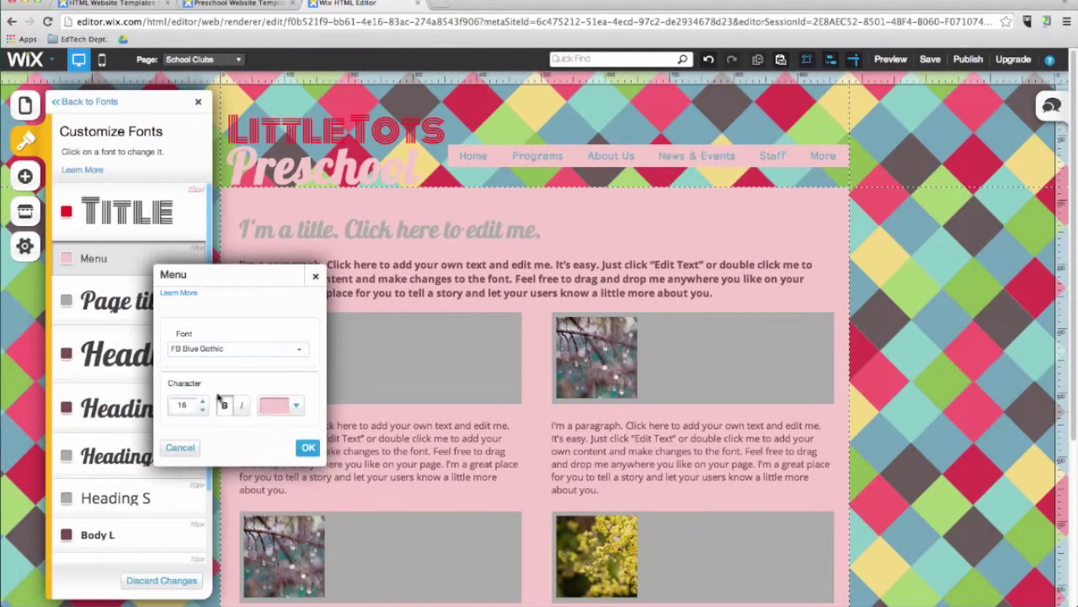
pyautogui.click(308, 448)
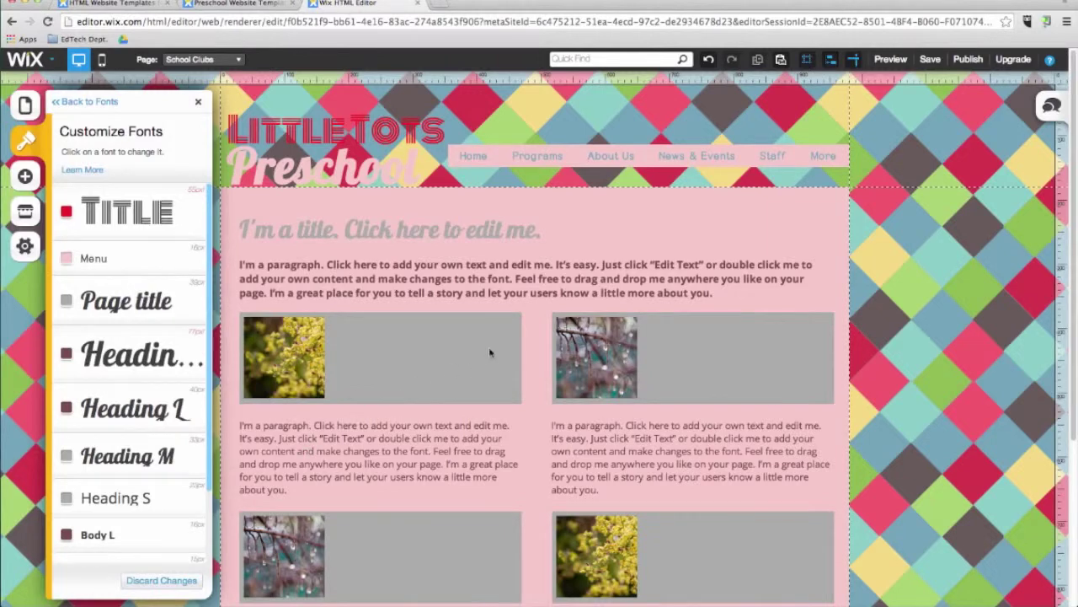
pyautogui.click(889, 59)
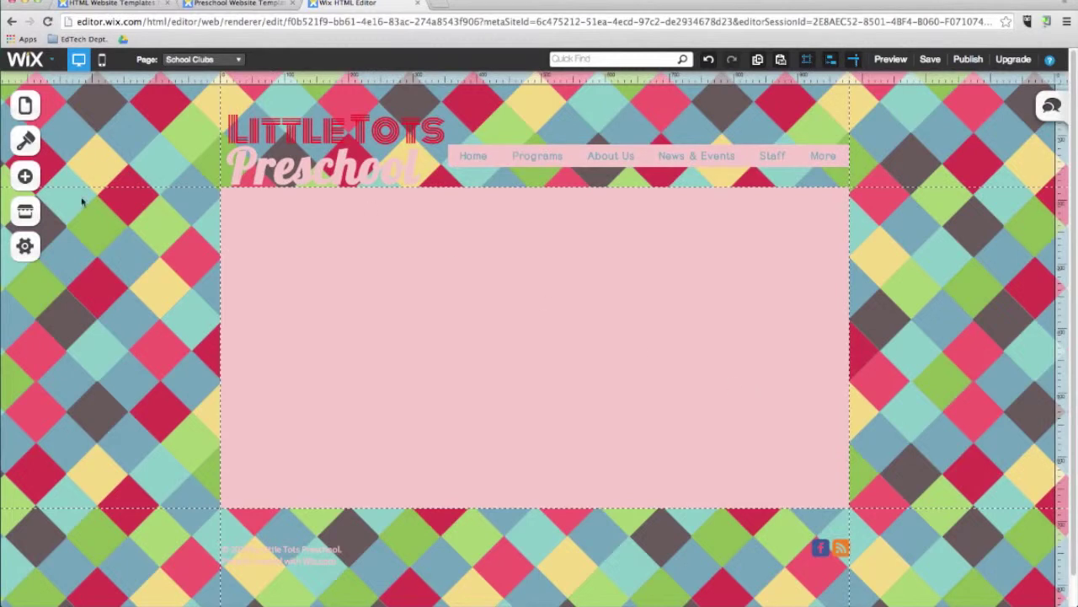
# Step: Open the Add elements panel beside the emptied School Clubs page
pyautogui.click(25, 179)
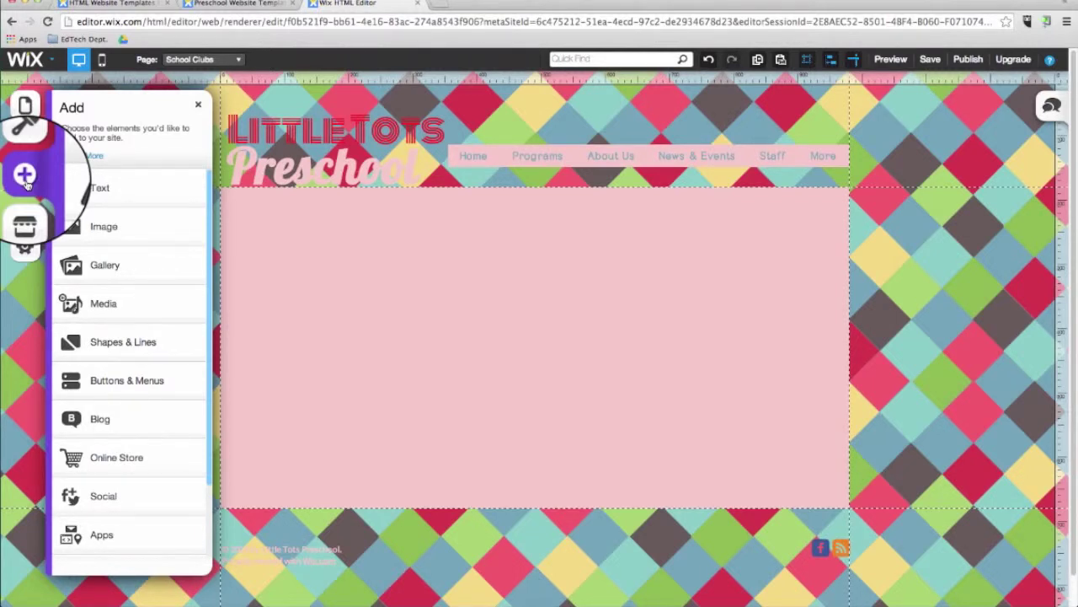
# Step: Add a title at the page's top-left reading 'School Clubs'
pyautogui.click(101, 202)
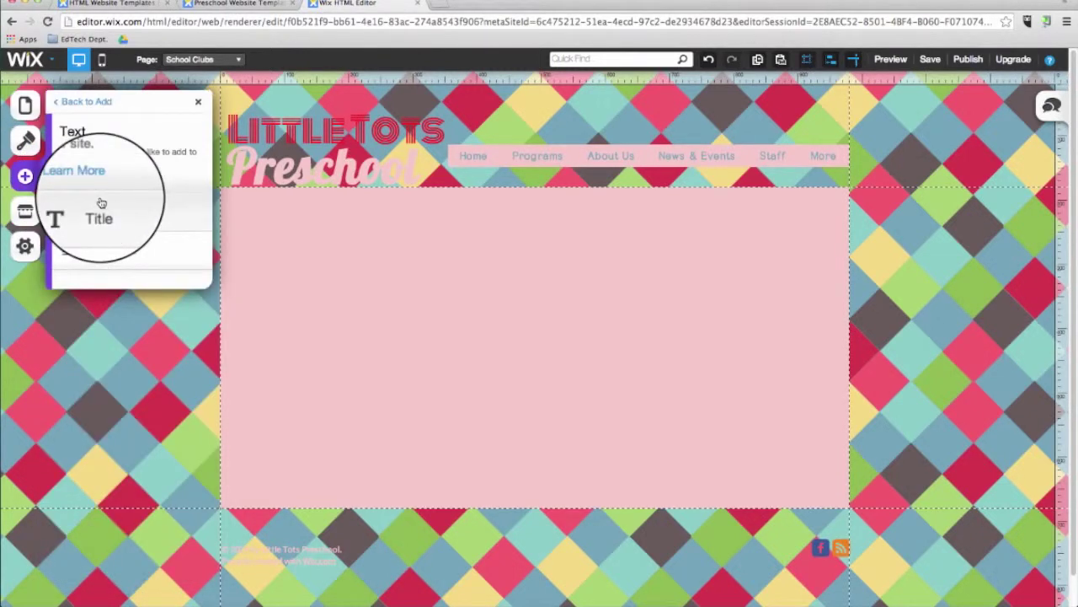
pyautogui.click(122, 223)
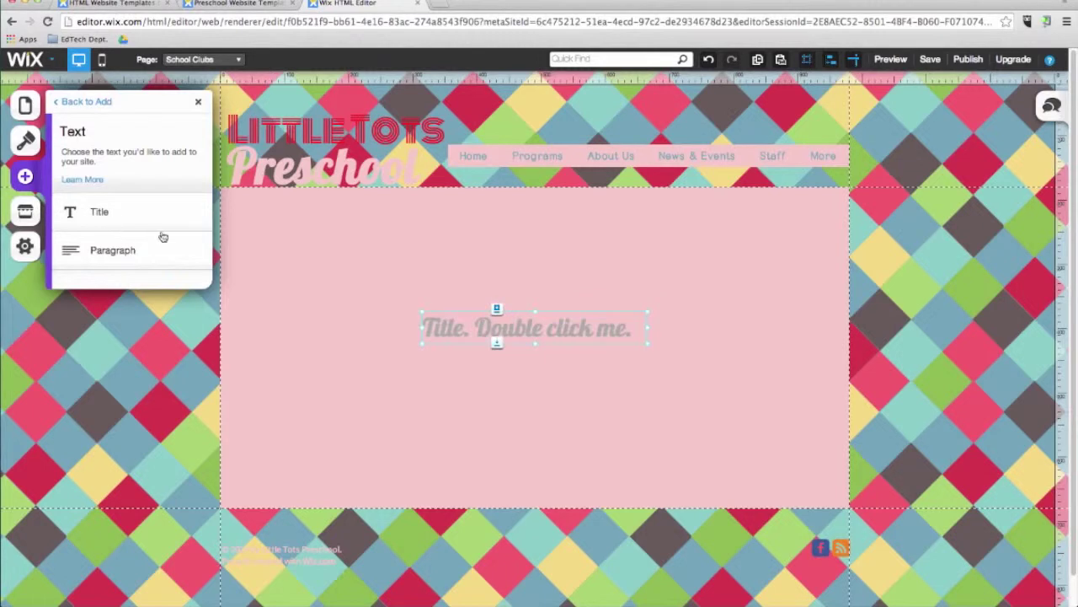
pyautogui.moveTo(486, 329); pyautogui.dragTo(304, 217)
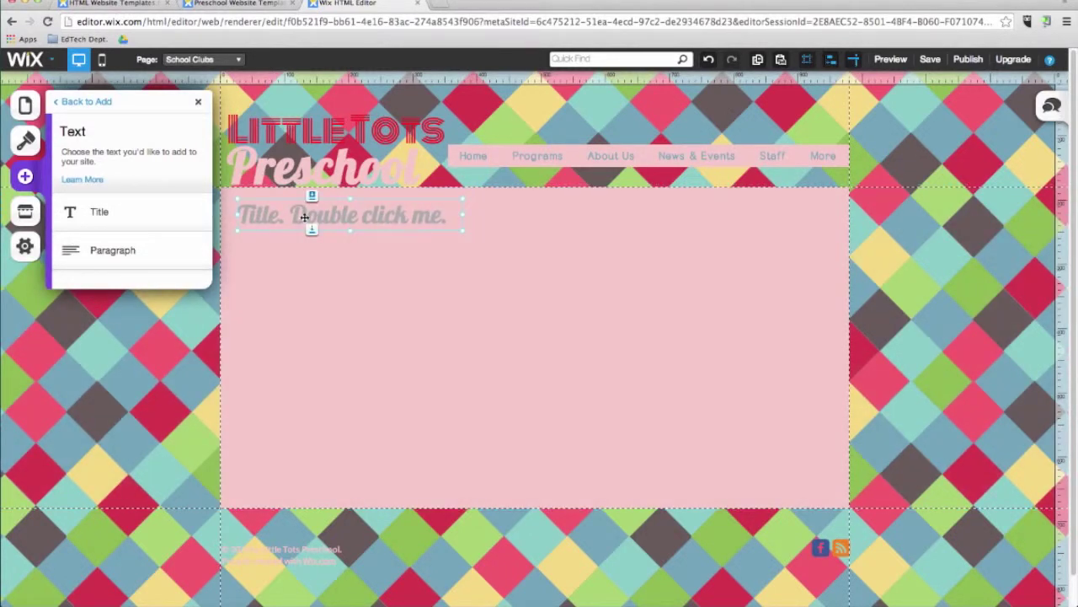
pyautogui.doubleClick(307, 221)
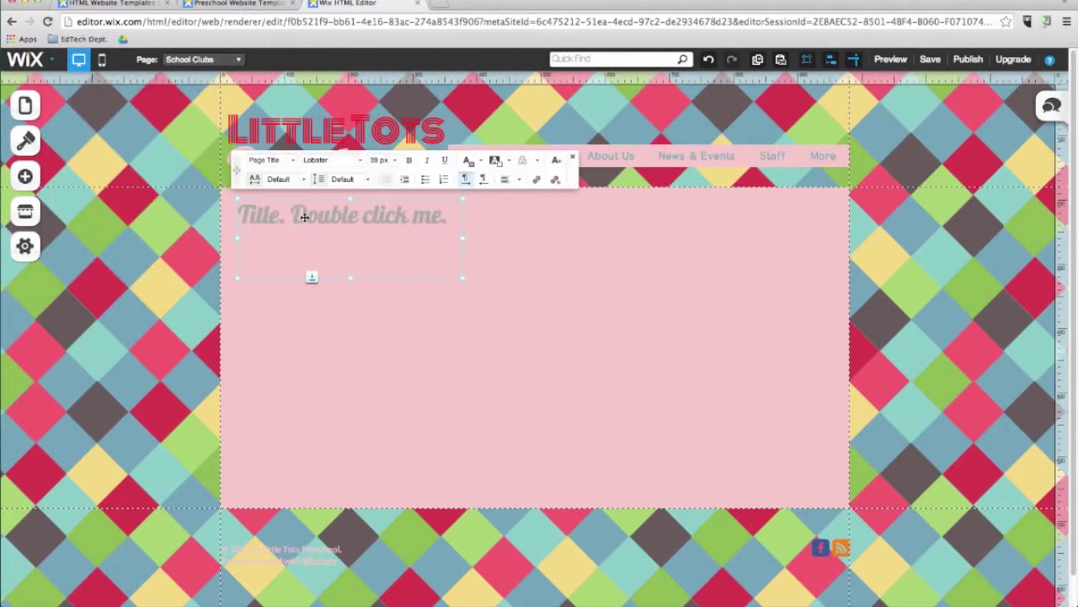
pyautogui.tripleClick(311, 220)
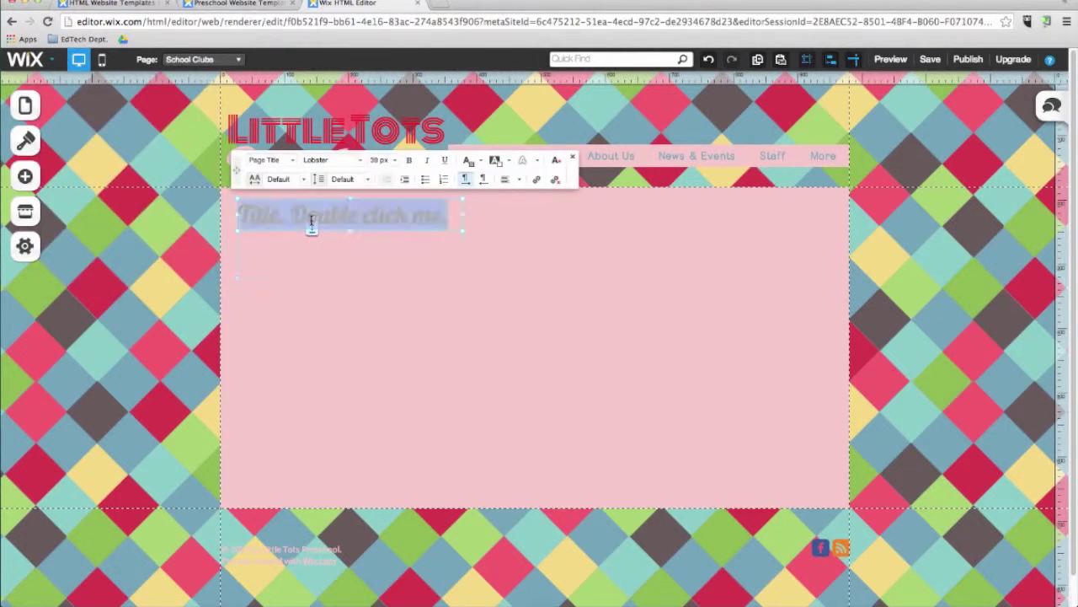
pyautogui.write('School Clubs')
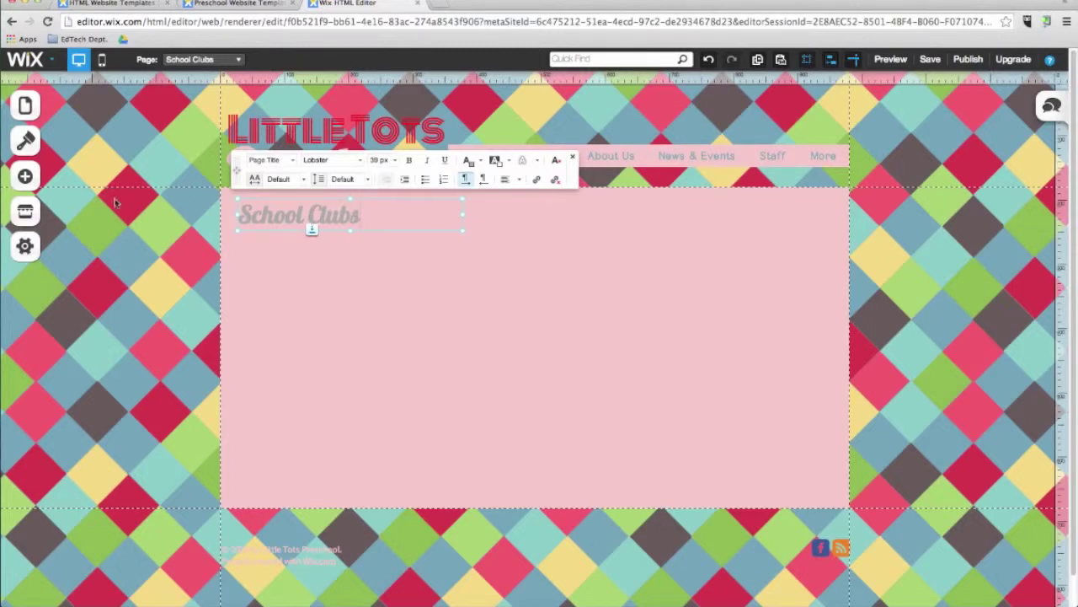
# Step: Add a 24 px paragraph below reading 'Here are some of the great after-school programs we provide!'
pyautogui.click(24, 176)
pyautogui.click(108, 197)
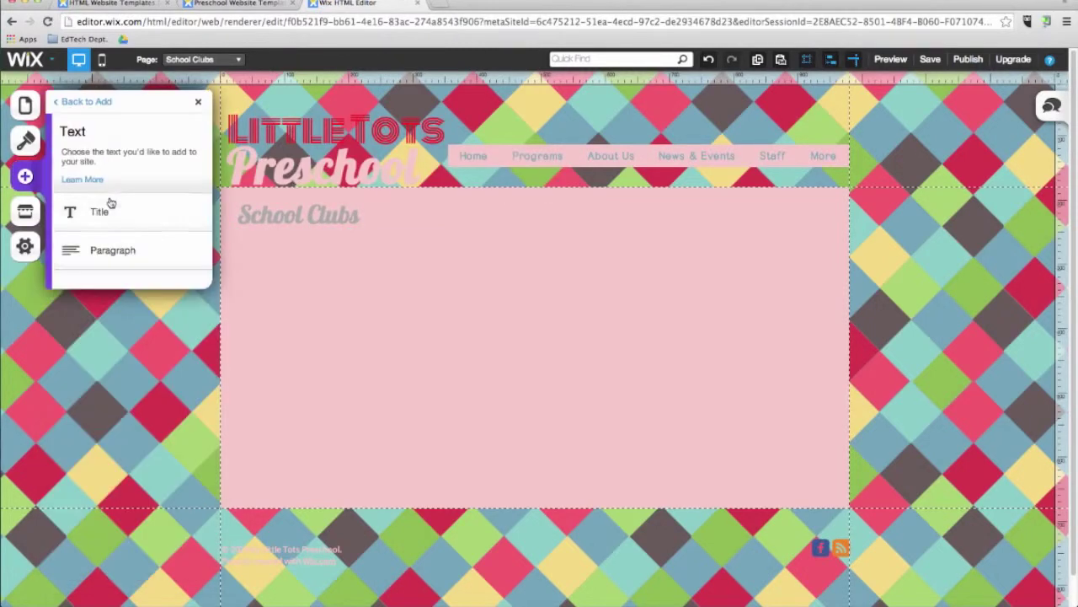
pyautogui.click(125, 249)
pyautogui.moveTo(504, 353); pyautogui.dragTo(299, 258)
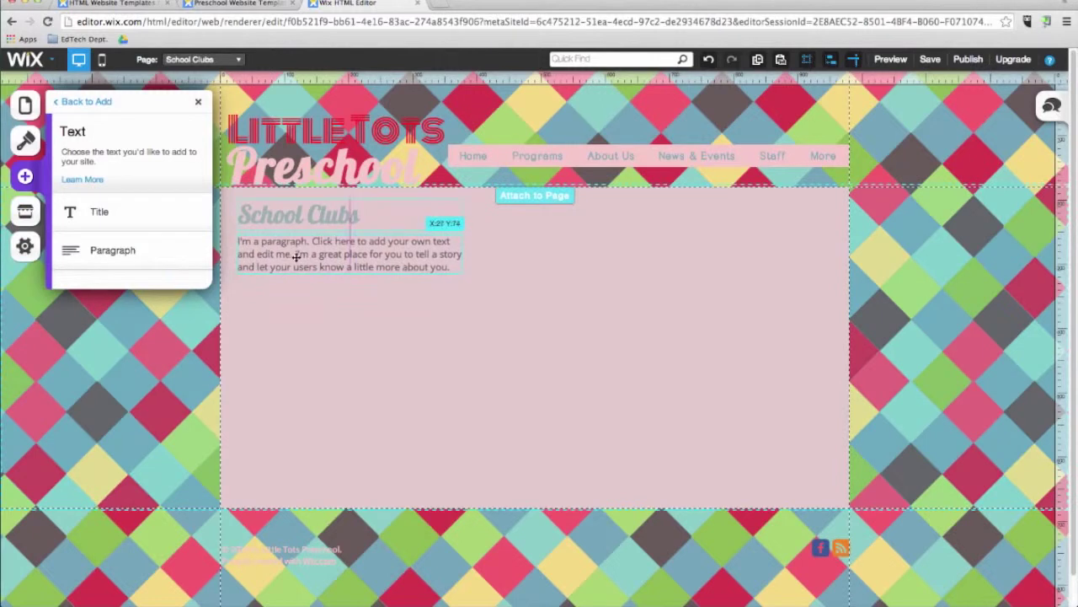
pyautogui.doubleClick(308, 265)
pyautogui.write('Here are some of the great after')
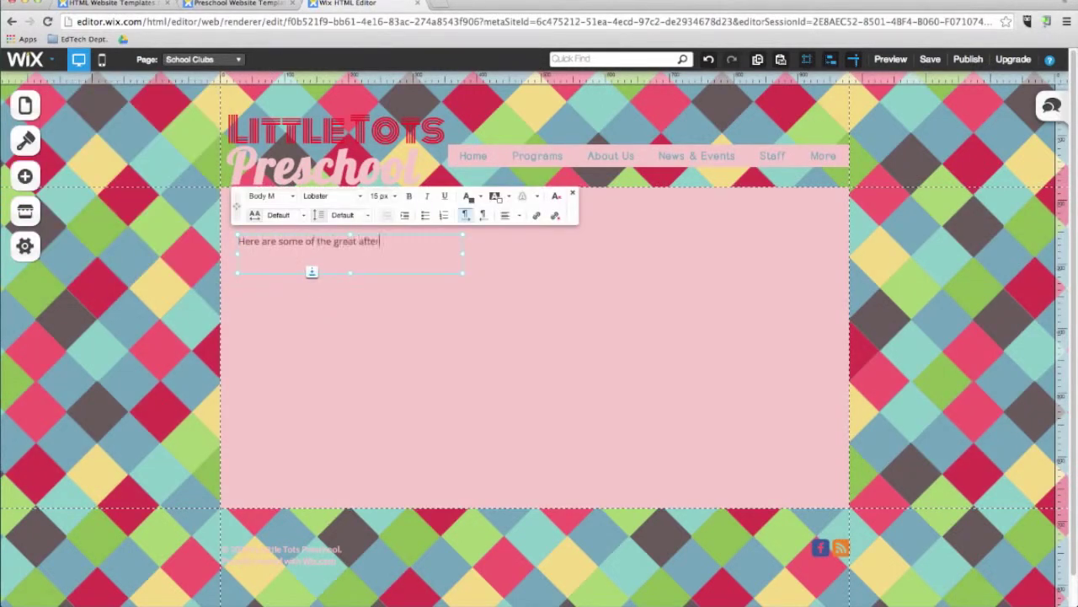
pyautogui.write('-school programs we provide!')
pyautogui.moveTo(290, 254); pyautogui.dragTo(238, 242)
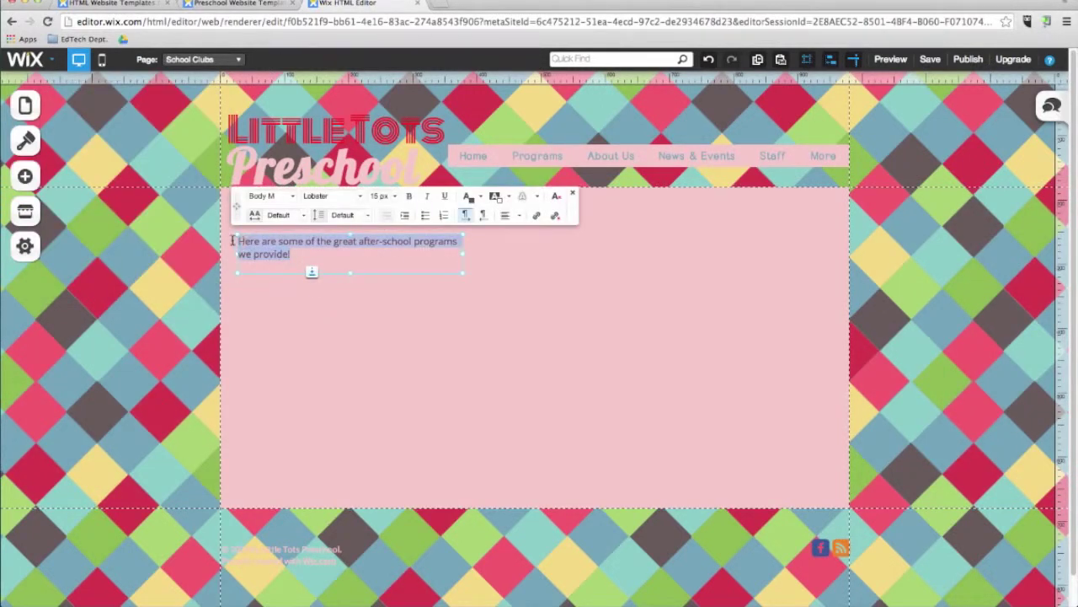
pyautogui.click(360, 197)
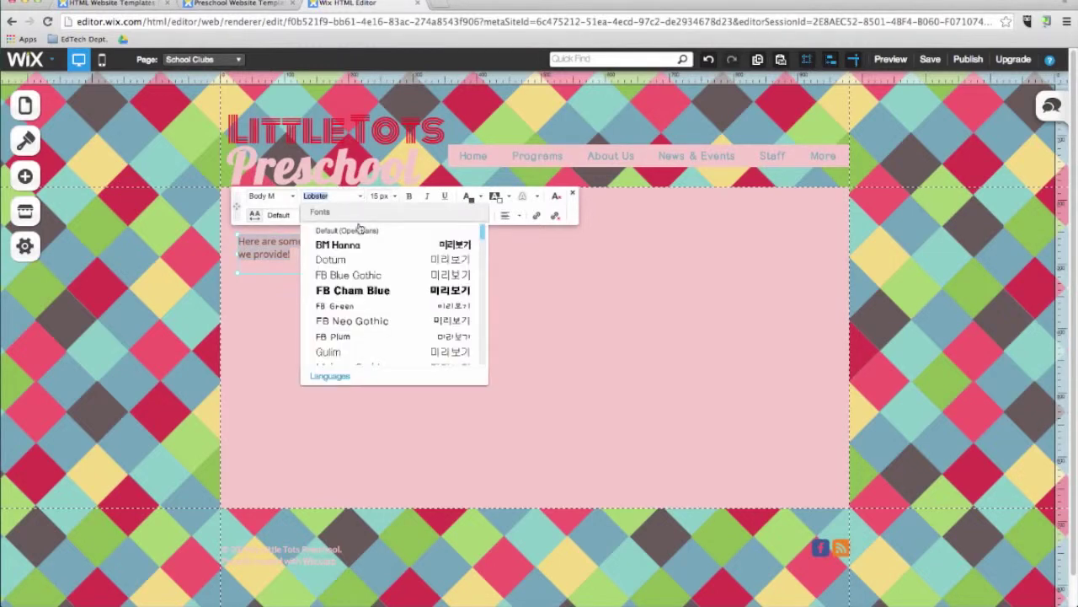
pyautogui.click(383, 196)
pyautogui.click(392, 311)
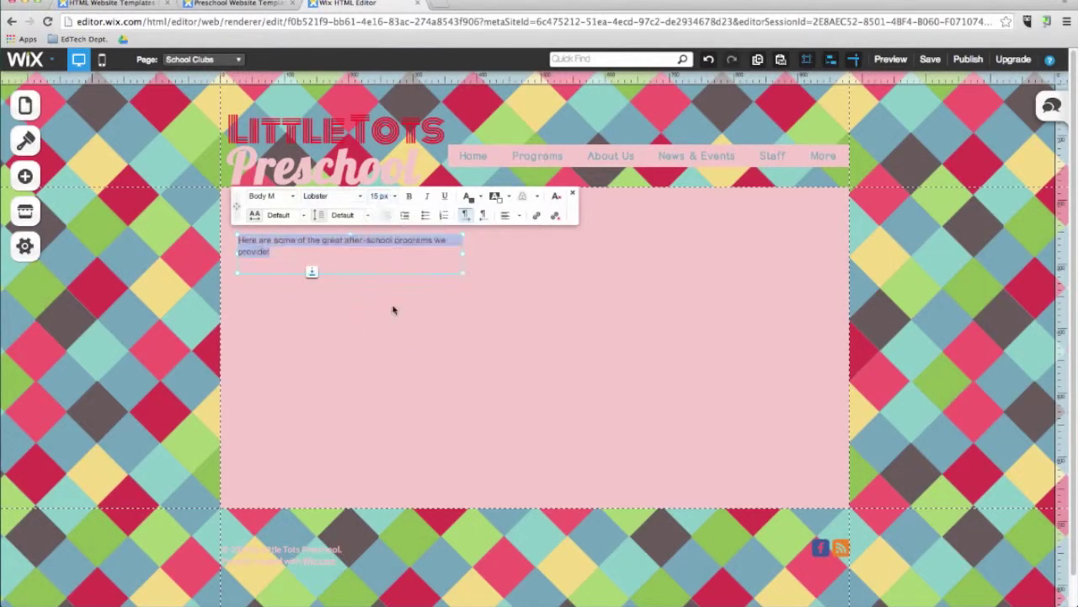
pyautogui.click(384, 196)
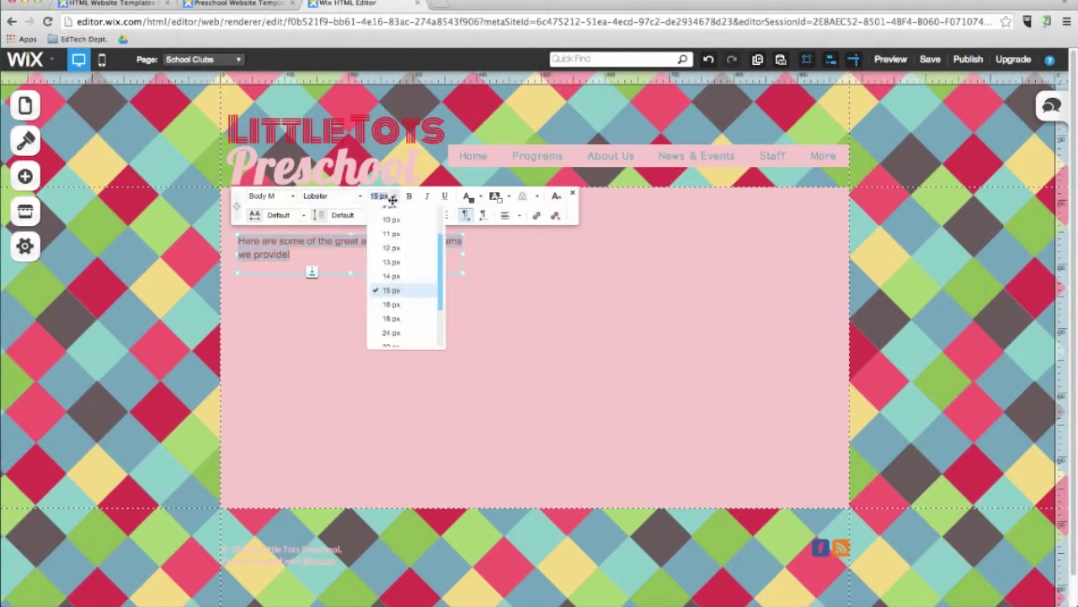
pyautogui.click(410, 332)
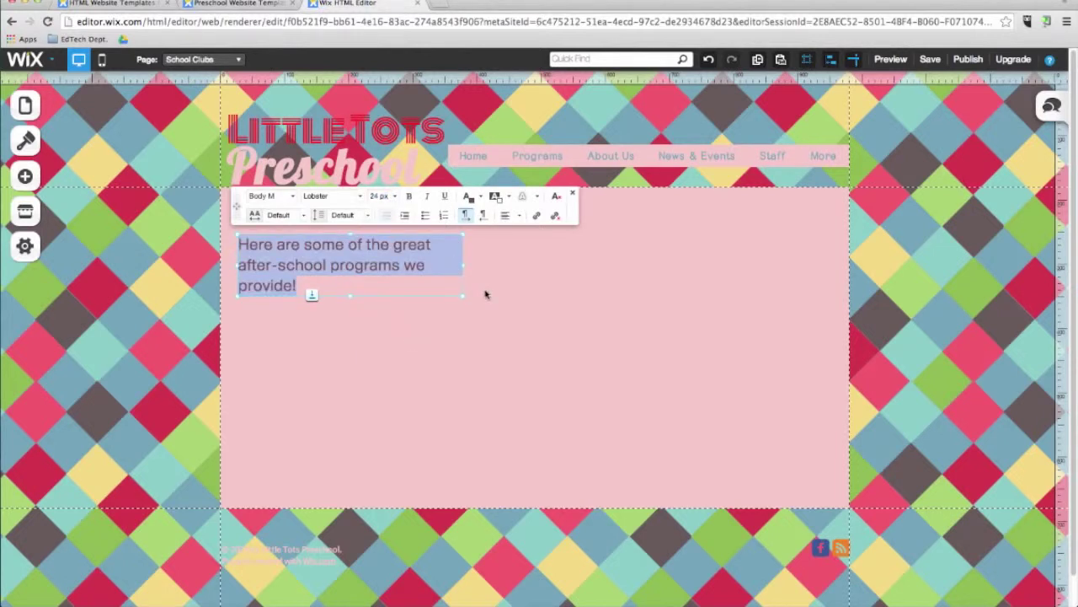
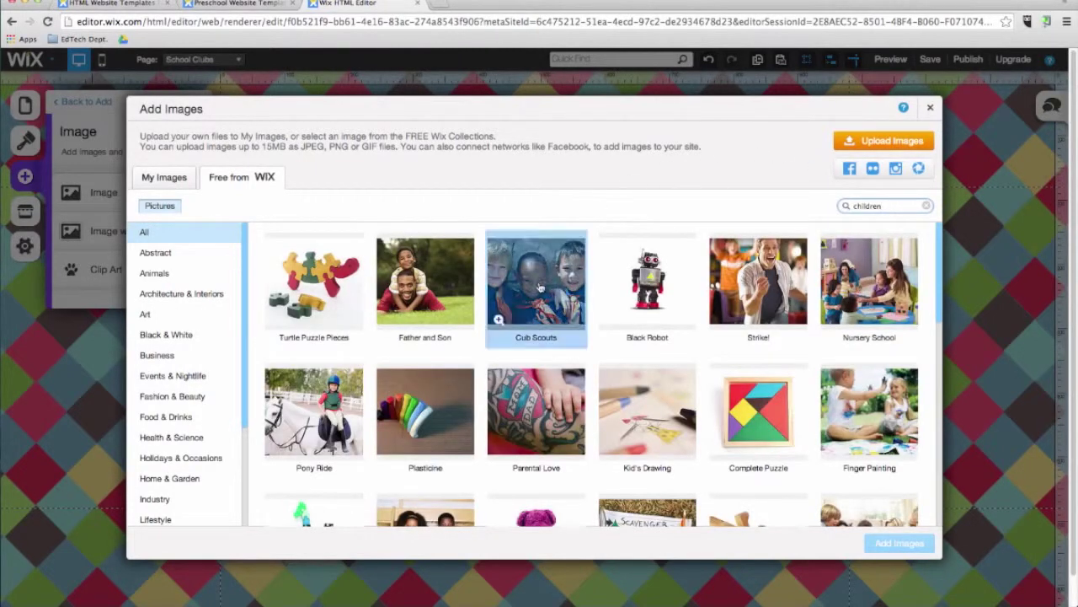
# Step: Add the Cub Scouts photo to the School Clubs page and move it lower
pyautogui.click(539, 287)
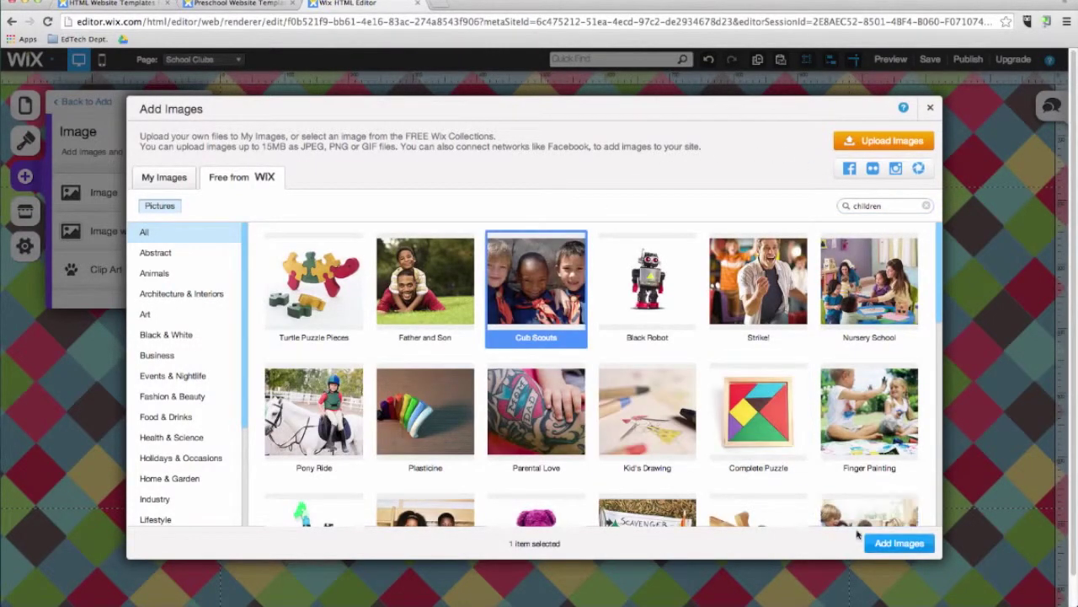
pyautogui.click(882, 544)
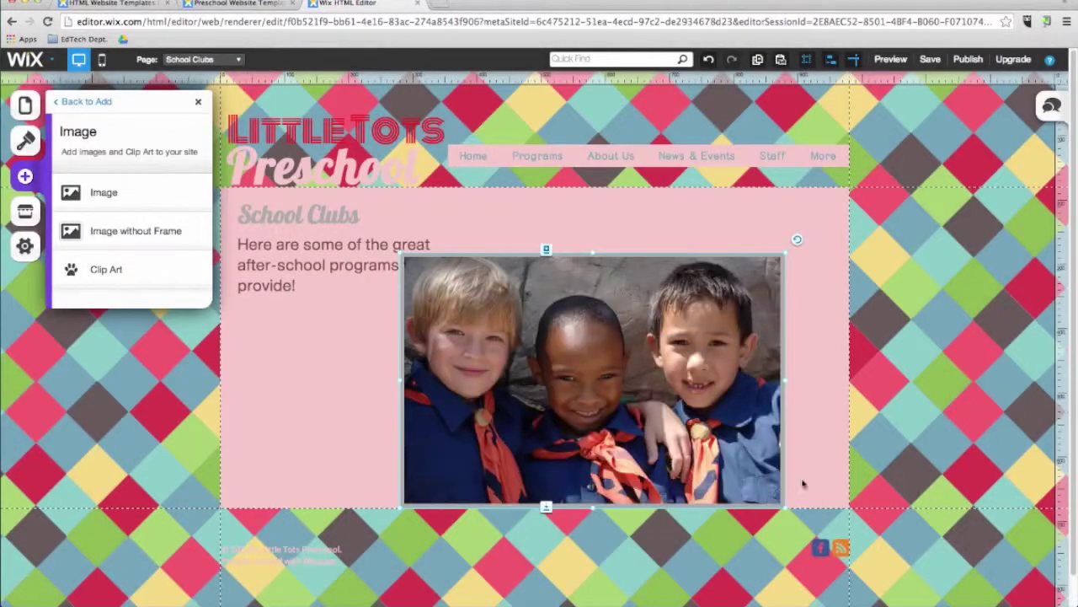
pyautogui.moveTo(653, 363); pyautogui.dragTo(665, 457)
# Step: Search clip art for 'school', place the teal Notebook clip art and enlarge it
pyautogui.click(24, 177)
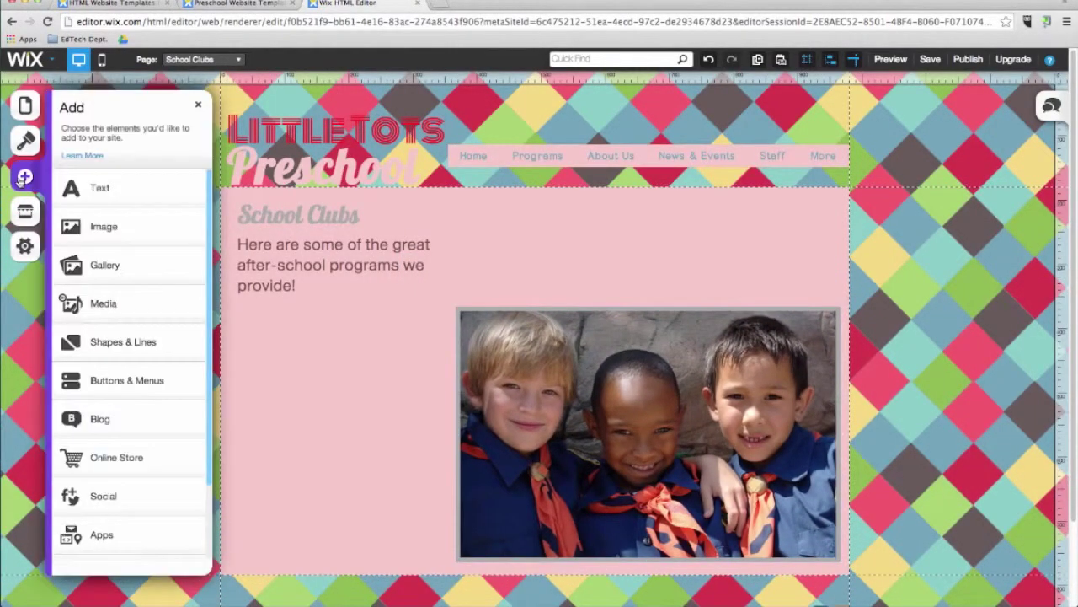
pyautogui.scroll(-2, 116, 373)
pyautogui.scroll(2, 73, 264)
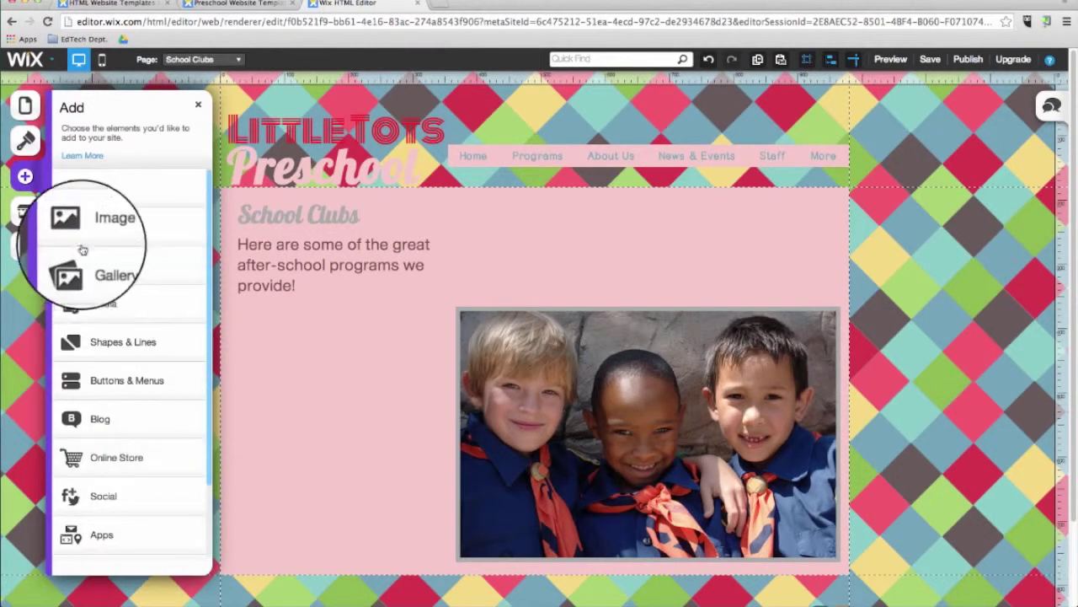
pyautogui.click(86, 239)
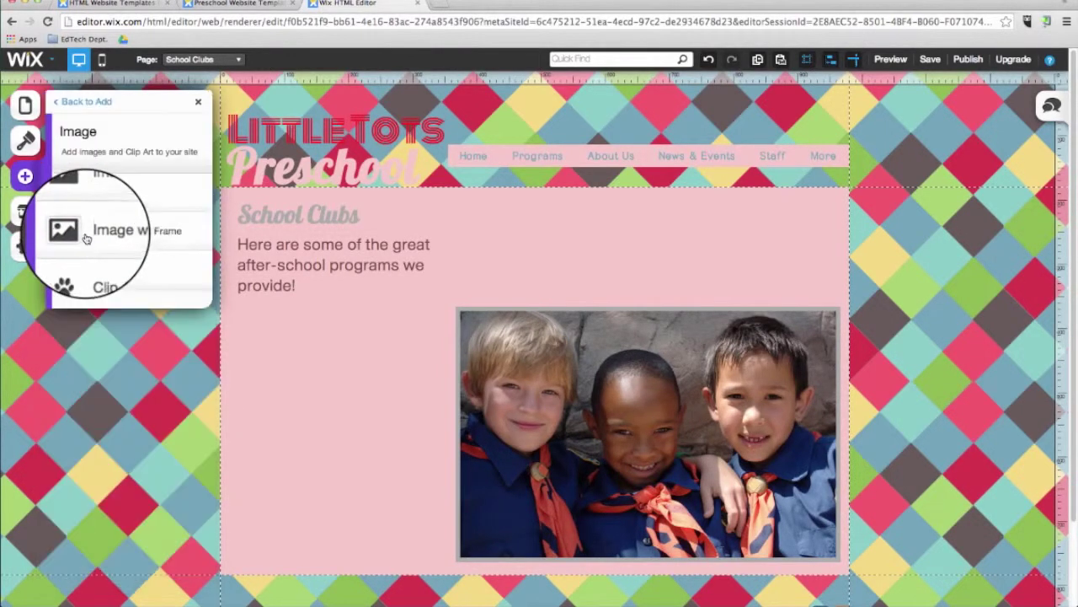
pyautogui.click(115, 284)
pyautogui.click(899, 206)
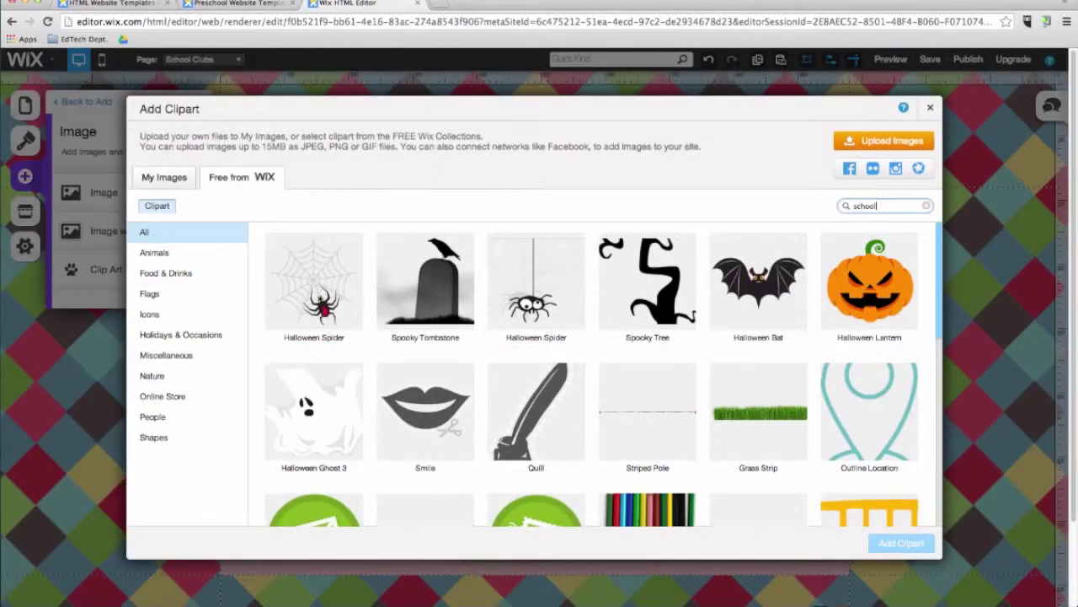
pyautogui.write('school')
pyautogui.press('Return')
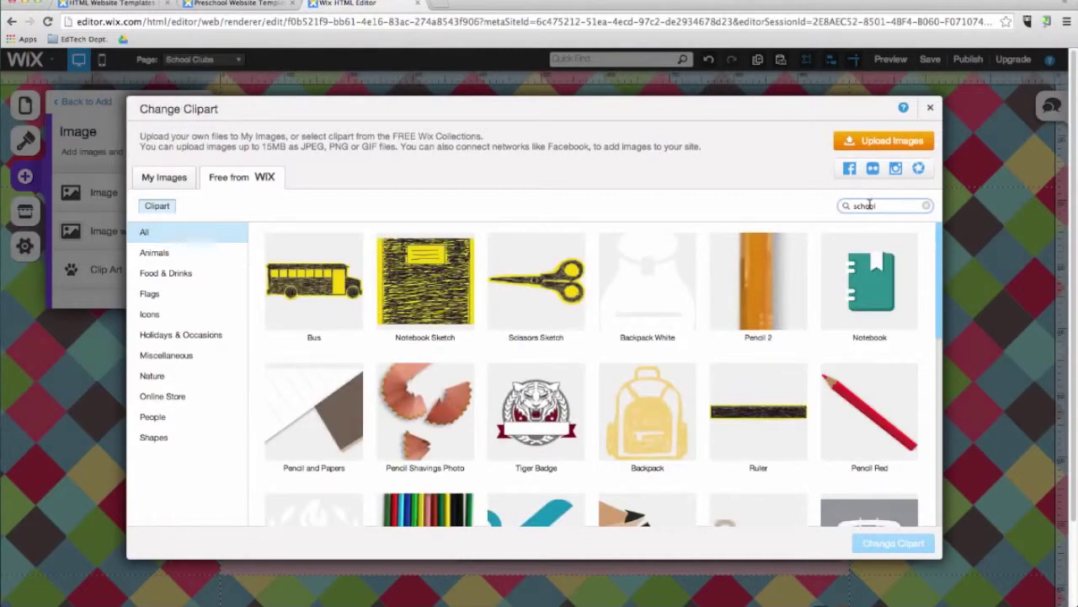
pyautogui.click(872, 273)
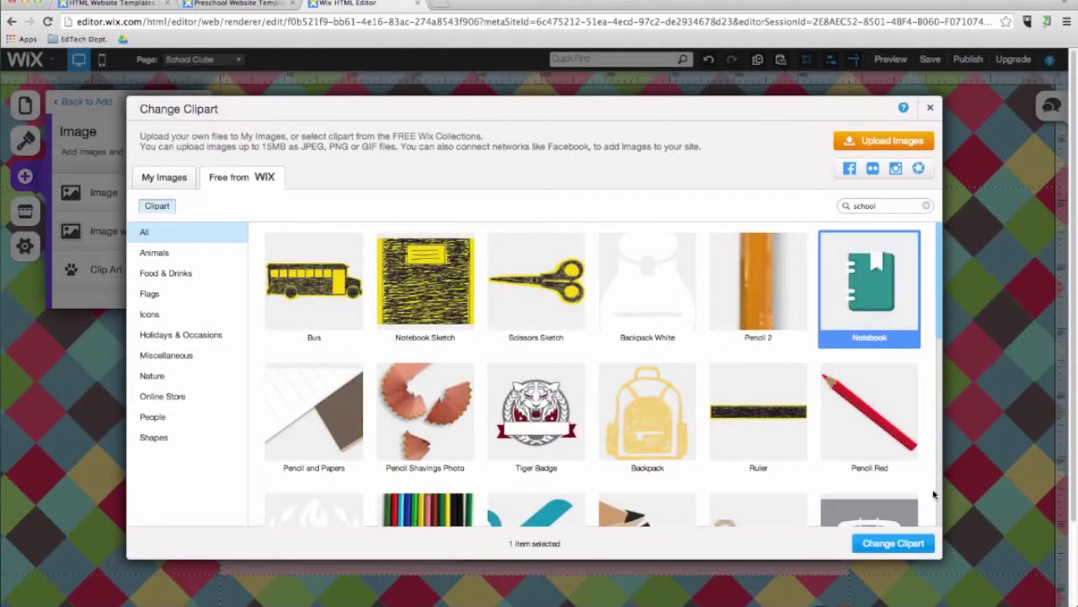
pyautogui.click(917, 543)
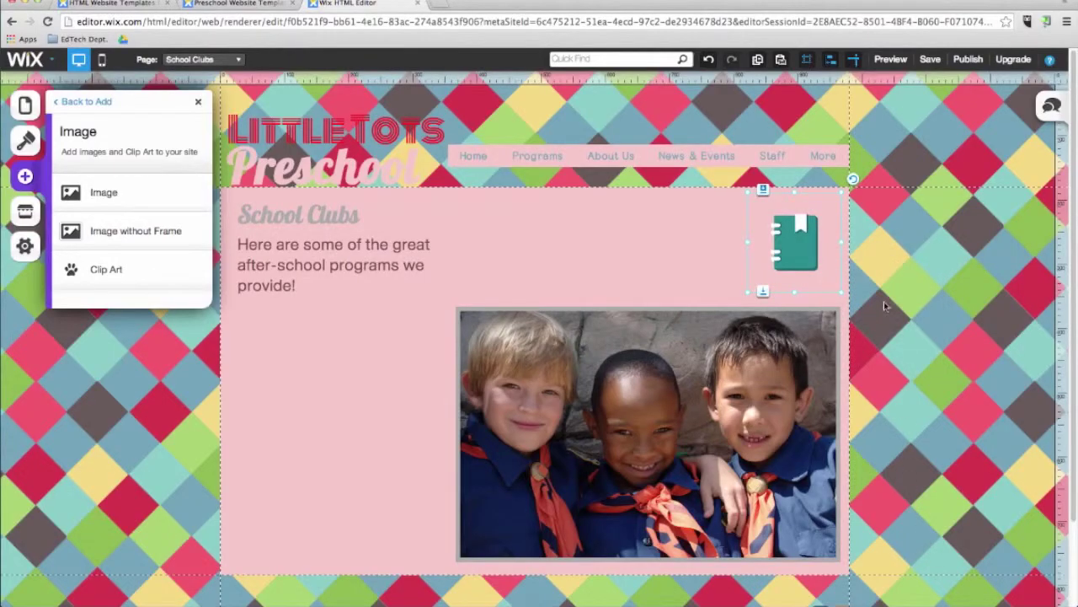
pyautogui.moveTo(748, 292); pyautogui.dragTo(730, 298)
# Step: Add a 3D Carousel gallery, centre it under the Cub Scouts photo and select it
pyautogui.click(24, 176)
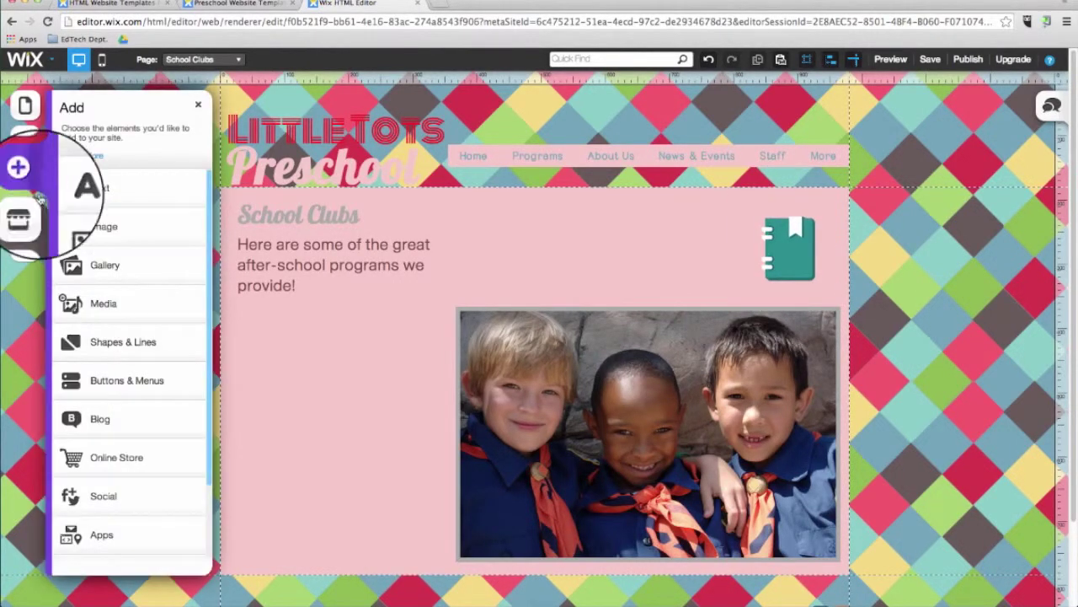
pyautogui.click(109, 261)
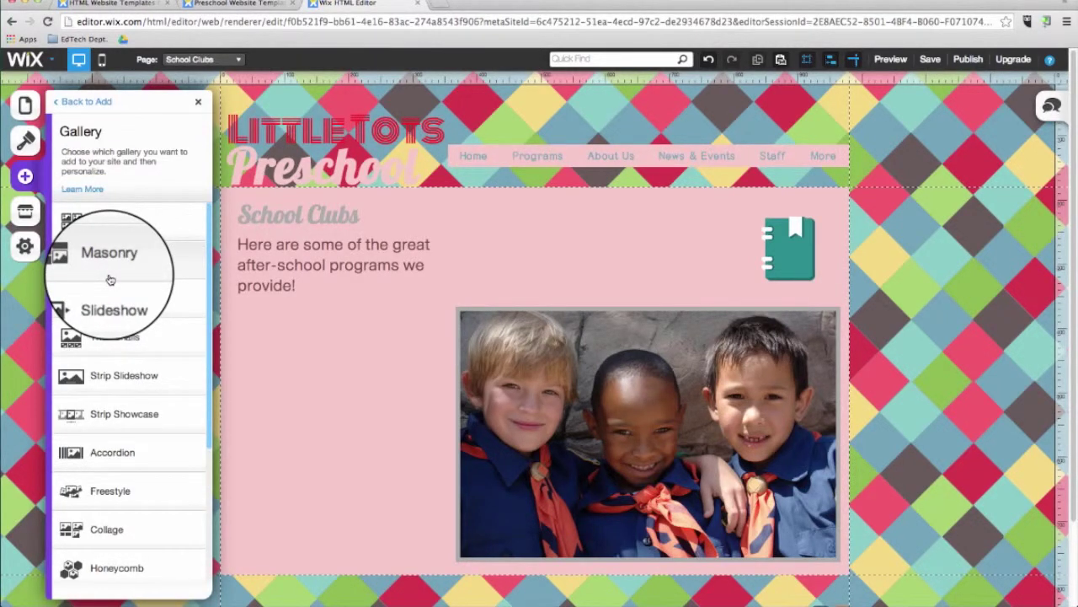
pyautogui.scroll(-5, 109, 279)
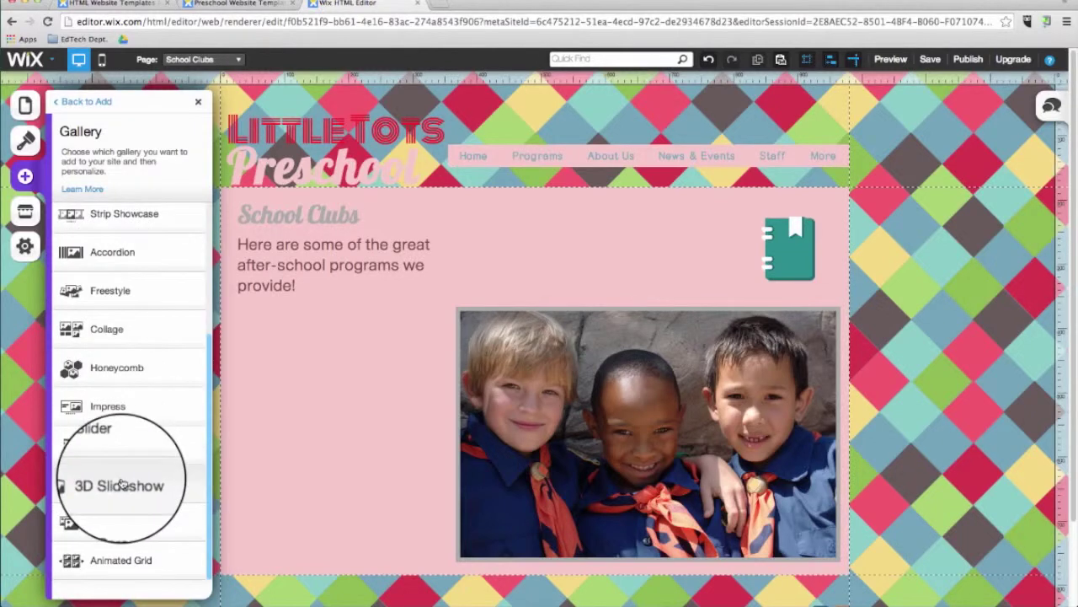
pyautogui.click(121, 523)
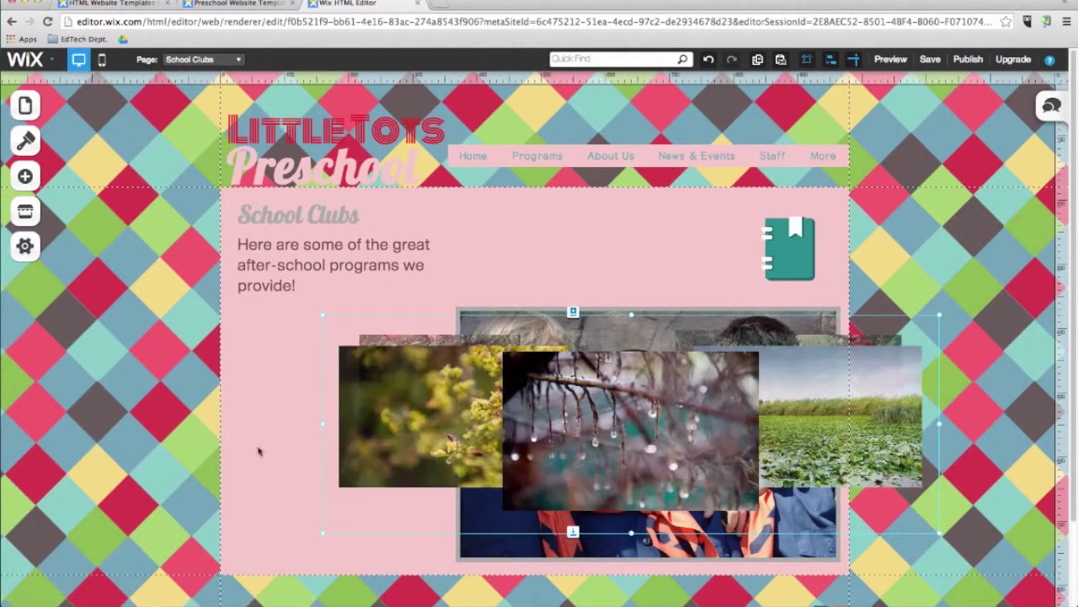
pyautogui.scroll(-3, 539, 487)
pyautogui.moveTo(543, 370); pyautogui.dragTo(534, 539)
pyautogui.click(907, 397)
pyautogui.scroll(-2, 901, 388)
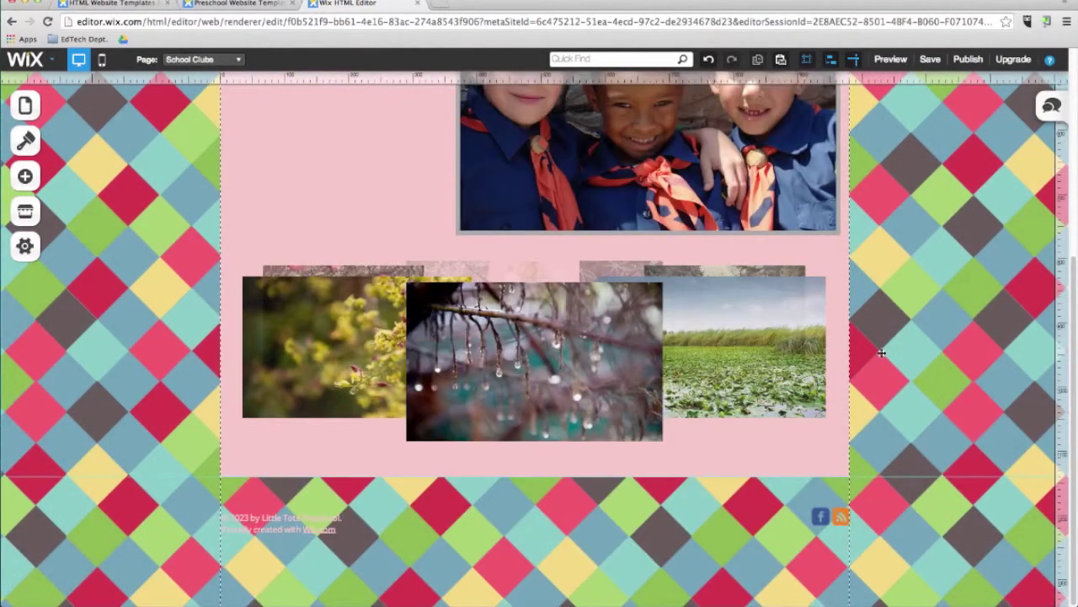
pyautogui.click(593, 386)
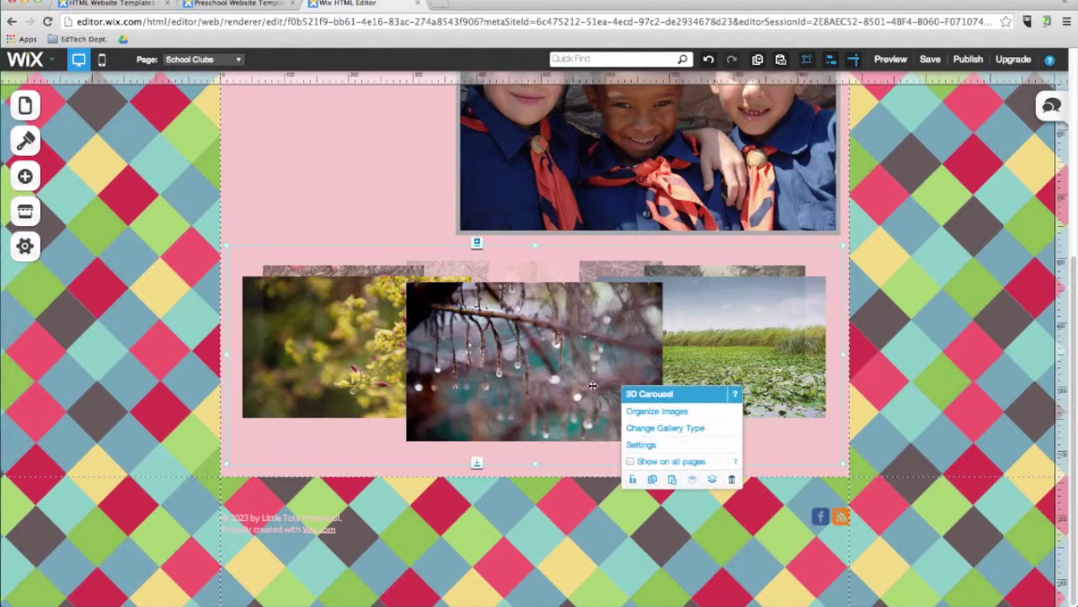
# Step: Add images to the carousel by searching the free Wix stock pictures for 'chi'
pyautogui.click(646, 413)
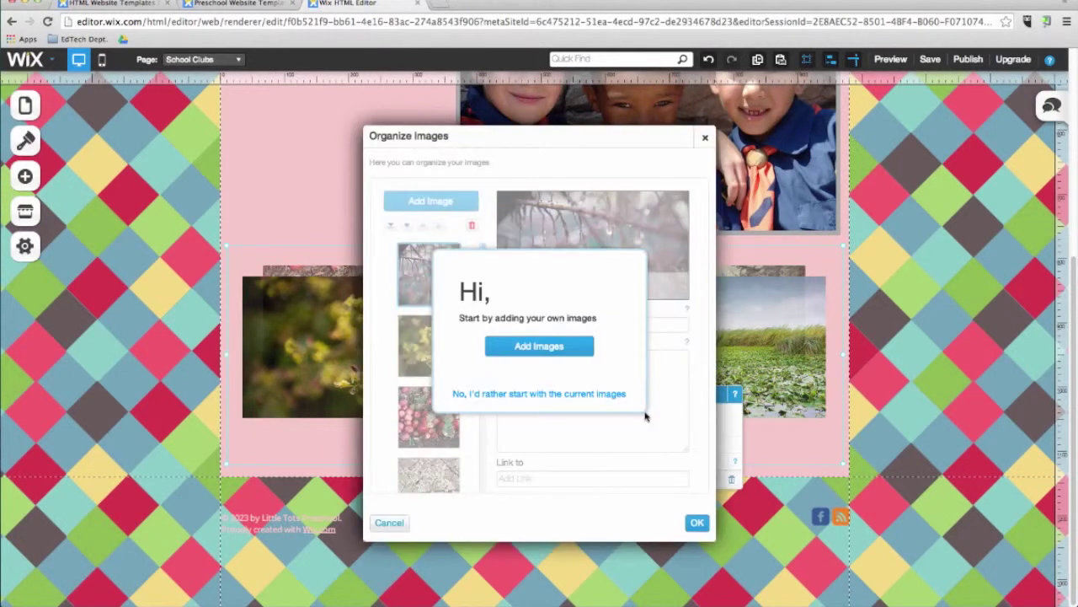
pyautogui.click(539, 342)
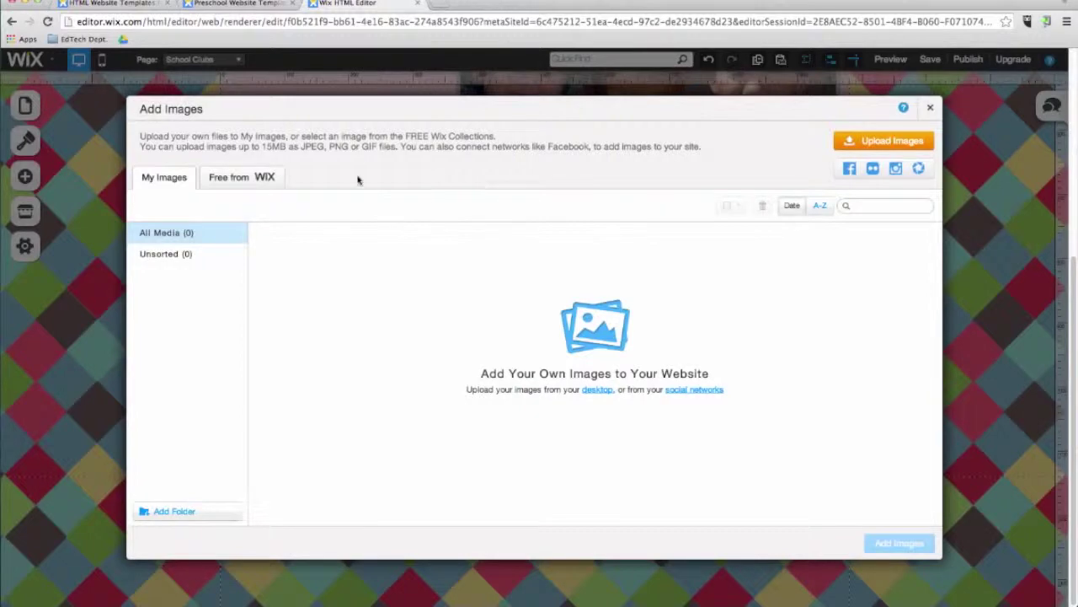
pyautogui.click(213, 182)
pyautogui.click(893, 204)
pyautogui.write('children')
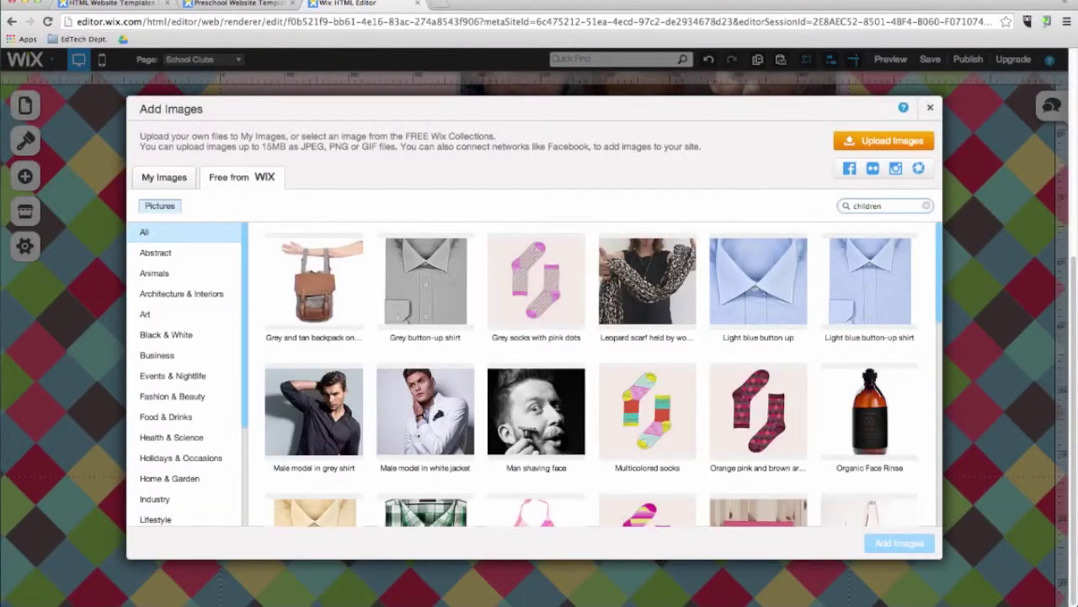
# Step: Add six stock pictures: Black Robot, Pony Ride, Finger Painting, Kid's Drawing, Scavenger Hunt Map, Little League
pyautogui.click(647, 282)
pyautogui.click(314, 412)
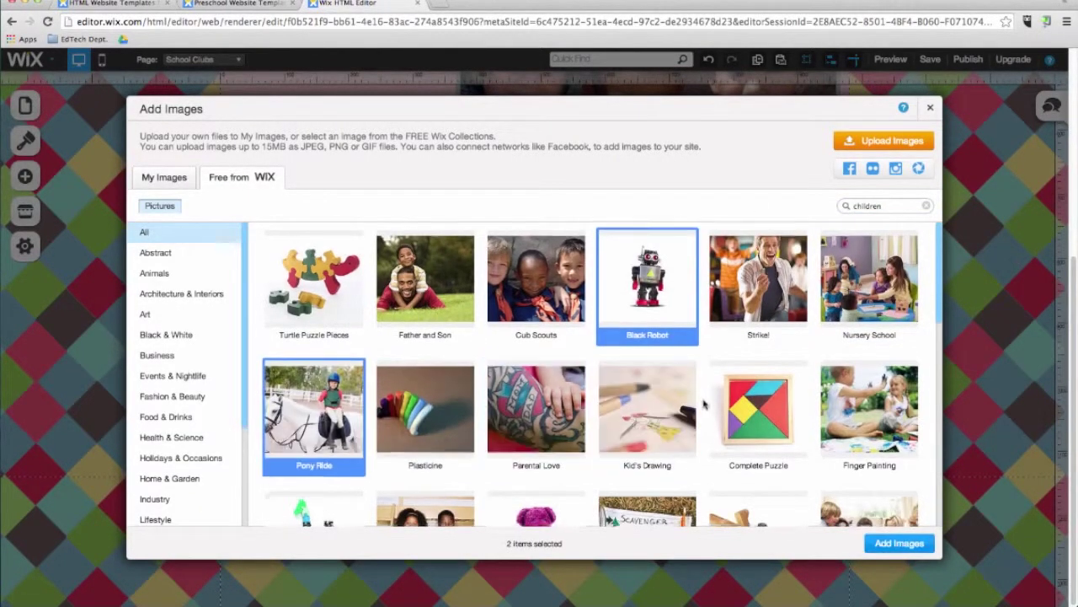
pyautogui.scroll(-3, 705, 405)
pyautogui.click(854, 295)
pyautogui.click(647, 290)
pyautogui.scroll(-1, 536, 409)
pyautogui.click(632, 417)
pyautogui.scroll(-1, 632, 417)
pyautogui.click(752, 456)
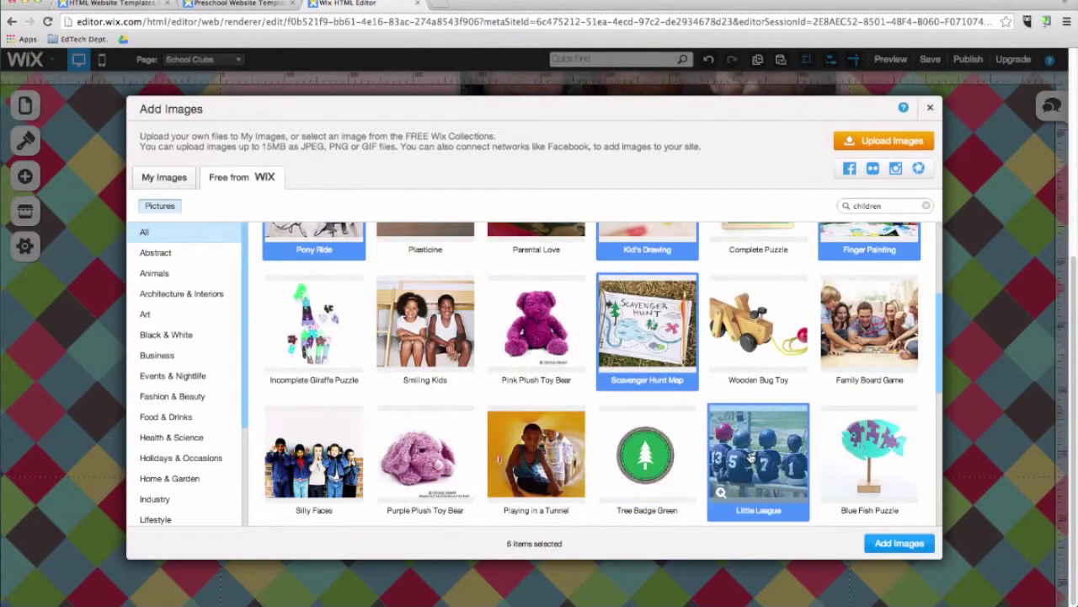
pyautogui.click(898, 543)
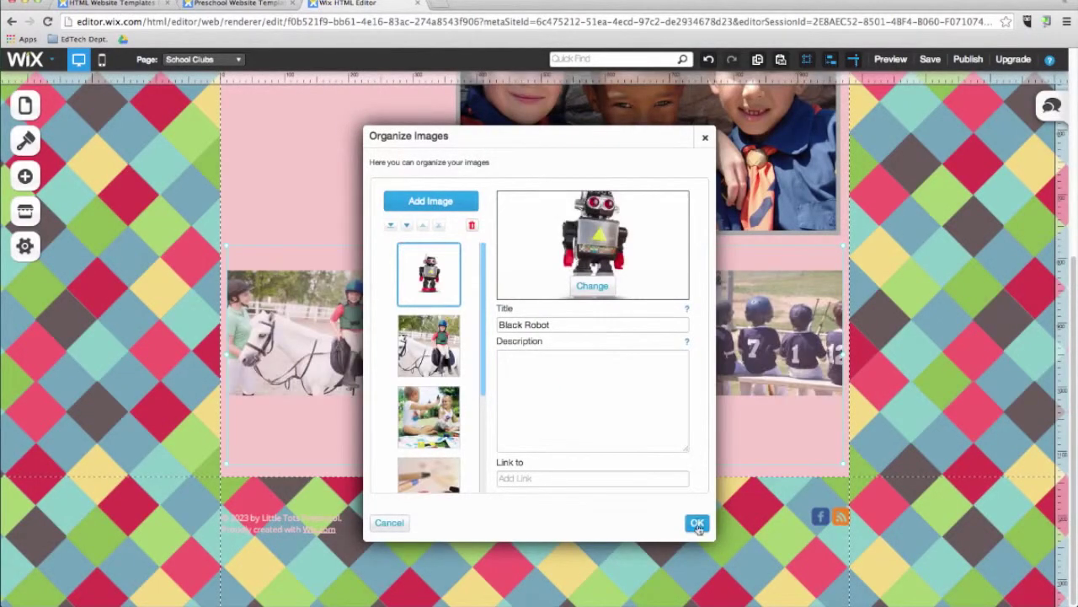
pyautogui.click(697, 523)
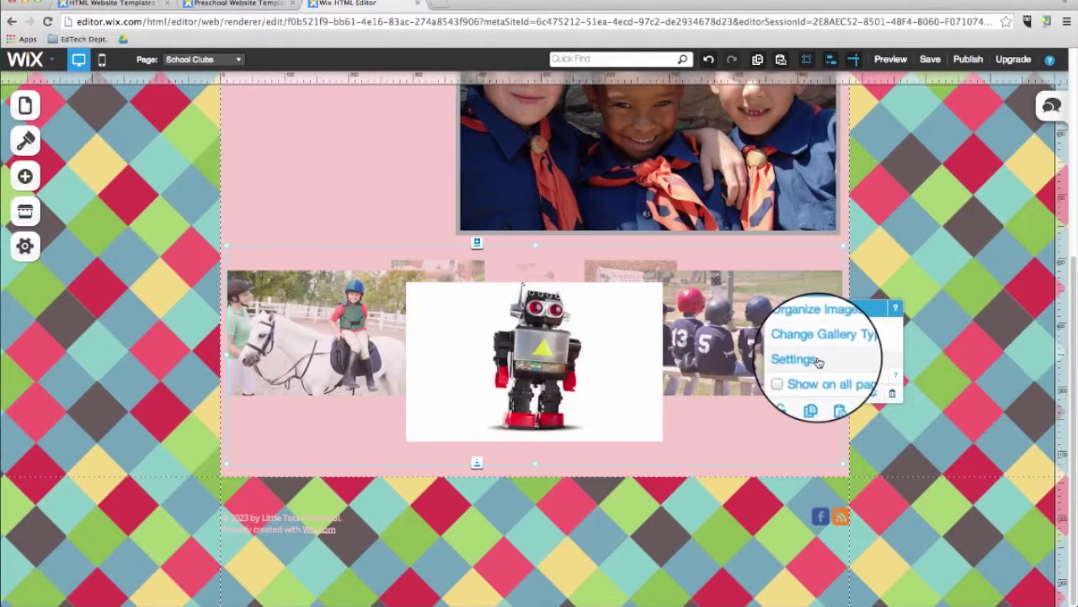
# Step: Set the carousel's autoplay pause to 4.40 seconds and make clicked images open in expand mode
pyautogui.click(802, 358)
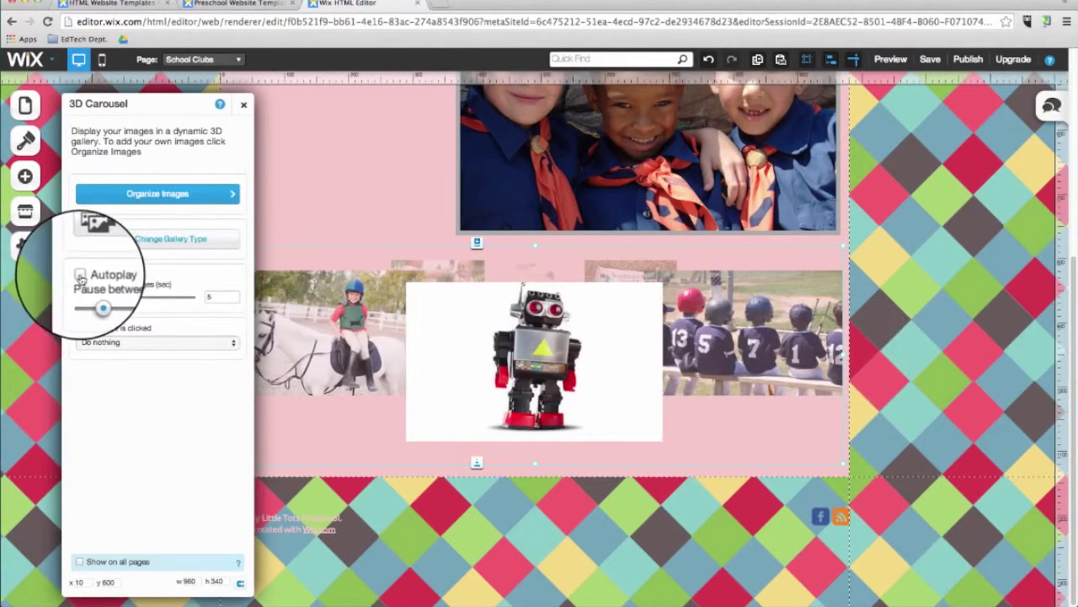
pyautogui.moveTo(99, 297); pyautogui.dragTo(92, 299)
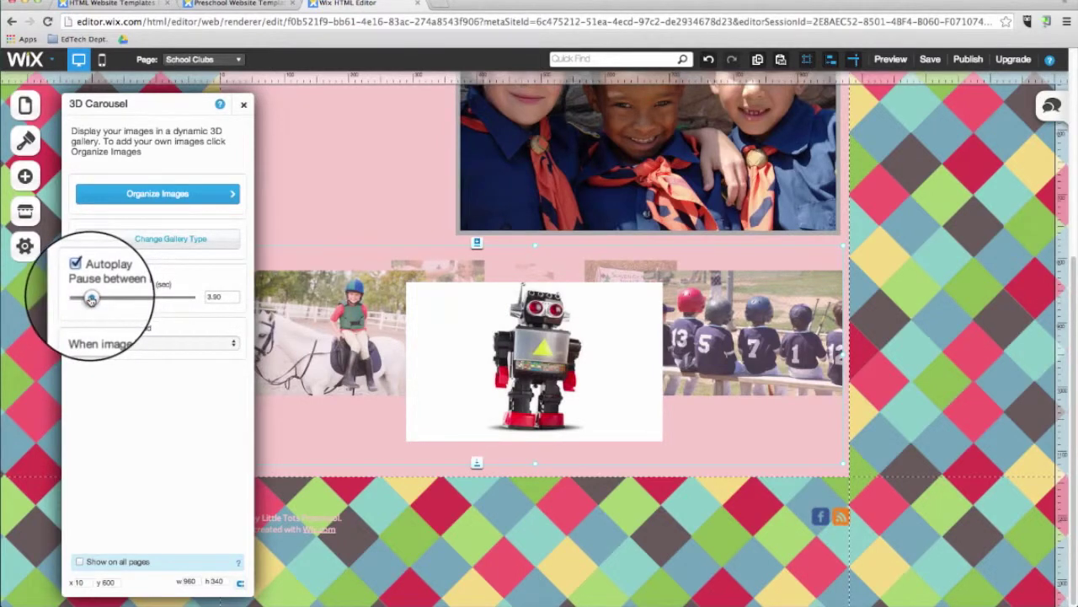
pyautogui.click(114, 343)
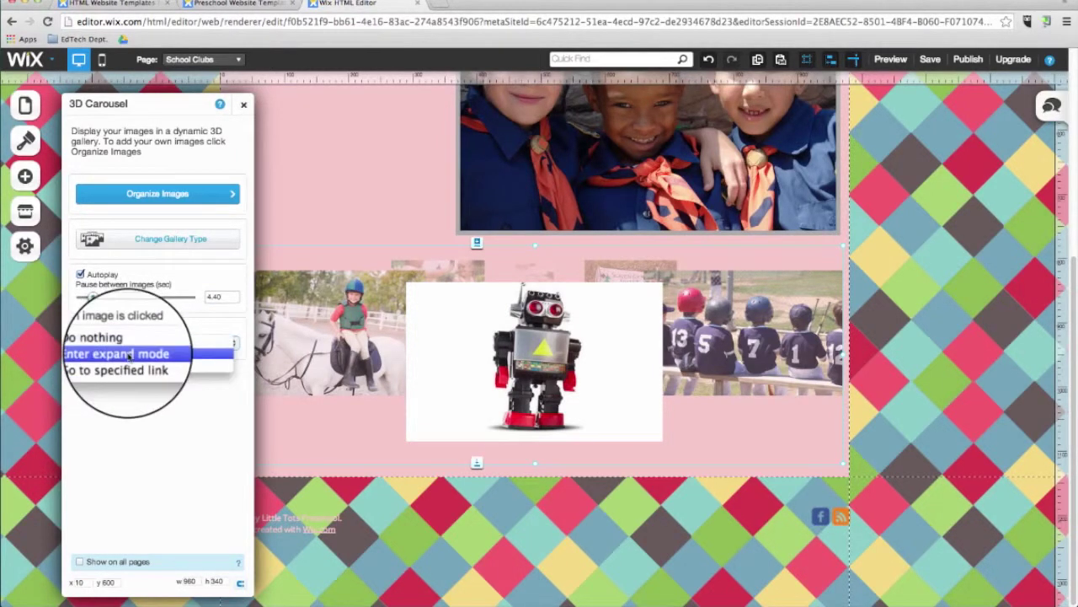
pyautogui.click(127, 352)
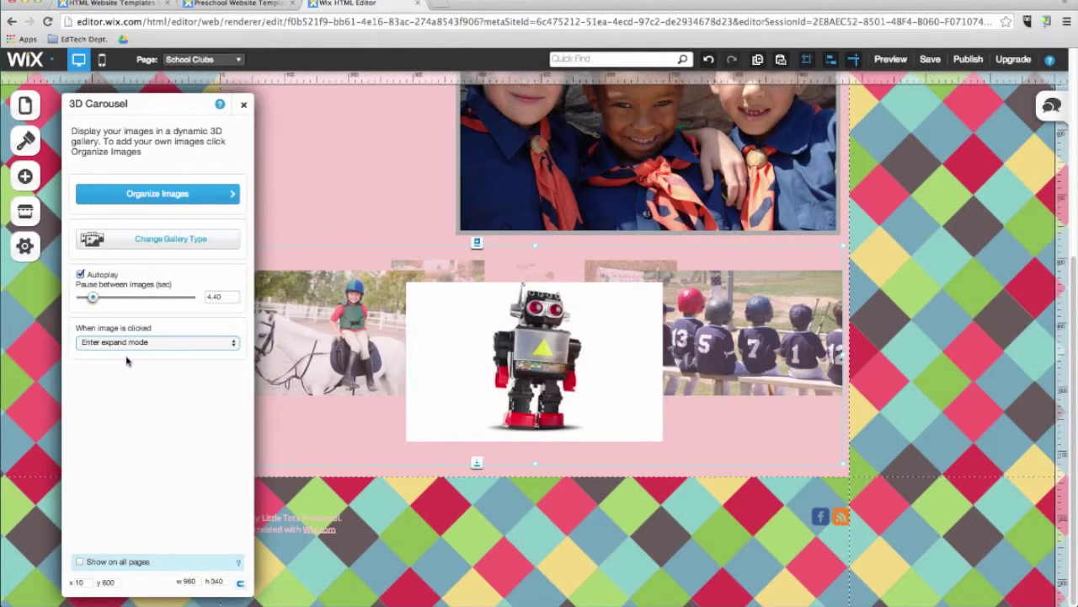
pyautogui.click(244, 104)
pyautogui.click(199, 60)
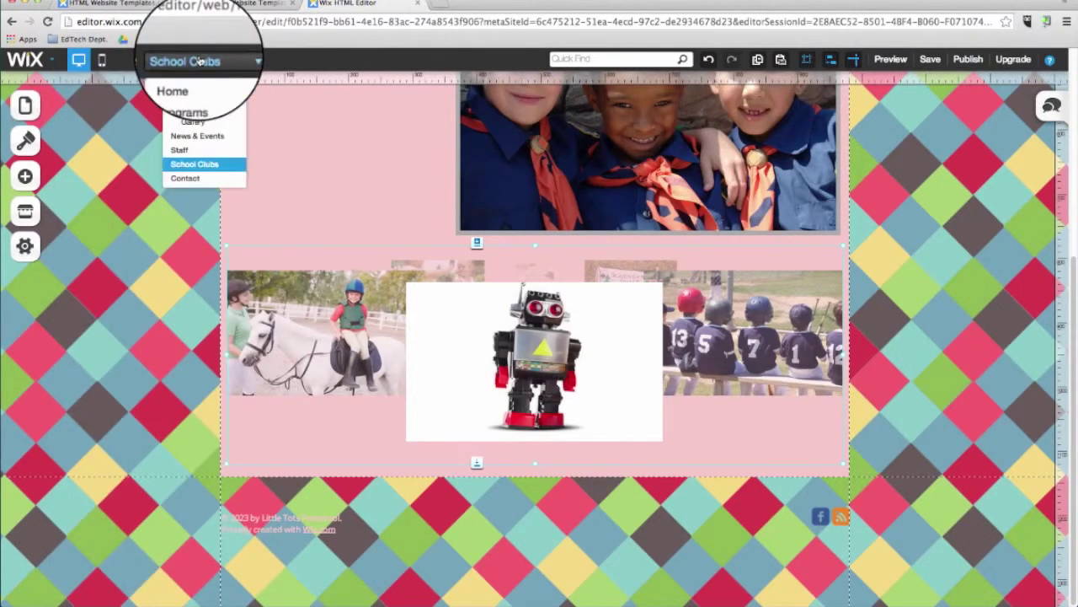
# Step: Go to the About Us page and delete its photo
pyautogui.click(202, 108)
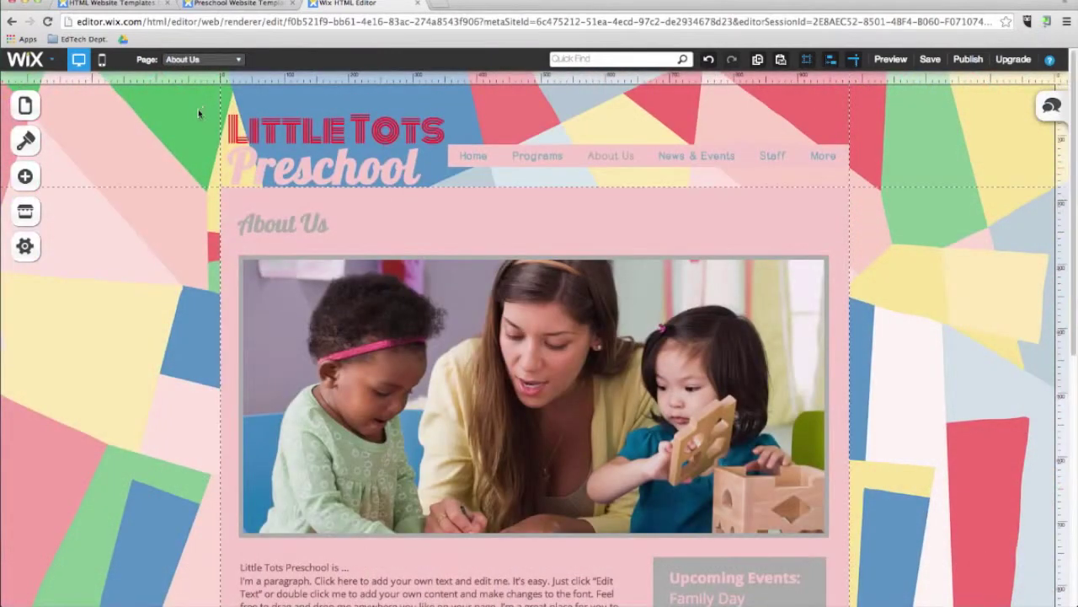
pyautogui.click(368, 371)
pyautogui.rightClick(369, 371)
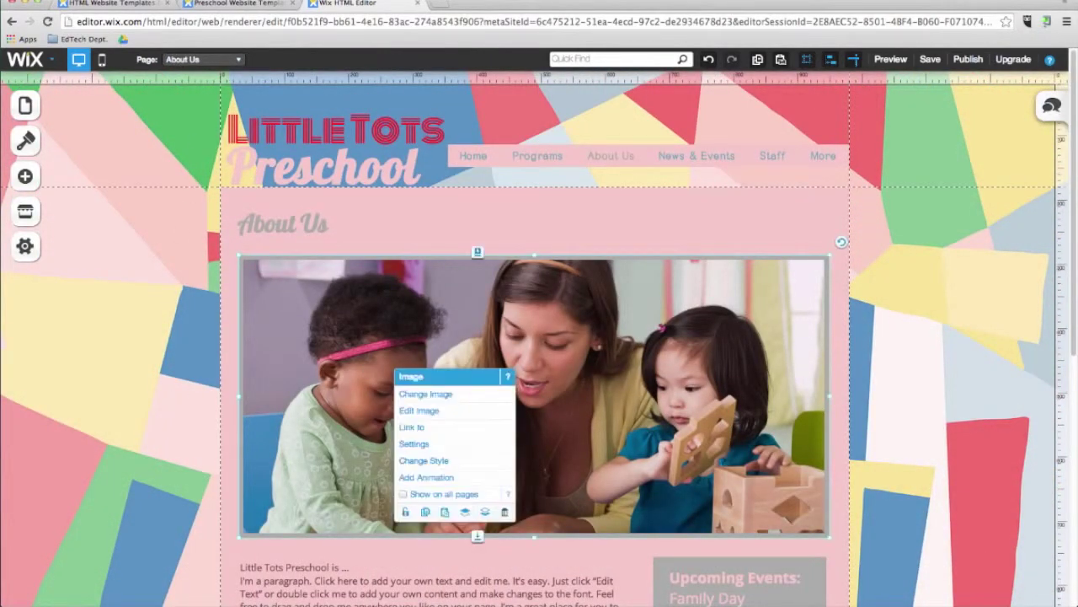
pyautogui.press('Delete')
# Step: Add a video player to About Us, enlarge it and centre it on the page
pyautogui.click(25, 176)
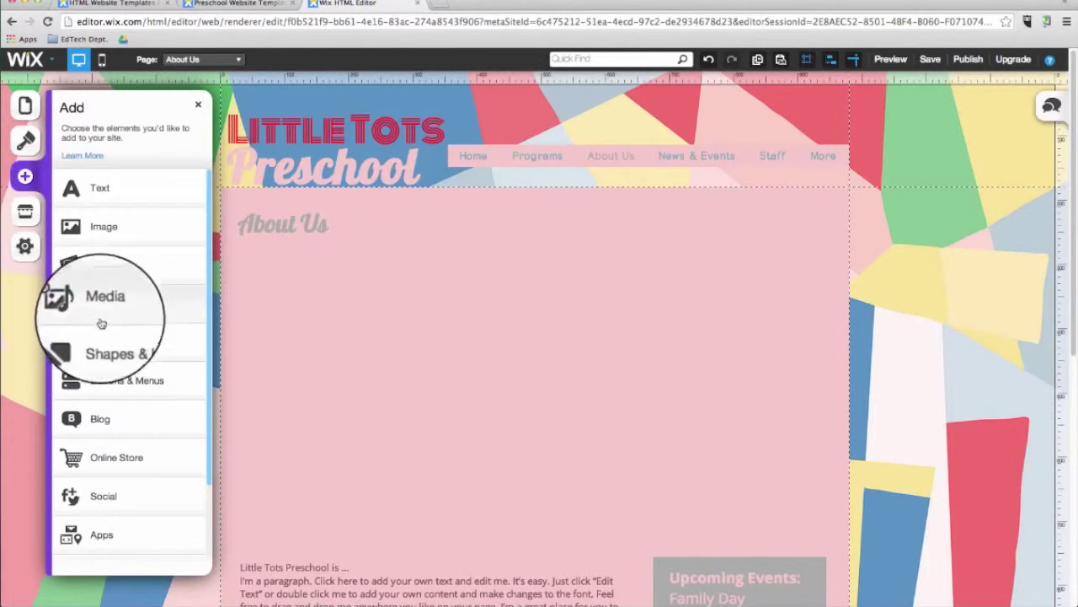
pyautogui.click(101, 308)
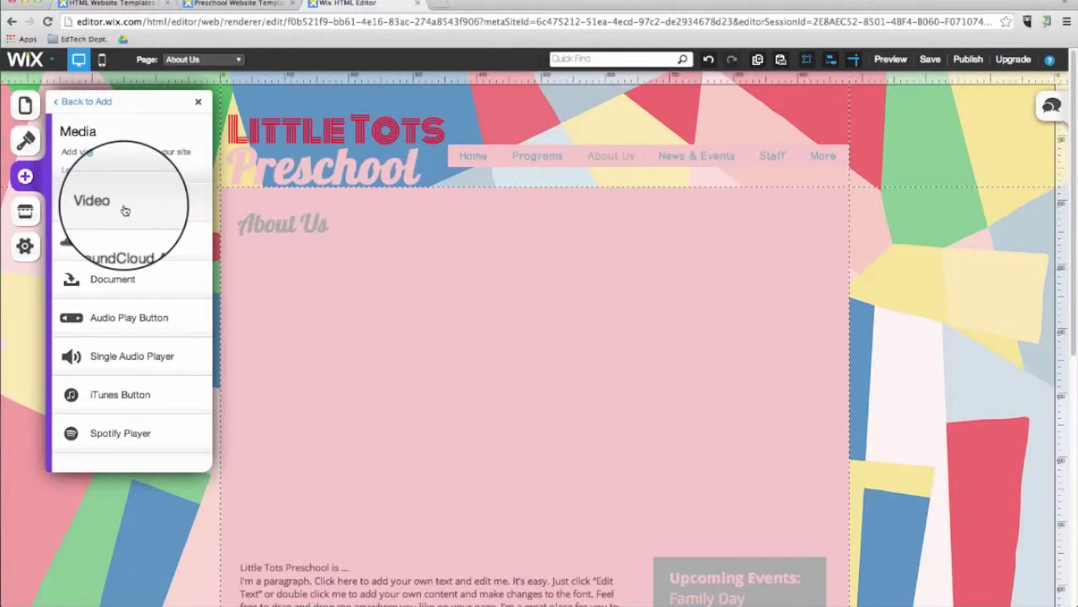
pyautogui.click(125, 210)
pyautogui.moveTo(608, 422); pyautogui.dragTo(375, 330)
pyautogui.moveTo(575, 462); pyautogui.dragTo(754, 524)
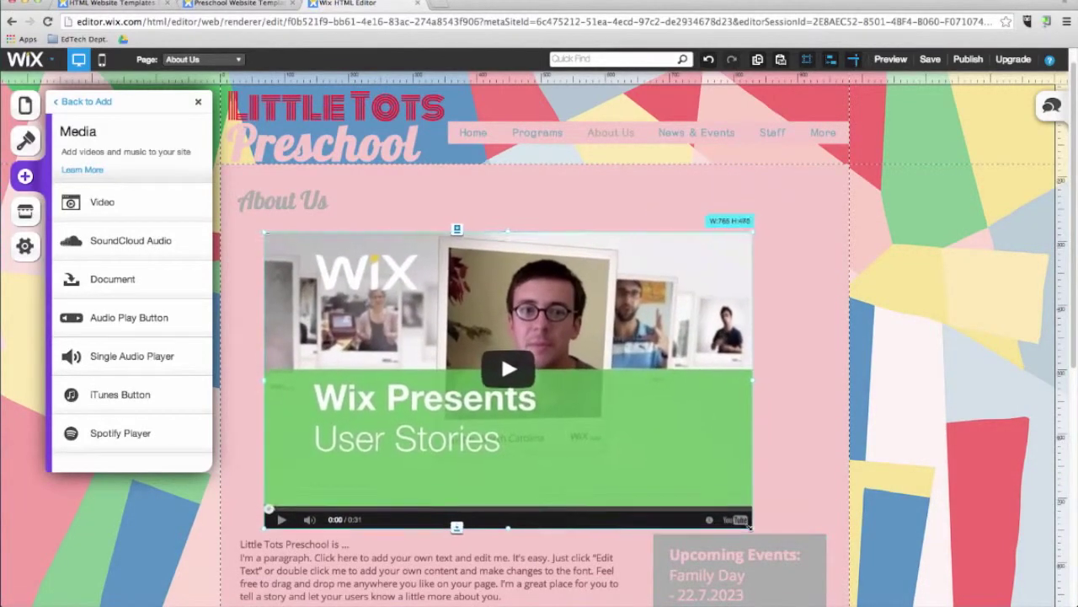
pyautogui.moveTo(582, 407); pyautogui.dragTo(540, 364)
# Step: Replace the video's link with a pasted YouTube URL and apply it
pyautogui.click(638, 394)
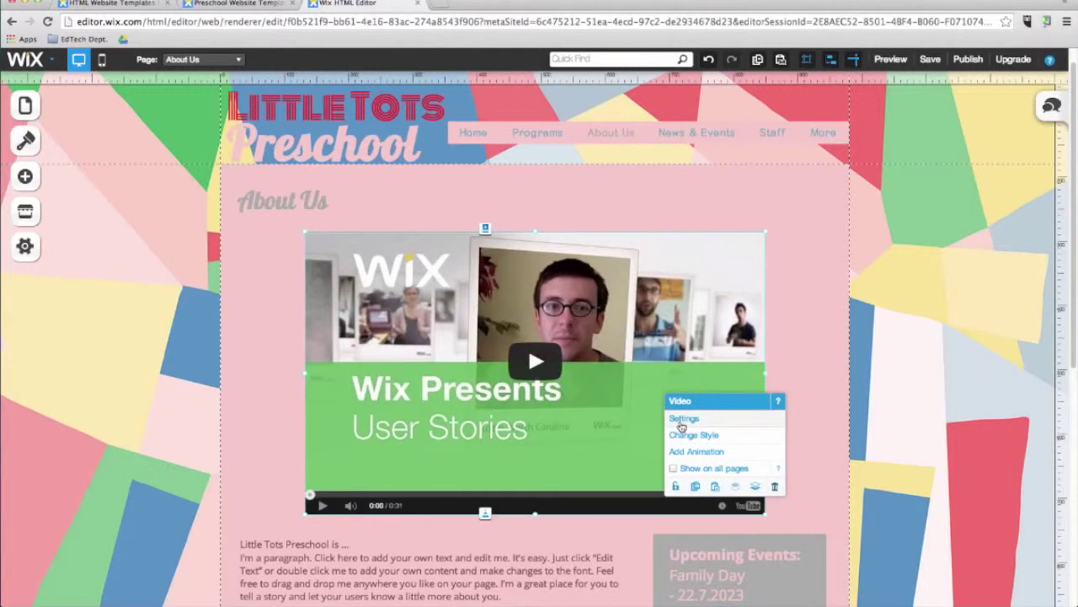
pyautogui.click(683, 418)
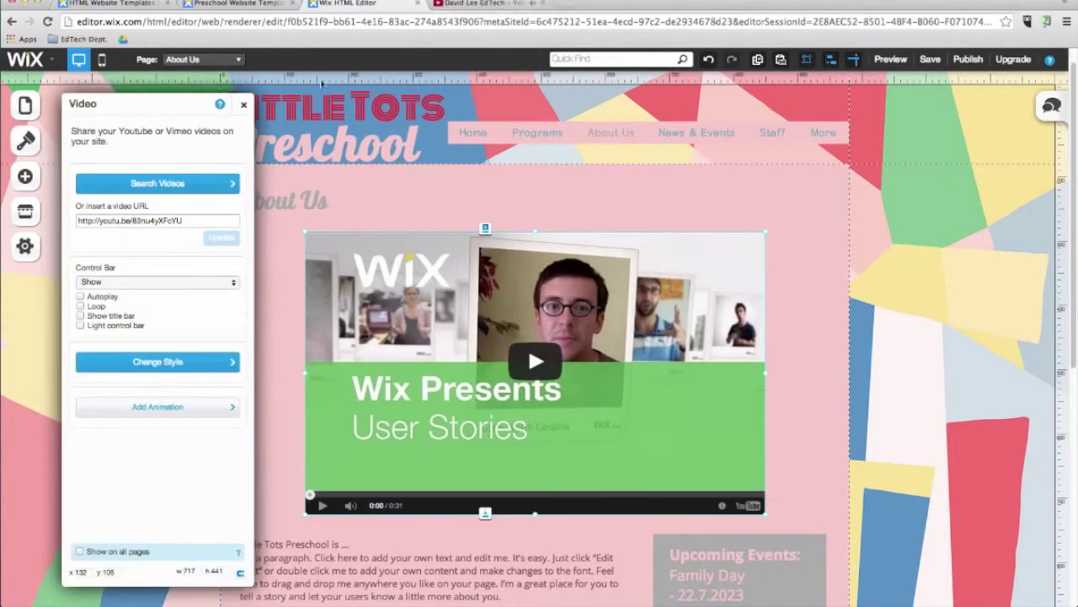
pyautogui.click(202, 220)
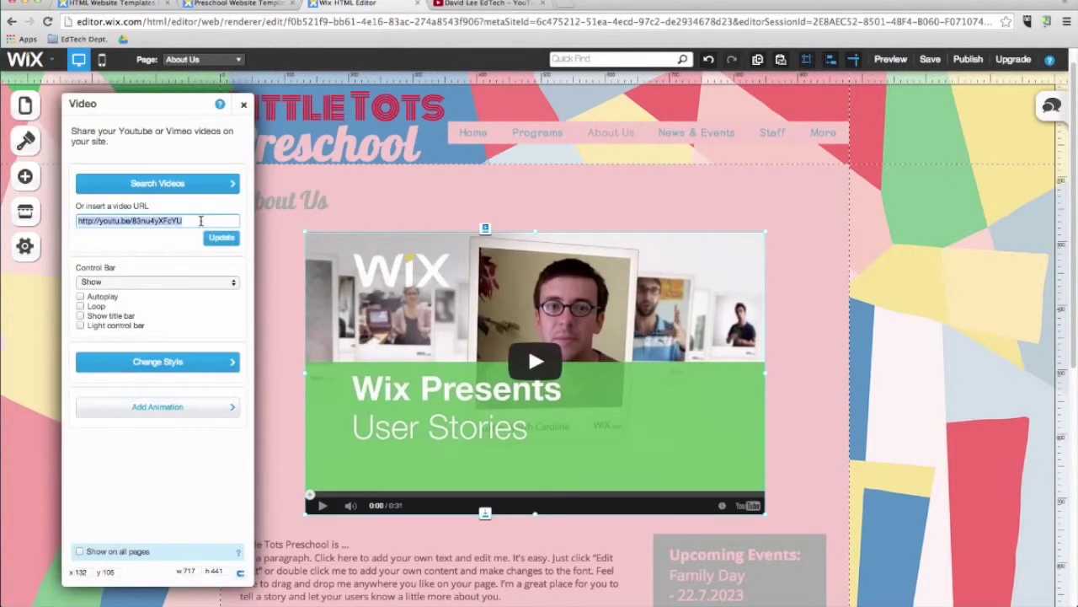
pyautogui.write('https://www.youtube.com/watch?v=oOxgRrDW1M')
pyautogui.click(222, 243)
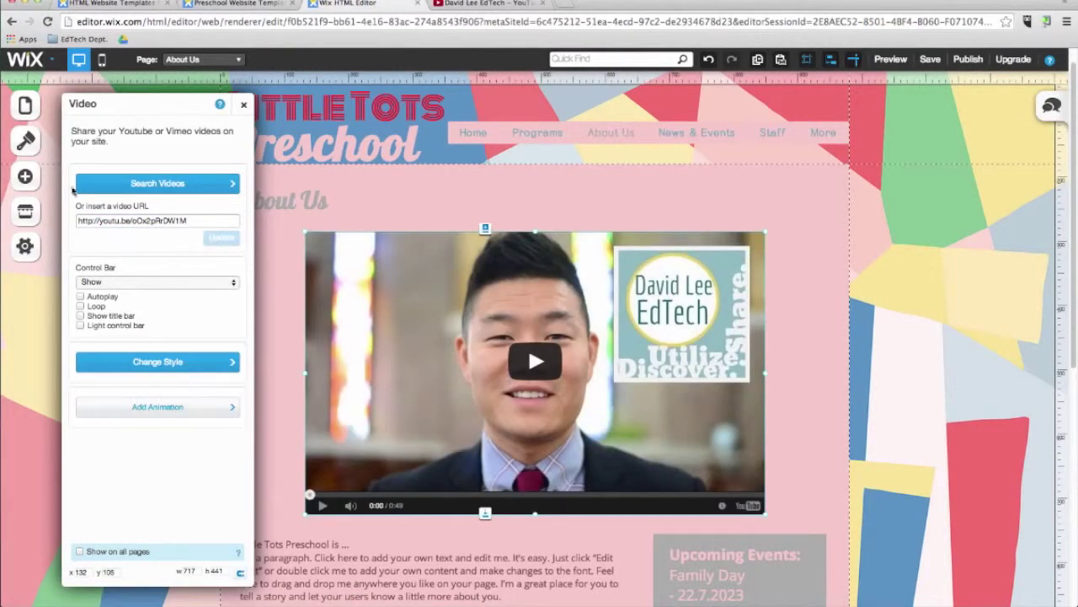
pyautogui.click(25, 175)
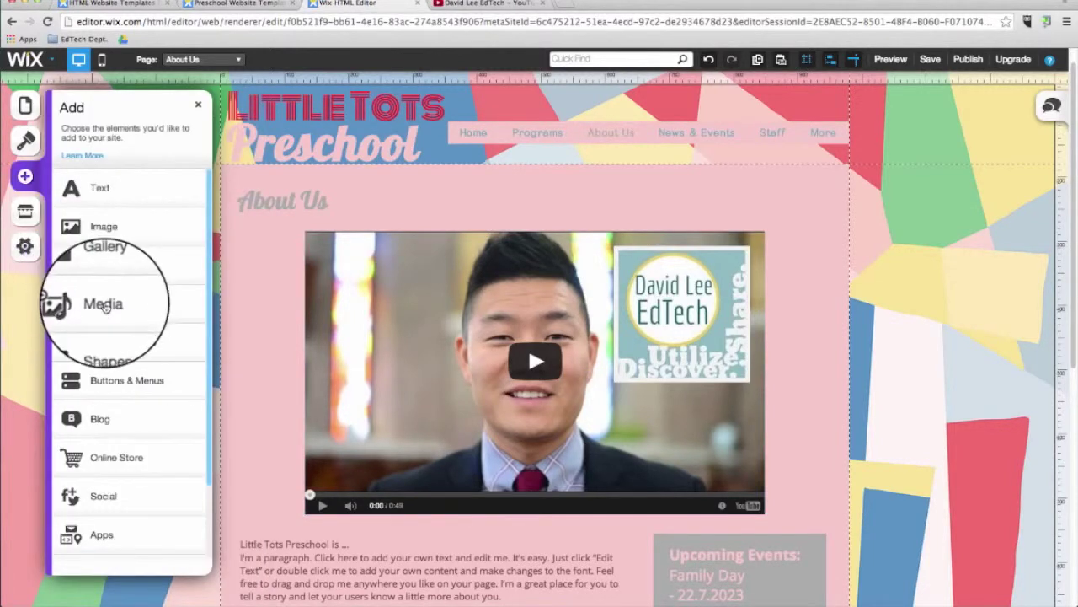
# Step: Upload Faculty Handbook 2014-2015.pdf from Downloads and add it to the page as a document
pyautogui.click(104, 305)
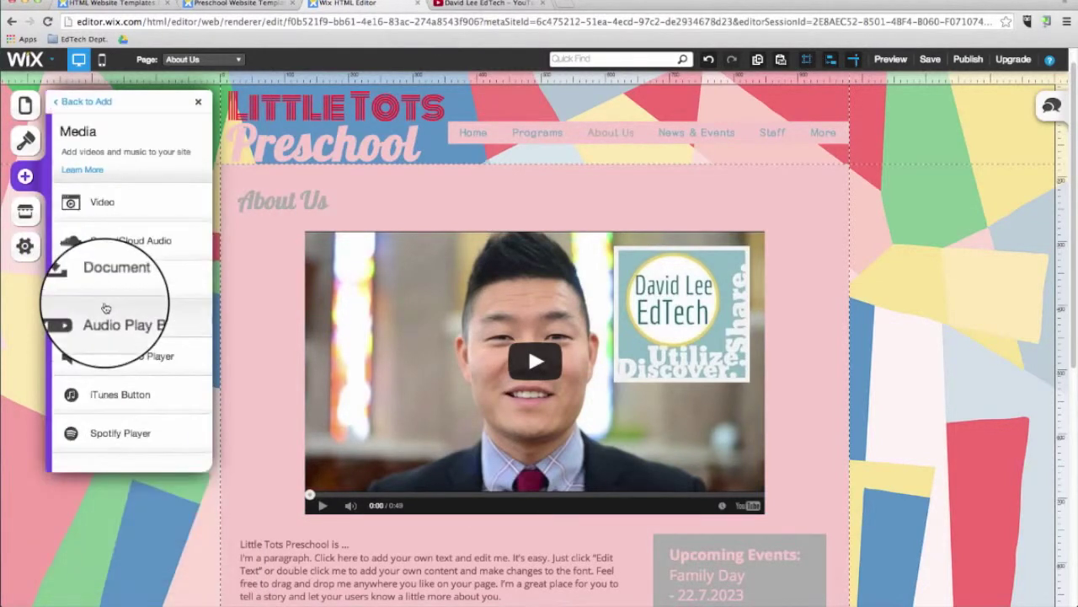
pyautogui.click(108, 286)
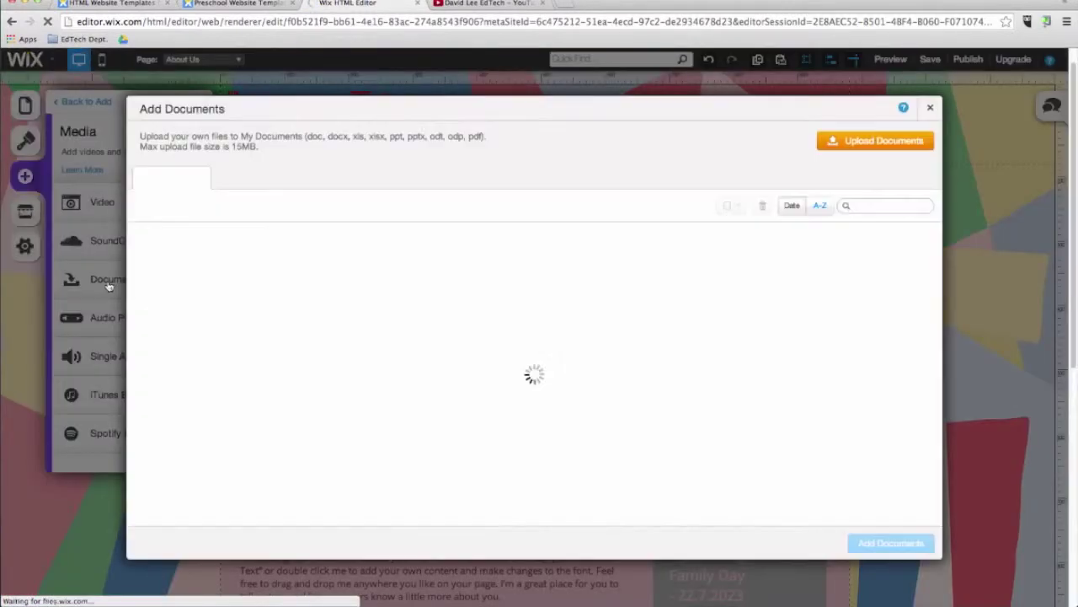
pyautogui.click(863, 143)
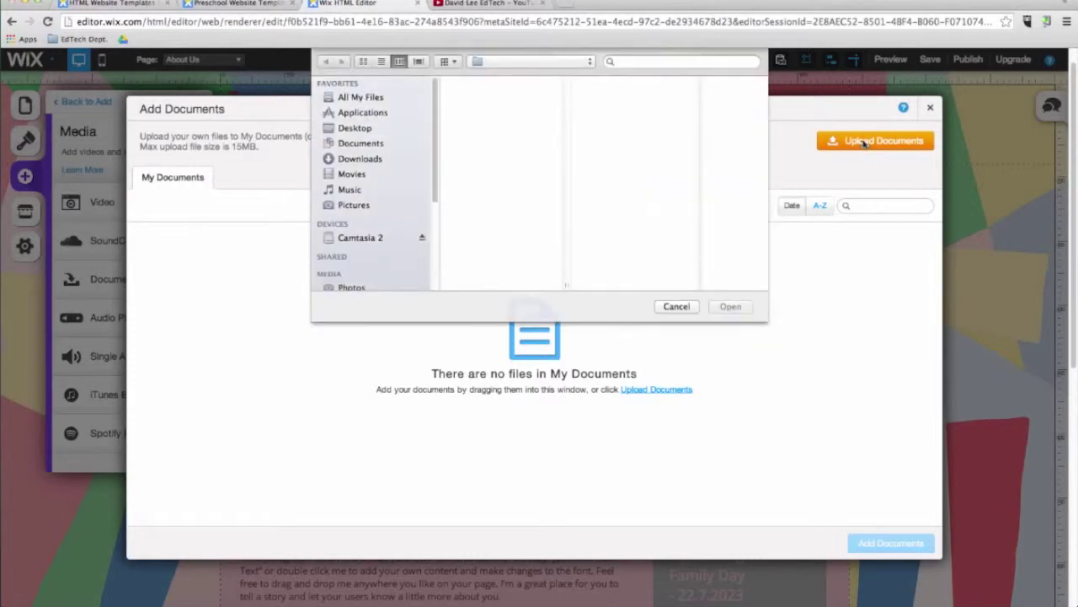
pyautogui.click(342, 145)
pyautogui.click(363, 159)
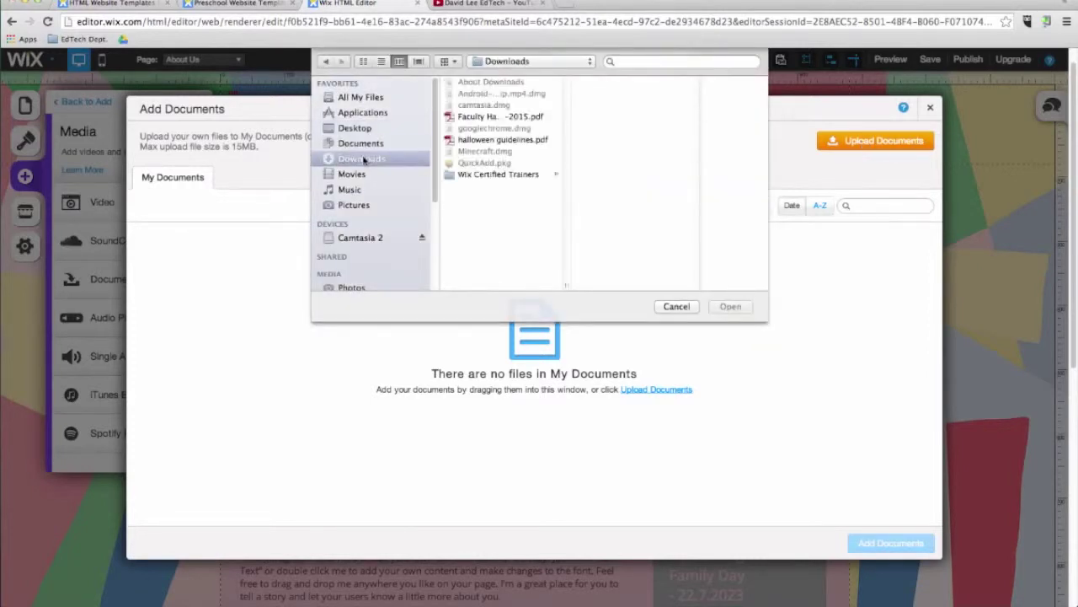
pyautogui.click(489, 116)
pyautogui.click(730, 307)
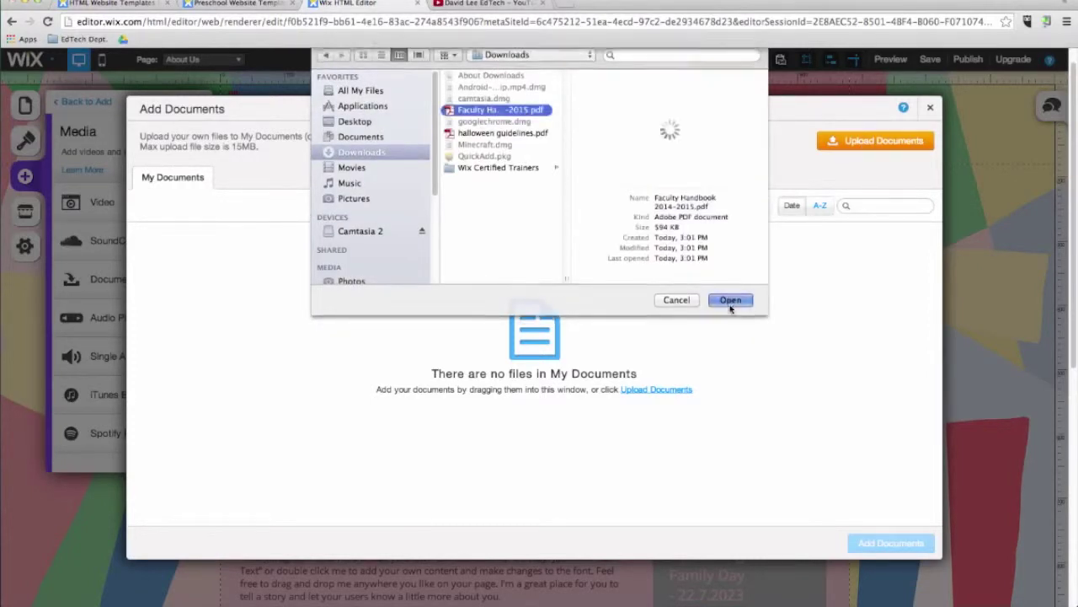
pyautogui.click(200, 260)
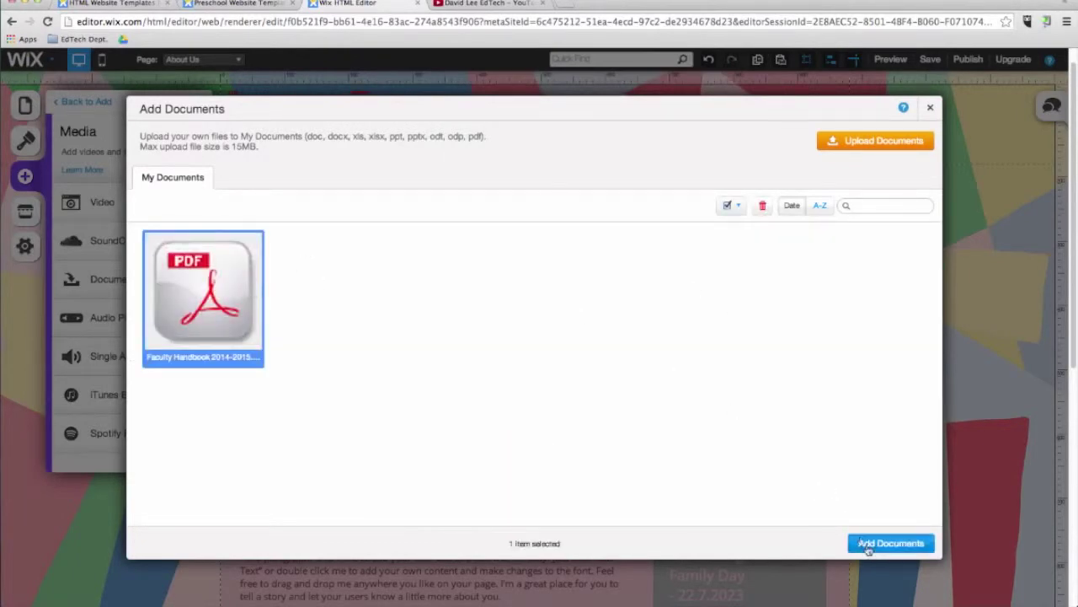
pyautogui.click(861, 543)
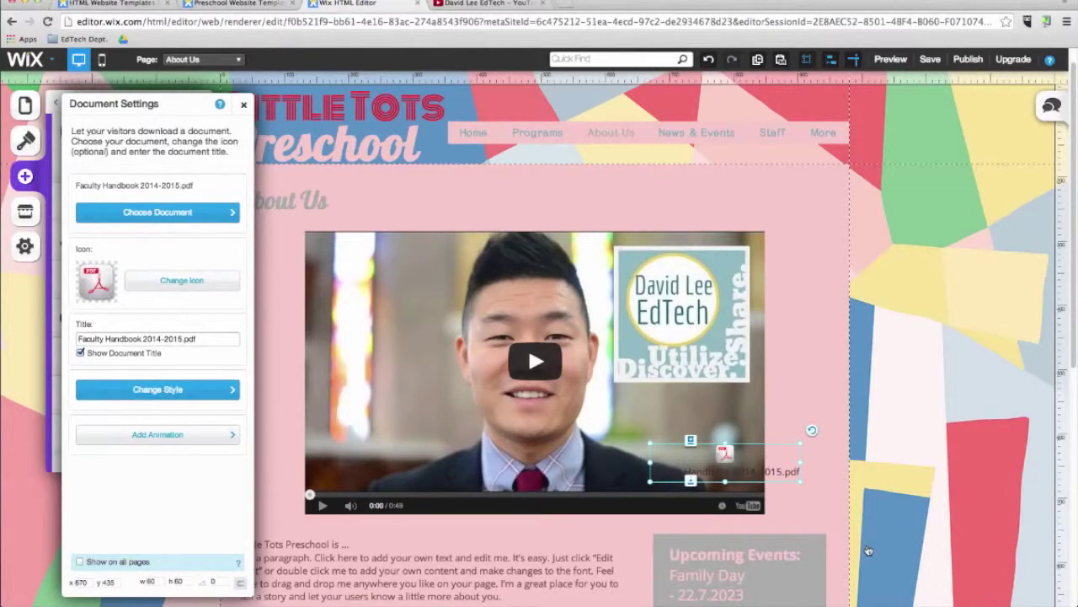
# Step: Review the paragraph's arrangement options, the document settings and the page style settings
pyautogui.scroll(-5, 830, 504)
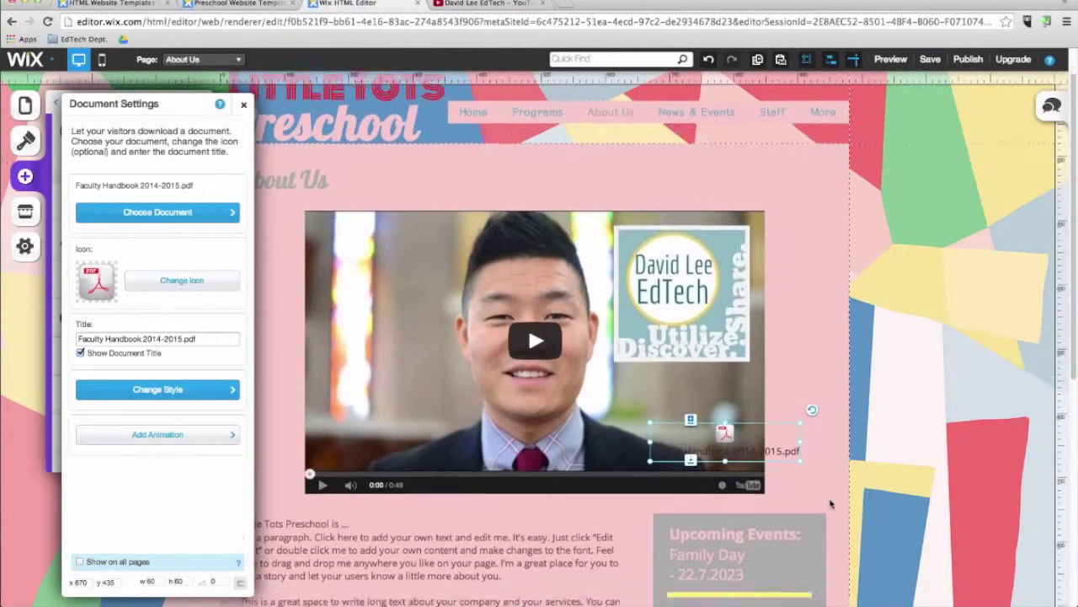
pyautogui.rightClick(638, 373)
pyautogui.click(477, 340)
pyautogui.click(724, 244)
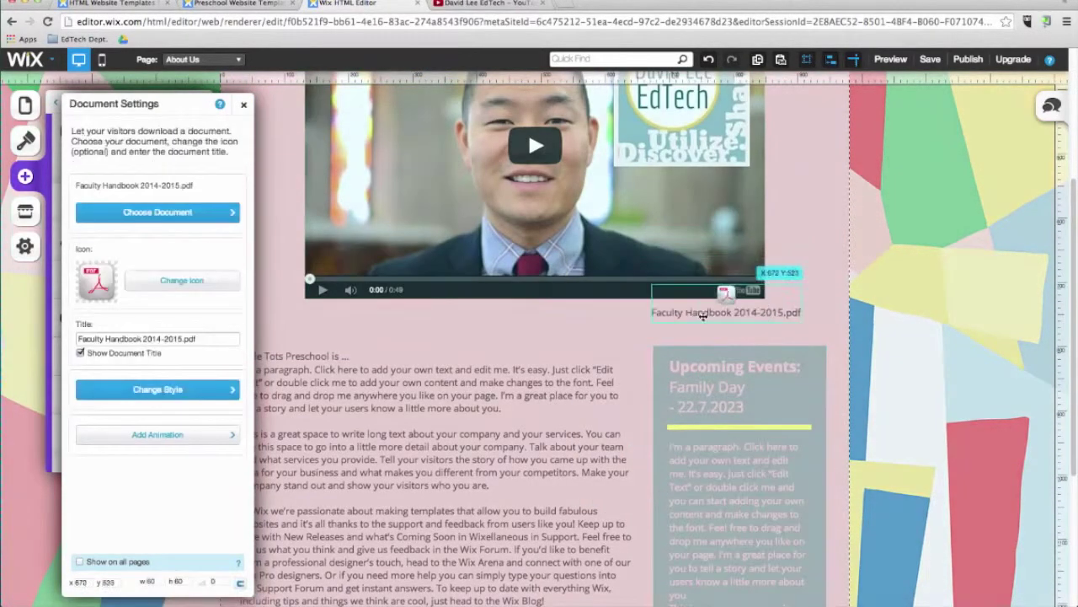
pyautogui.click(893, 337)
pyautogui.scroll(5, 628, 291)
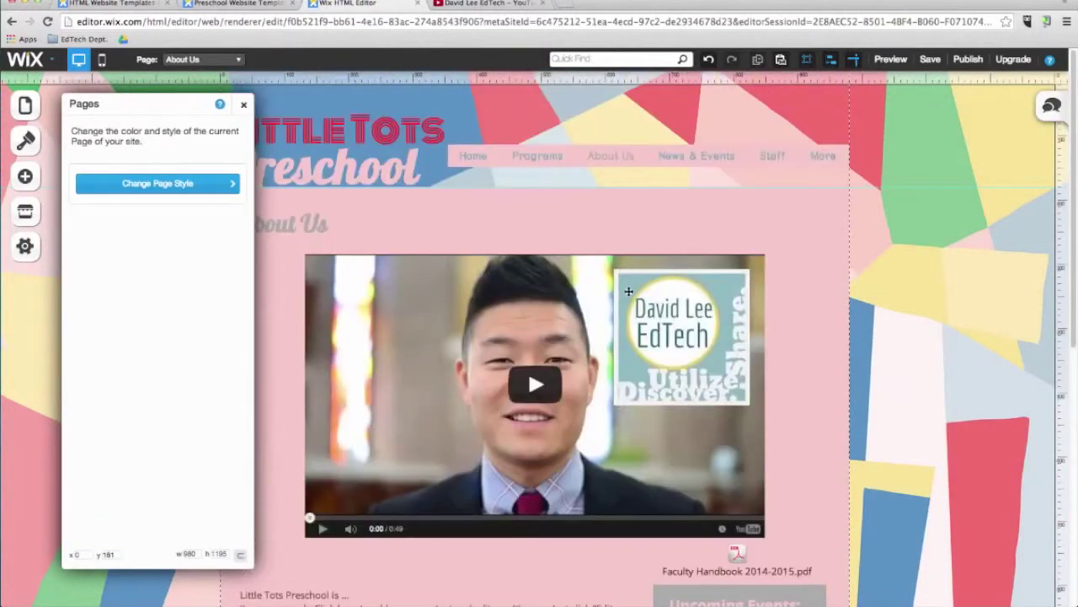
pyautogui.scroll(-10, 628, 291)
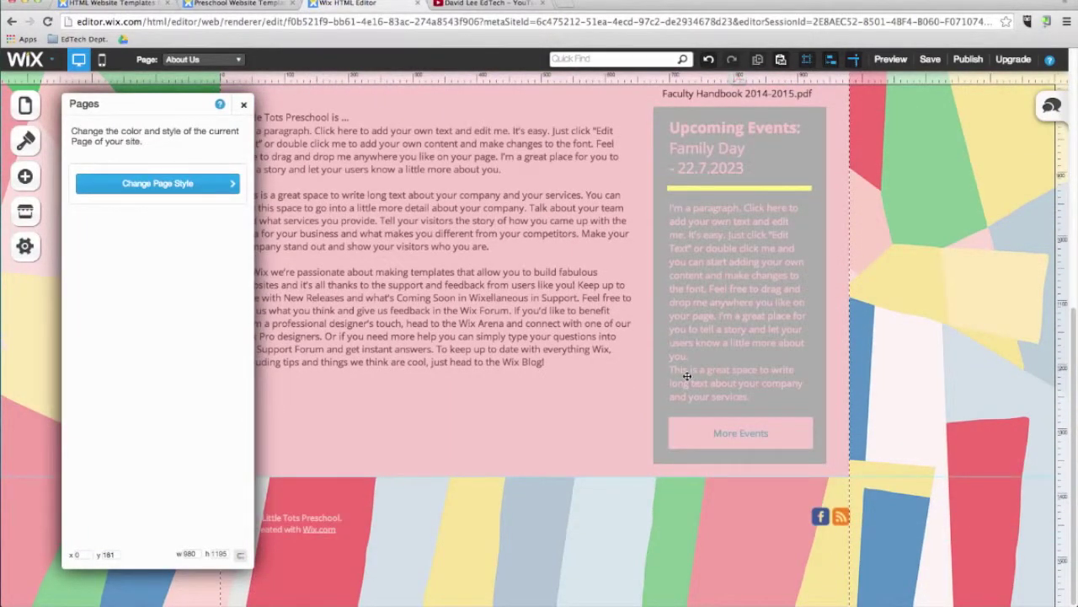
pyautogui.click(243, 104)
# Step: Move the main text block further down and save the site
pyautogui.click(347, 356)
pyautogui.moveTo(346, 356); pyautogui.dragTo(361, 526)
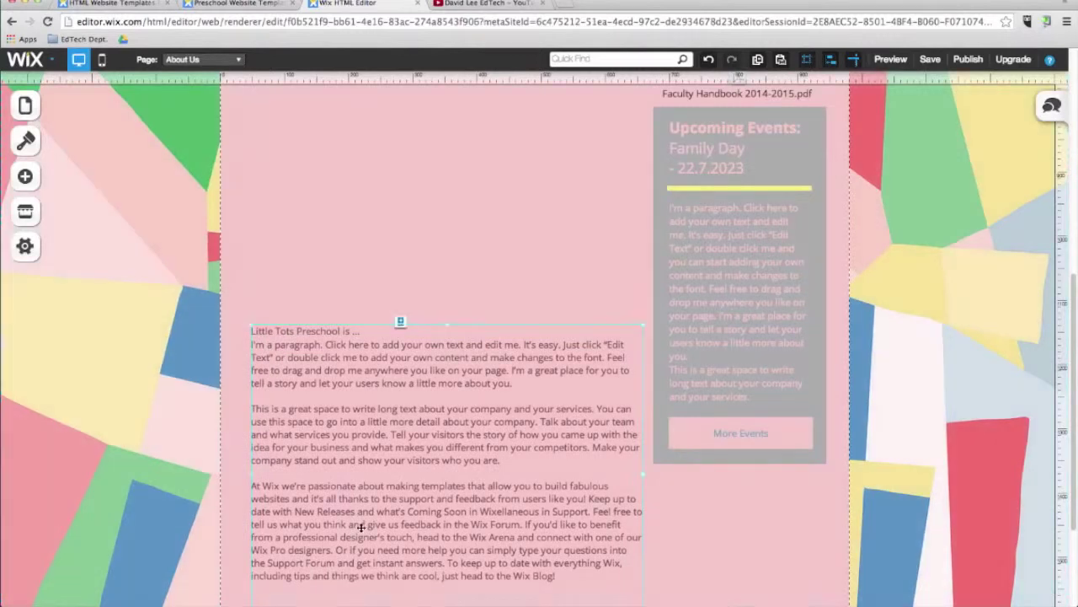
pyautogui.scroll(-3, 364, 506)
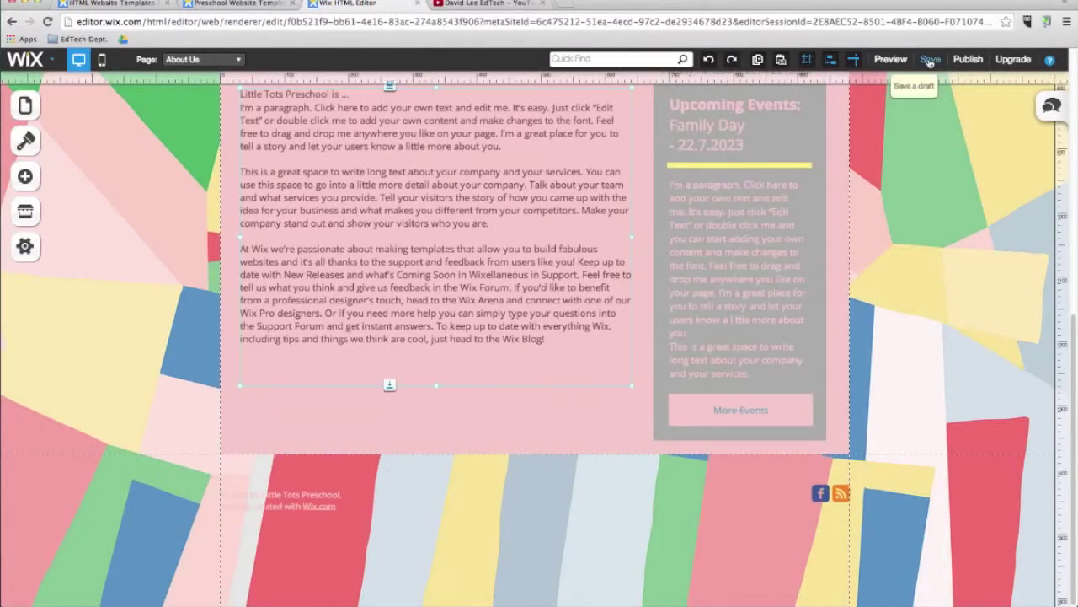
pyautogui.click(930, 59)
pyautogui.click(674, 367)
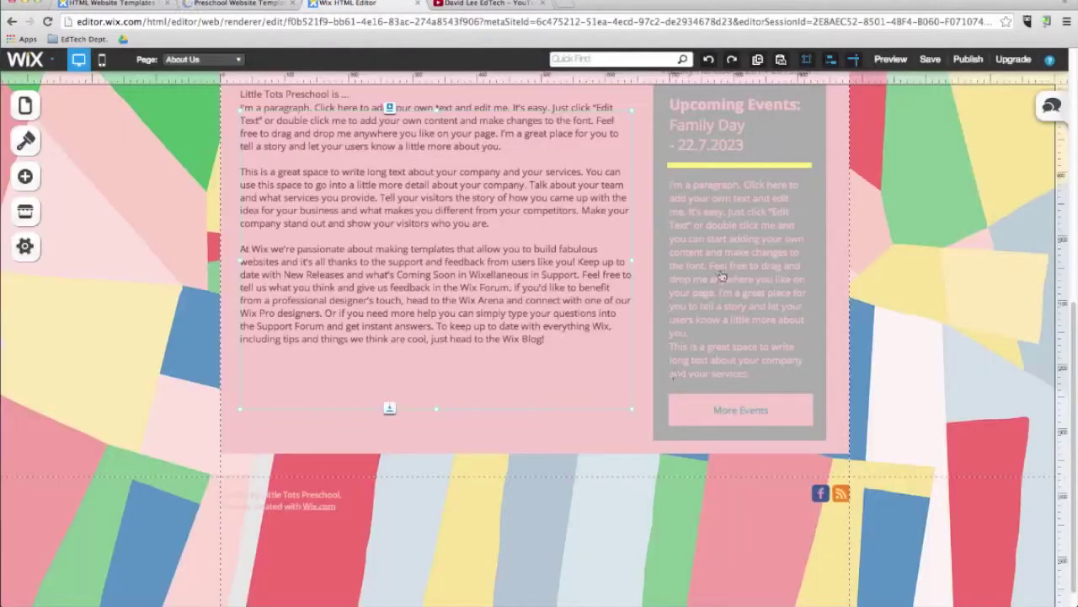
# Step: Add a grey box, stretch it over the main paragraph and send it behind the text
pyautogui.click(25, 176)
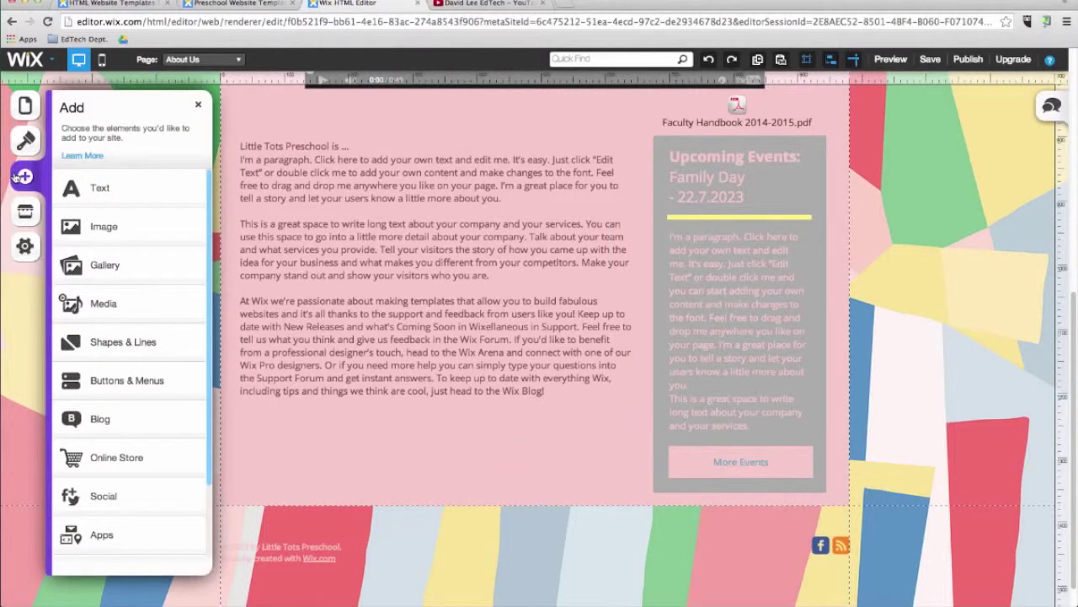
pyautogui.click(132, 343)
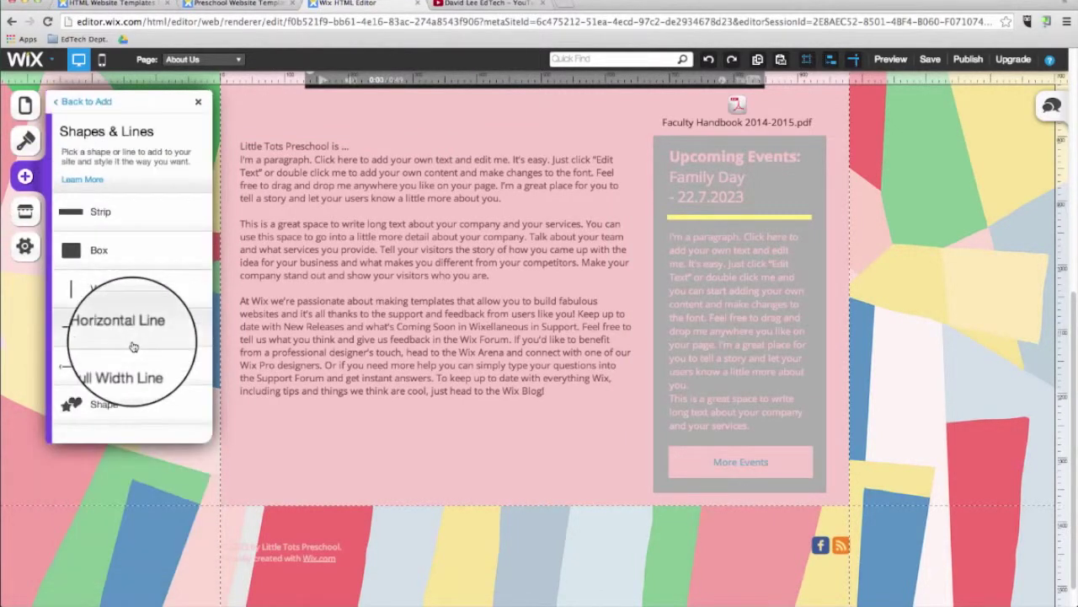
pyautogui.click(101, 250)
pyautogui.moveTo(469, 298); pyautogui.dragTo(303, 210)
pyautogui.moveTo(393, 289); pyautogui.dragTo(640, 433)
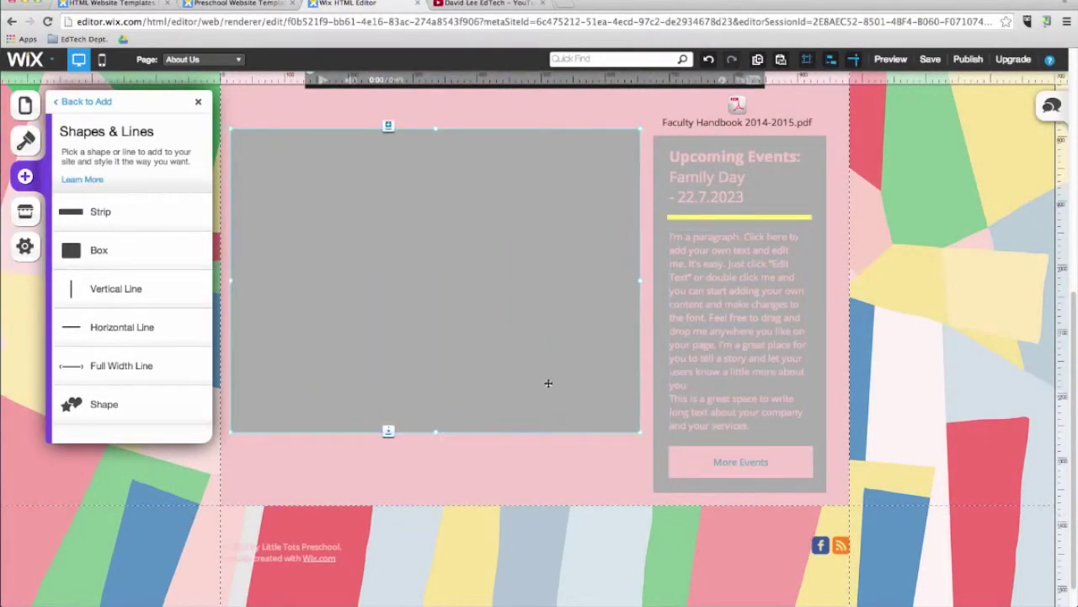
pyautogui.click(465, 352)
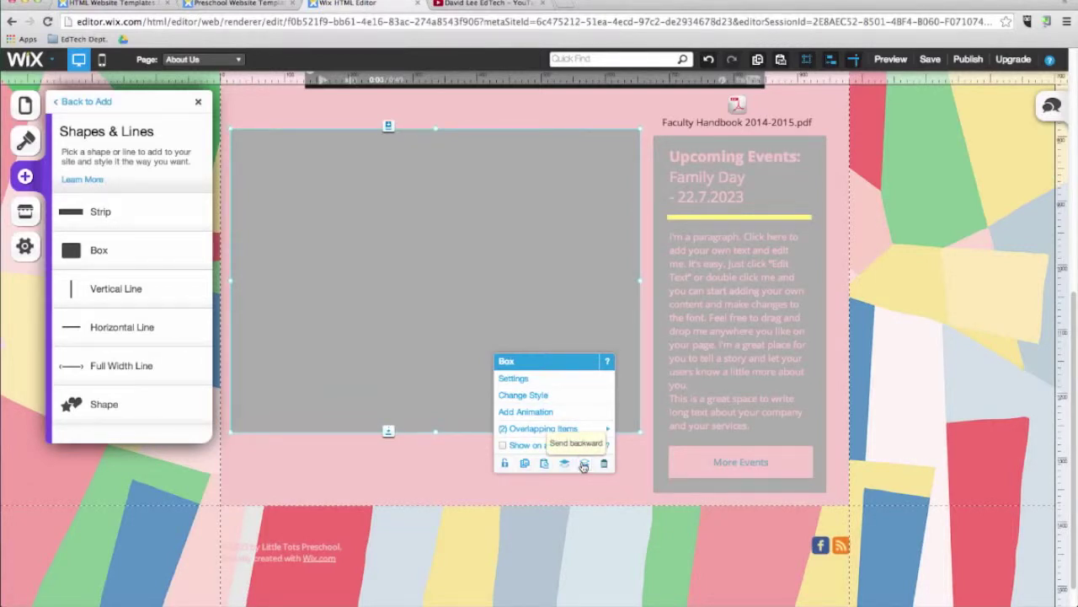
pyautogui.click(583, 464)
pyautogui.moveTo(460, 141); pyautogui.dragTo(464, 148)
pyautogui.moveTo(433, 251); pyautogui.dragTo(438, 255)
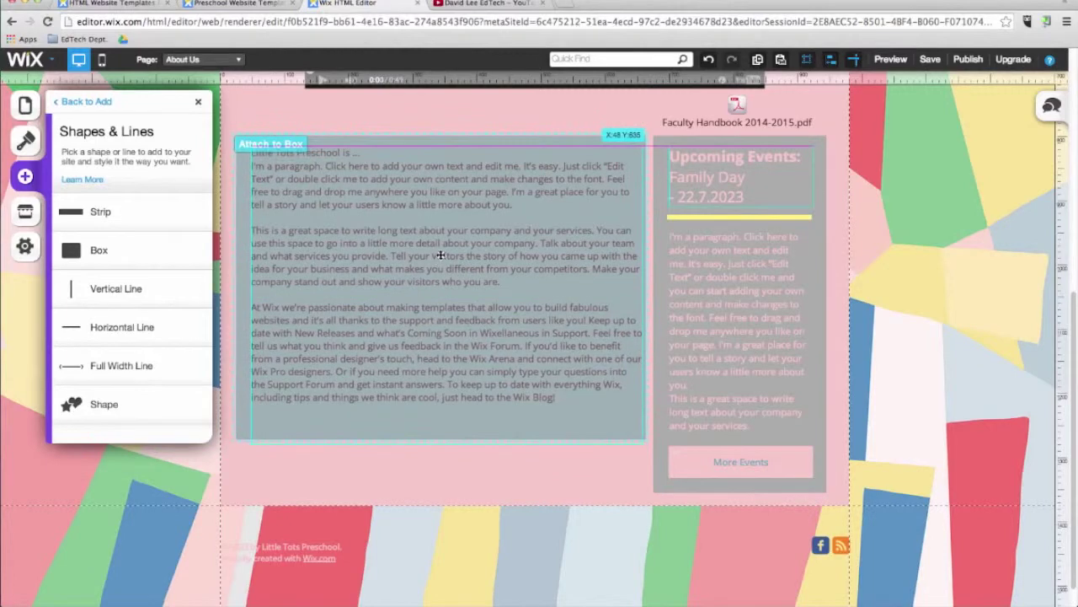
# Step: Make all of the paragraph's text white
pyautogui.rightClick(469, 257)
pyautogui.click(495, 279)
pyautogui.click(491, 109)
pyautogui.click(559, 165)
pyautogui.click(128, 255)
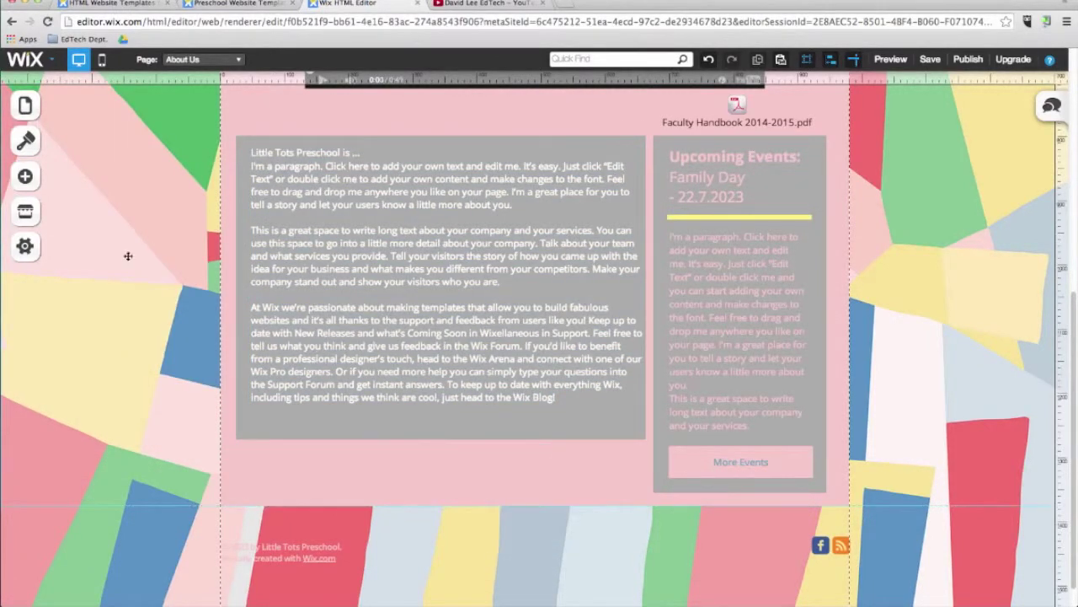
pyautogui.scroll(5, 161, 246)
# Step: Add an arrow image button at the upper right linking to the News & Events page
pyautogui.click(26, 176)
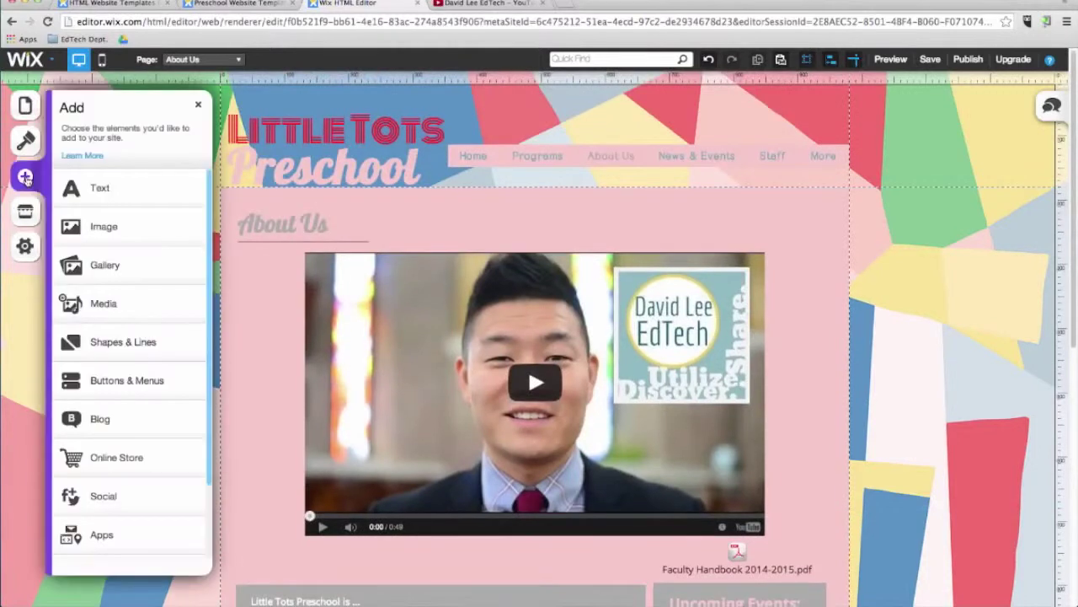
pyautogui.click(126, 383)
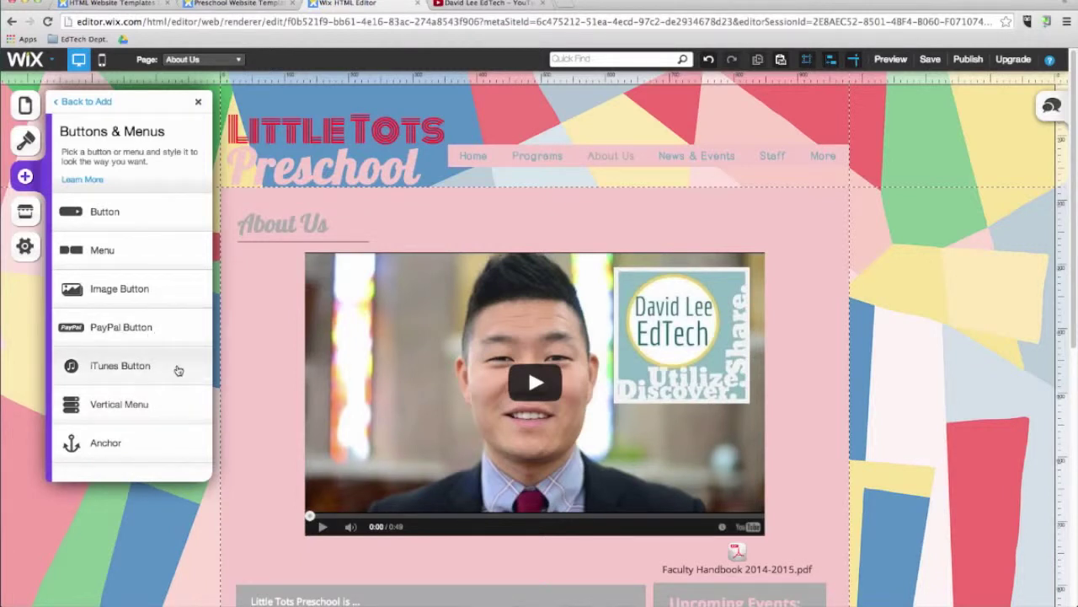
pyautogui.click(177, 300)
pyautogui.moveTo(745, 439); pyautogui.dragTo(821, 222)
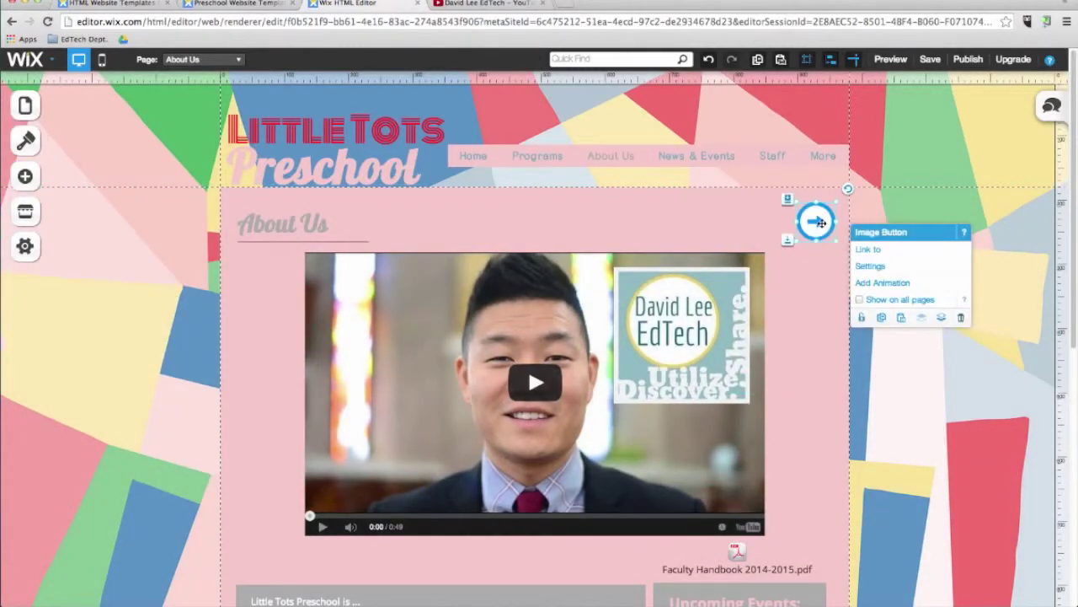
pyautogui.click(869, 251)
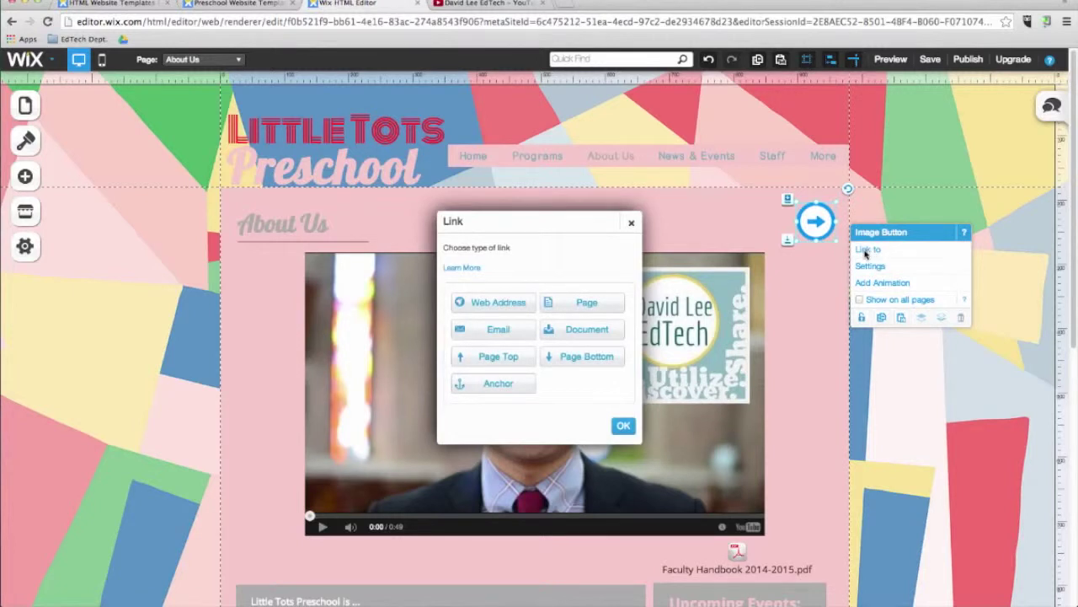
pyautogui.click(606, 301)
pyautogui.click(598, 332)
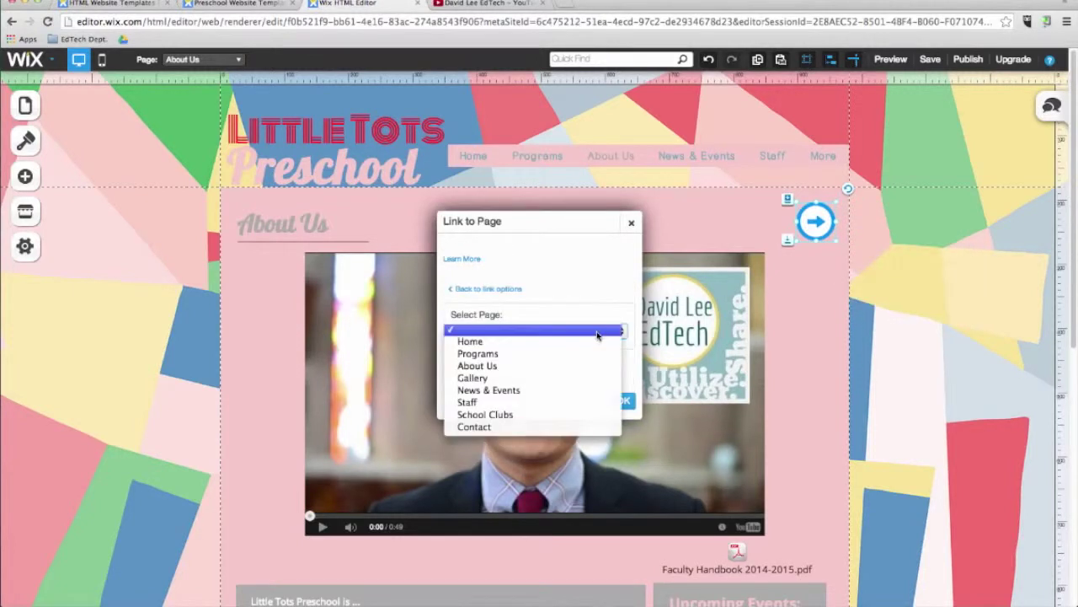
pyautogui.click(563, 392)
pyautogui.click(621, 401)
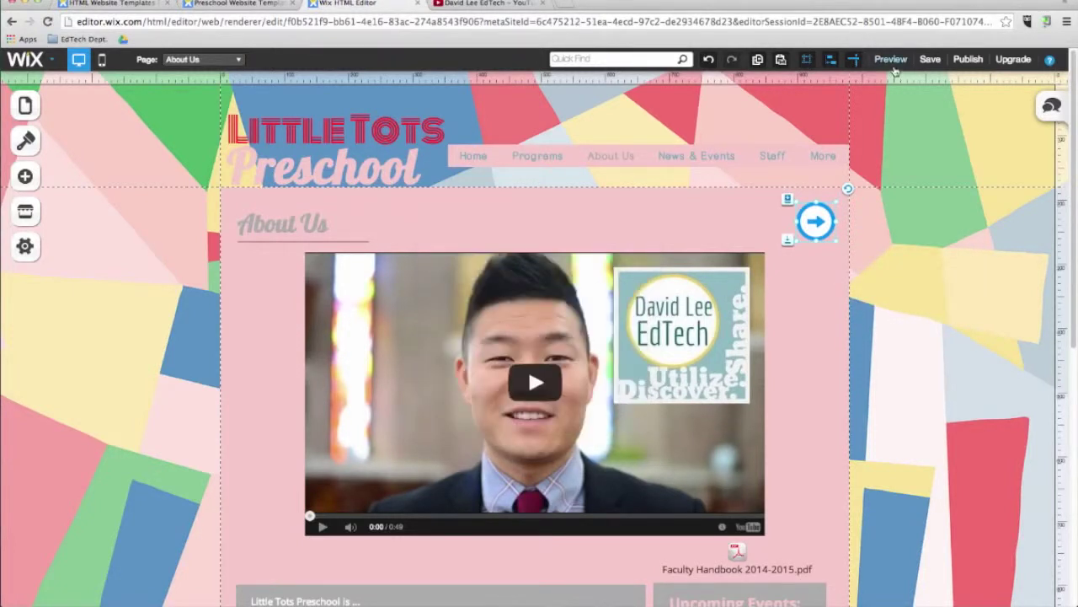
# Step: Preview the site, follow the arrow to News & Events, and return to the editor
pyautogui.click(892, 61)
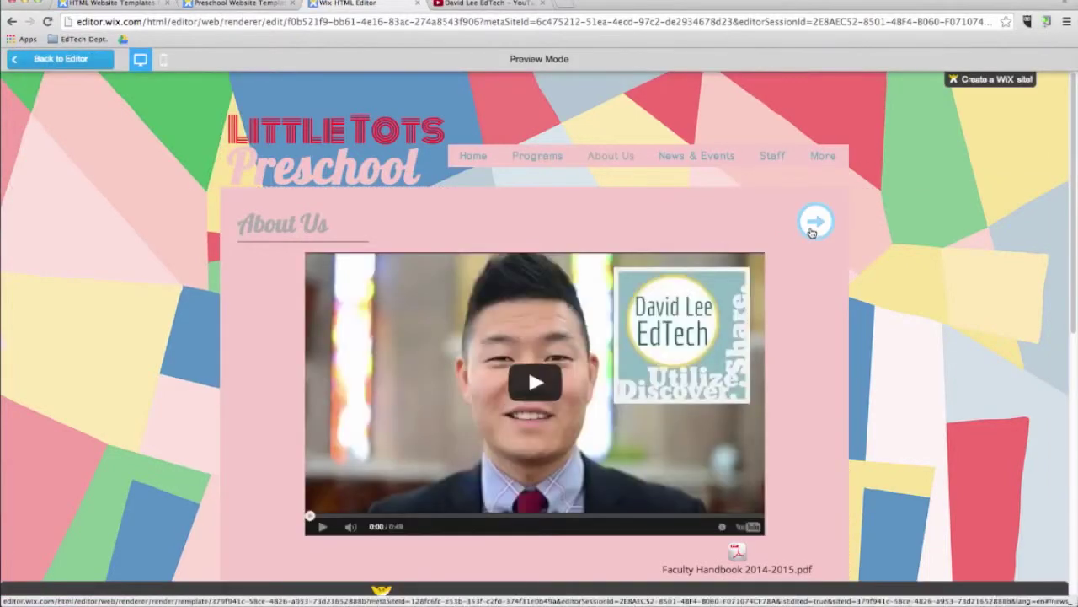
pyautogui.click(813, 226)
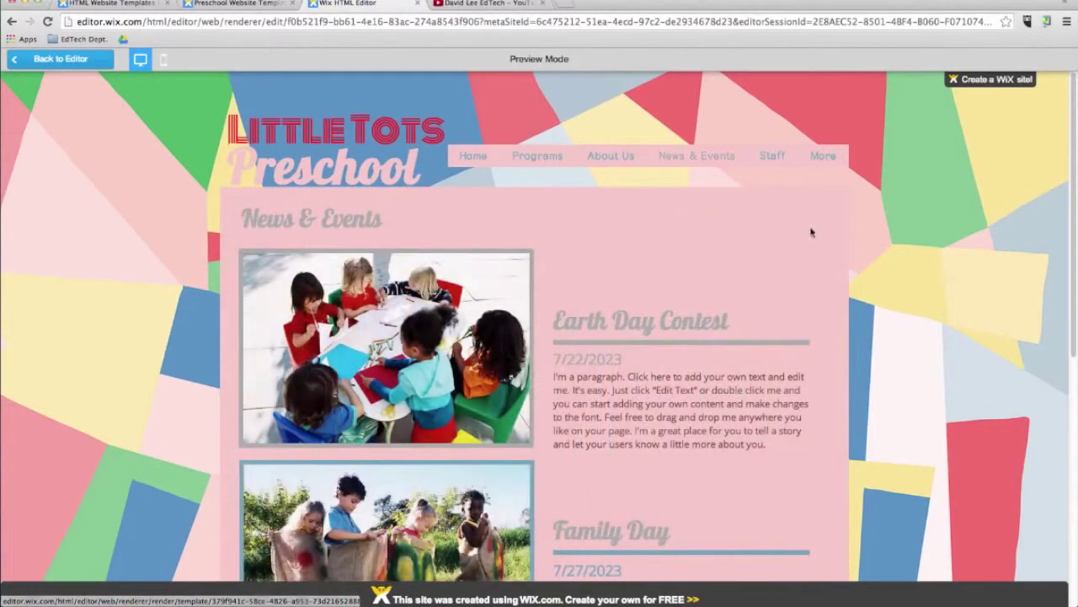
pyautogui.click(59, 59)
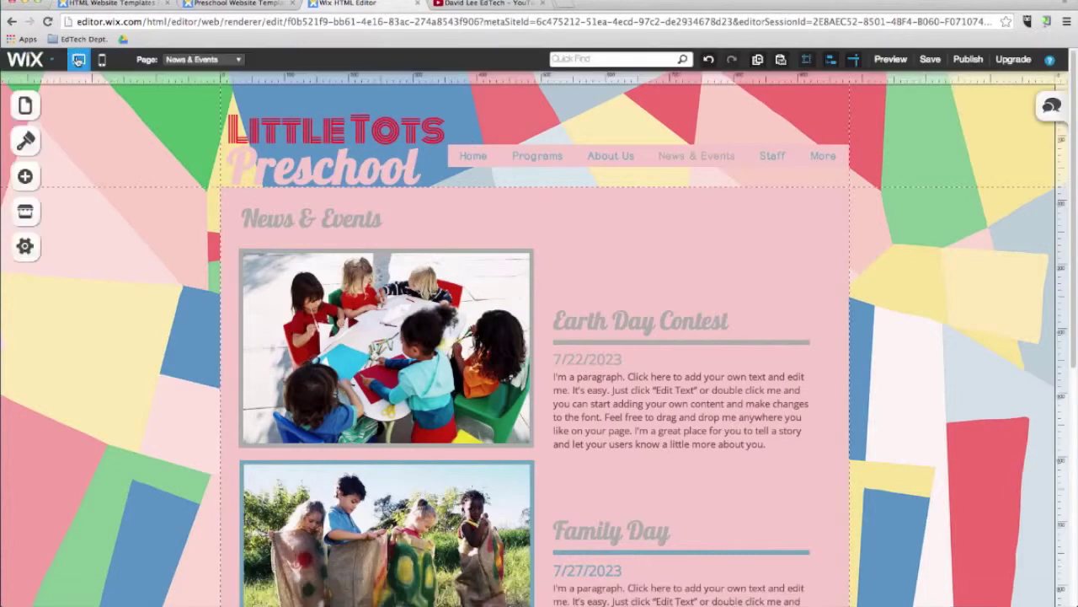
# Step: Create a blank page named Blog and move it above Contact in the page list
pyautogui.click(25, 105)
pyautogui.click(177, 435)
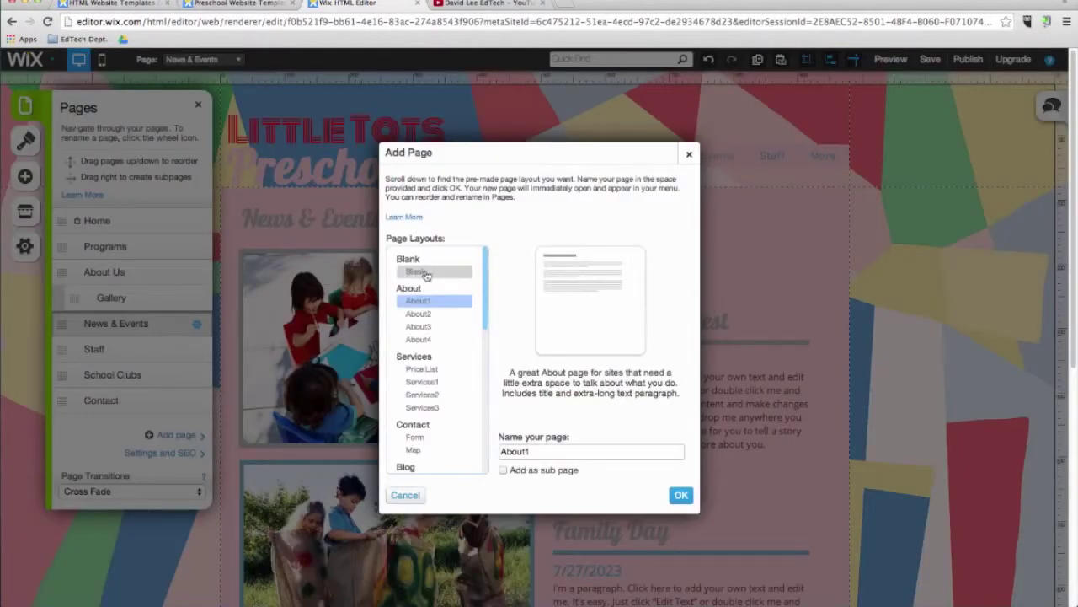
pyautogui.click(416, 271)
pyautogui.write('Blog')
pyautogui.click(681, 495)
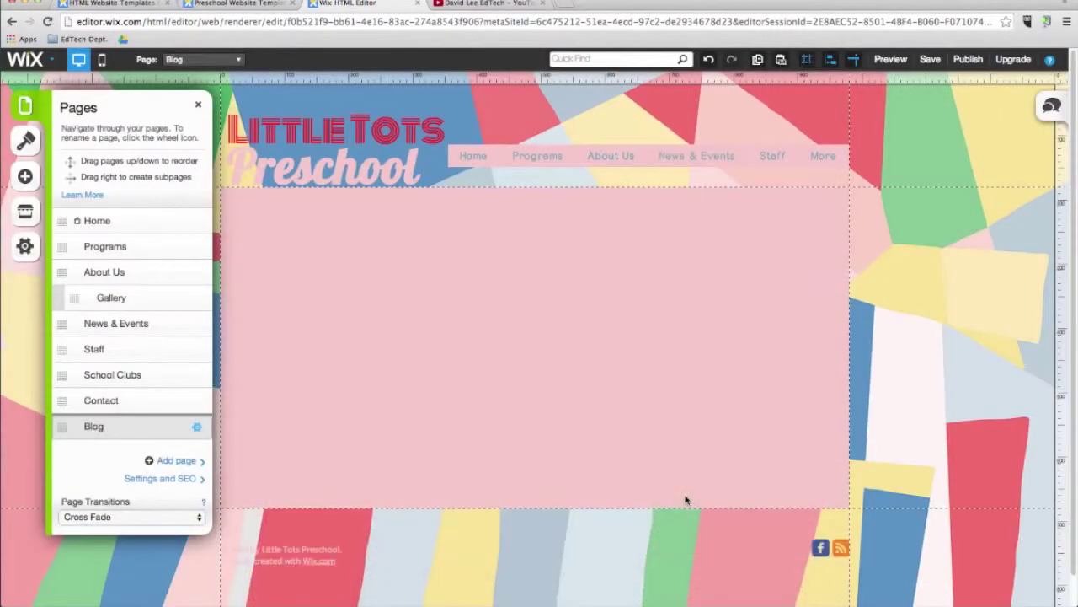
pyautogui.moveTo(59, 427); pyautogui.dragTo(60, 401)
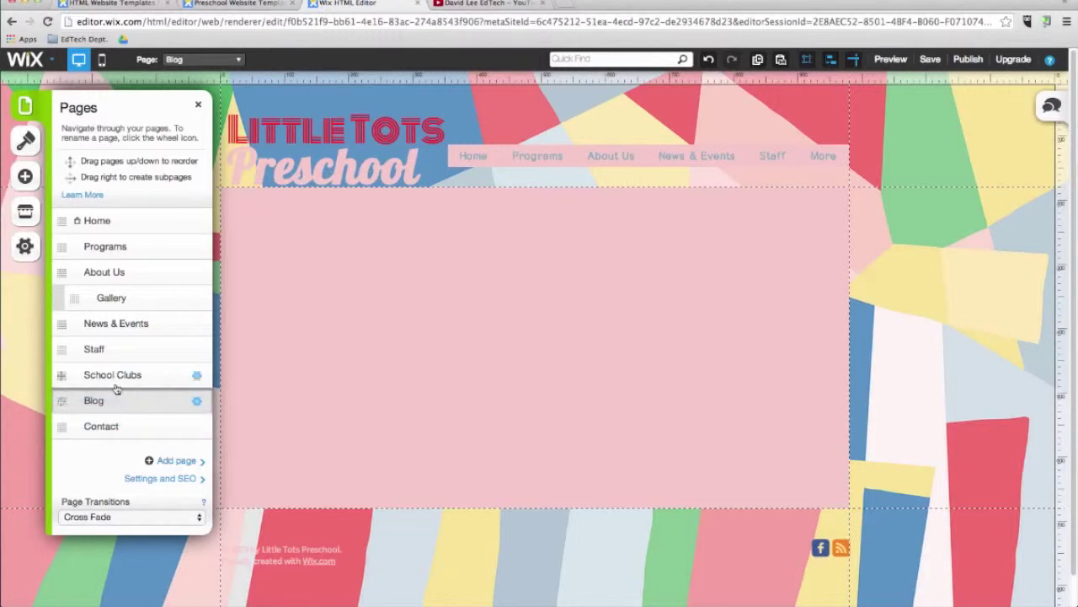
# Step: Add a blog to the Blog page and open the manager for its posts
pyautogui.click(25, 177)
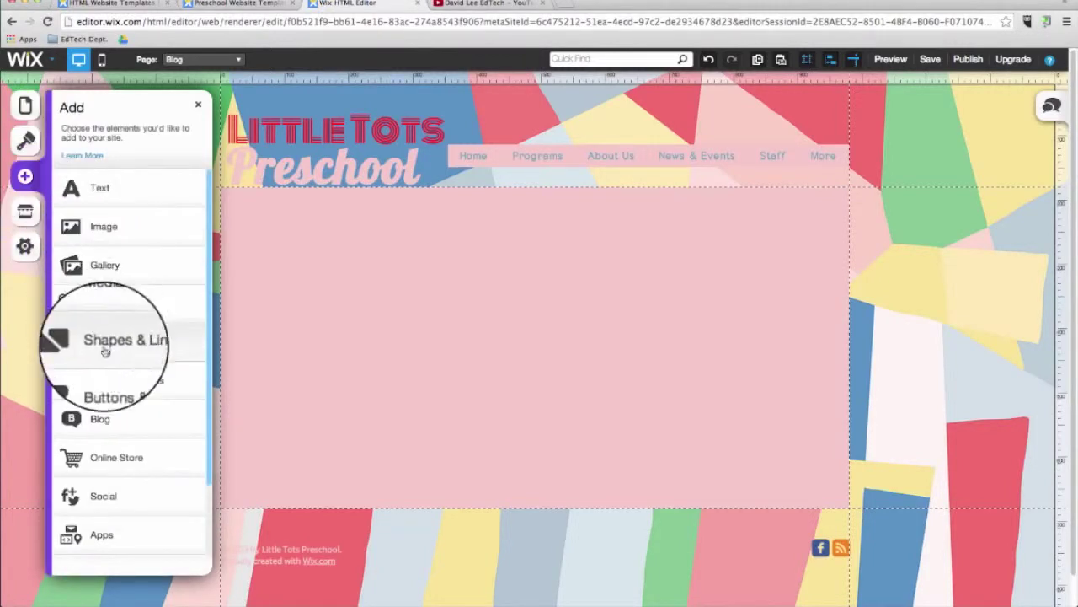
pyautogui.click(117, 414)
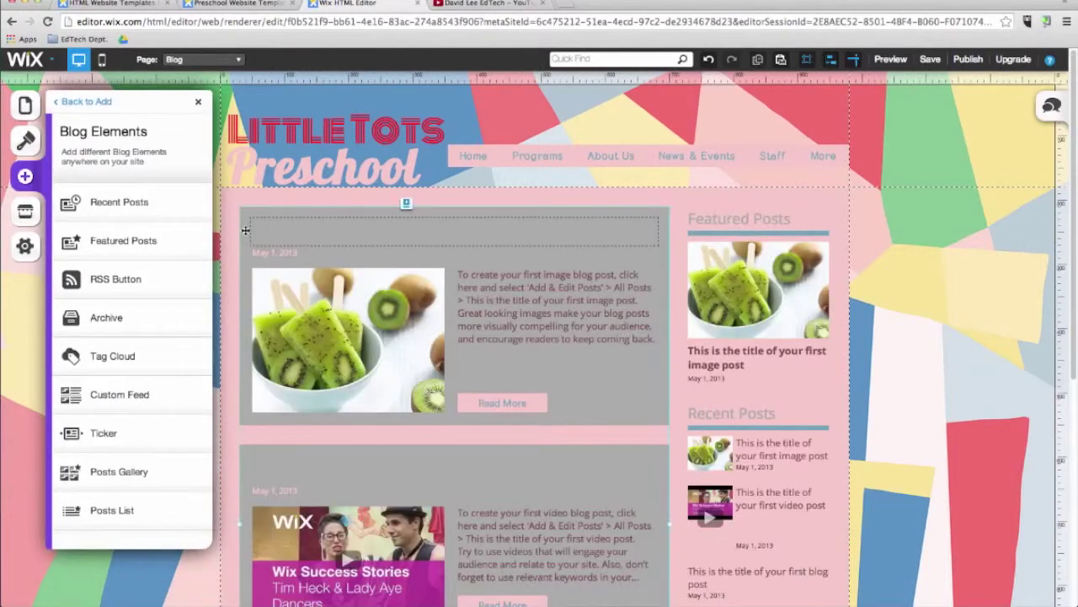
pyautogui.click(401, 236)
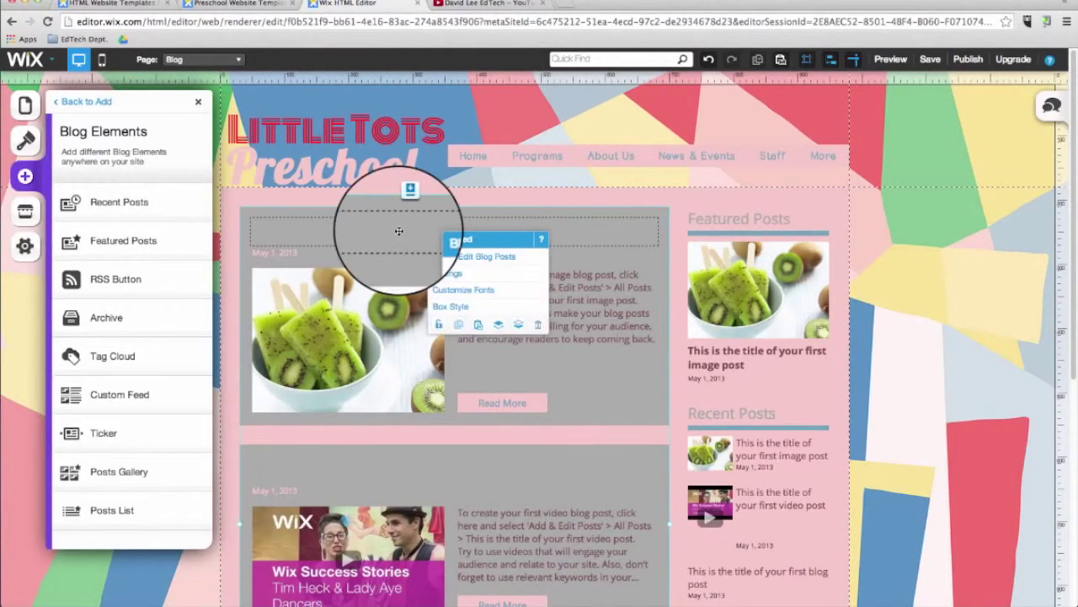
pyautogui.click(457, 261)
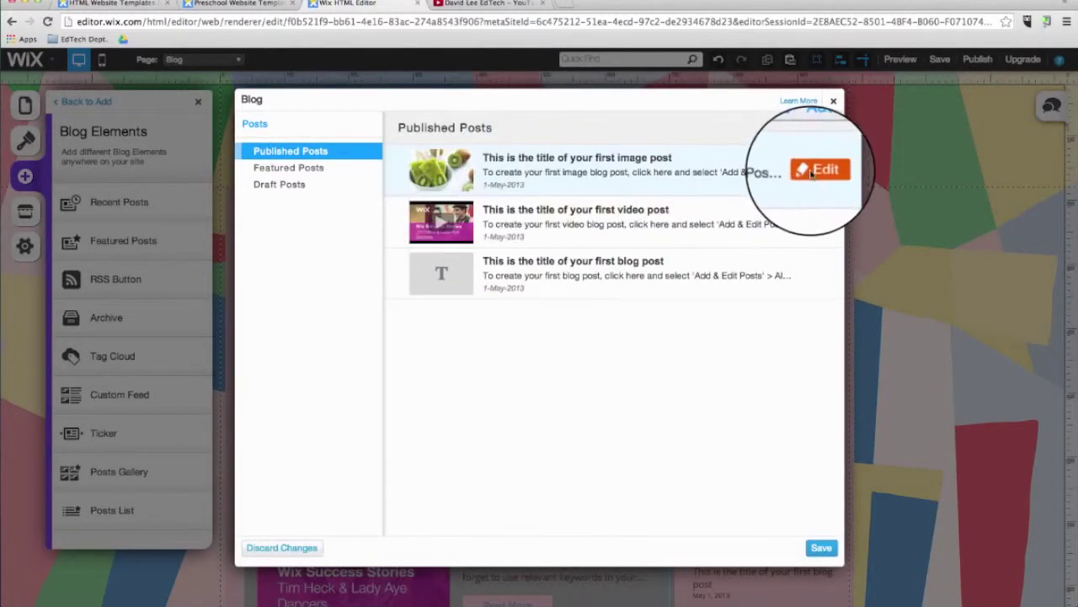
# Step: Replace the first post's image with the Black Robot free stock photo
pyautogui.click(813, 173)
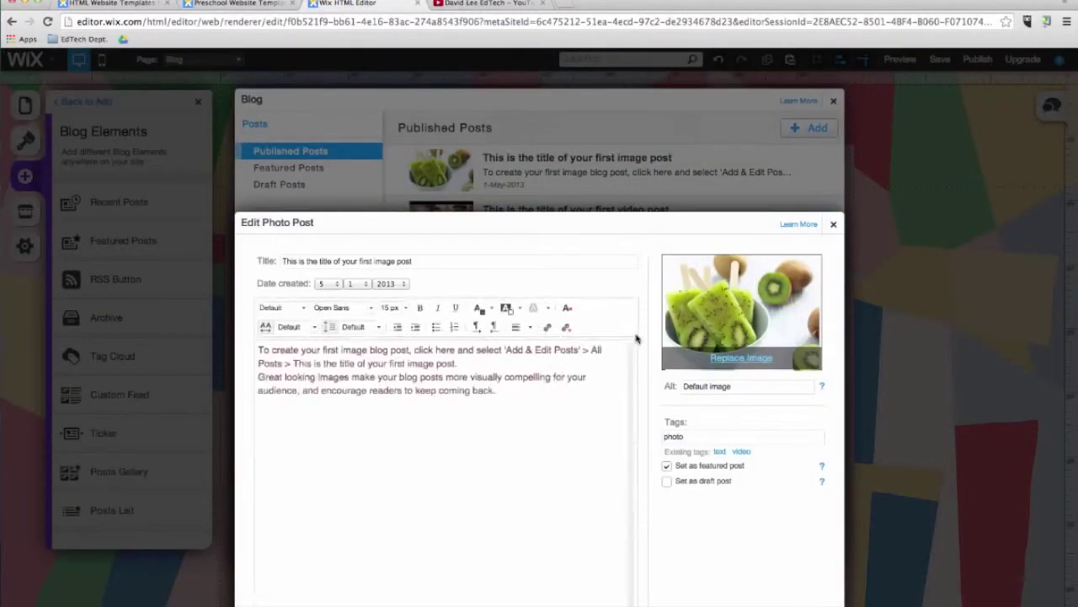
pyautogui.click(741, 238)
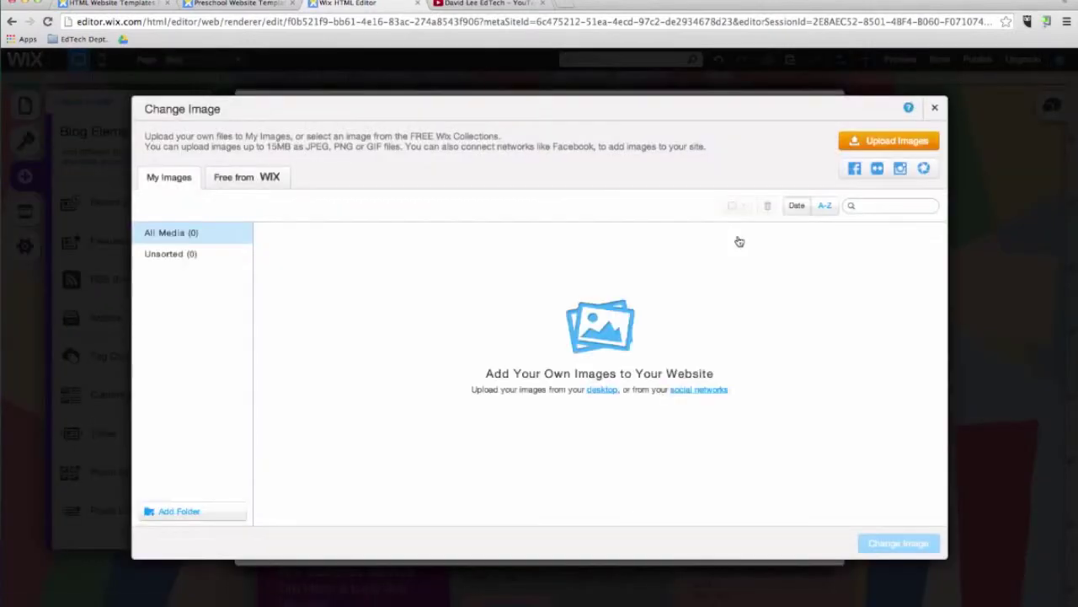
pyautogui.click(244, 175)
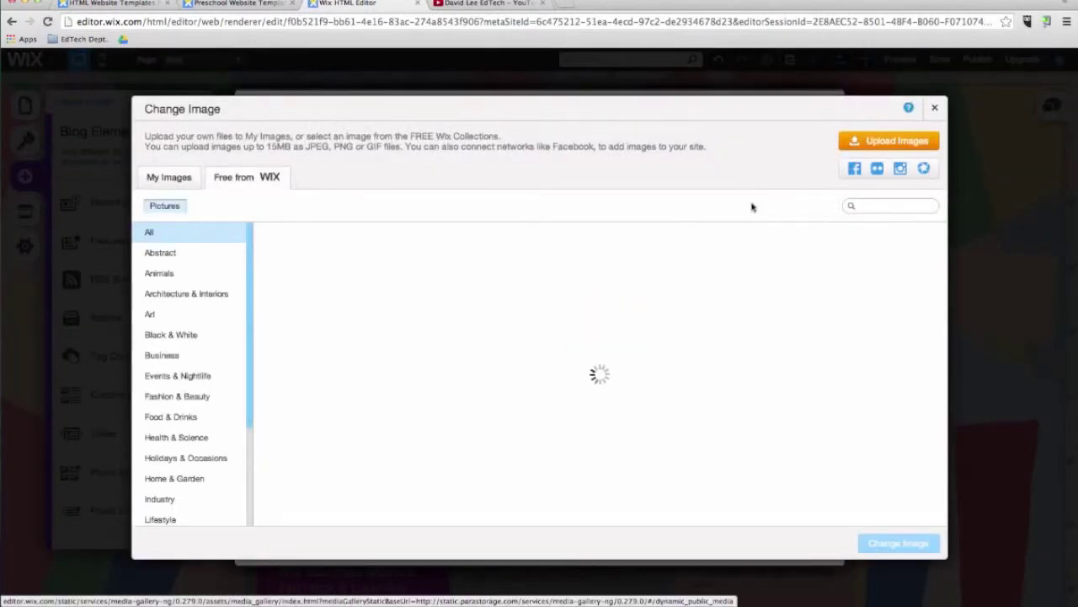
pyautogui.click(877, 207)
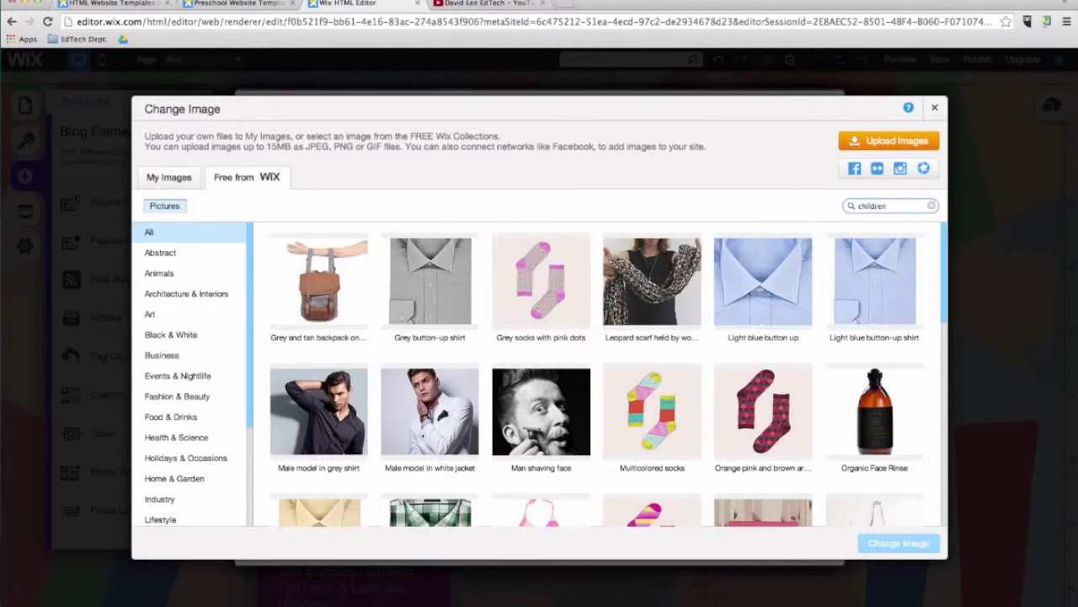
pyautogui.press('Return')
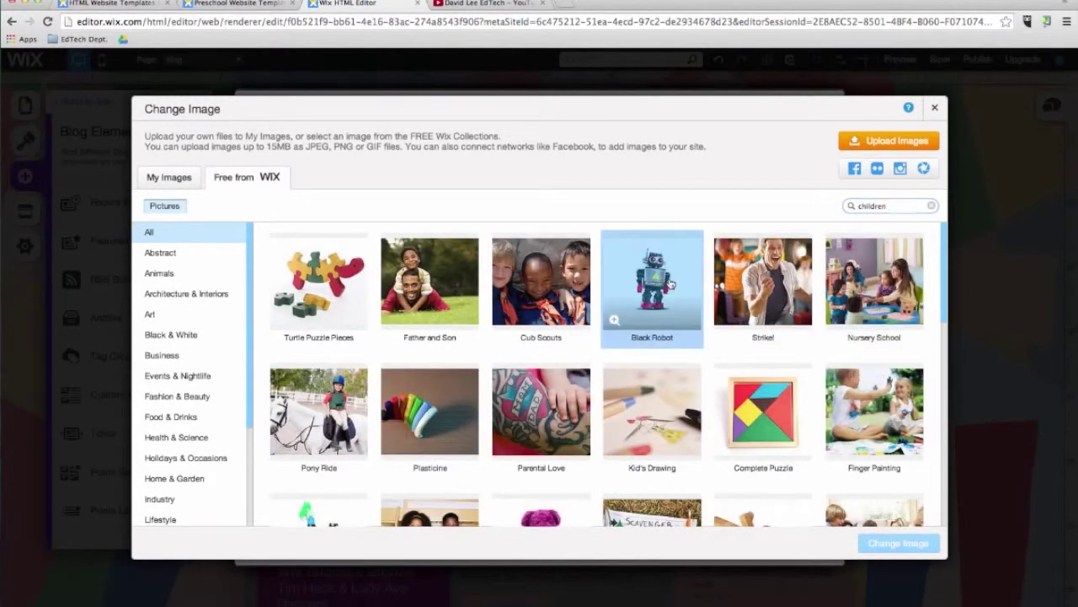
pyautogui.click(672, 285)
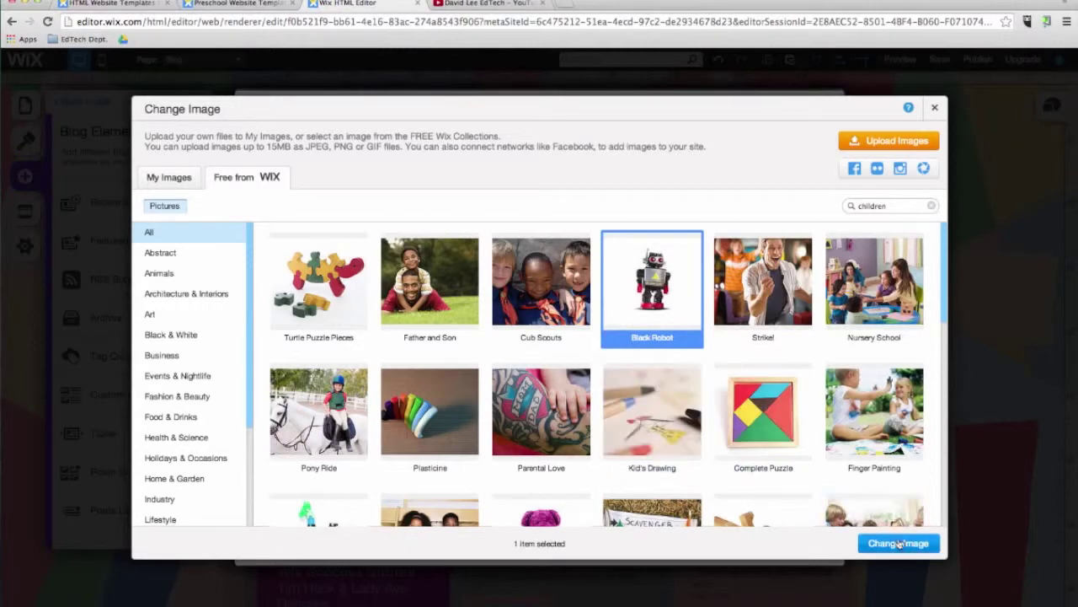
pyautogui.click(898, 542)
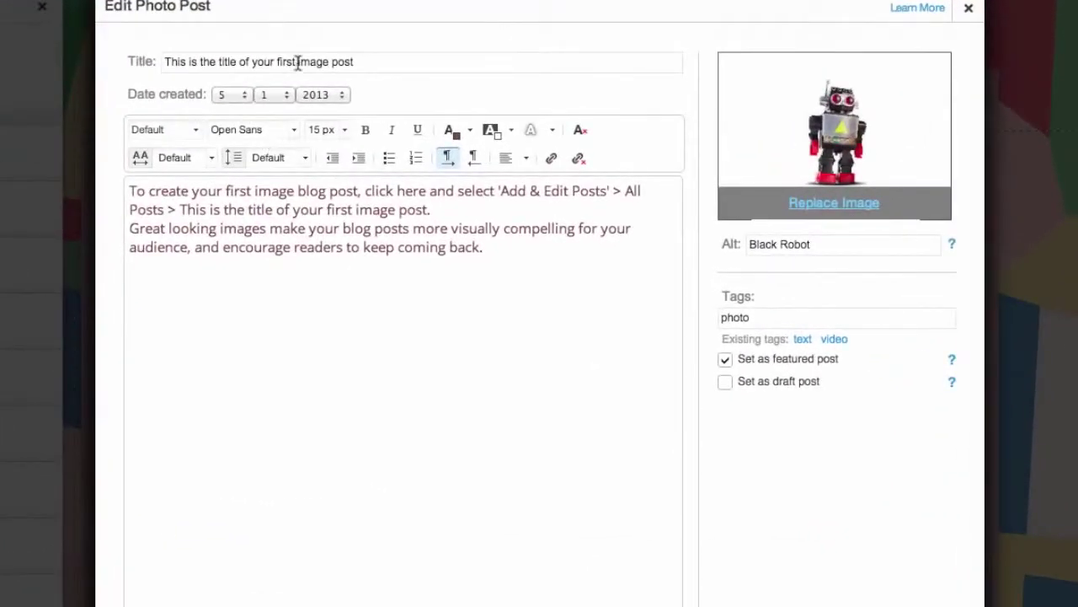
# Step: Retitle the post Robotics Club, rewrite its body about students learning the design process, and save
pyautogui.tripleClick(318, 85)
pyautogui.write('Robotics Club')
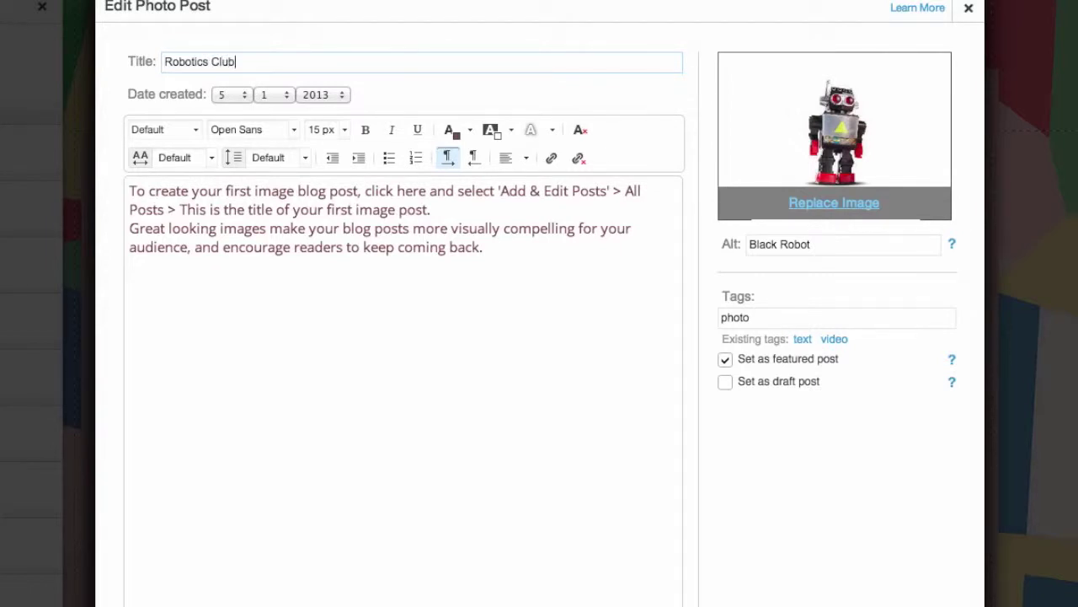
pyautogui.moveTo(526, 263); pyautogui.dragTo(115, 187)
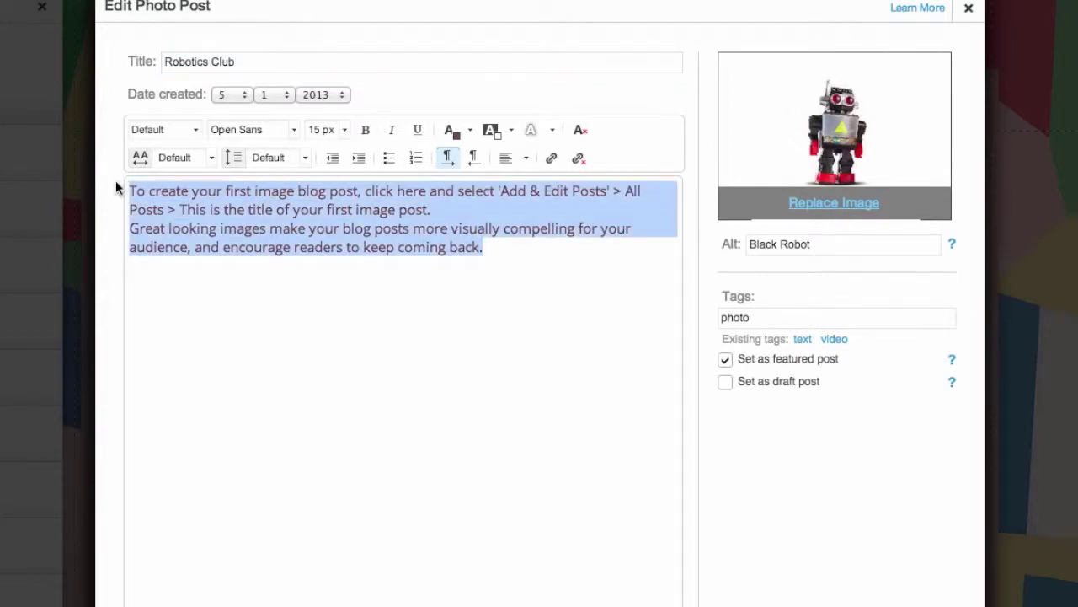
pyautogui.write('This week we will start our robotics club. Students will learn about the design process and how to create a prototype for a specific problem.')
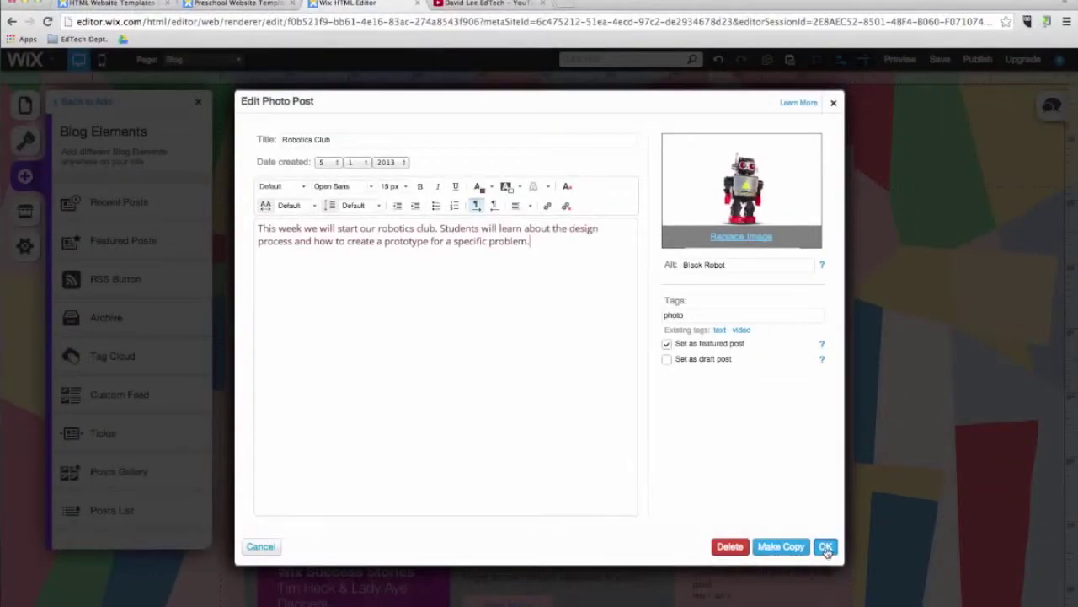
pyautogui.click(825, 547)
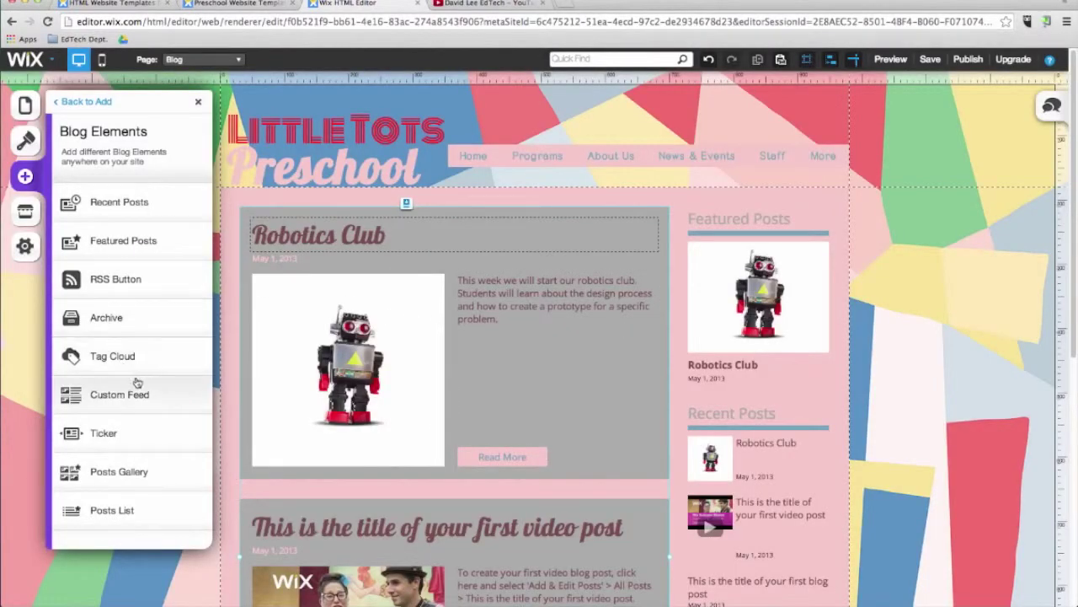
# Step: Create a new blank page named Store
pyautogui.click(176, 507)
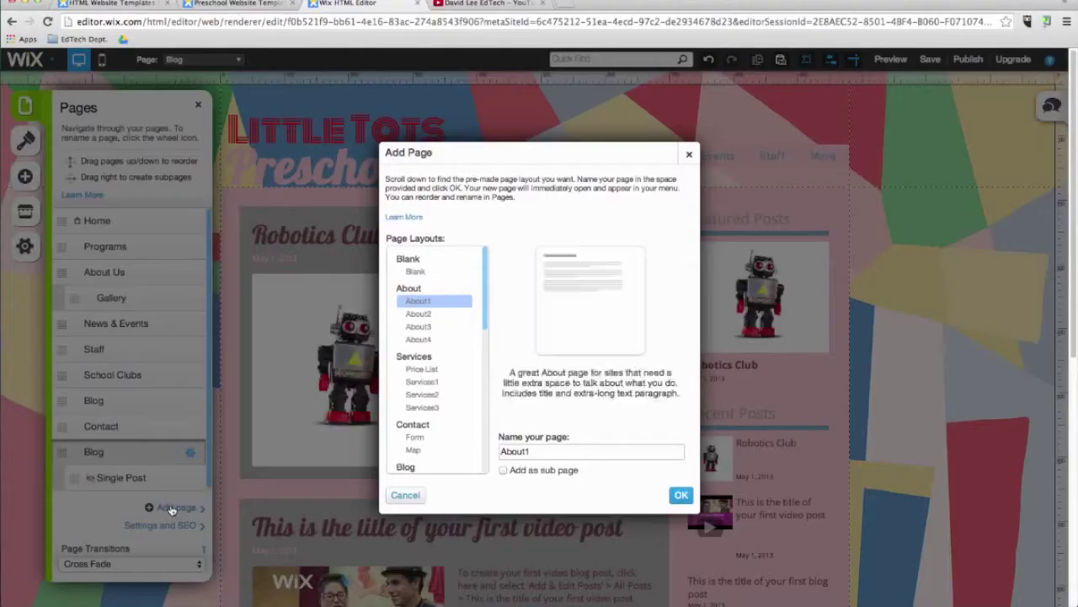
pyautogui.scroll(-10, 438, 404)
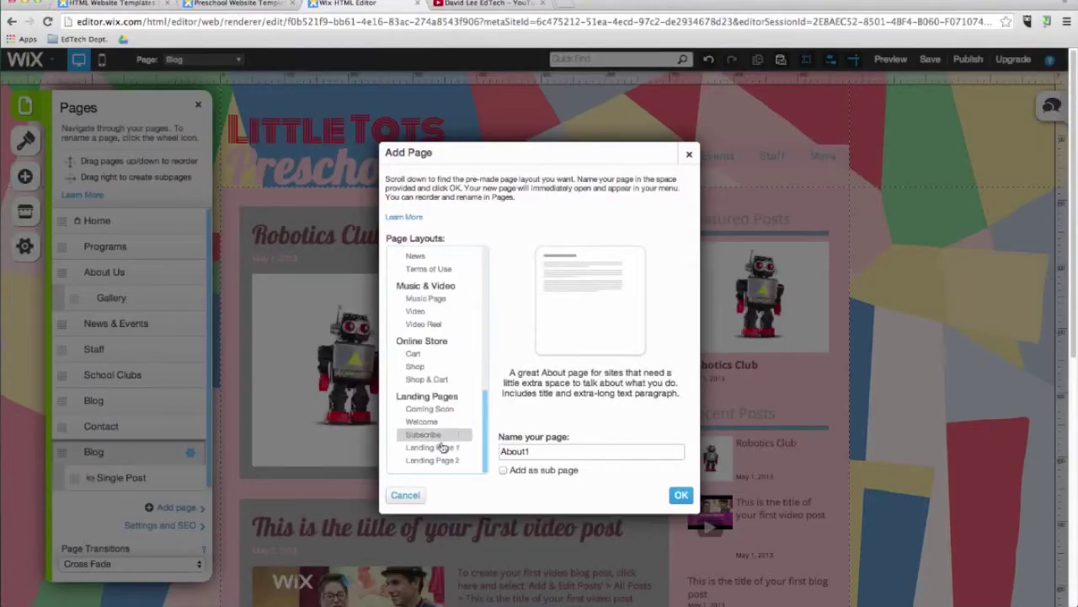
pyautogui.scroll(10, 433, 404)
pyautogui.click(415, 271)
pyautogui.write('Store')
pyautogui.click(681, 496)
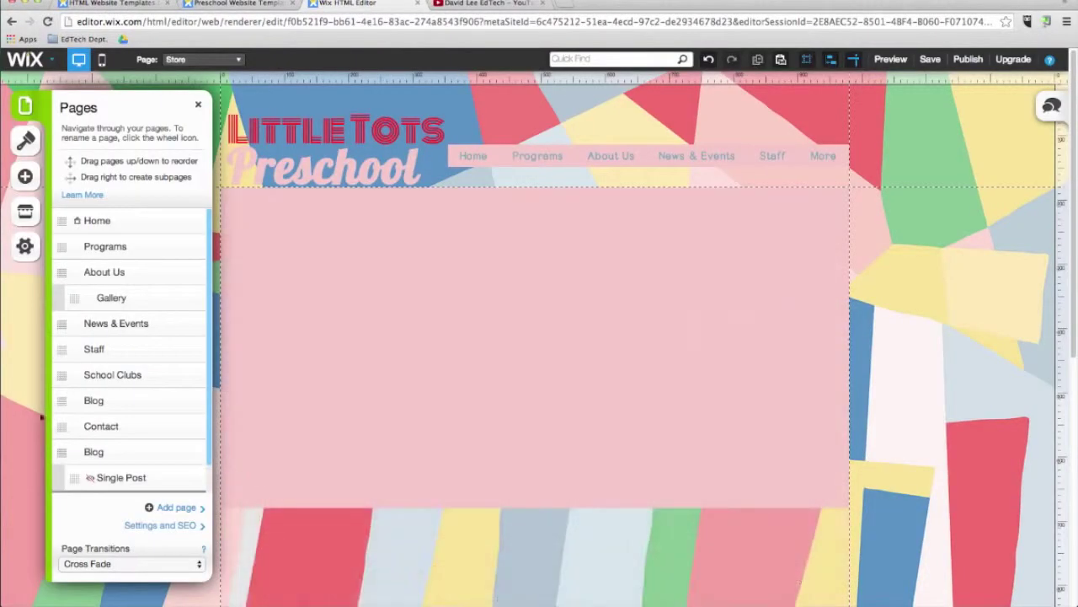
# Step: Place an Online Store product gallery of eight sample products on the Store page
pyautogui.click(26, 177)
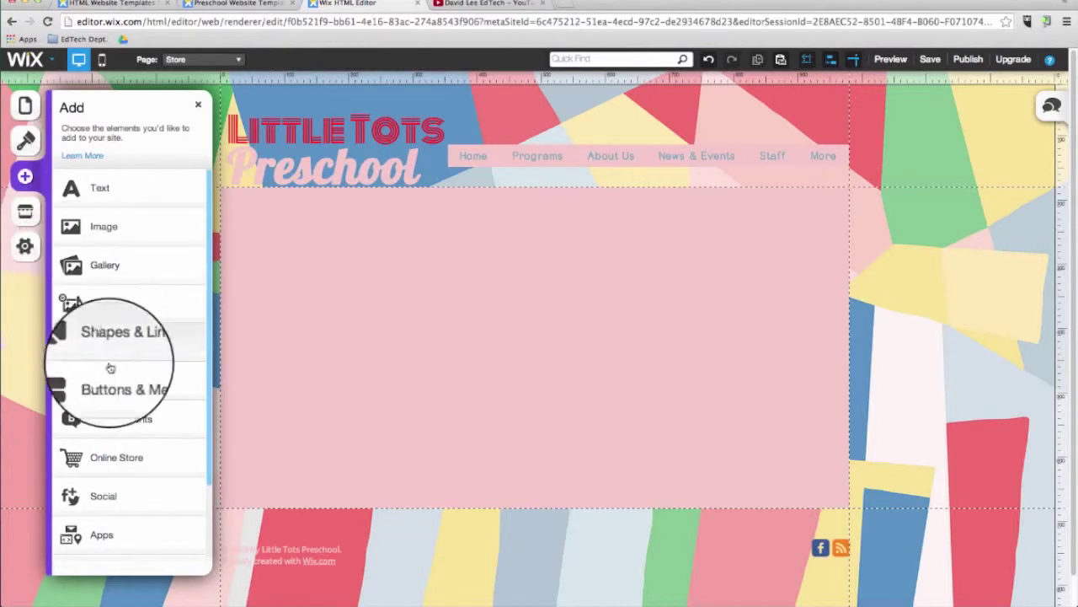
pyautogui.click(120, 456)
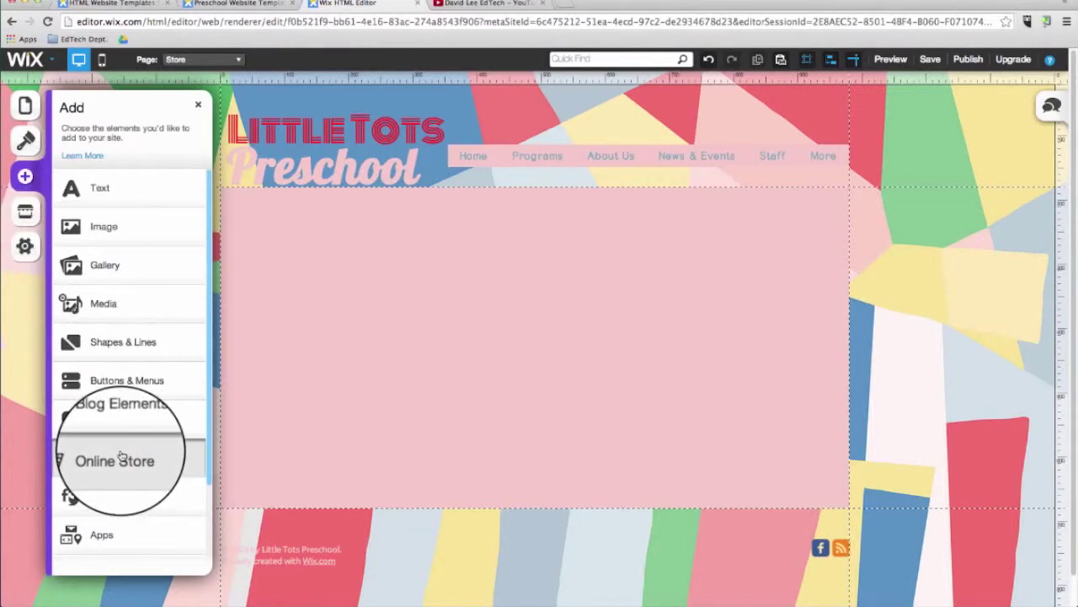
pyautogui.moveTo(153, 232); pyautogui.dragTo(438, 284)
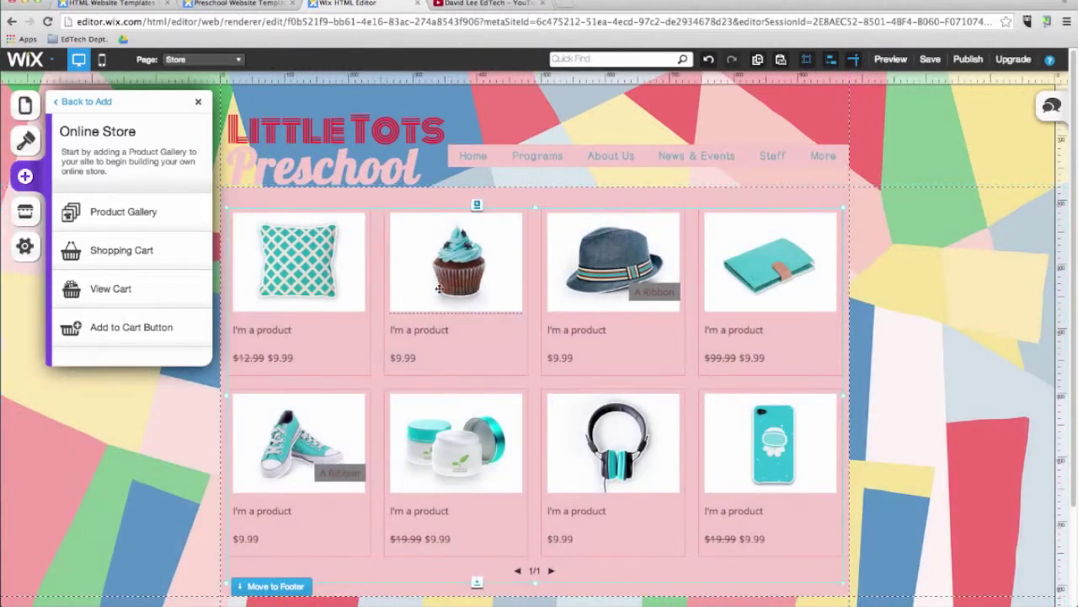
# Step: From the product gallery, open the store manager and review its Orders, Payments, Coupons, Shipping and Tax sections
pyautogui.click(485, 310)
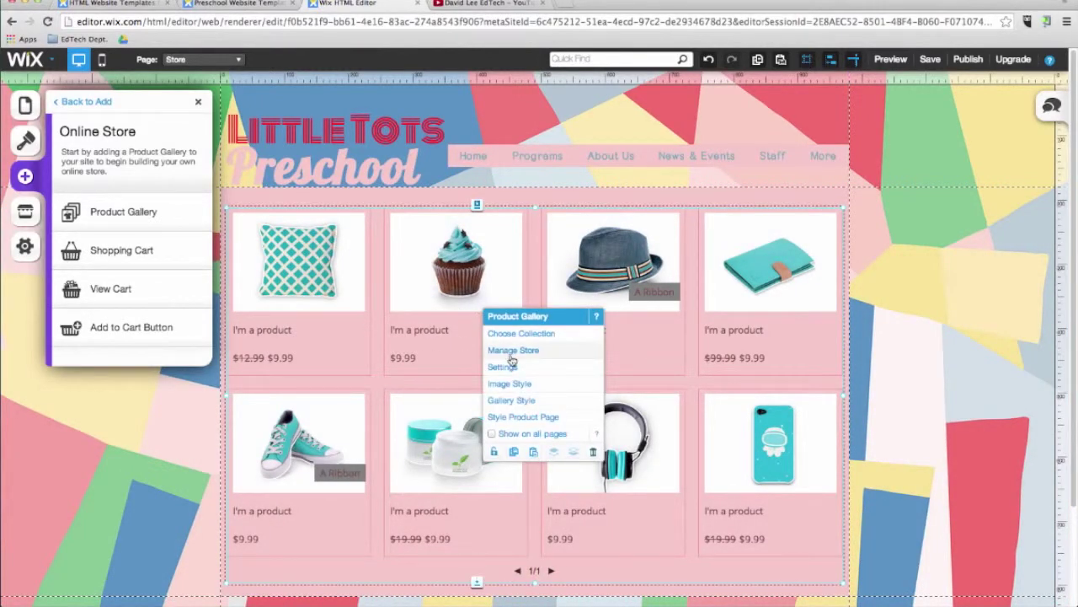
pyautogui.click(512, 351)
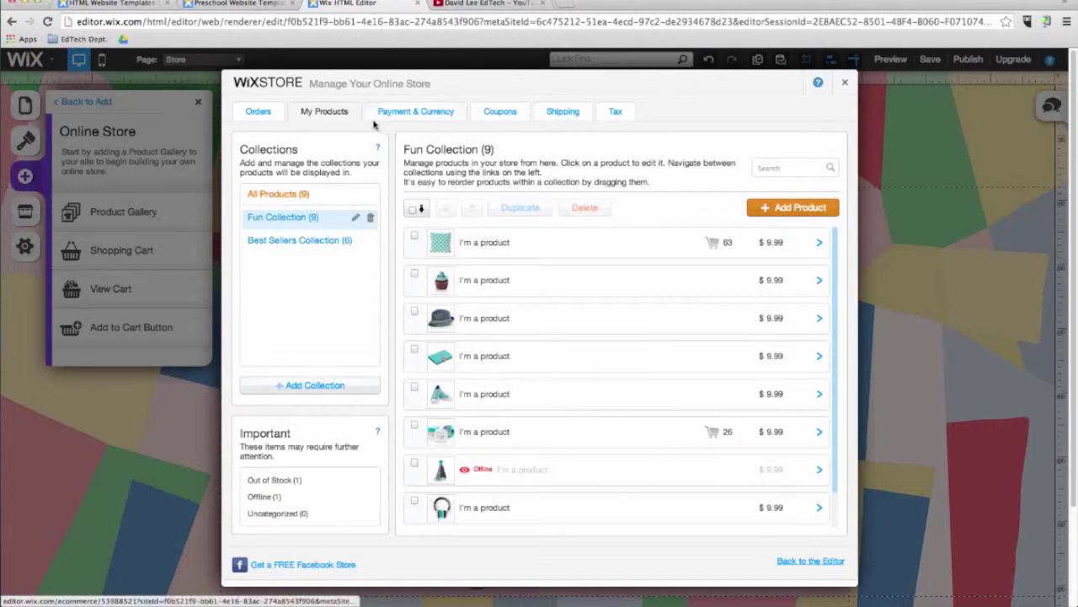
pyautogui.click(257, 116)
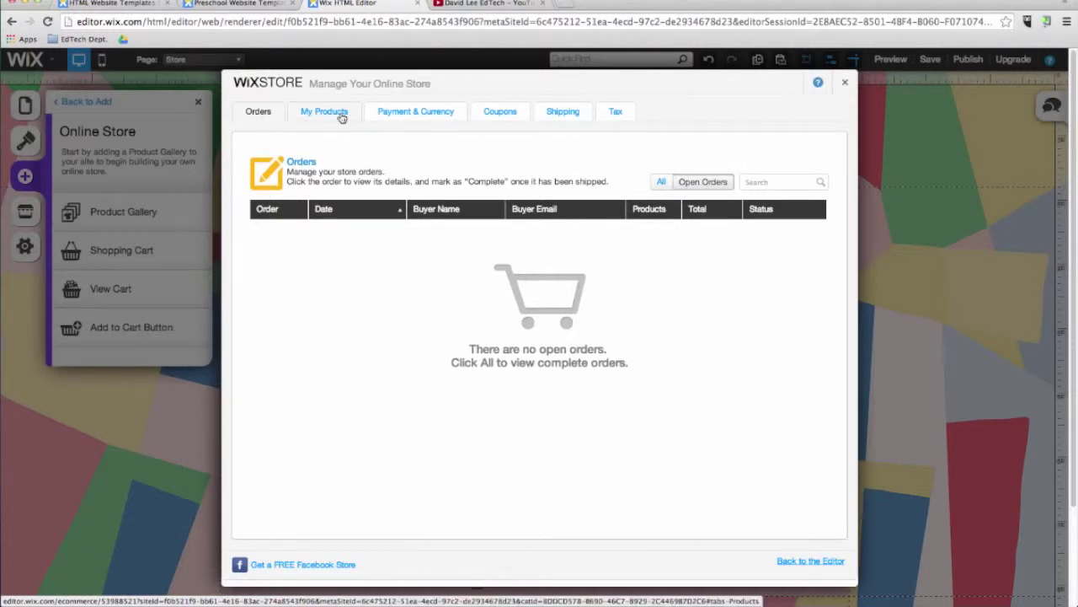
pyautogui.click(408, 113)
pyautogui.click(502, 115)
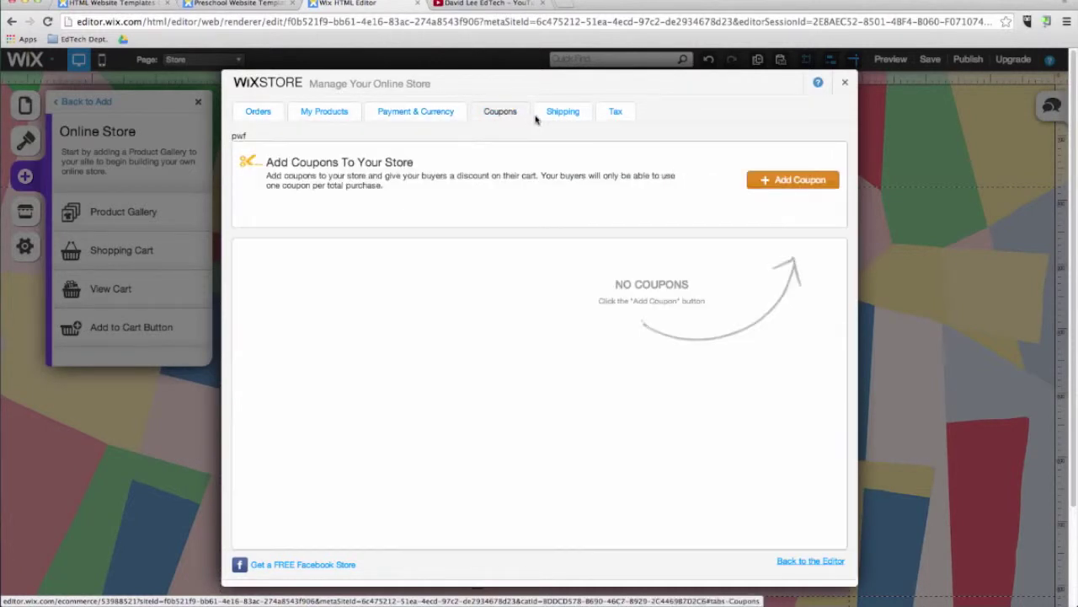
pyautogui.click(556, 116)
pyautogui.click(615, 113)
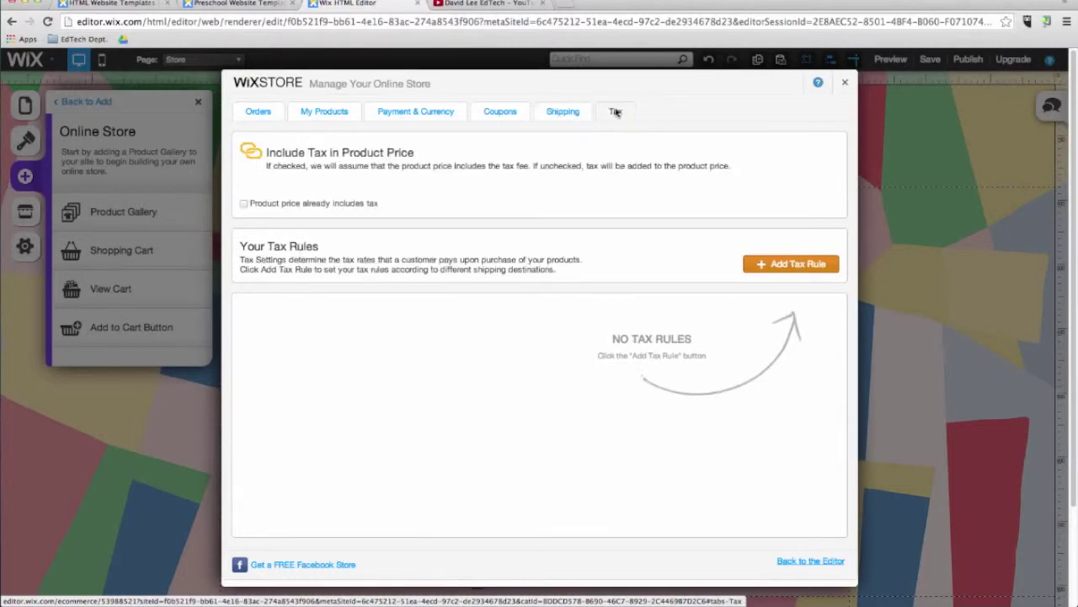
pyautogui.click(325, 113)
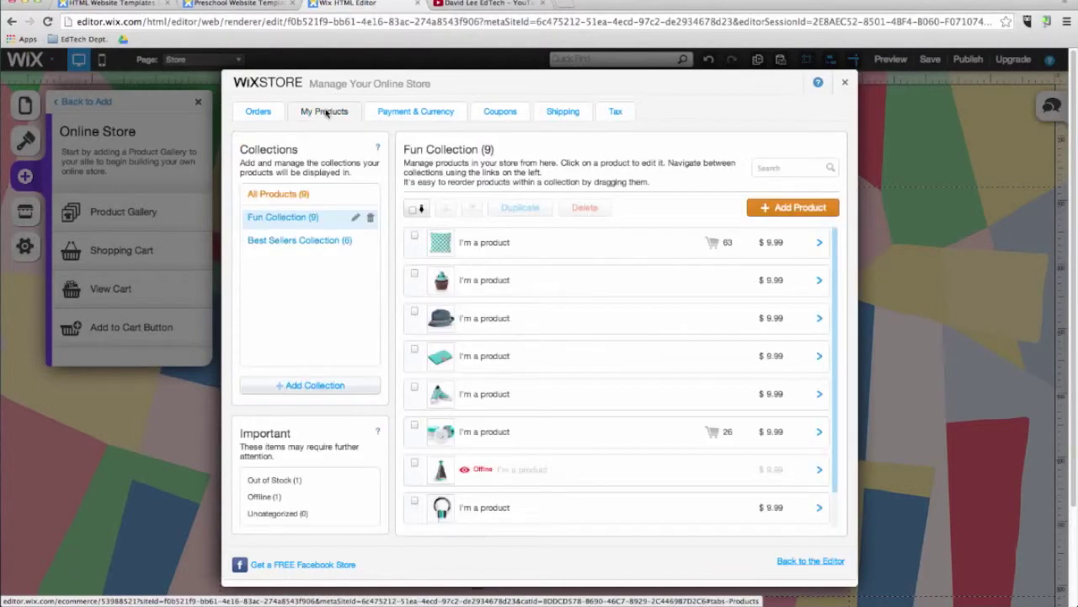
# Step: Inspect the first product's details, close the store manager and switch to the Home page
pyautogui.click(819, 242)
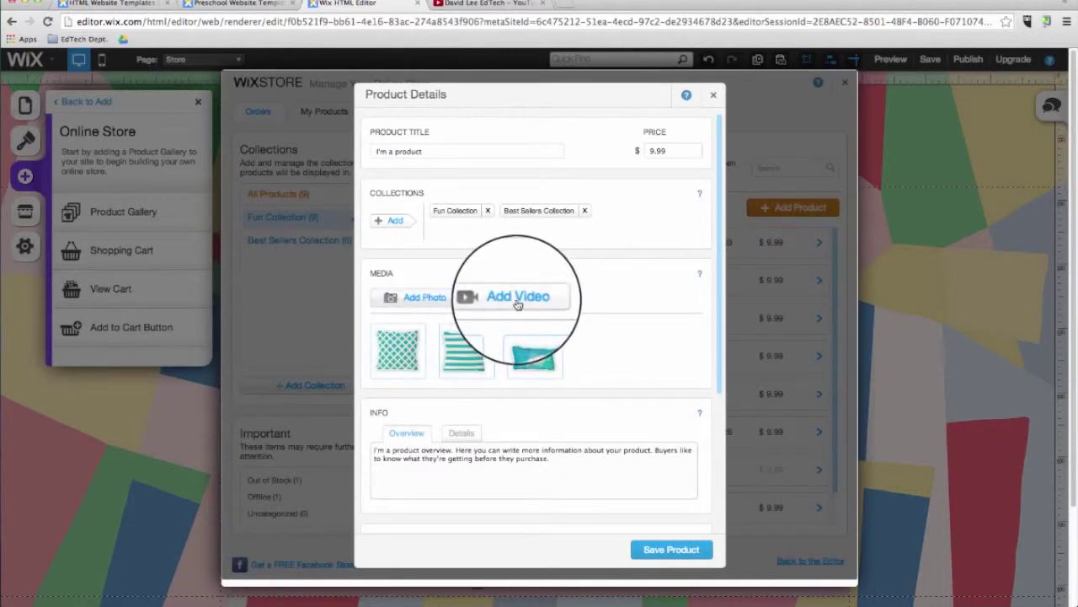
pyautogui.click(713, 95)
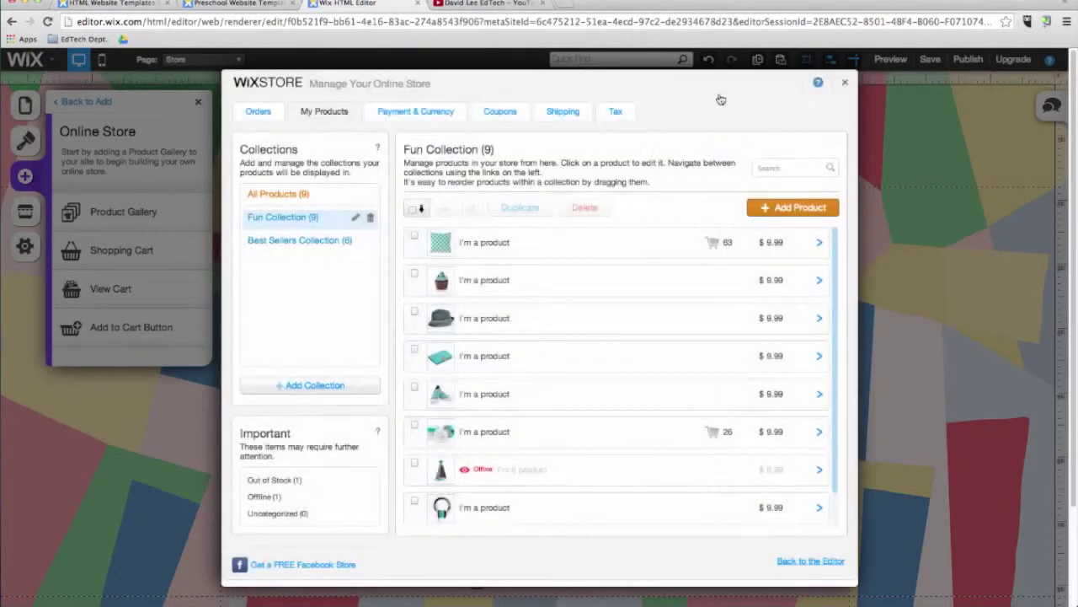
pyautogui.click(846, 87)
pyautogui.click(185, 59)
pyautogui.click(182, 83)
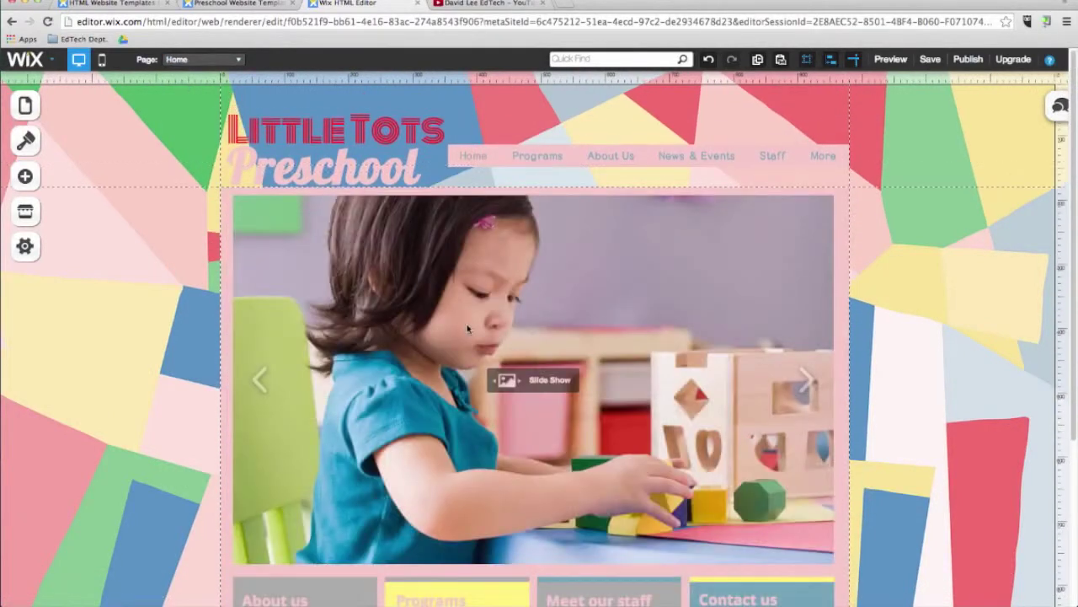
# Step: Lower the navigation menu slightly and place a social bar in the header's top right
pyautogui.moveTo(535, 160); pyautogui.dragTo(601, 175)
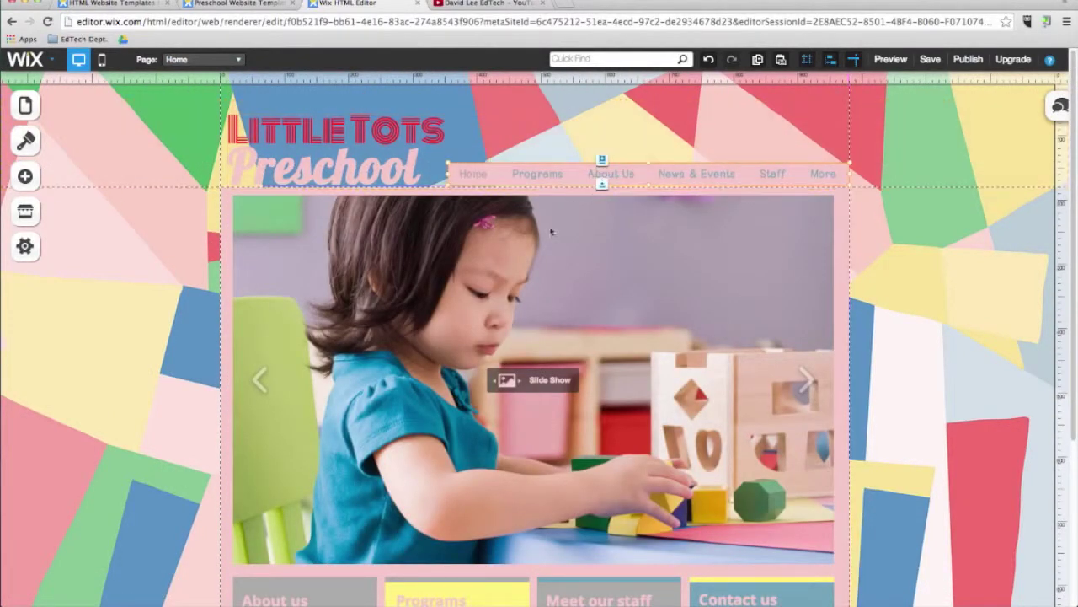
pyautogui.click(22, 180)
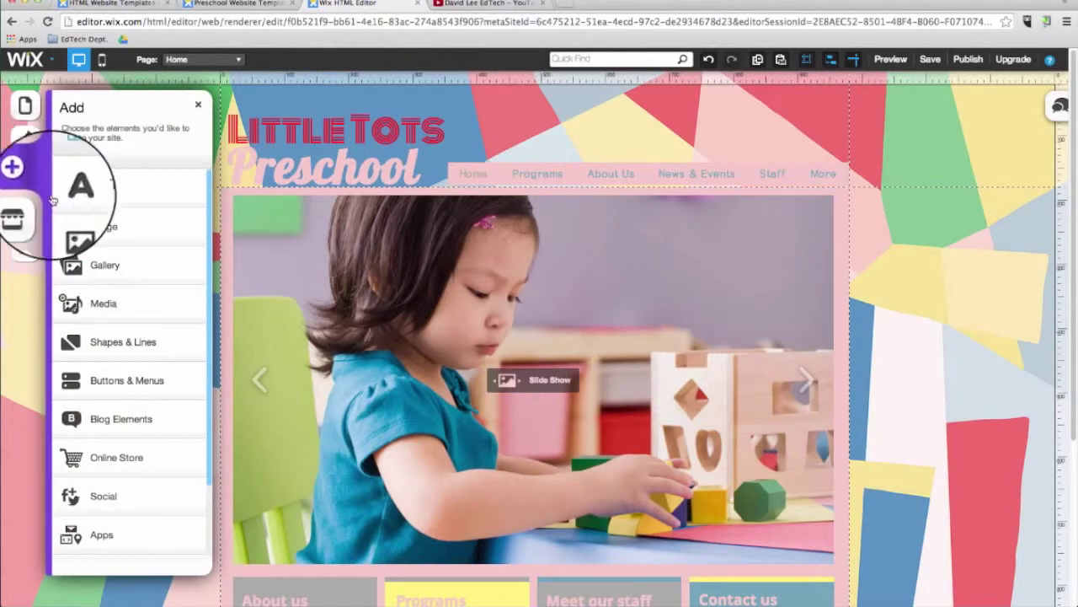
pyautogui.click(131, 500)
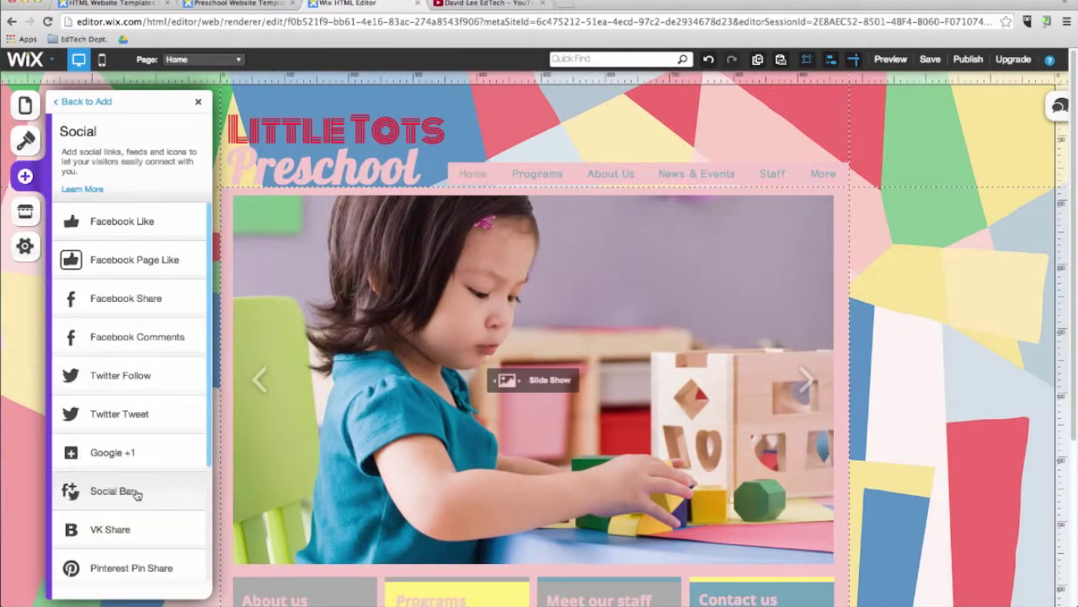
pyautogui.click(132, 492)
pyautogui.moveTo(784, 552); pyautogui.dragTo(810, 148)
# Step: Point the social bar's Facebook and Twitter icons to the teacher's own profile addresses
pyautogui.click(875, 173)
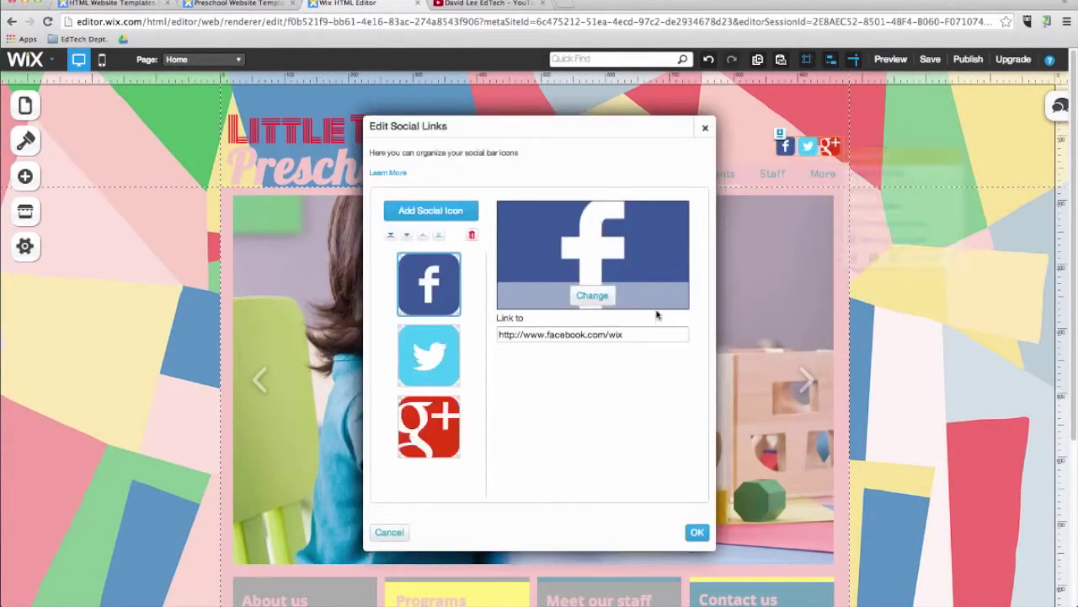
pyautogui.click(615, 337)
pyautogui.write('davidleeedtech')
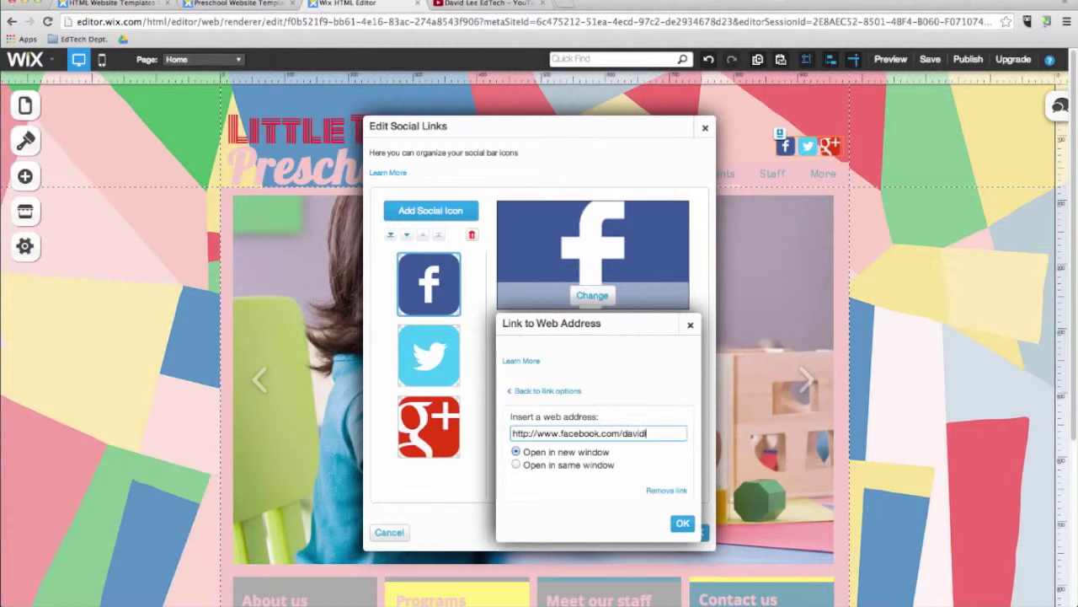
pyautogui.click(682, 523)
pyautogui.click(429, 354)
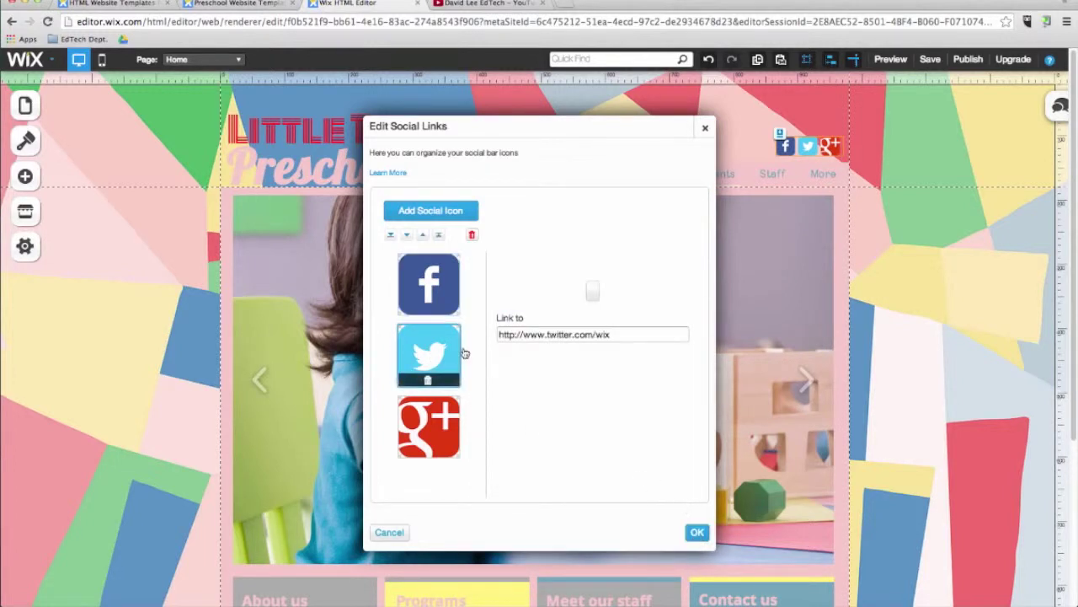
pyautogui.click(603, 334)
pyautogui.write('davidleeedtech')
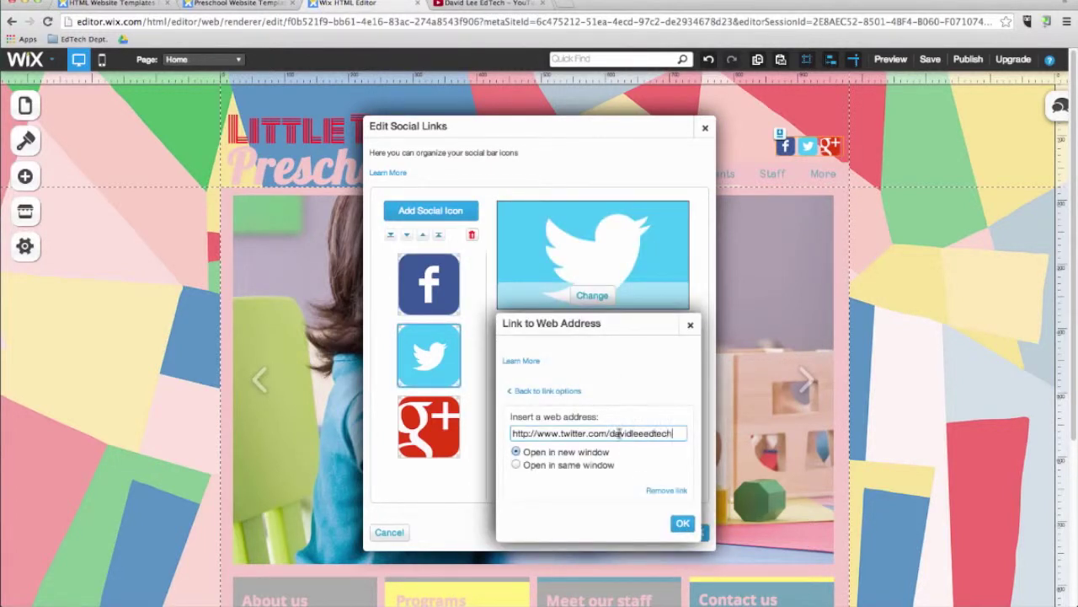
pyautogui.click(683, 523)
# Step: Set the Google+ icon to the teacher's profile address, save the social links and preview the site
pyautogui.click(429, 426)
pyautogui.click(603, 335)
pyautogui.doubleClick(634, 433)
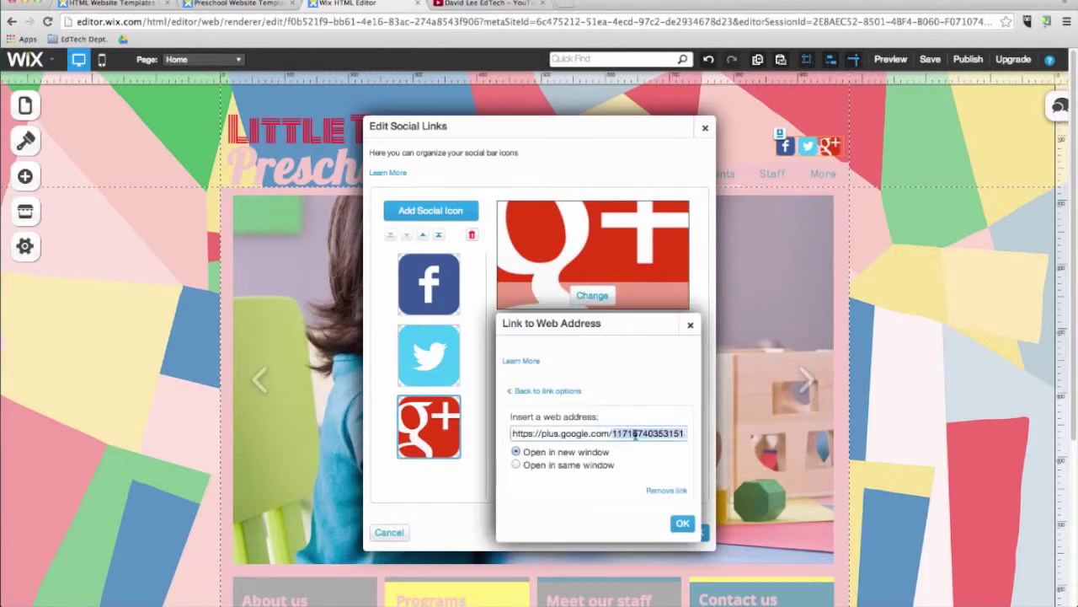
pyautogui.write('+')
pyautogui.write('davidleeedtechorg/pos')
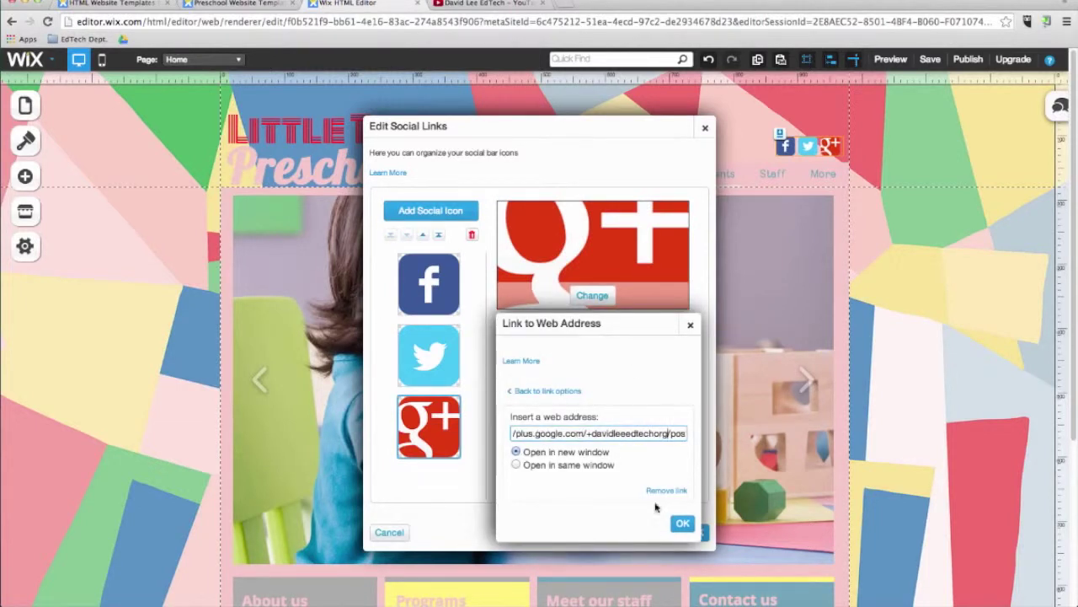
pyautogui.click(682, 523)
pyautogui.click(695, 533)
pyautogui.click(891, 59)
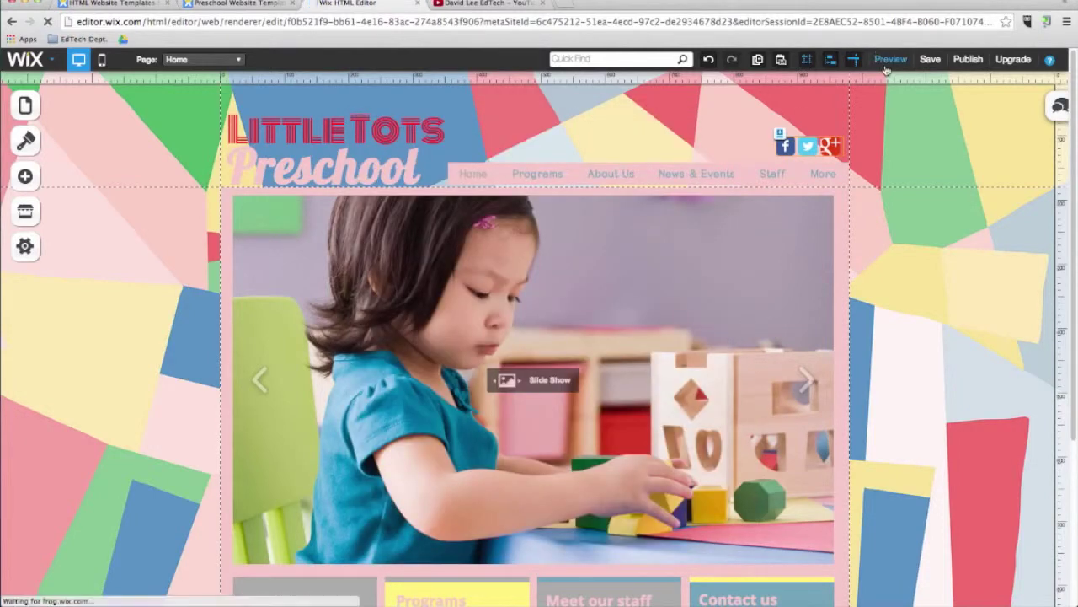
pyautogui.click(806, 149)
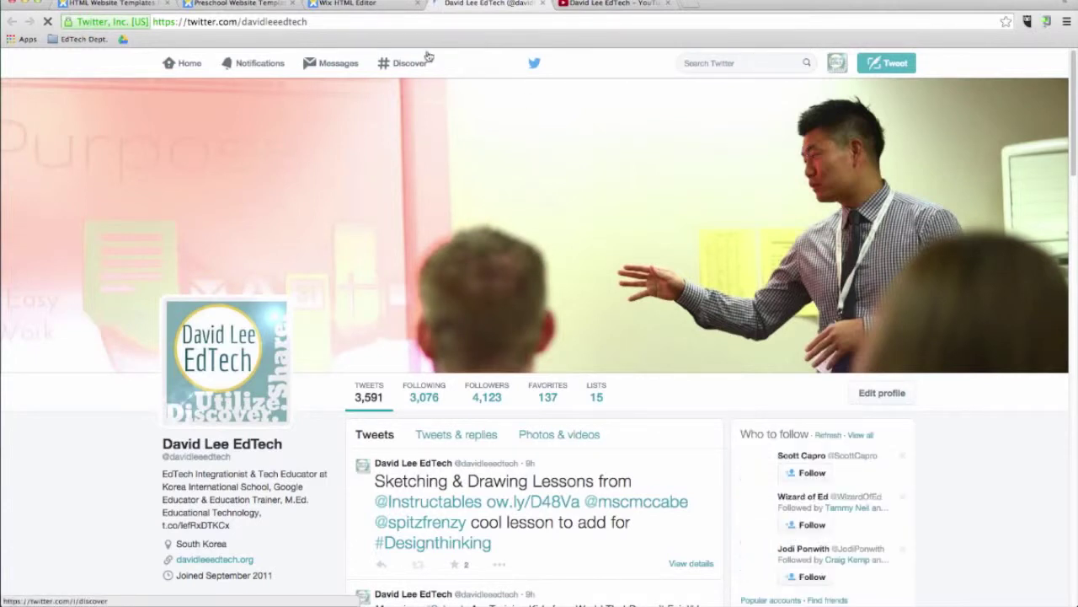
pyautogui.click(542, 4)
pyautogui.click(542, 3)
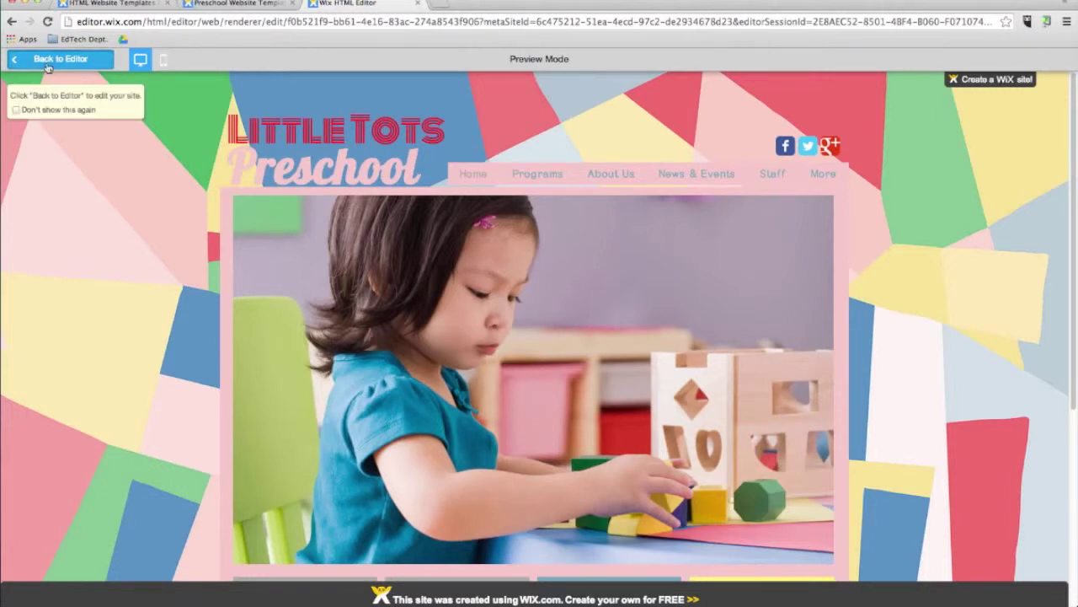
pyautogui.click(48, 60)
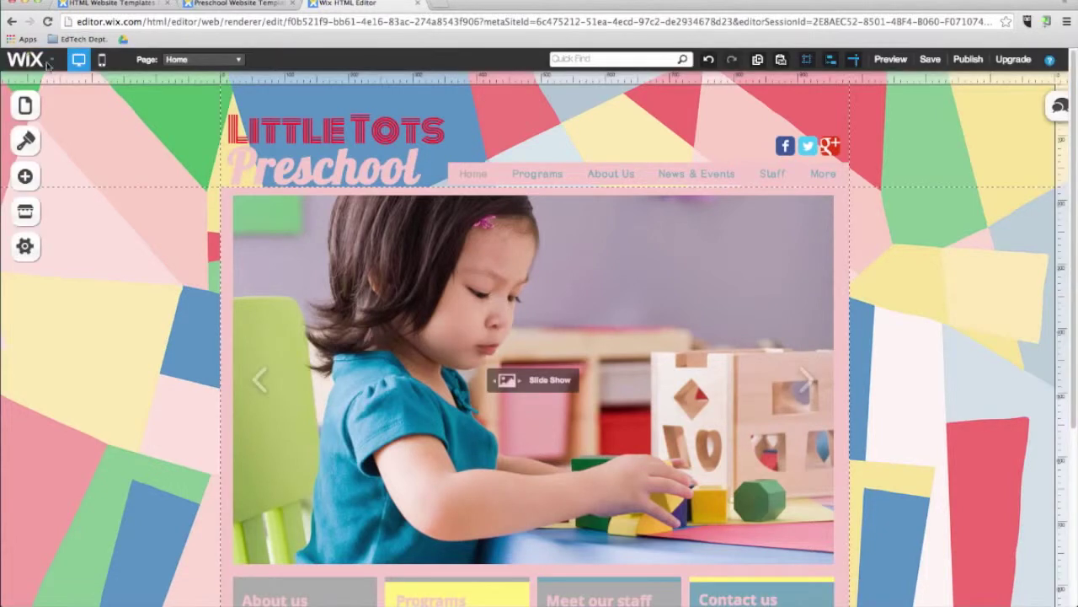
pyautogui.click(25, 213)
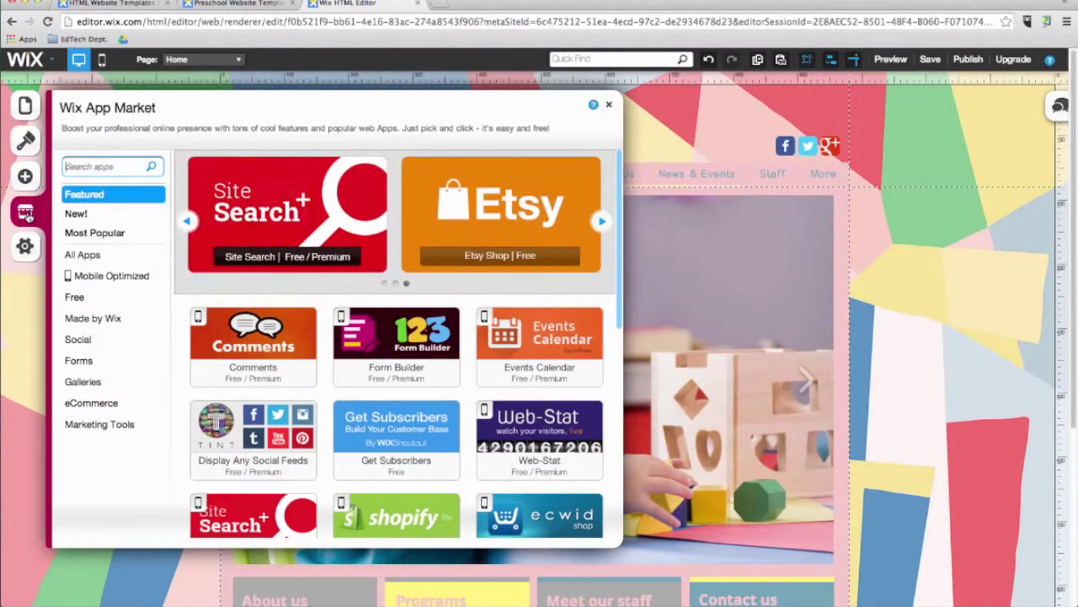
pyautogui.click(611, 103)
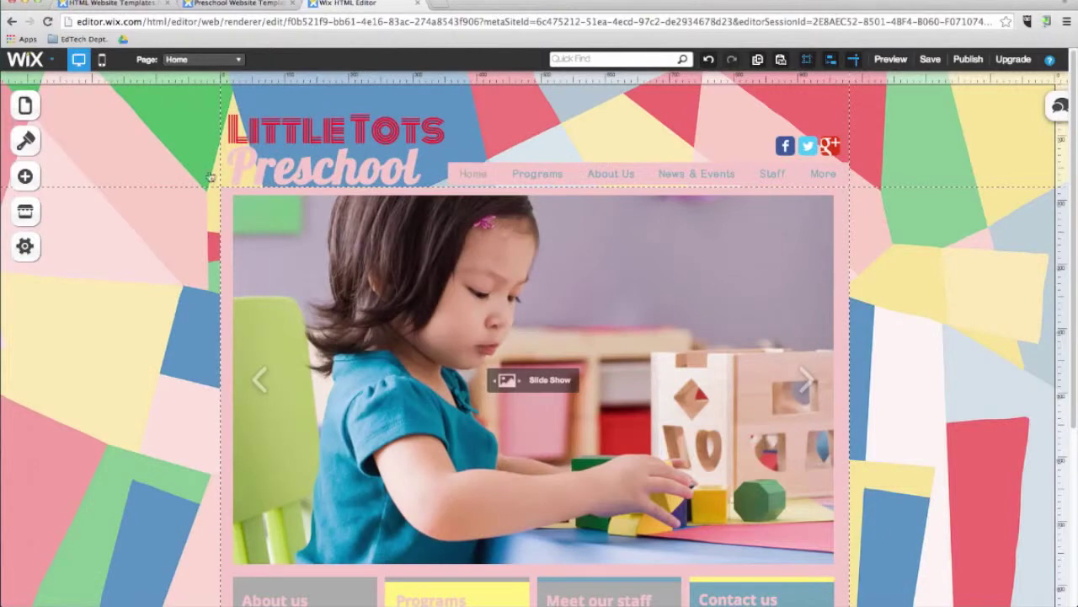
# Step: Go to the Contact page and delete its existing map
pyautogui.click(181, 59)
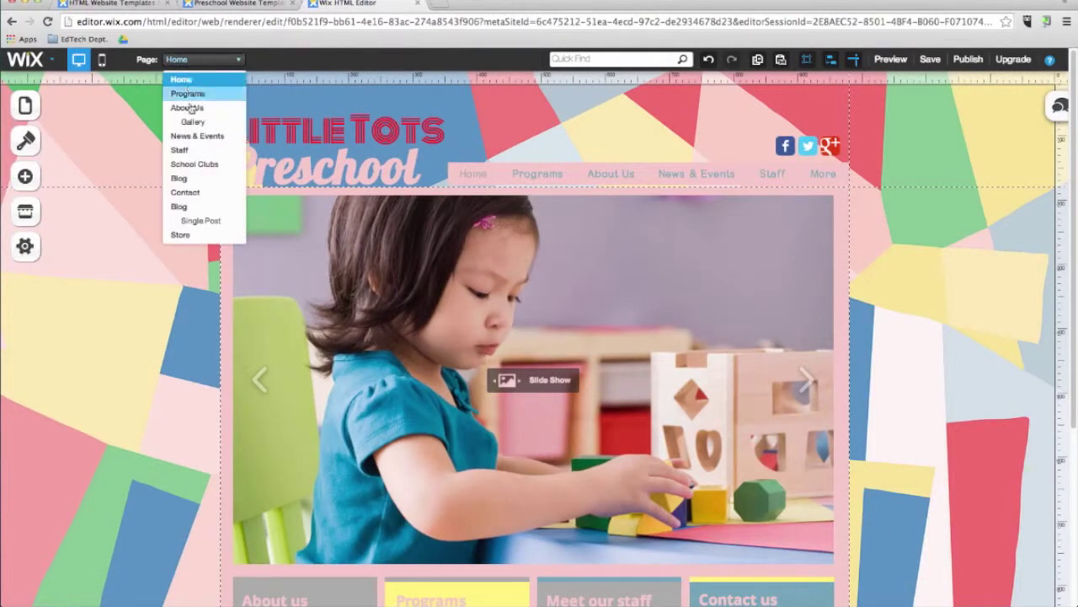
pyautogui.click(180, 195)
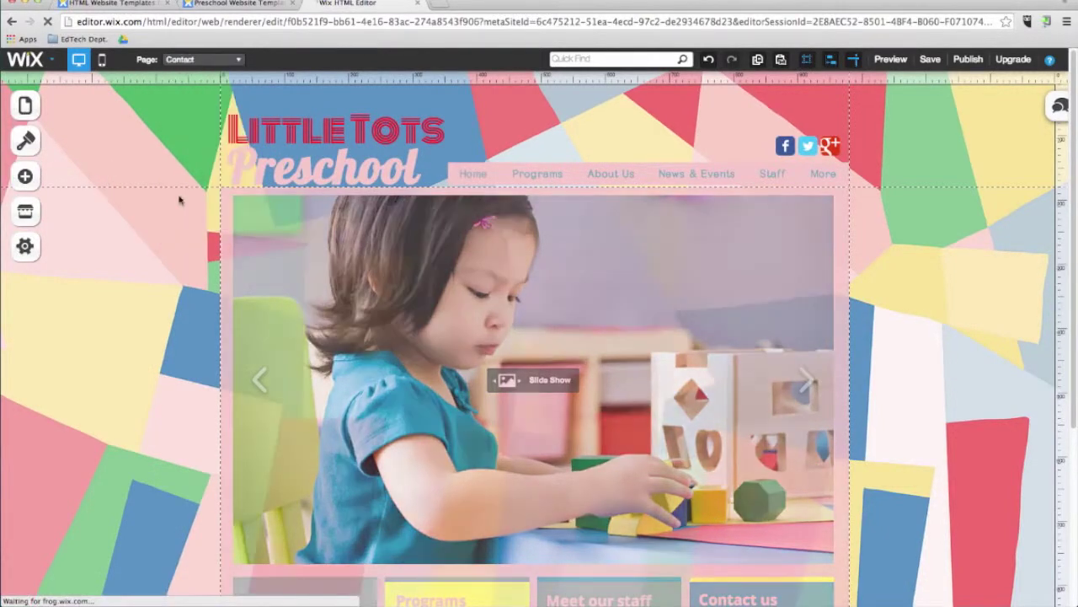
pyautogui.click(253, 245)
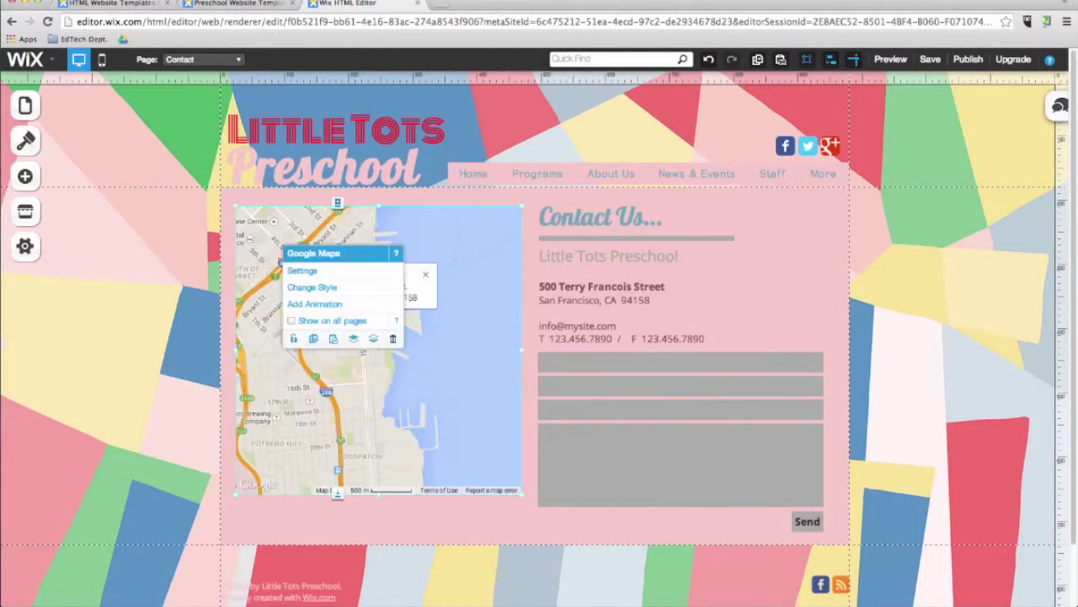
pyautogui.press('Delete')
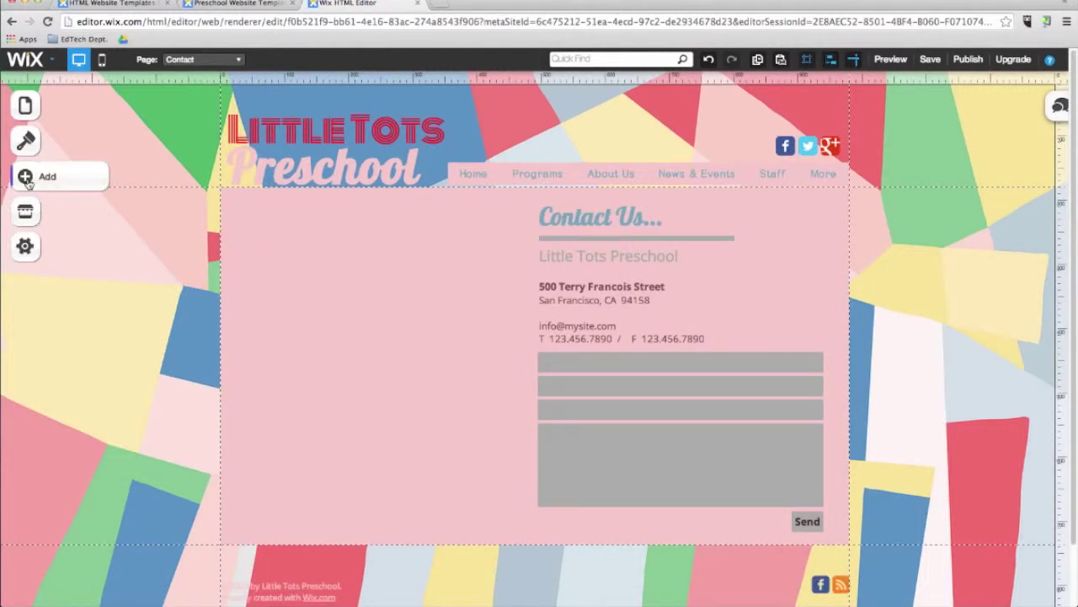
# Step: Add a Google Maps element left of the contact details, sized narrower and taller
pyautogui.click(26, 178)
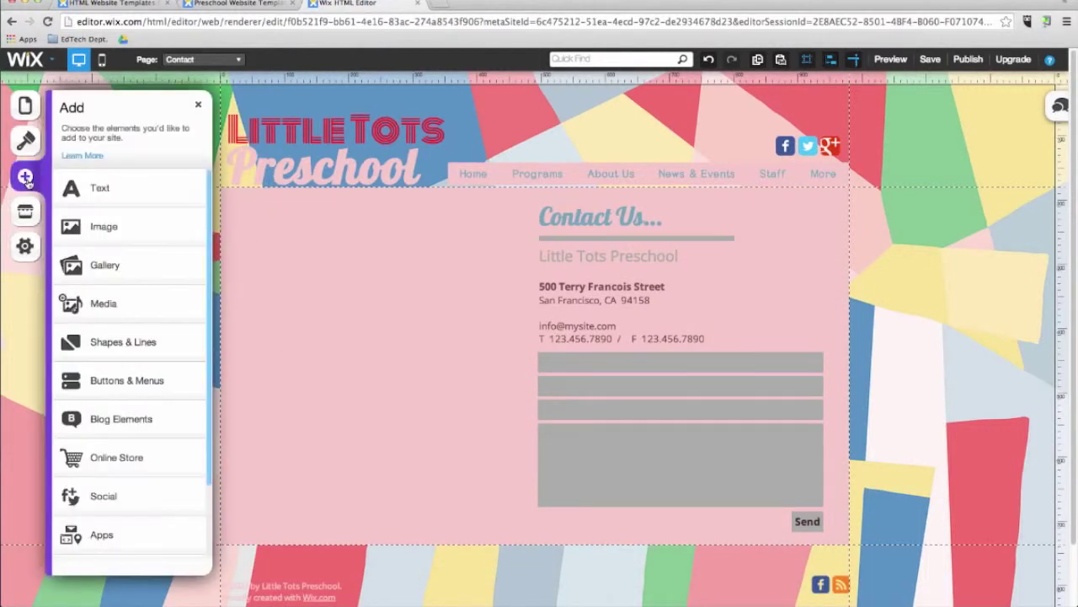
pyautogui.click(103, 529)
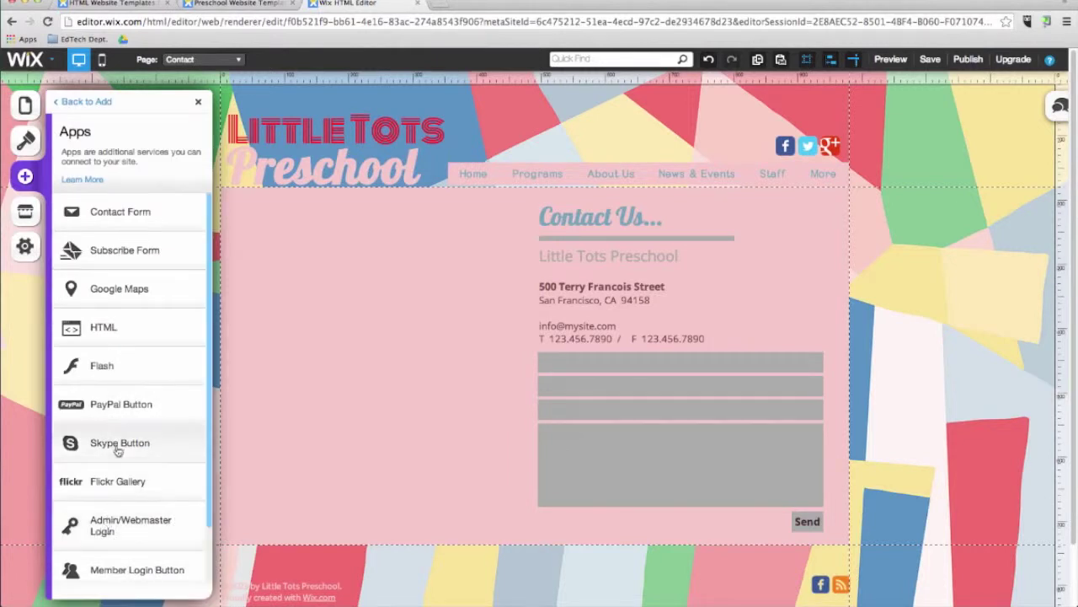
pyautogui.click(131, 295)
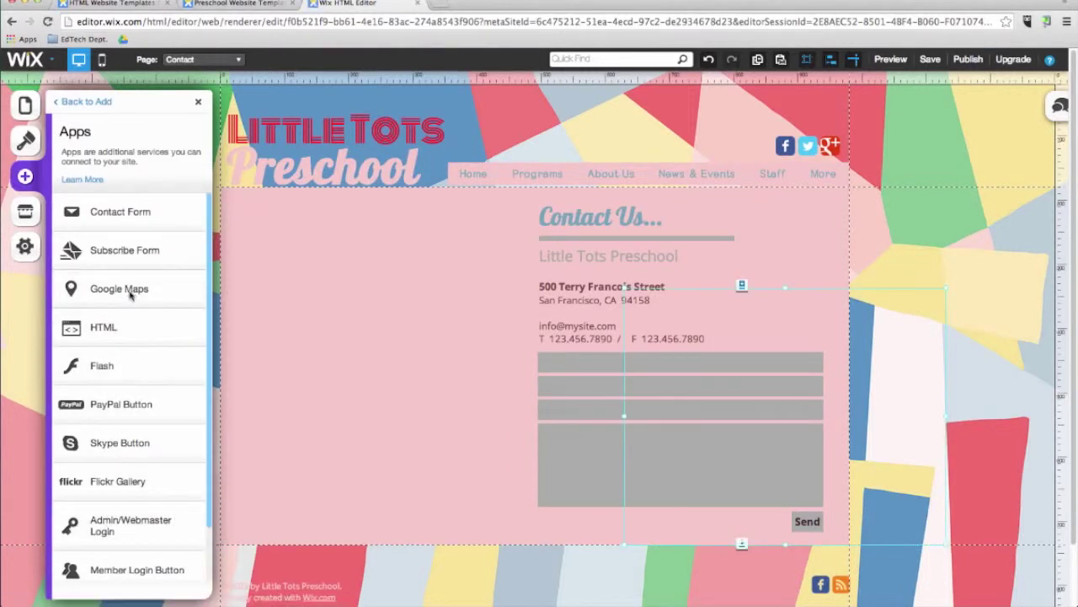
pyautogui.moveTo(708, 418); pyautogui.dragTo(346, 362)
pyautogui.moveTo(554, 471); pyautogui.dragTo(520, 500)
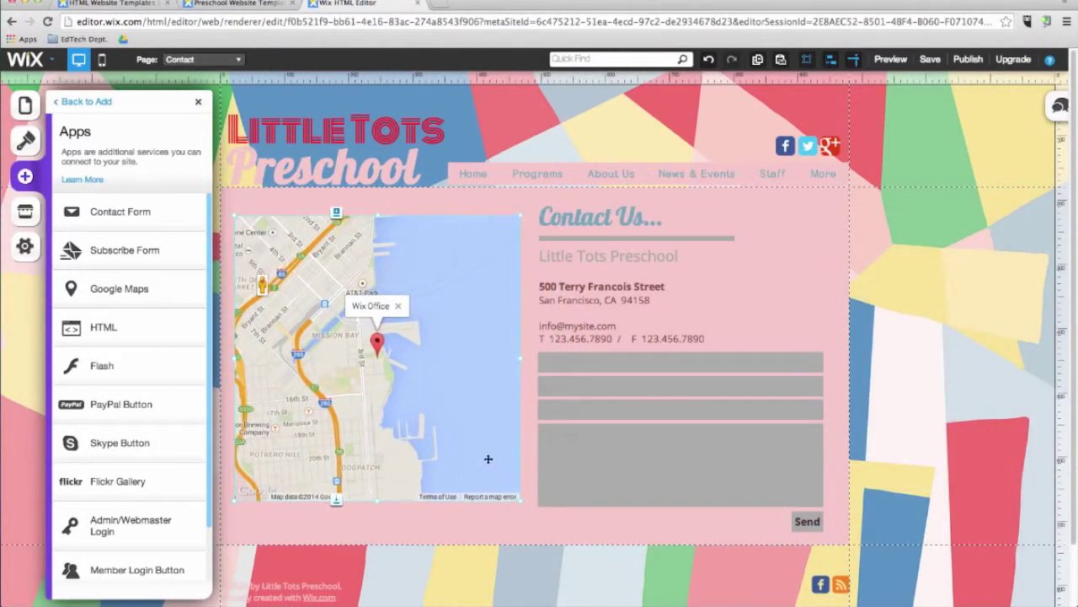
# Step: Set the map to the school's pasted address with its marker labelled Korea International School
pyautogui.click(416, 354)
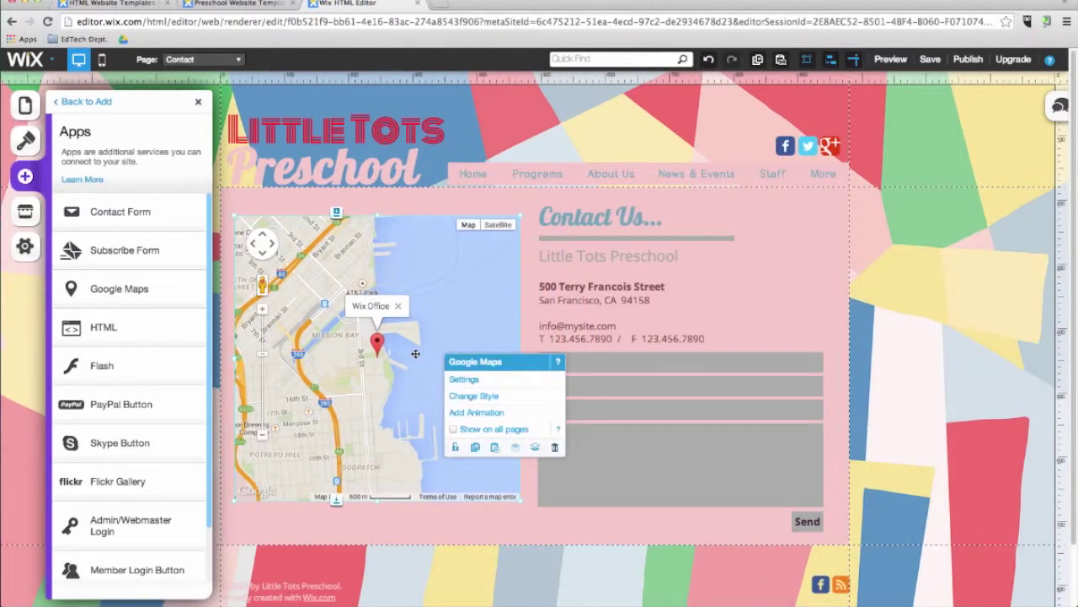
pyautogui.click(463, 381)
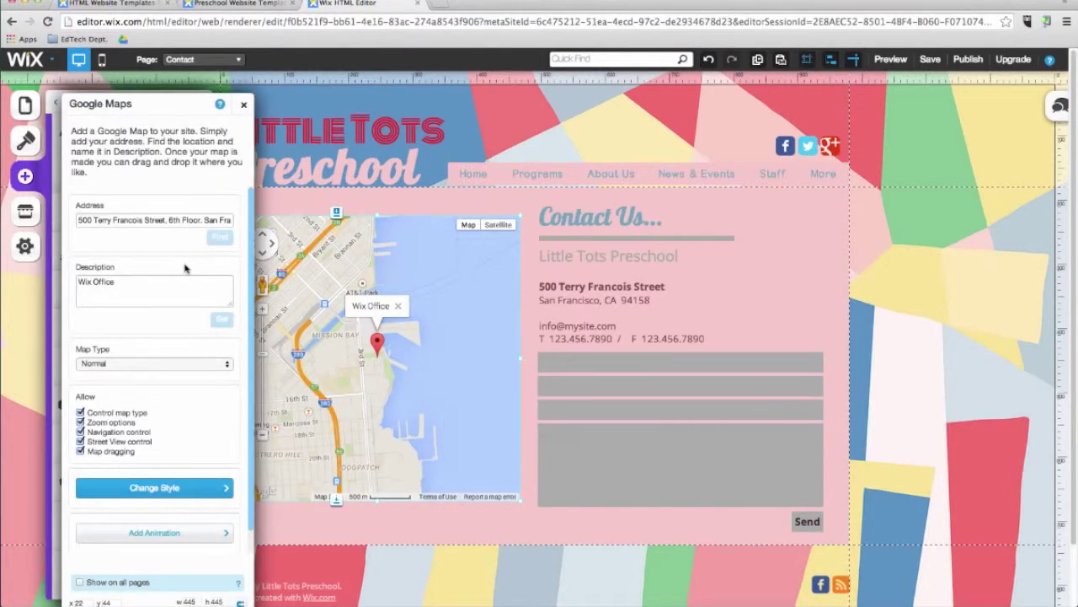
pyautogui.tripleClick(144, 220)
pyautogui.press('BackSpace')
pyautogui.write('Seongnam-si, Gyeonggi-do Korea 463-420')
pyautogui.click(223, 245)
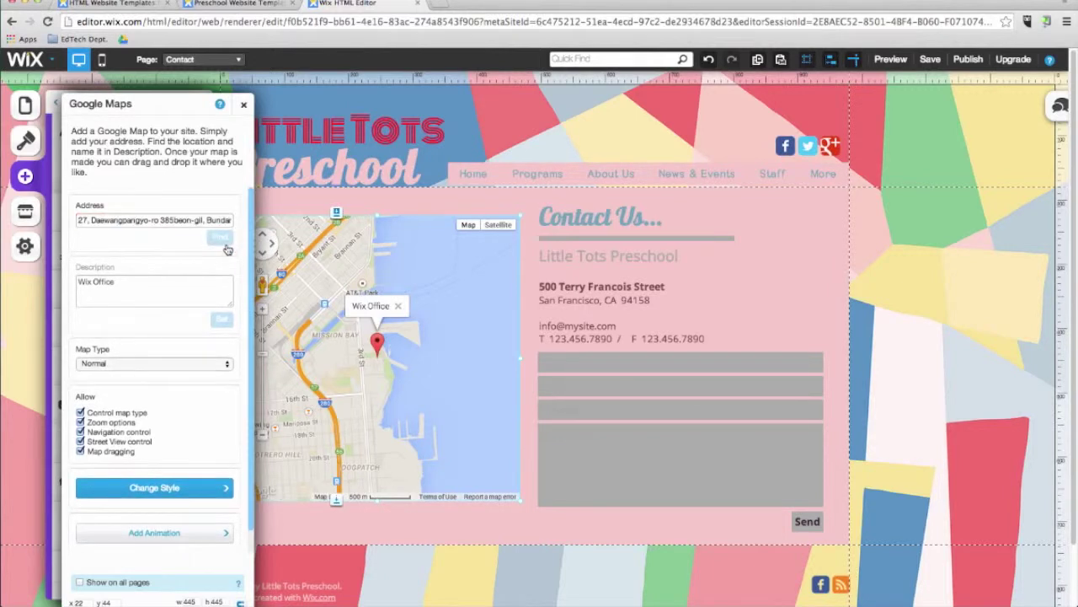
pyautogui.tripleClick(141, 281)
pyautogui.write('Korea International School')
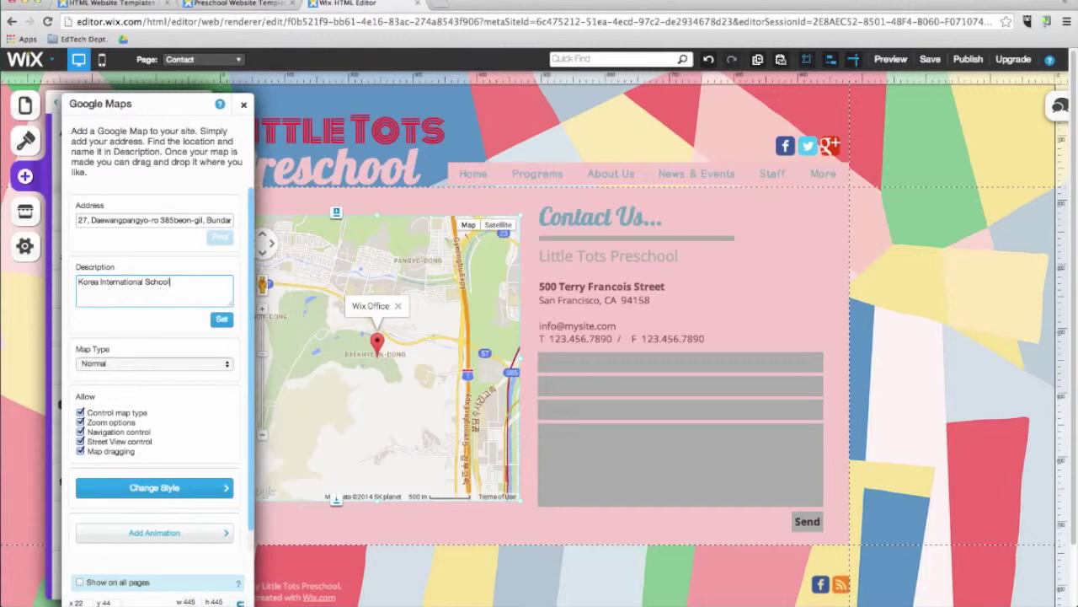
pyautogui.click(221, 318)
pyautogui.click(243, 104)
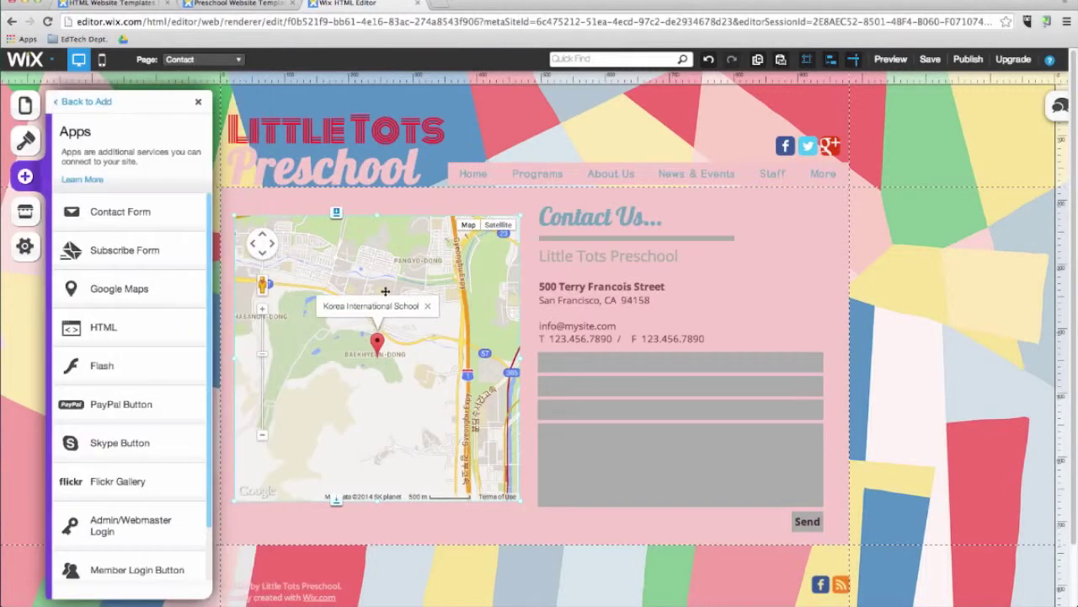
pyautogui.click(200, 102)
pyautogui.click(25, 176)
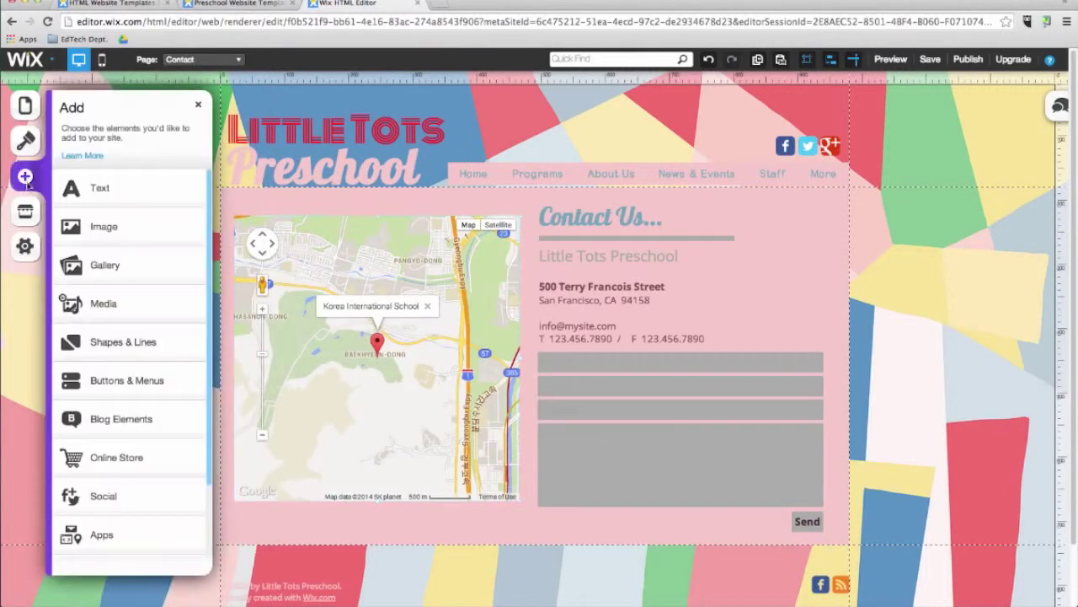
# Step: Try an HTML embed on the Contact page in HTML code mode, then delete it
pyautogui.click(97, 552)
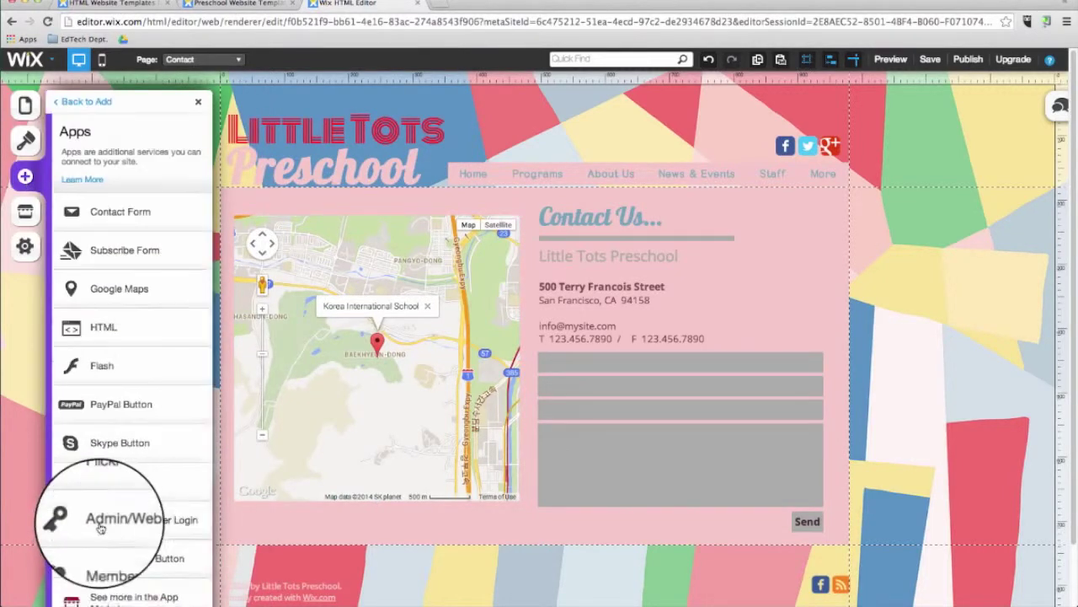
pyautogui.click(136, 337)
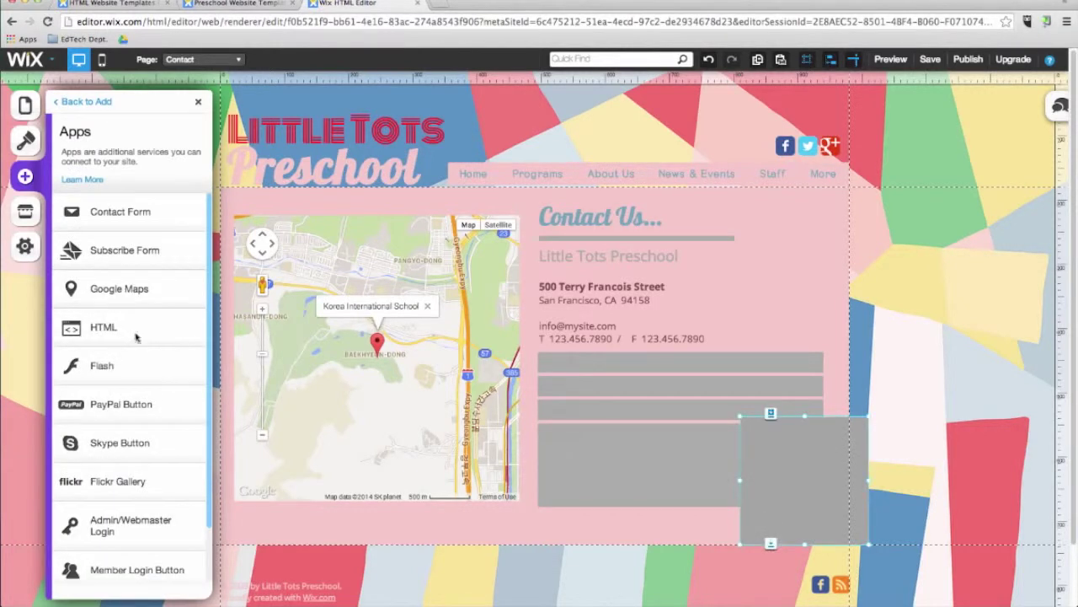
pyautogui.click(852, 528)
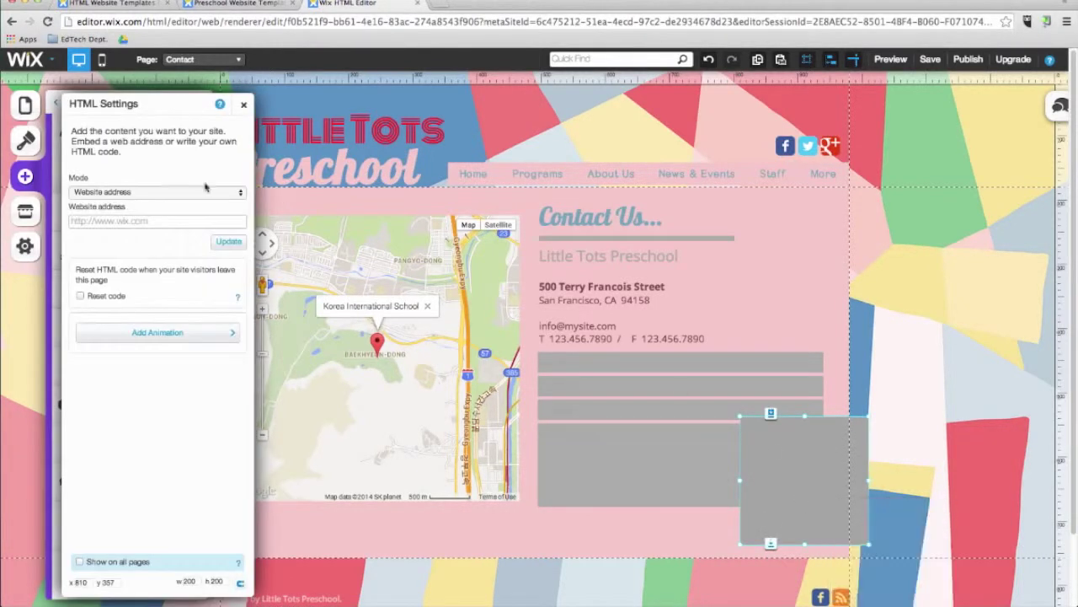
pyautogui.click(128, 192)
pyautogui.click(124, 211)
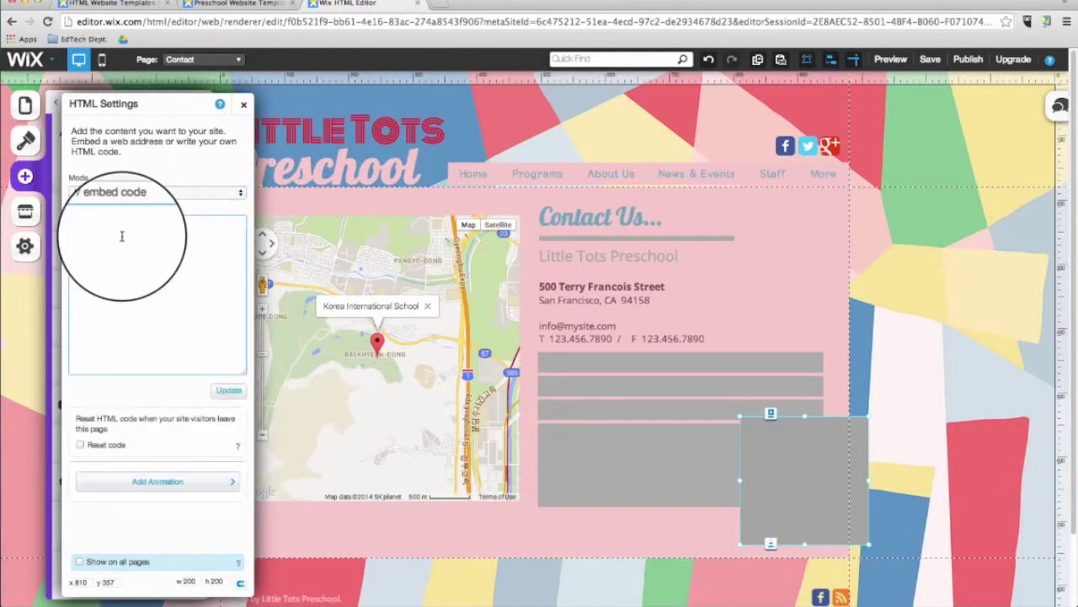
pyautogui.click(244, 107)
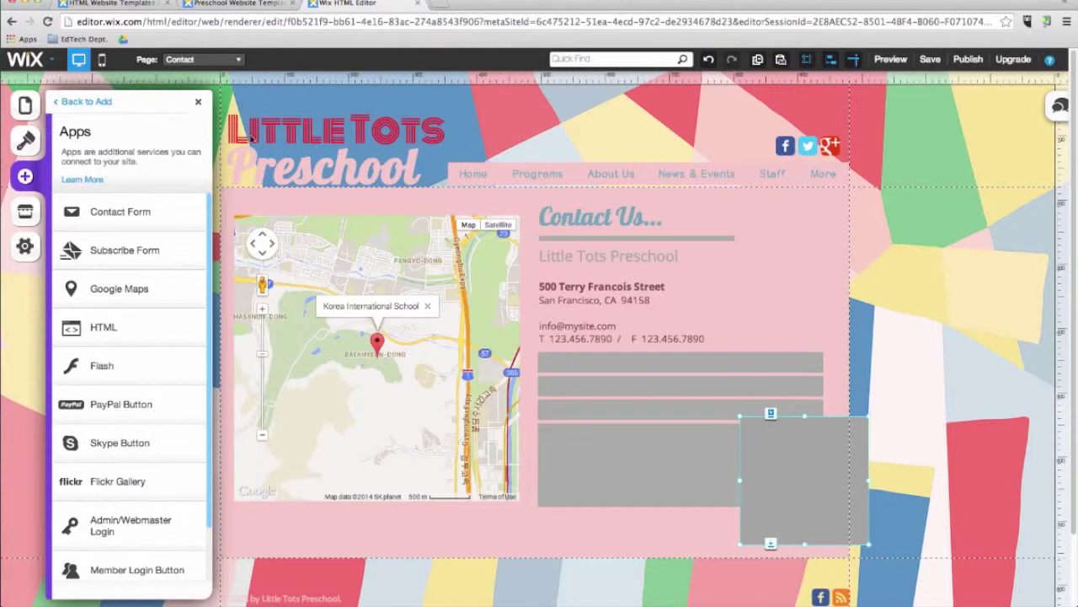
pyautogui.press('Delete')
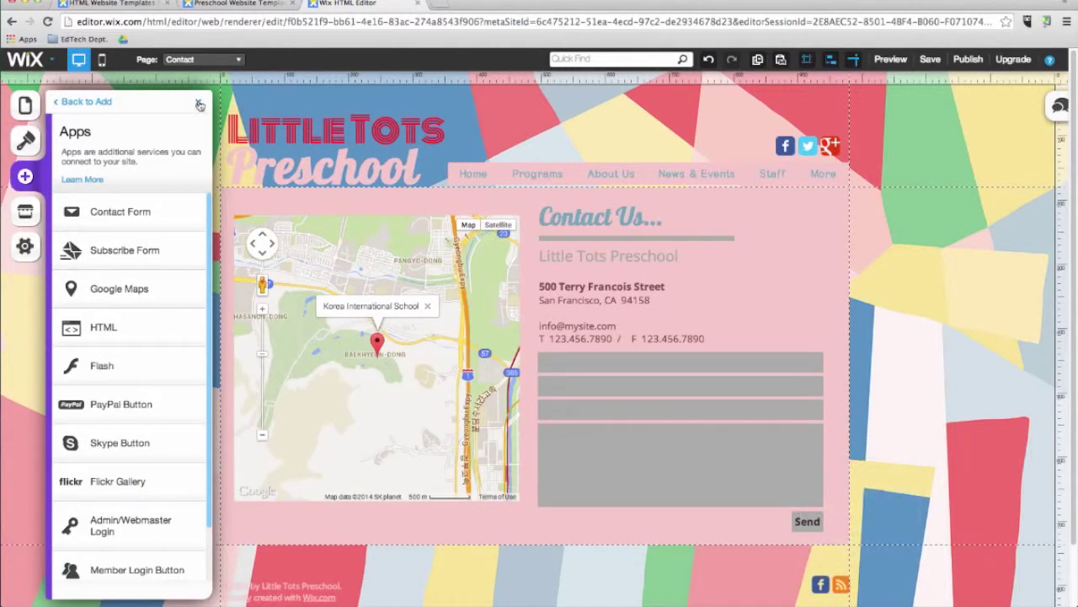
# Step: Close the apps list and switch to editing the Home page
pyautogui.click(200, 103)
pyautogui.click(202, 60)
pyautogui.click(208, 79)
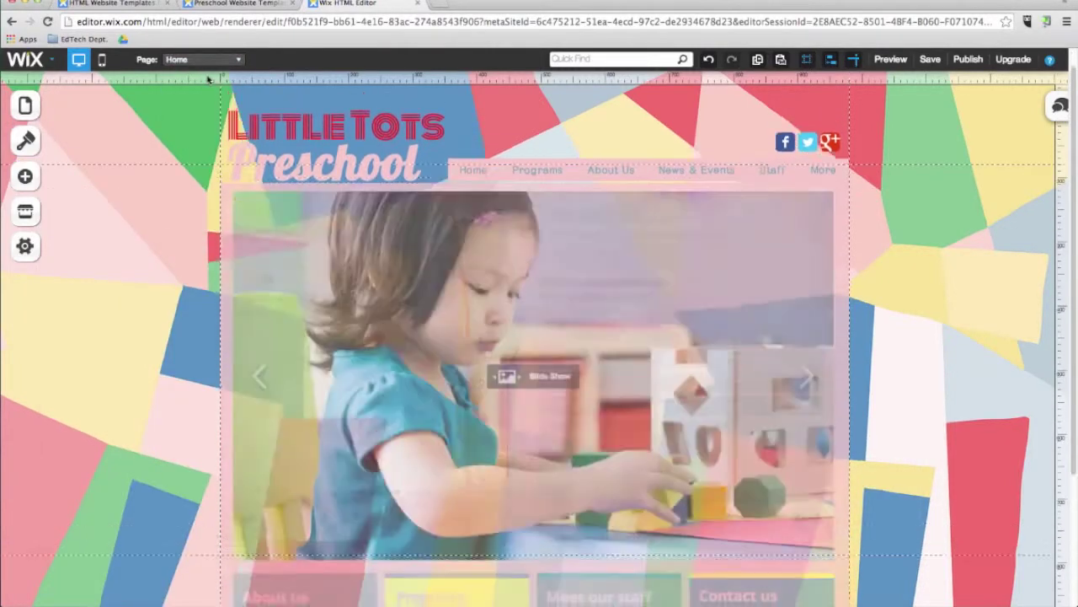
# Step: Add the FAQs list template with three sample questions to the site
pyautogui.click(26, 177)
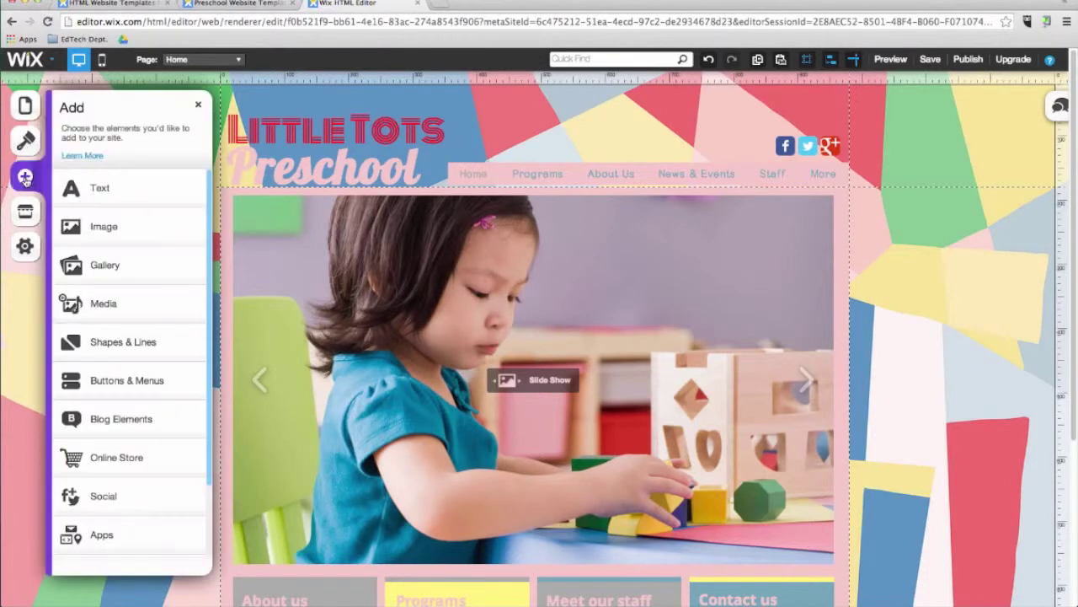
pyautogui.scroll(-2, 72, 305)
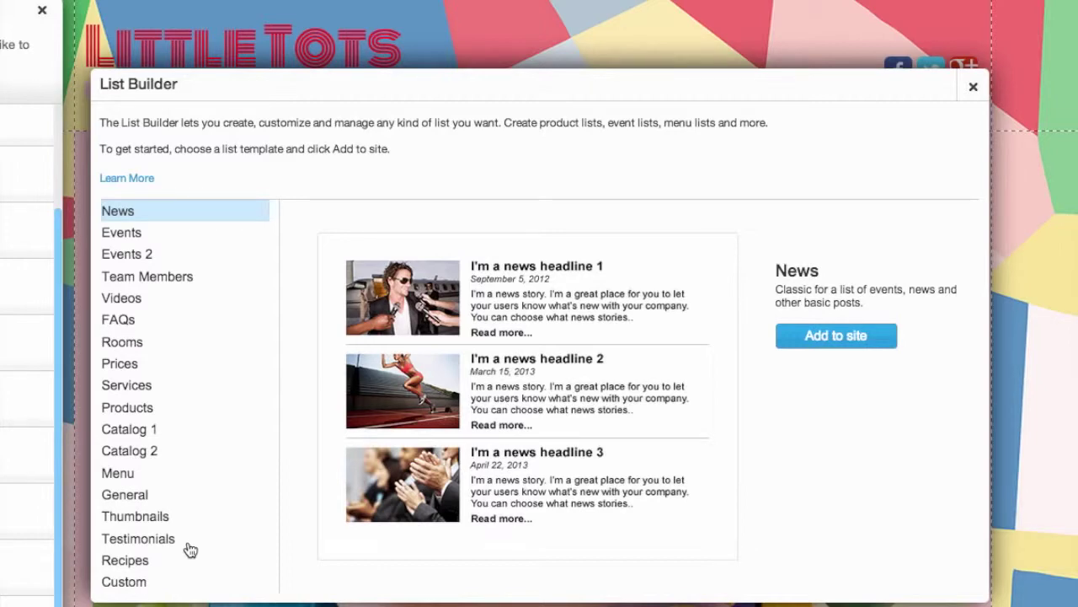
pyautogui.click(126, 322)
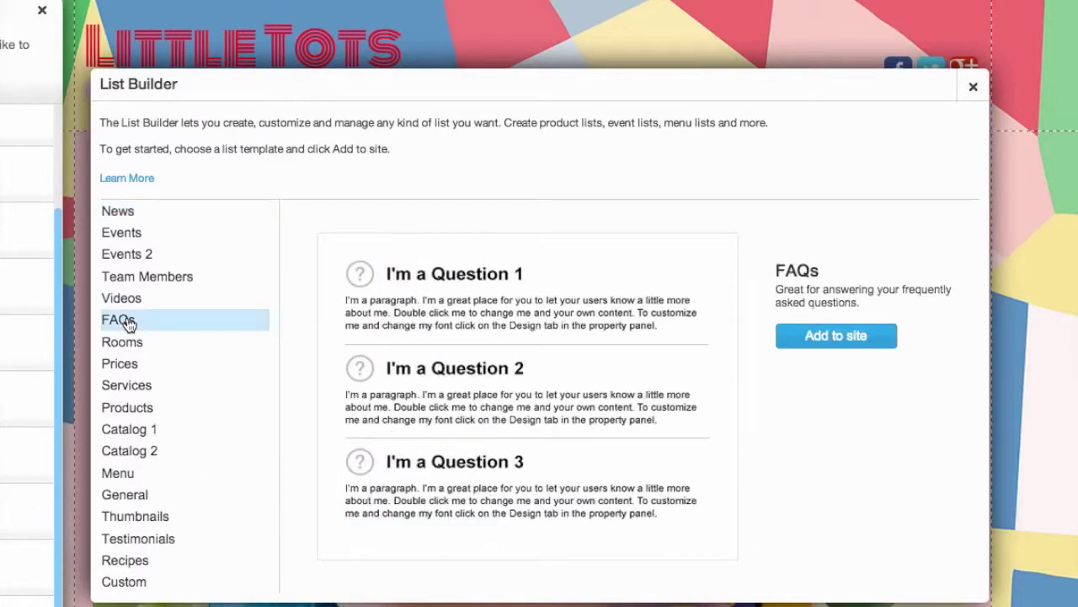
pyautogui.click(832, 337)
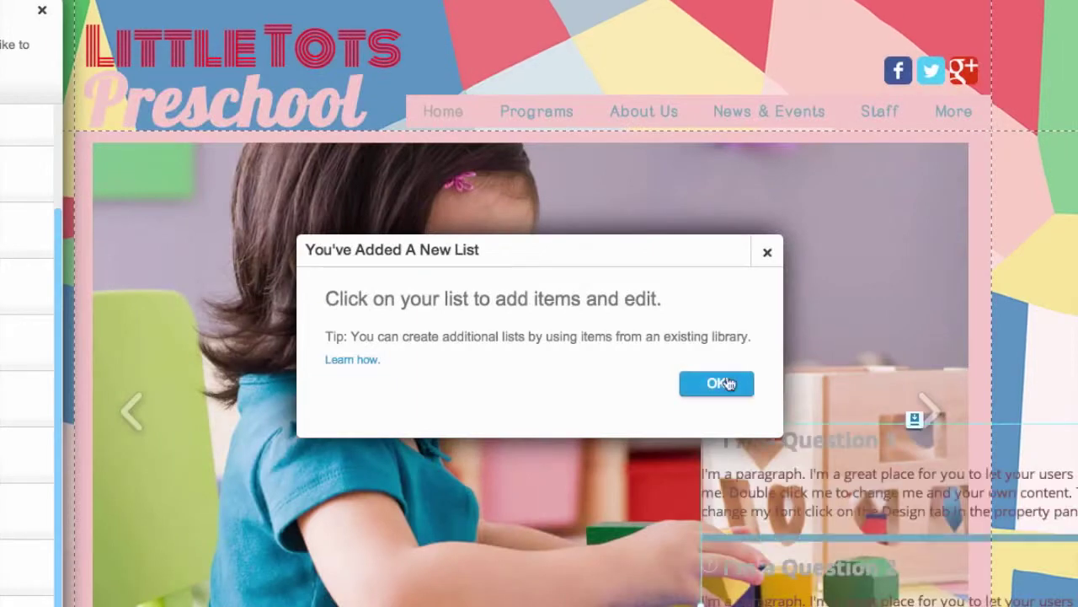
pyautogui.click(720, 383)
# Step: Position the FAQ list below the four info boxes, then open the Wix App Market
pyautogui.moveTo(817, 479); pyautogui.dragTo(353, 326)
pyautogui.rightClick(354, 325)
pyautogui.press('Escape')
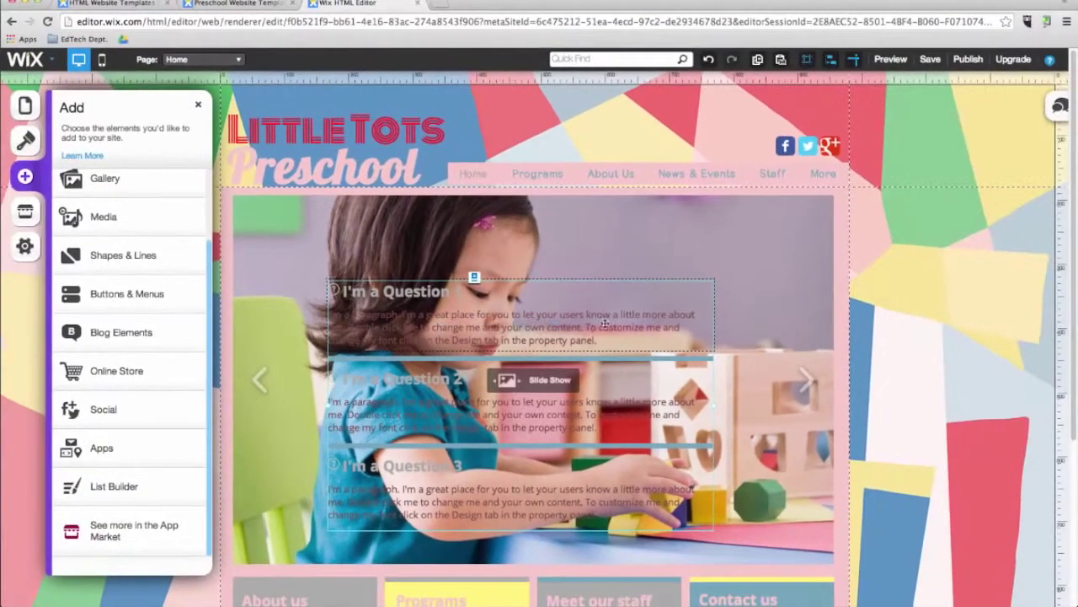
pyautogui.moveTo(565, 326); pyautogui.dragTo(632, 520)
pyautogui.scroll(-2, 481, 472)
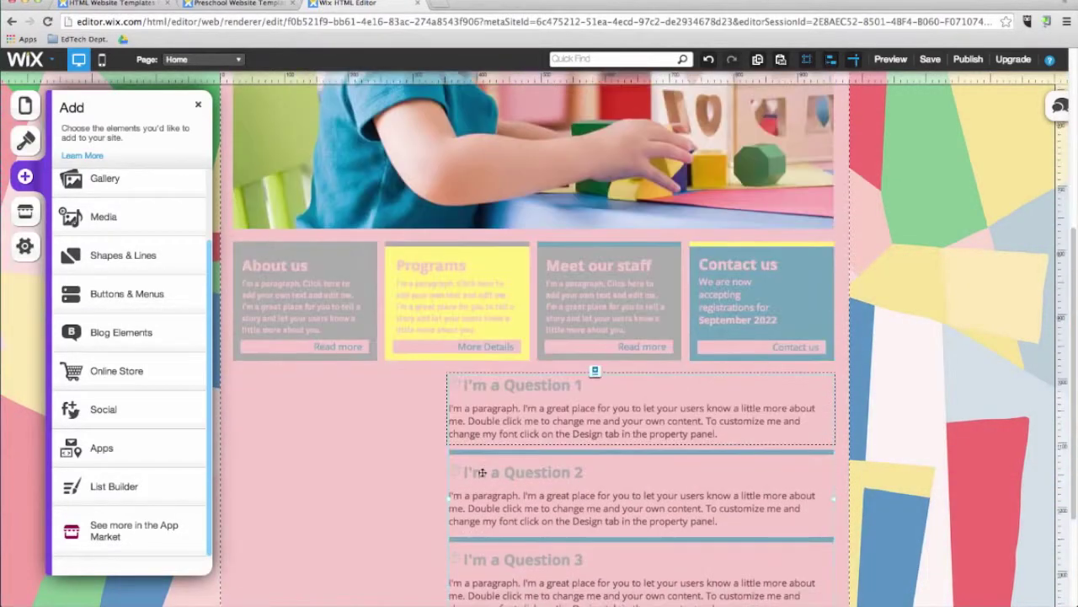
pyautogui.scroll(-1, 390, 497)
pyautogui.click(390, 490)
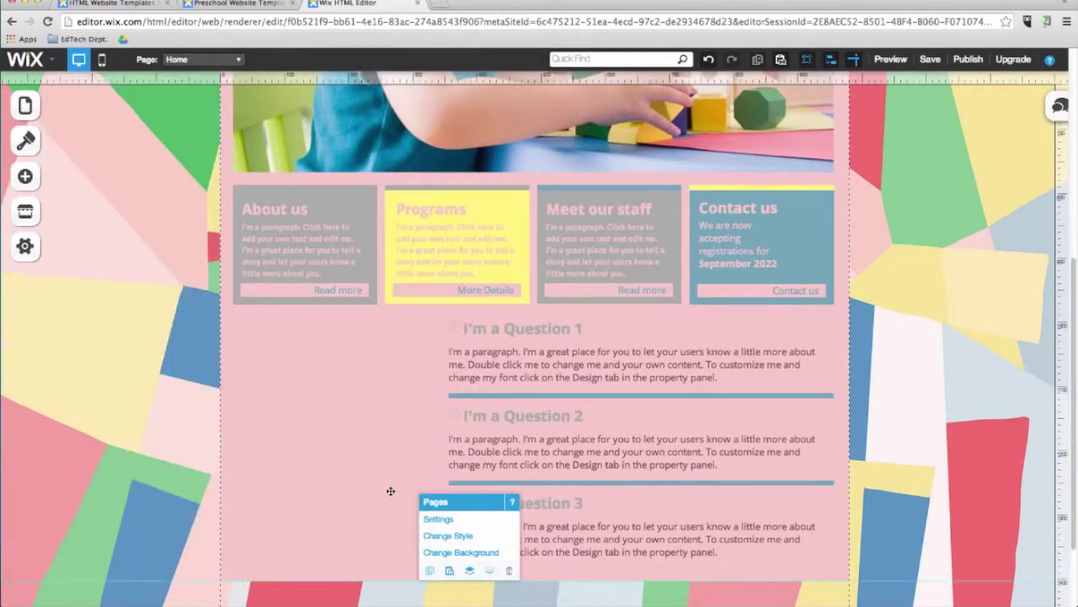
pyautogui.click(27, 217)
pyautogui.click(28, 217)
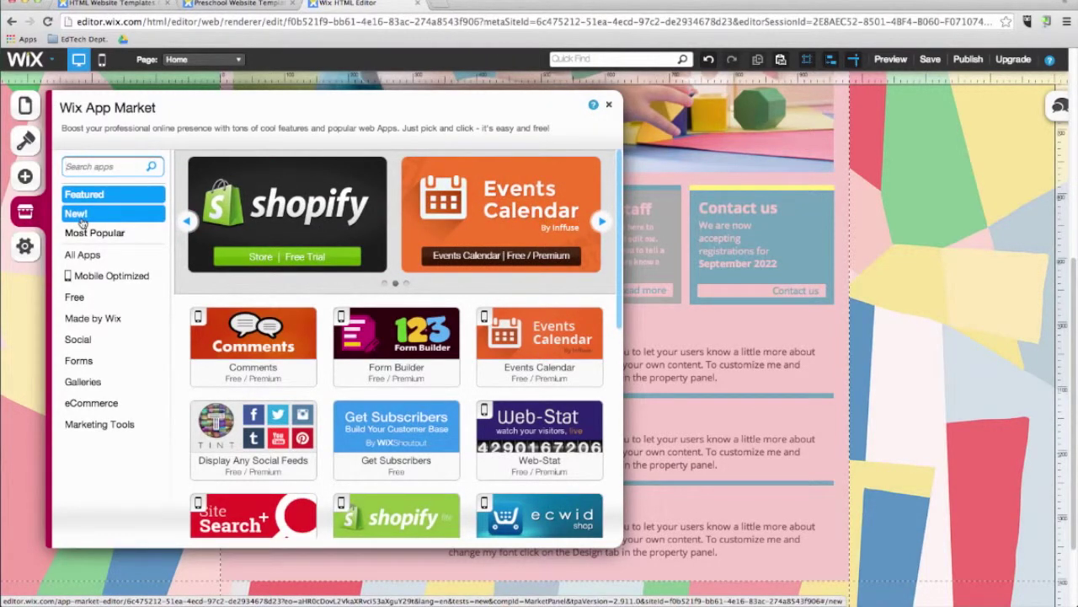
# Step: Browse the App Market's New apps, look at Twitter Feed's details, then list the Social apps
pyautogui.click(77, 214)
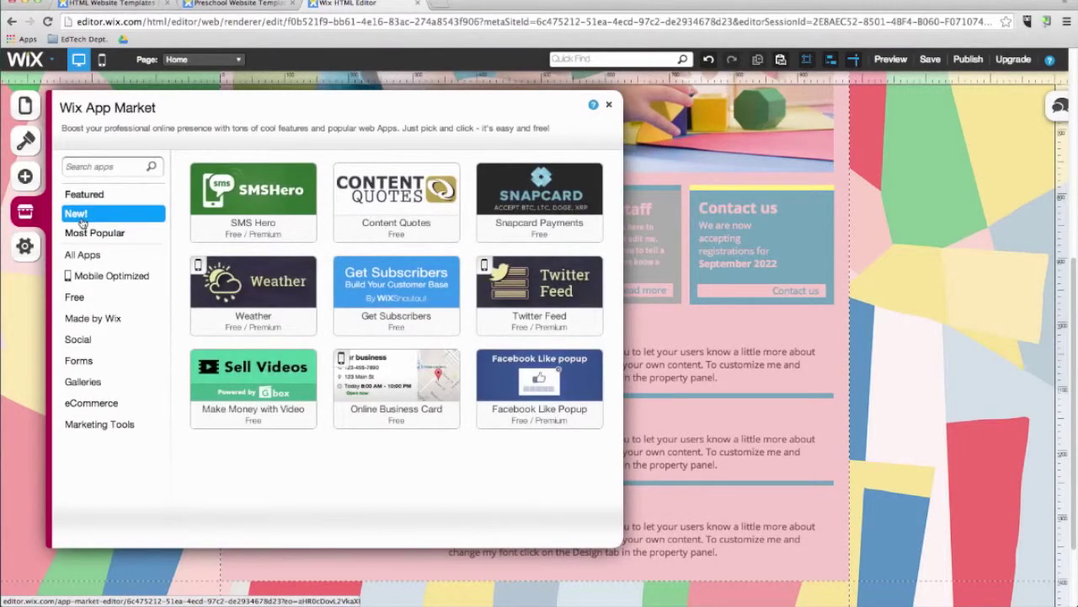
pyautogui.click(549, 294)
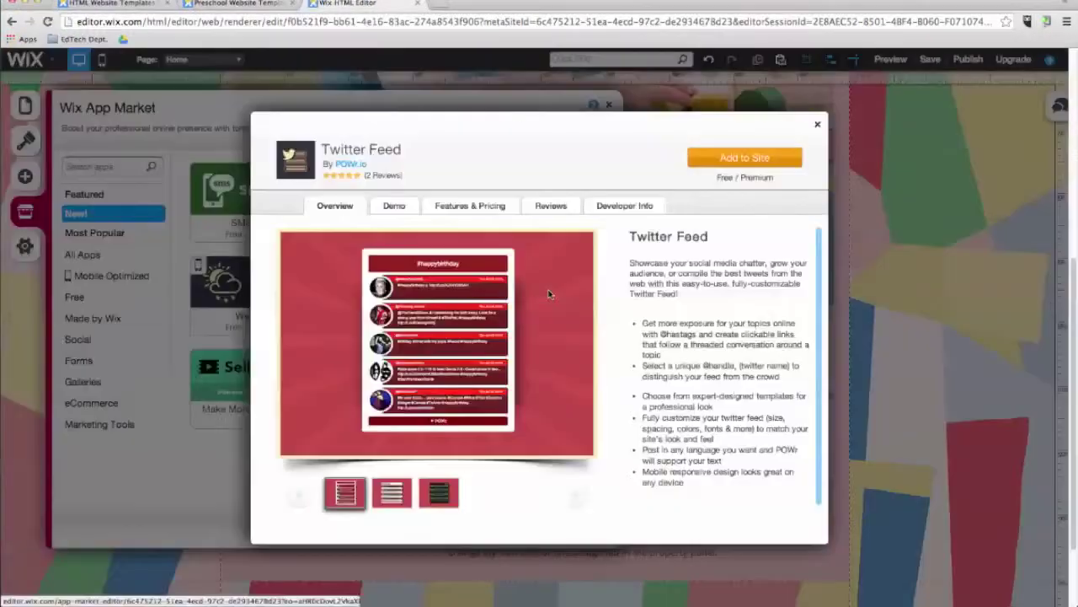
pyautogui.click(817, 125)
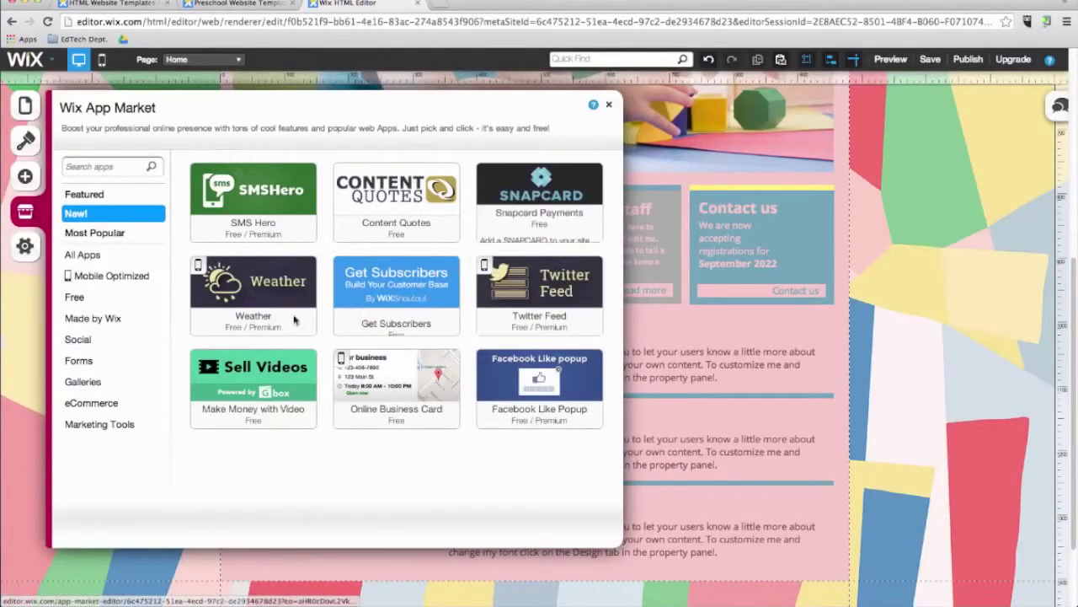
pyautogui.click(121, 340)
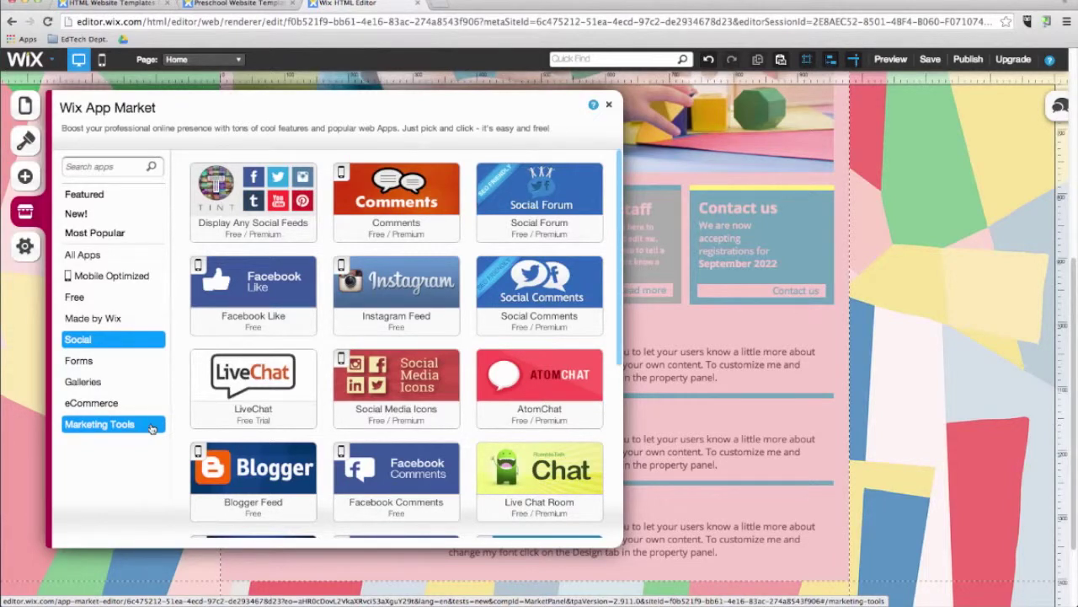
pyautogui.click(206, 59)
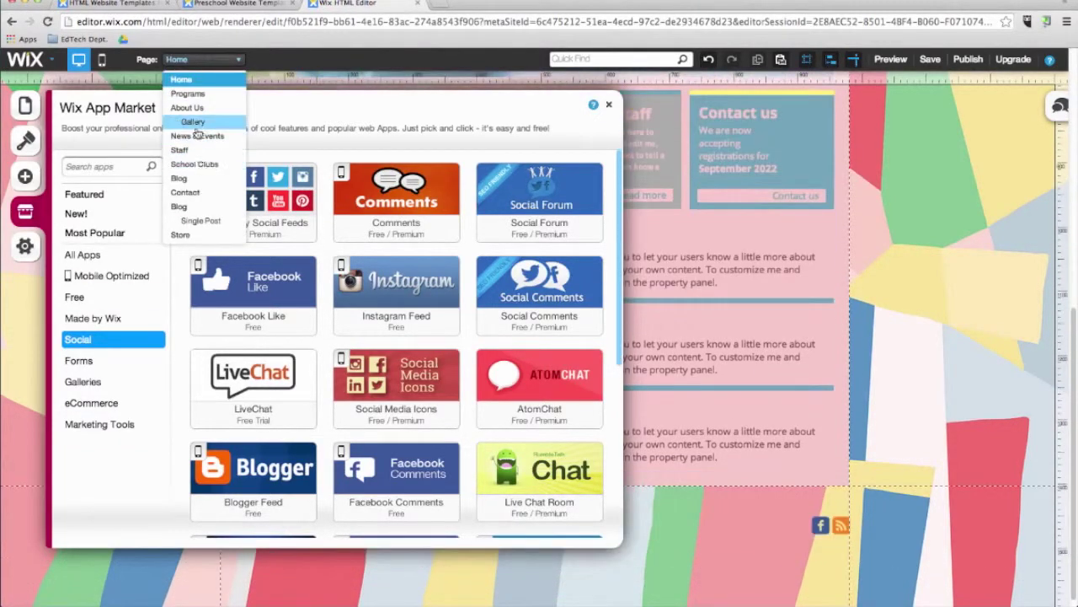
# Step: Switch to the Gallery page and add the Instagram Feed app from the Social apps
pyautogui.click(194, 124)
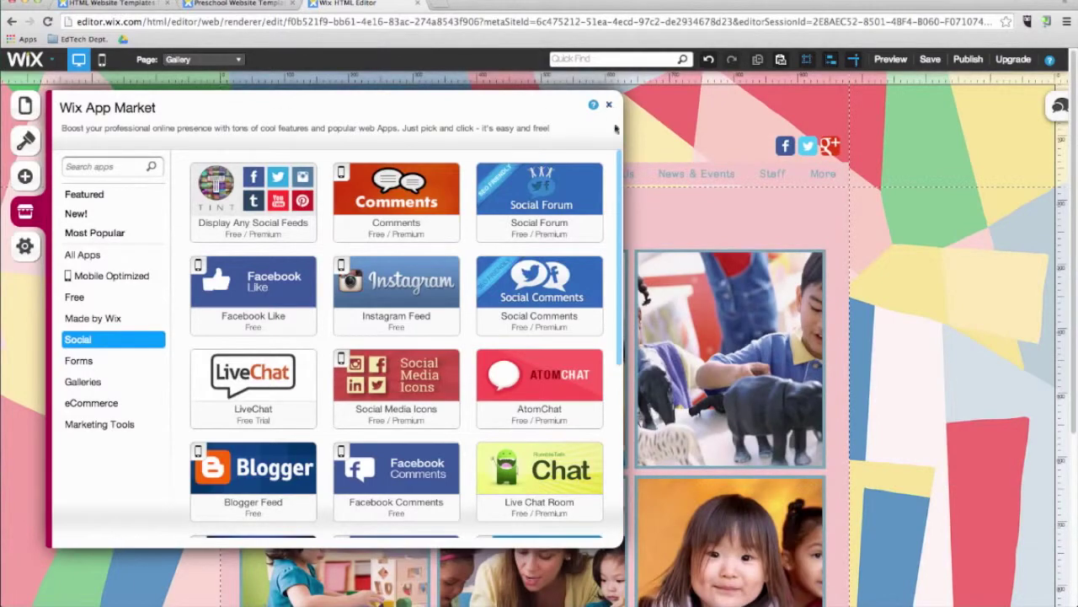
pyautogui.click(609, 106)
pyautogui.click(25, 211)
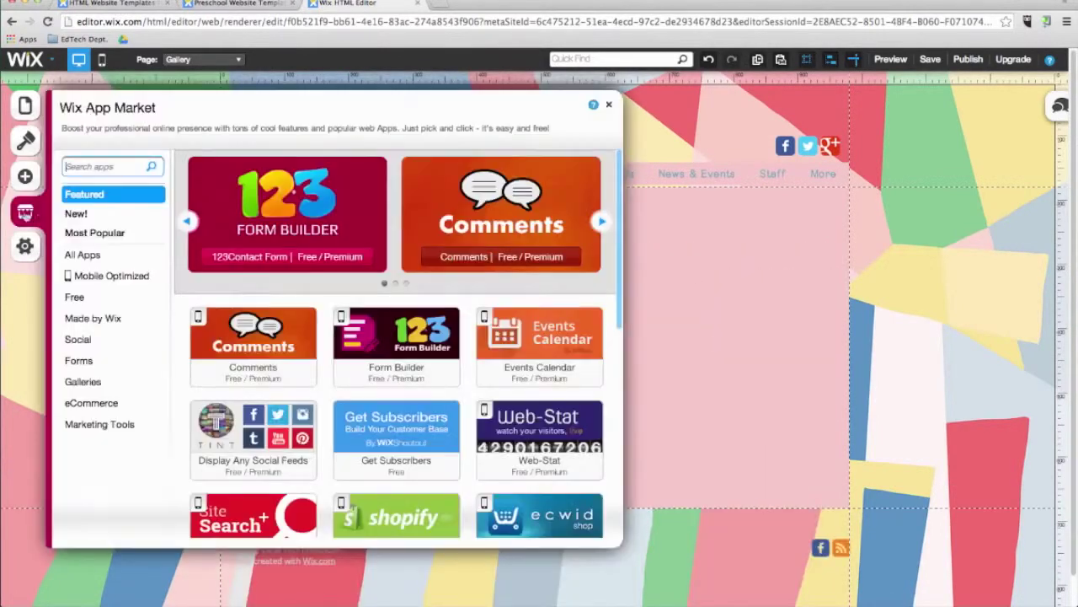
pyautogui.click(94, 342)
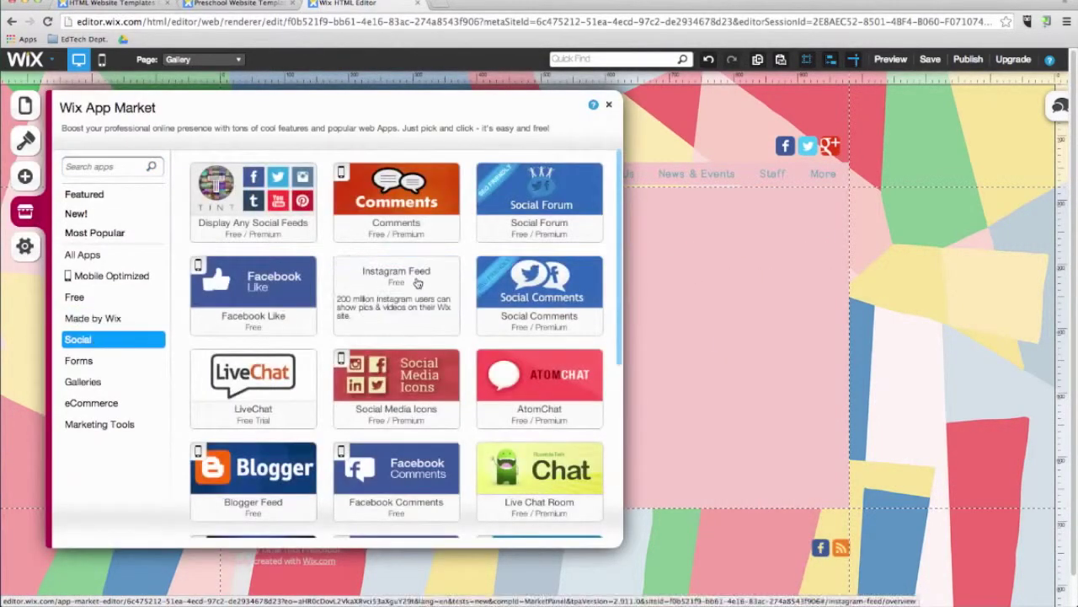
pyautogui.click(396, 291)
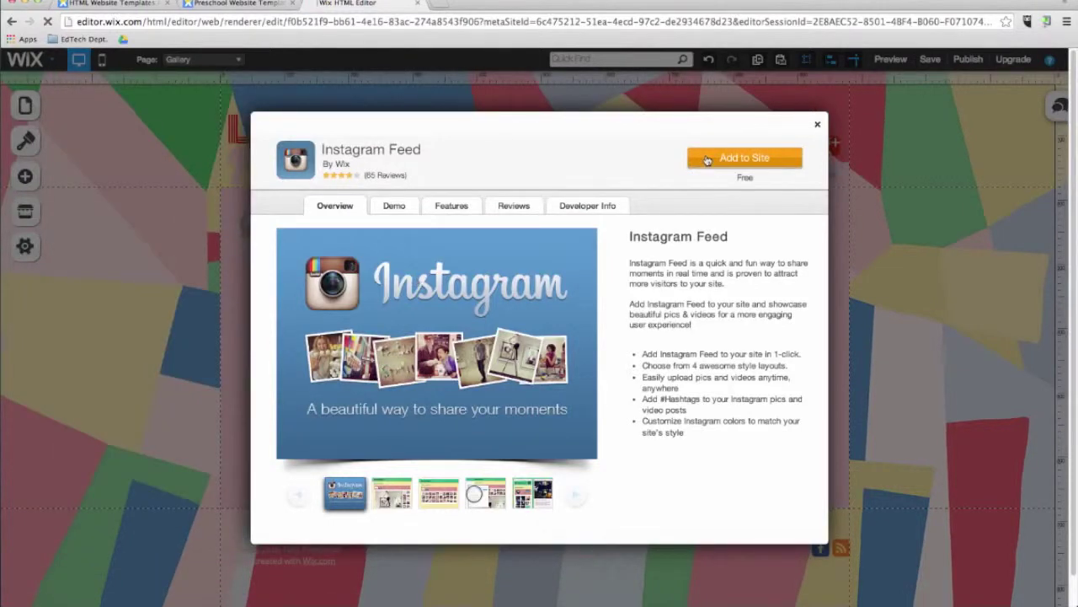
pyautogui.click(708, 160)
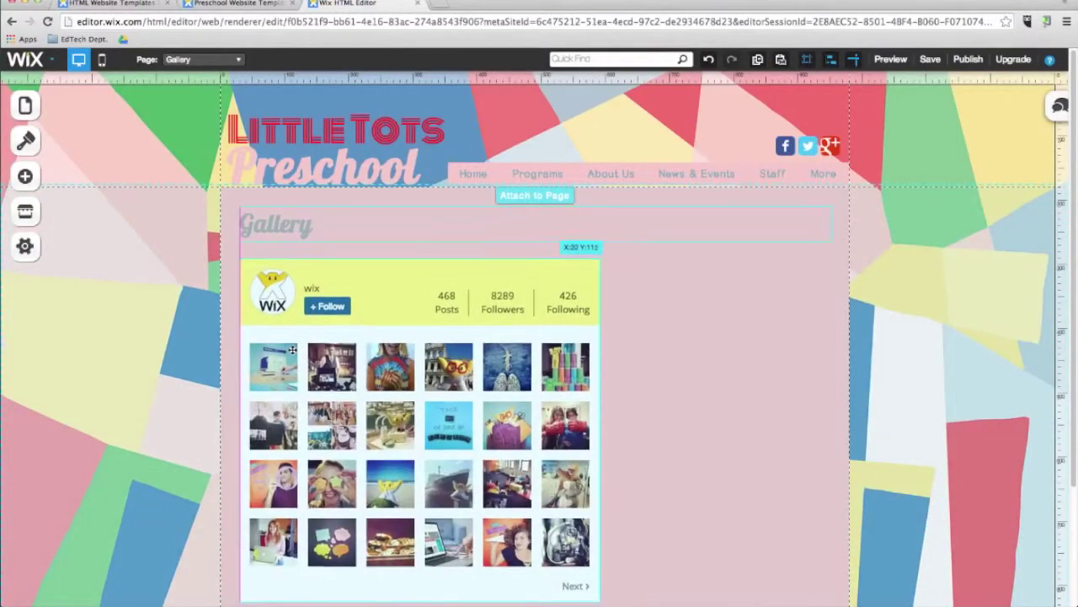
# Step: Connect the Instagram Feed to the teacher's Instagram account in its app settings
pyautogui.click(411, 371)
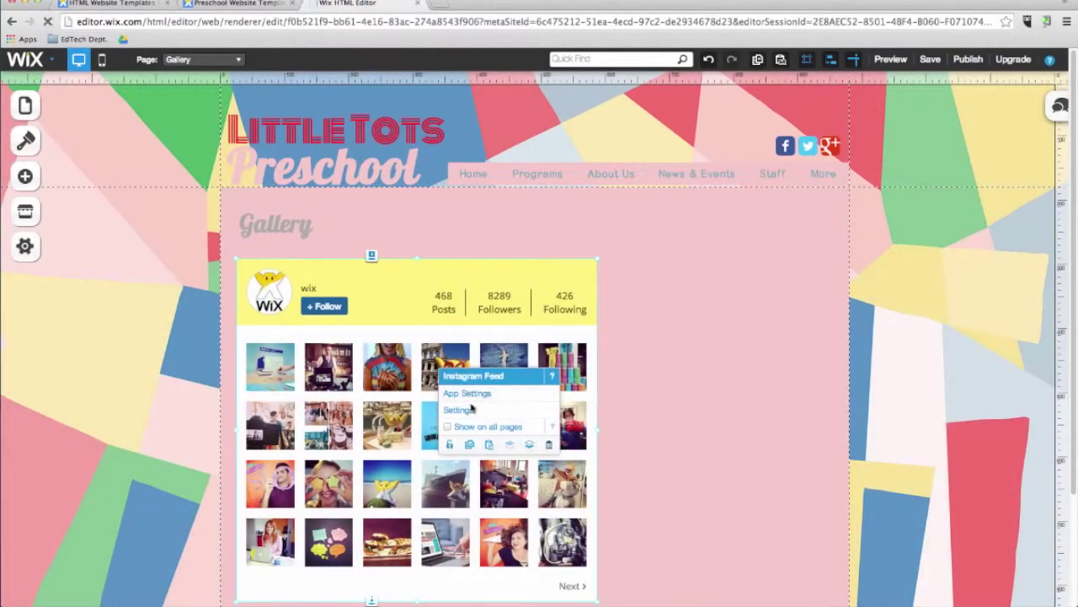
pyautogui.click(469, 395)
pyautogui.click(371, 184)
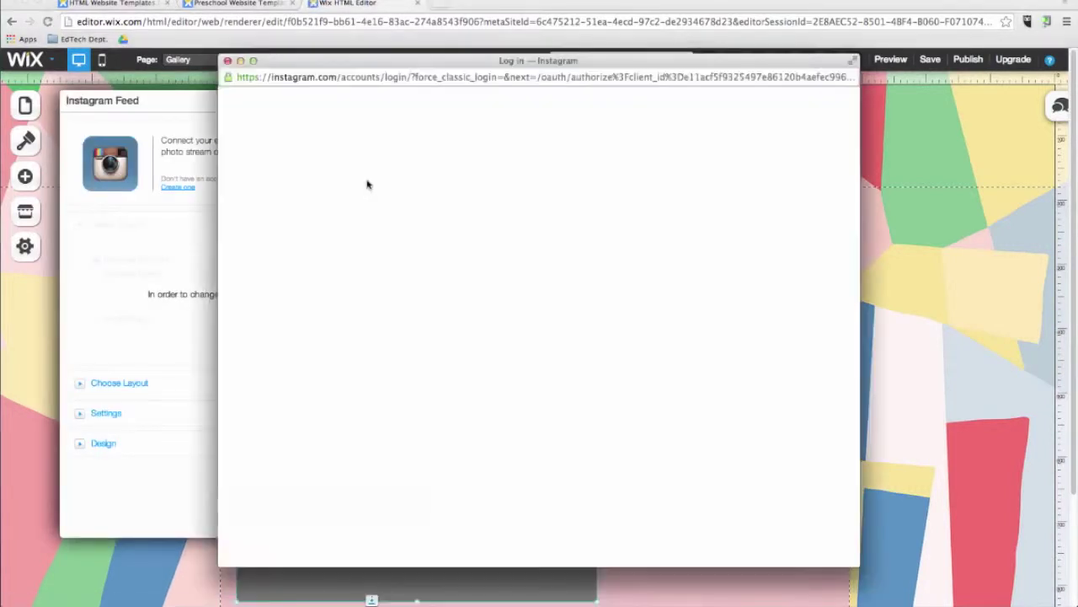
pyautogui.write('davidleeedtech')
pyautogui.click(628, 344)
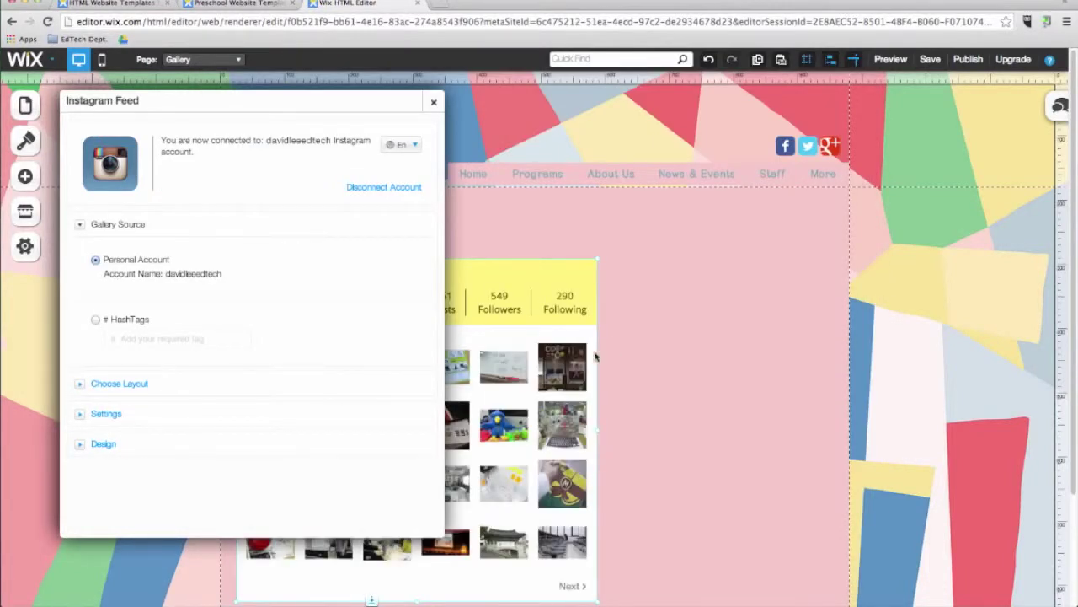
pyautogui.click(434, 102)
# Step: Stretch the Instagram feed to full page width and check a photo in preview
pyautogui.click(562, 371)
pyautogui.click(564, 438)
pyautogui.moveTo(603, 432); pyautogui.dragTo(827, 431)
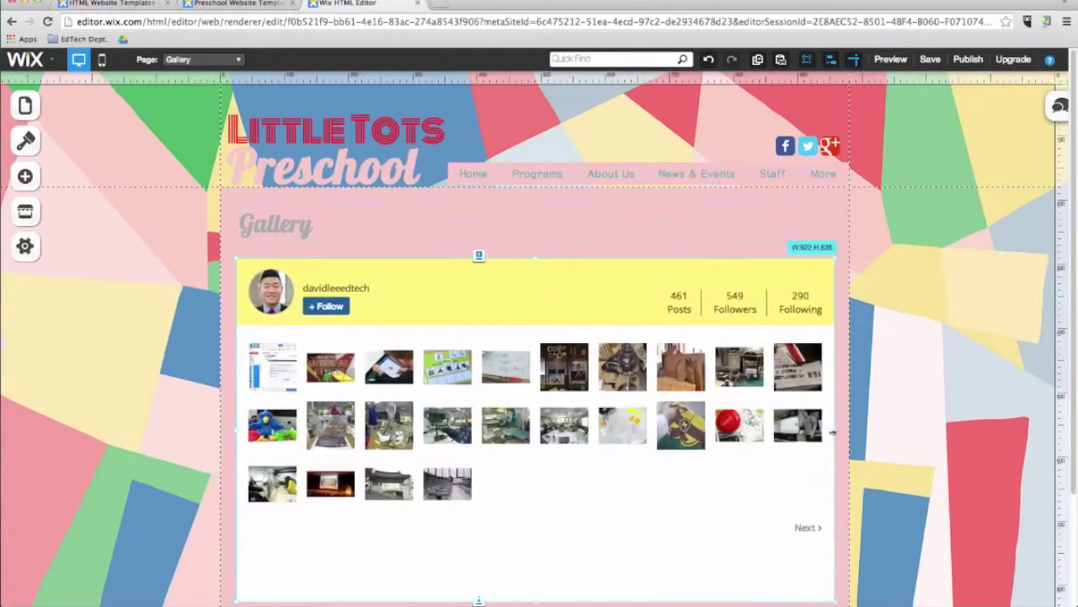
pyautogui.scroll(-1, 879, 389)
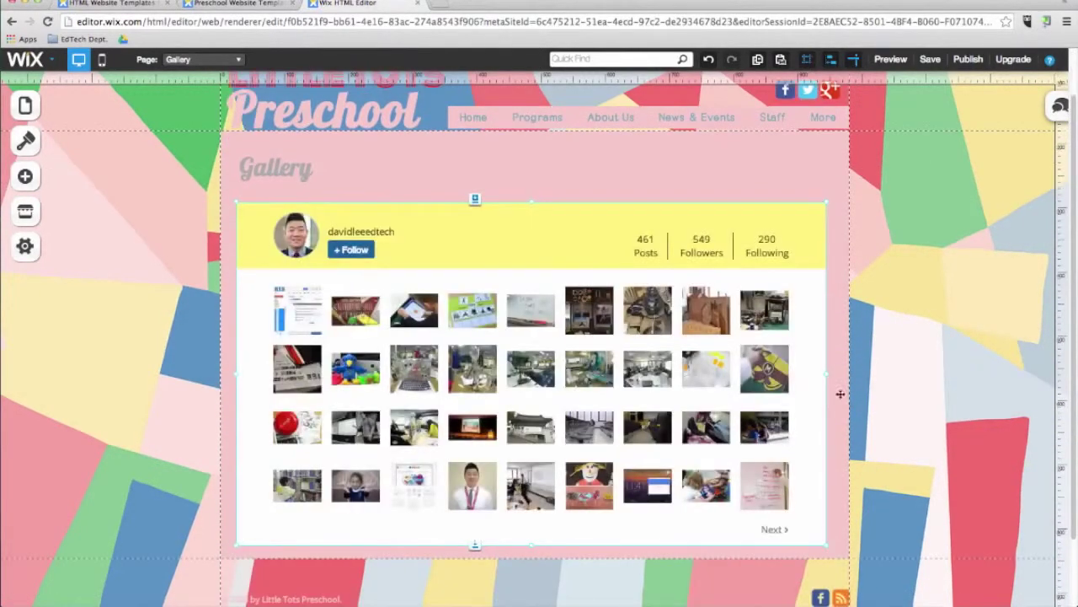
pyautogui.click(890, 59)
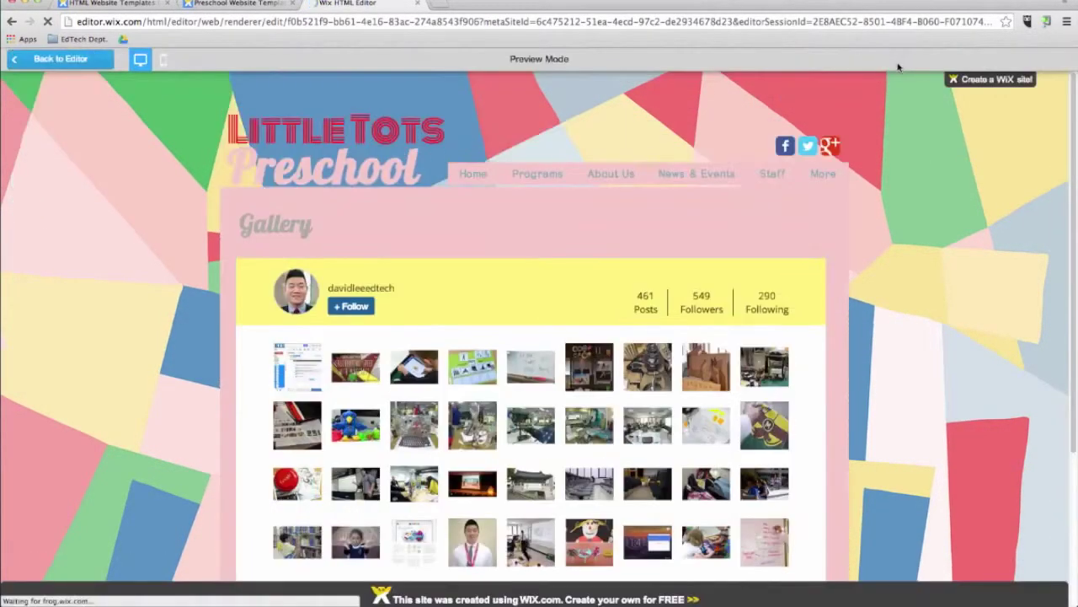
pyautogui.click(528, 489)
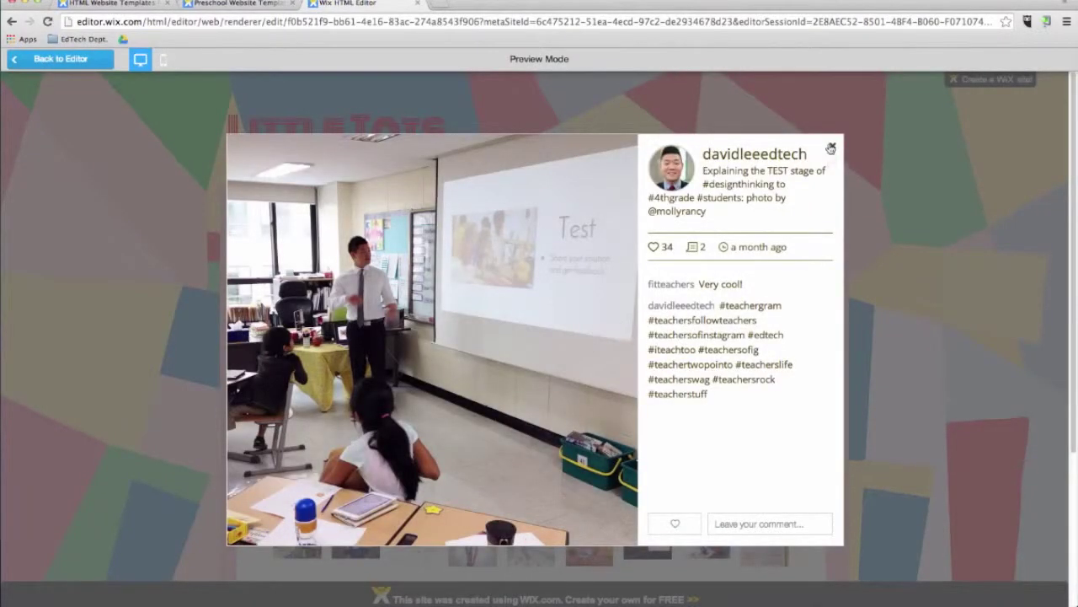
pyautogui.click(833, 145)
pyautogui.click(94, 62)
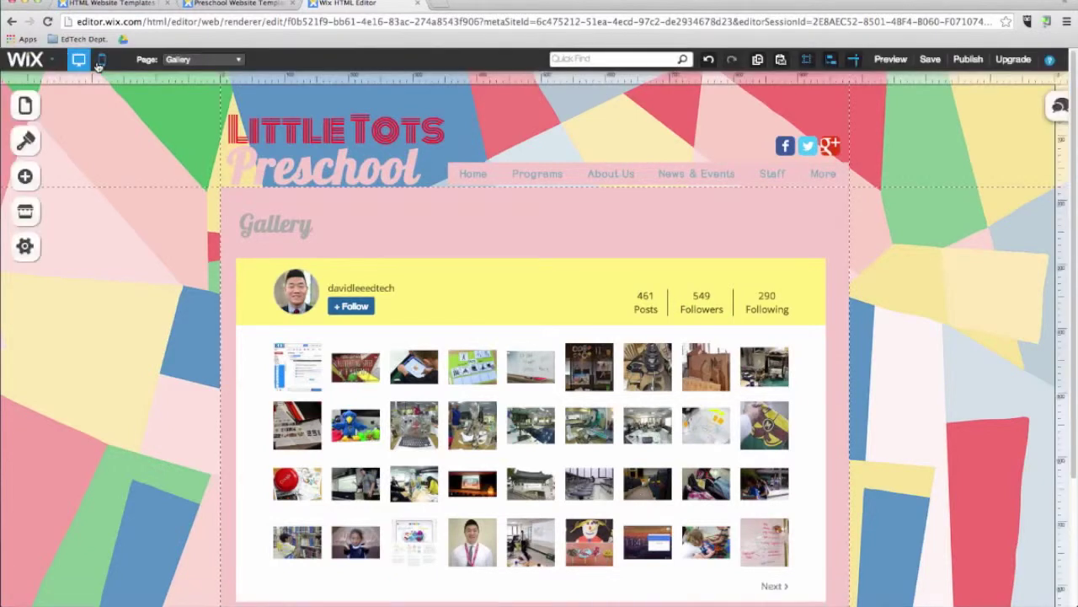
# Step: On the Contact page, add the Google Event Calendar app centered below the contact form
pyautogui.click(187, 64)
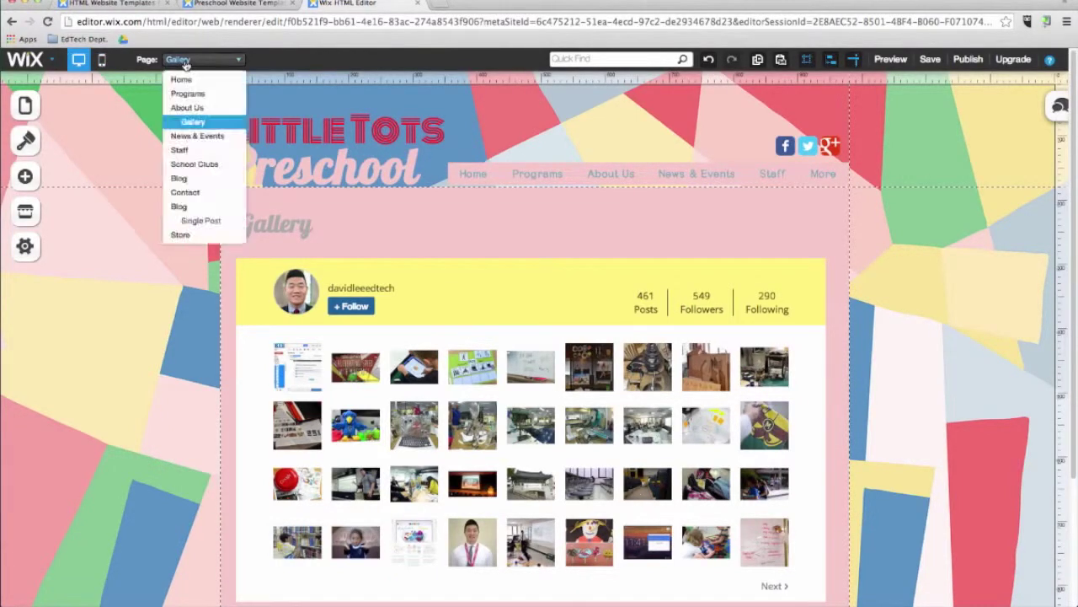
pyautogui.click(186, 193)
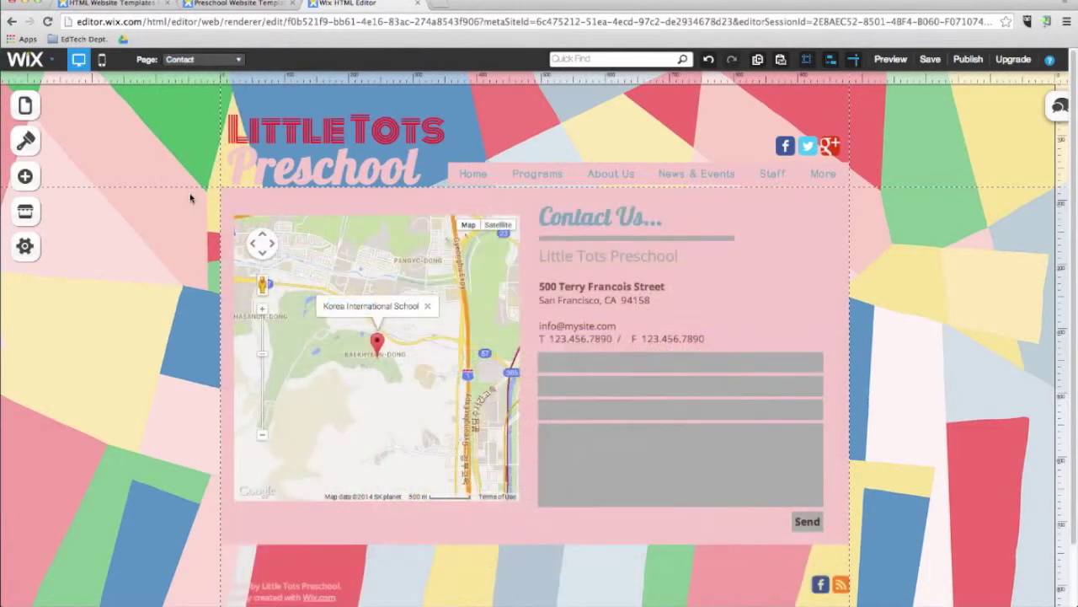
pyautogui.click(25, 211)
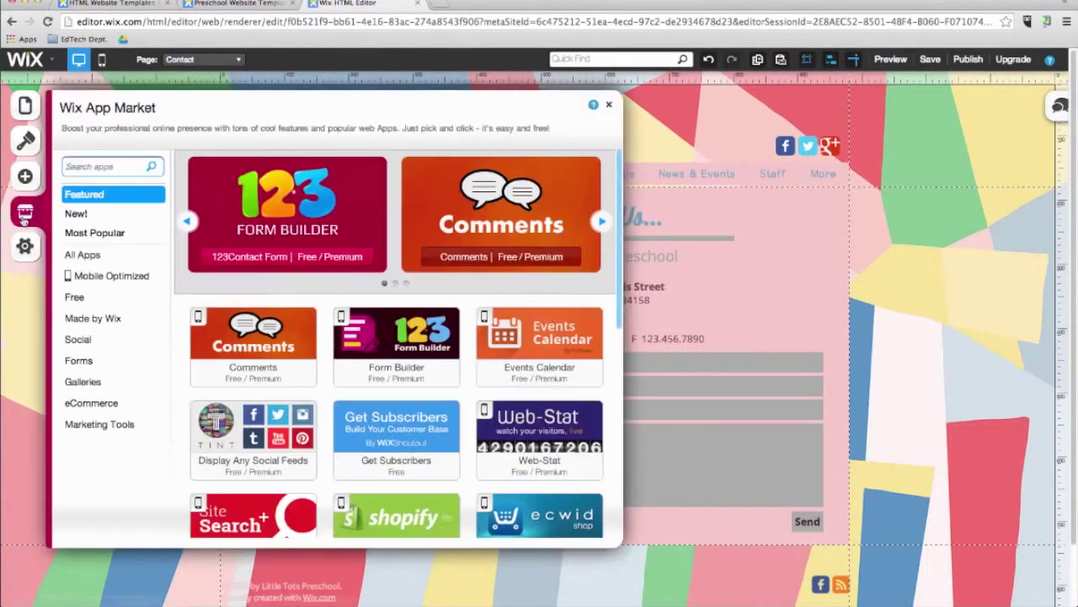
pyautogui.scroll(-3, 116, 239)
pyautogui.click(116, 236)
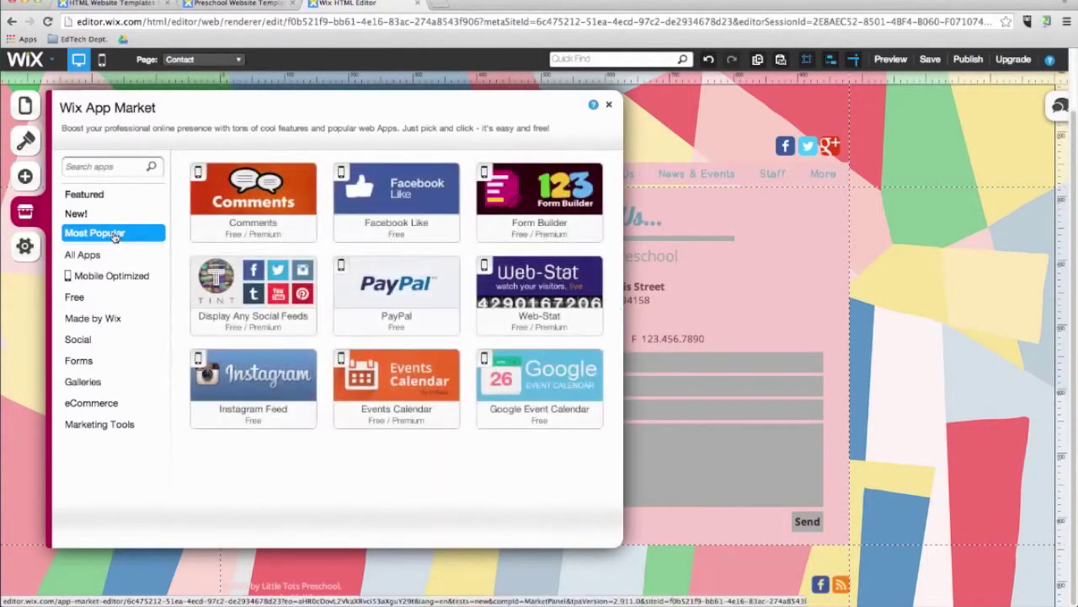
pyautogui.click(538, 395)
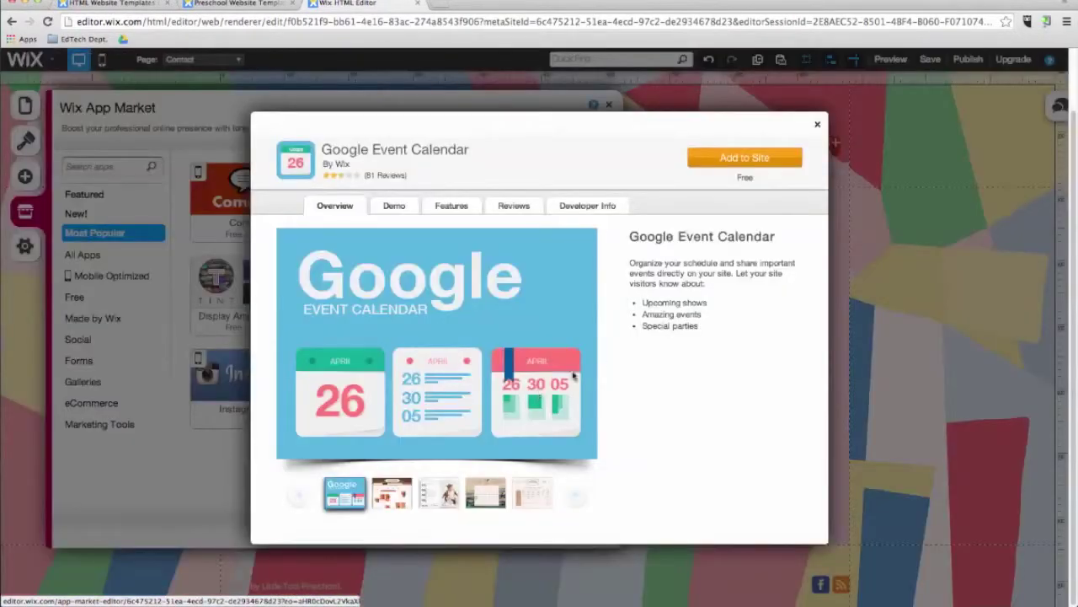
pyautogui.click(745, 158)
pyautogui.moveTo(494, 576); pyautogui.dragTo(467, 421)
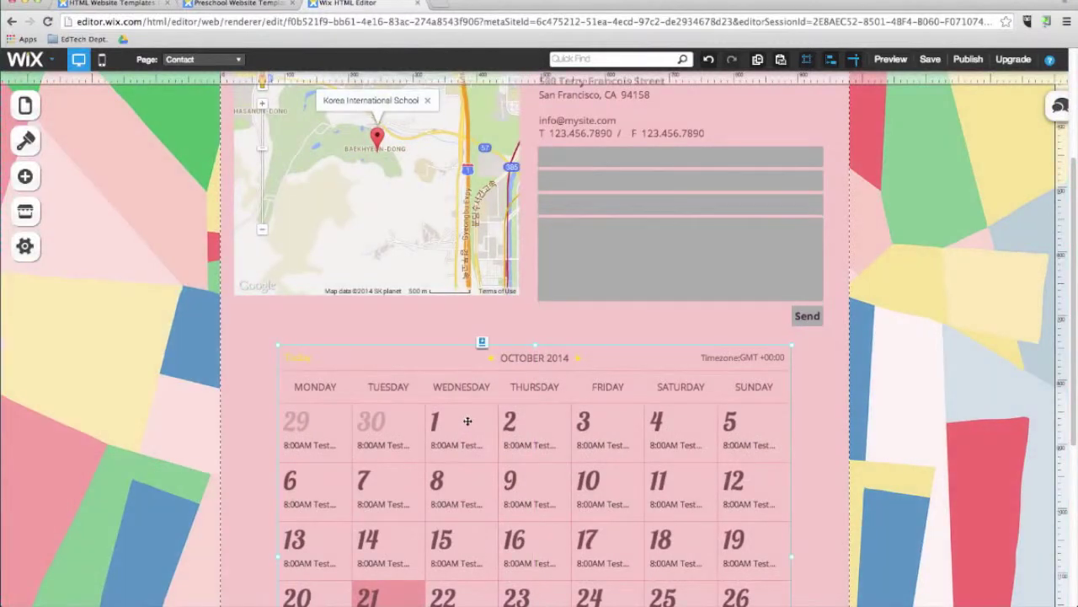
# Step: Connect the calendar to the school Google account and display its October 2014 calendar
pyautogui.click(508, 446)
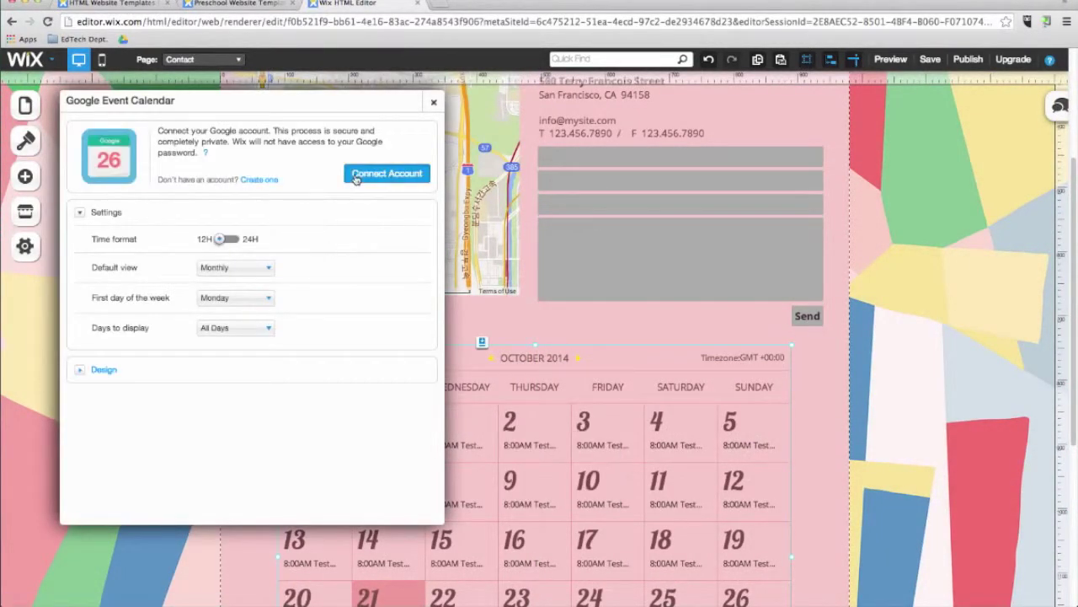
pyautogui.click(356, 177)
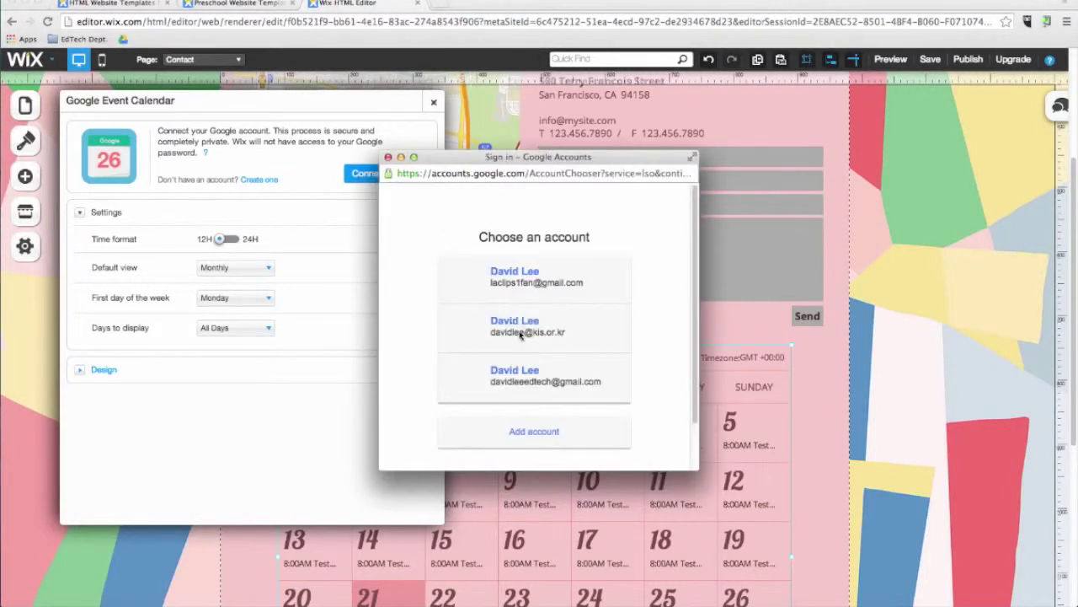
pyautogui.click(523, 326)
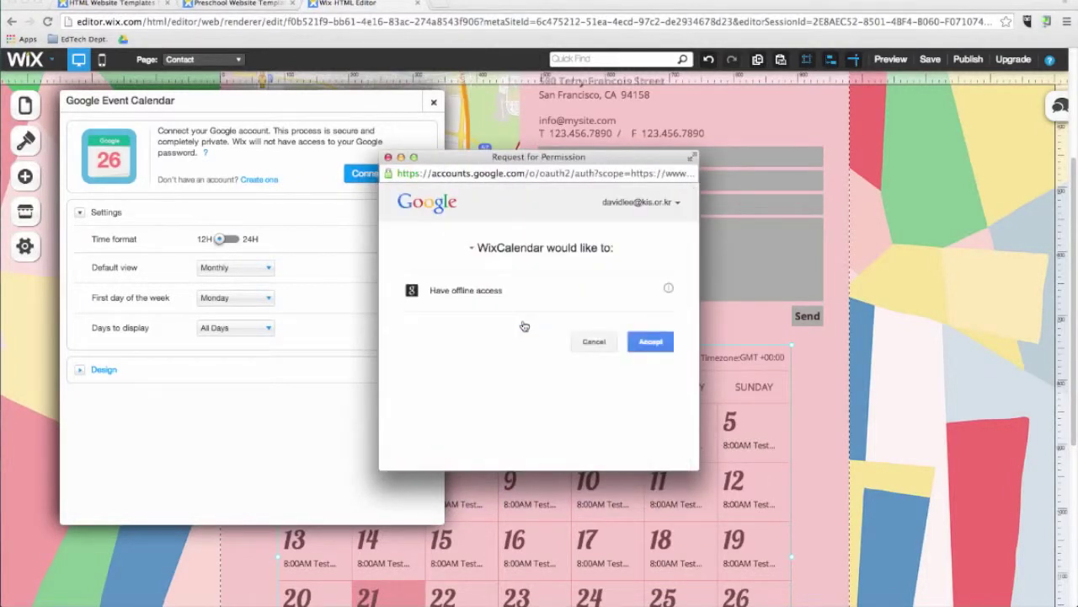
pyautogui.click(650, 341)
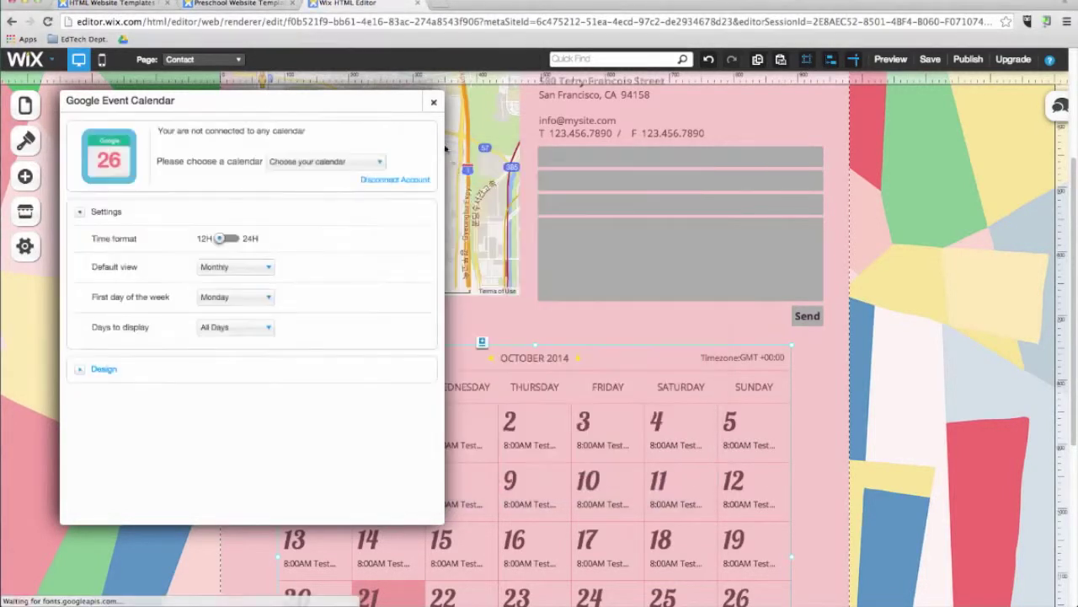
pyautogui.click(325, 161)
pyautogui.click(334, 281)
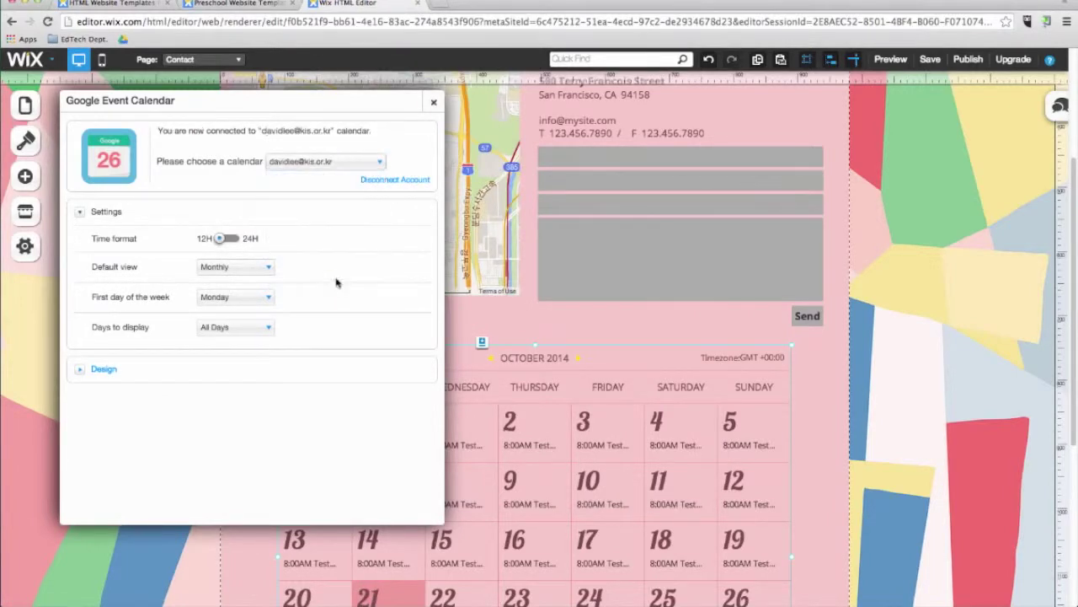
pyautogui.click(431, 103)
pyautogui.scroll(-3, 506, 481)
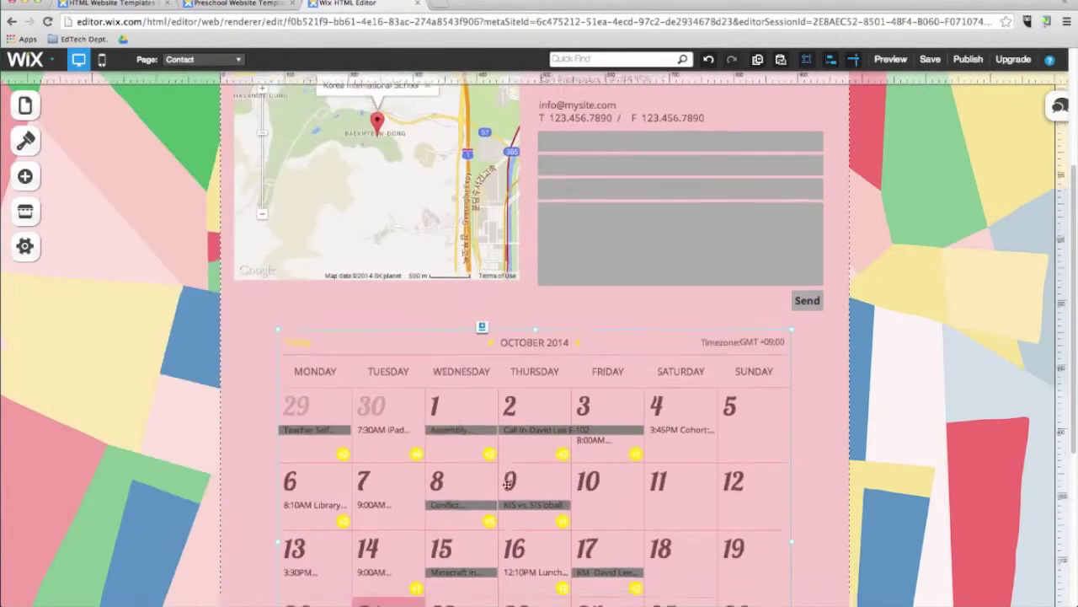
pyautogui.scroll(-3, 506, 481)
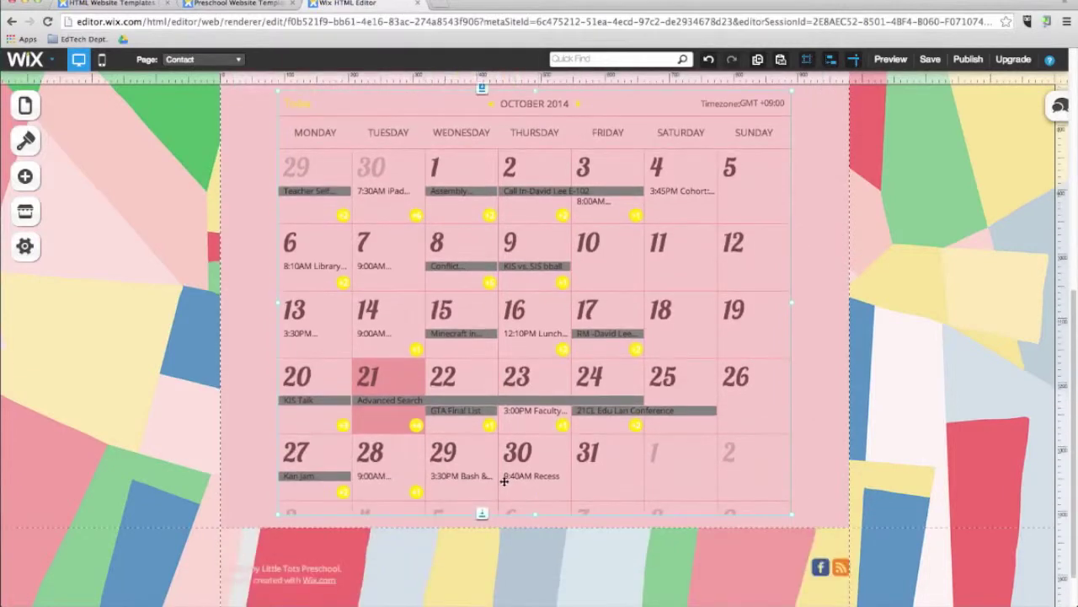
# Step: Search the App Market for "chat" and place Intelligent Live Chat's Chat With Us widget beside Contact Us
pyautogui.click(22, 176)
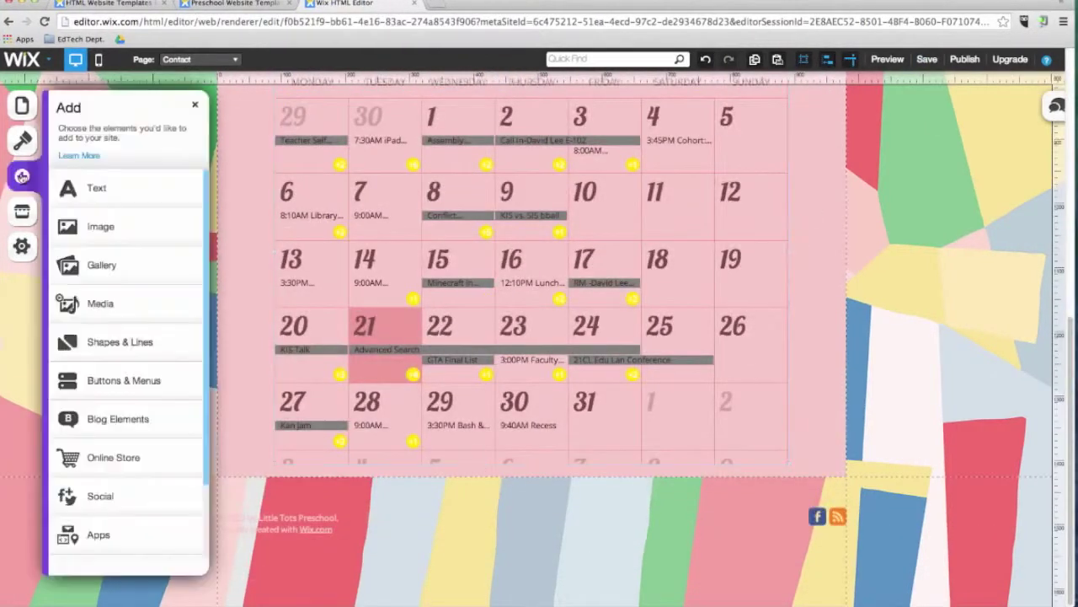
pyautogui.click(21, 210)
pyautogui.click(94, 166)
pyautogui.write('chat')
pyautogui.click(149, 167)
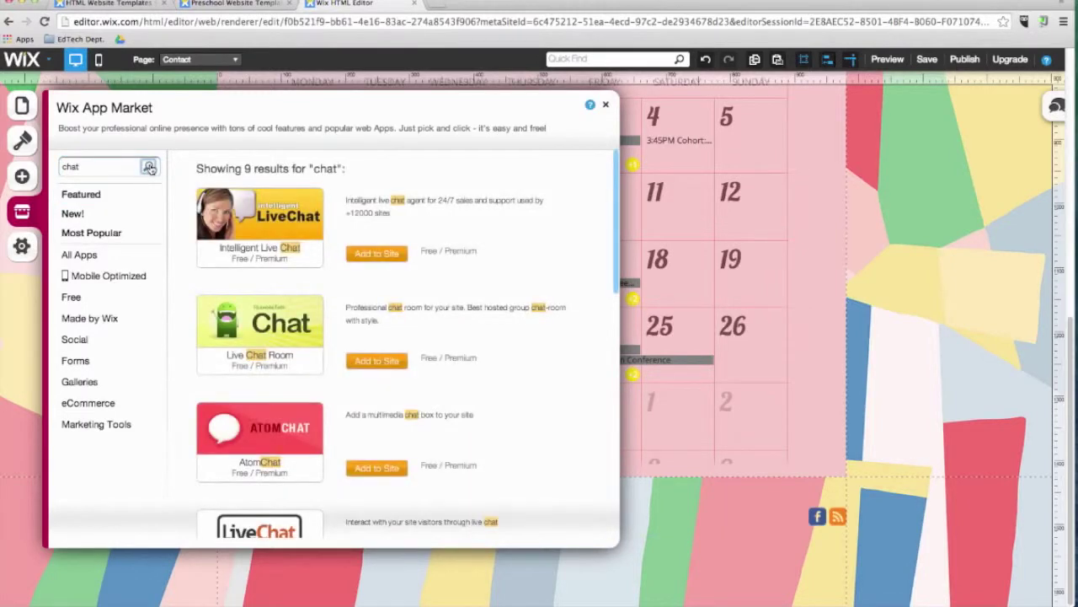
pyautogui.click(377, 253)
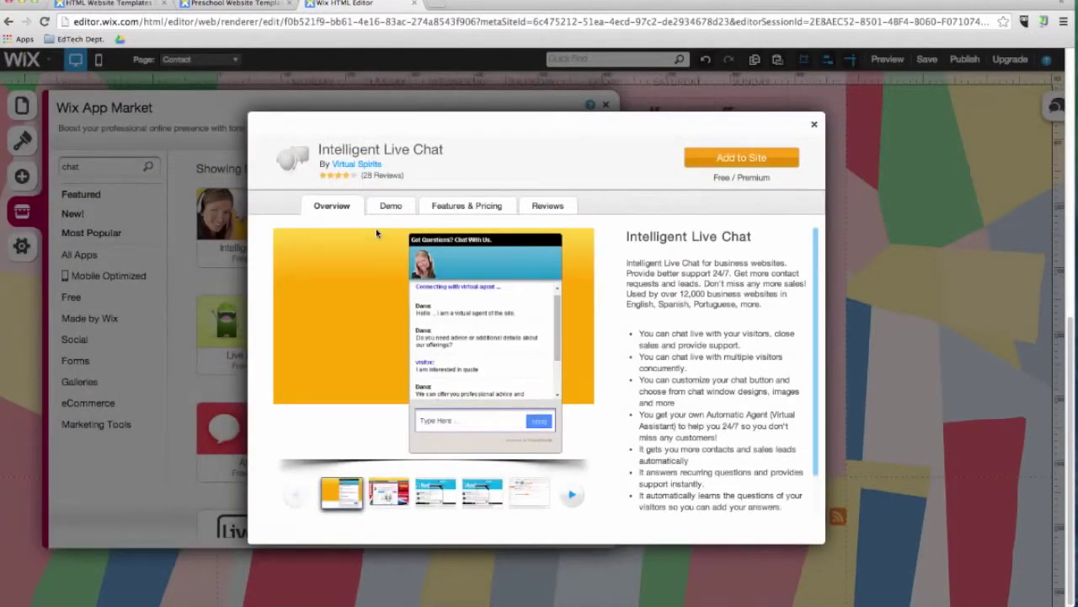
pyautogui.click(741, 157)
pyautogui.moveTo(915, 444); pyautogui.dragTo(768, 216)
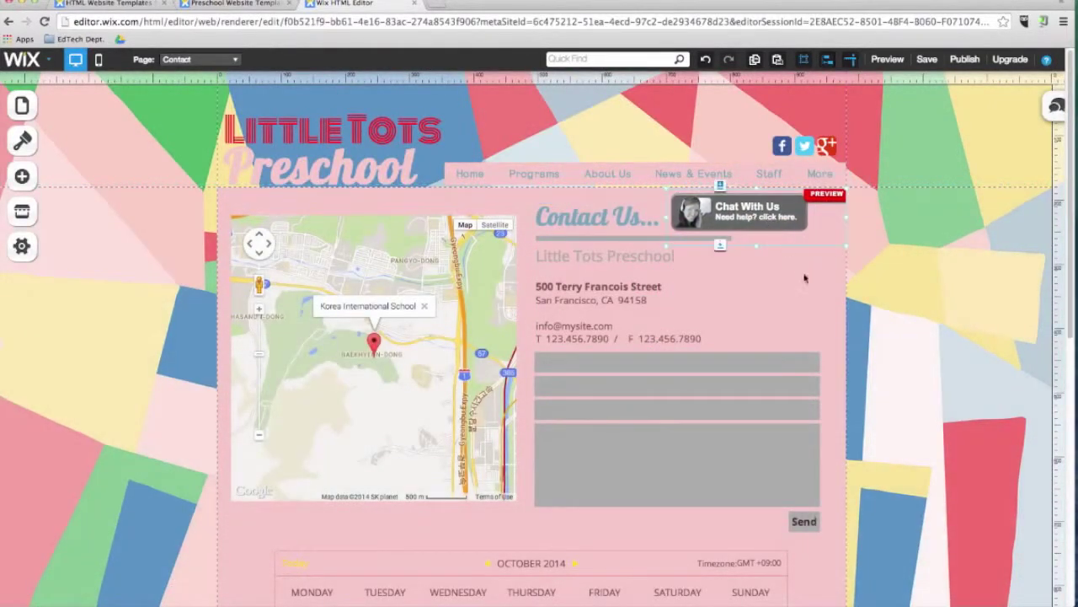
# Step: Dismiss the chat widget's account setup and open the site settings
pyautogui.click(851, 238)
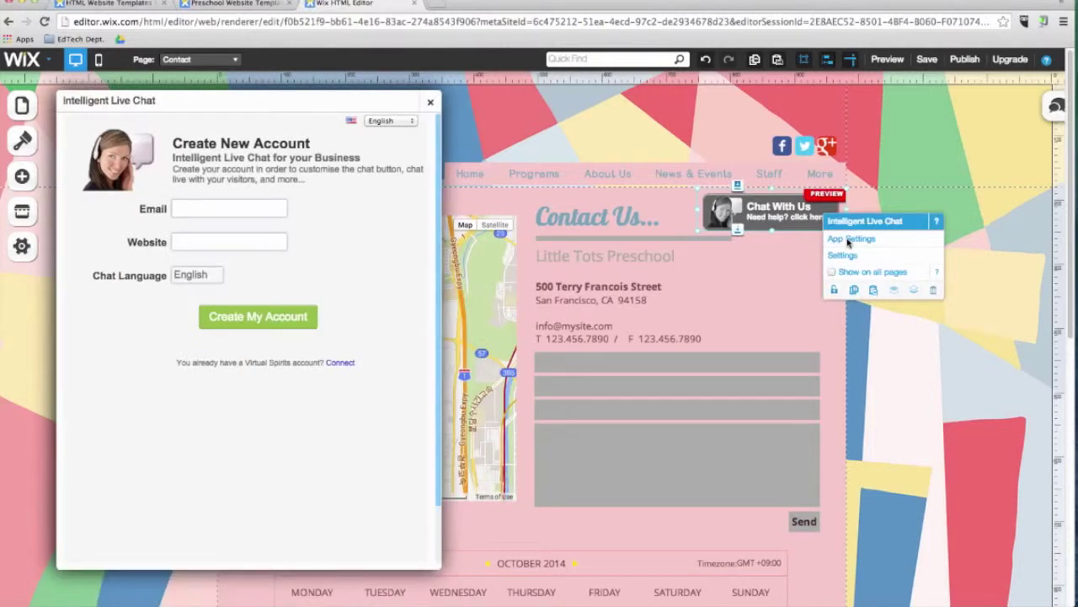
pyautogui.click(56, 324)
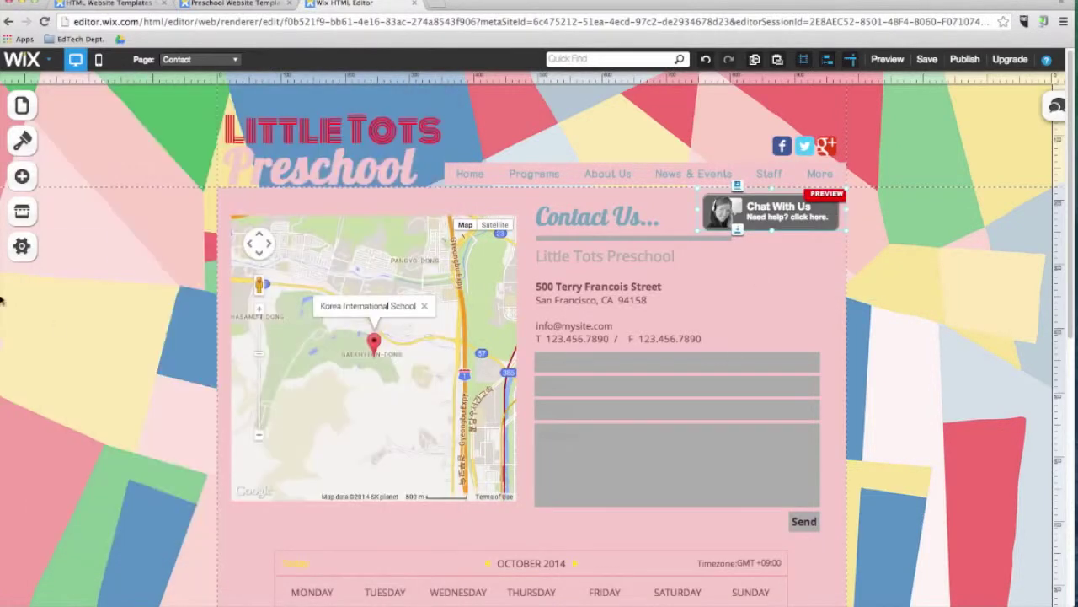
pyautogui.click(24, 250)
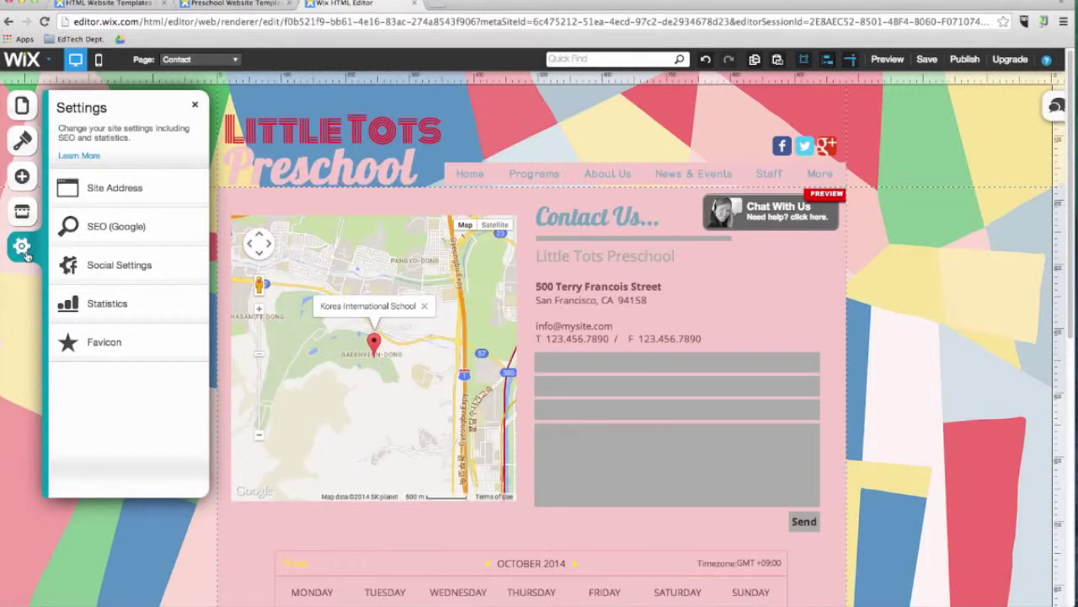
# Step: Review the Site Address, SEO (Google), Social, Statistics and Favicon settings, then close Settings
pyautogui.click(97, 198)
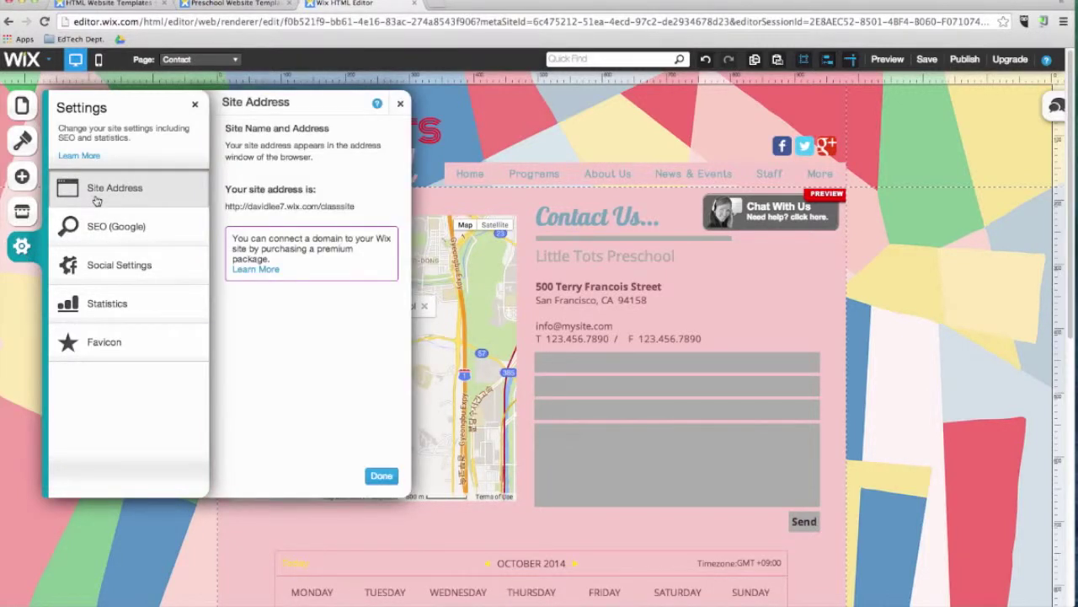
pyautogui.click(106, 236)
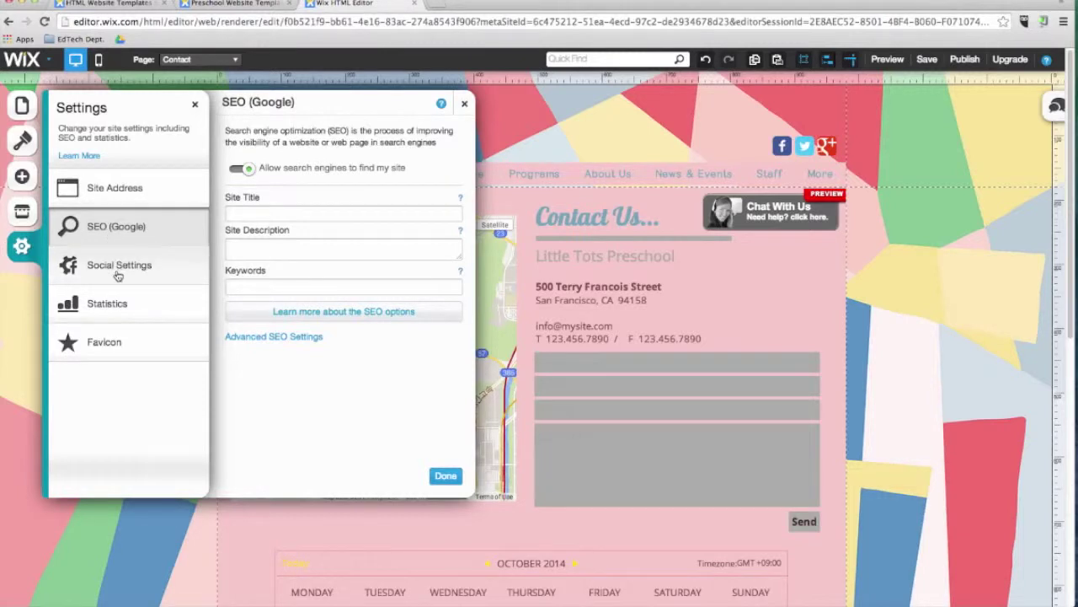
pyautogui.click(118, 268)
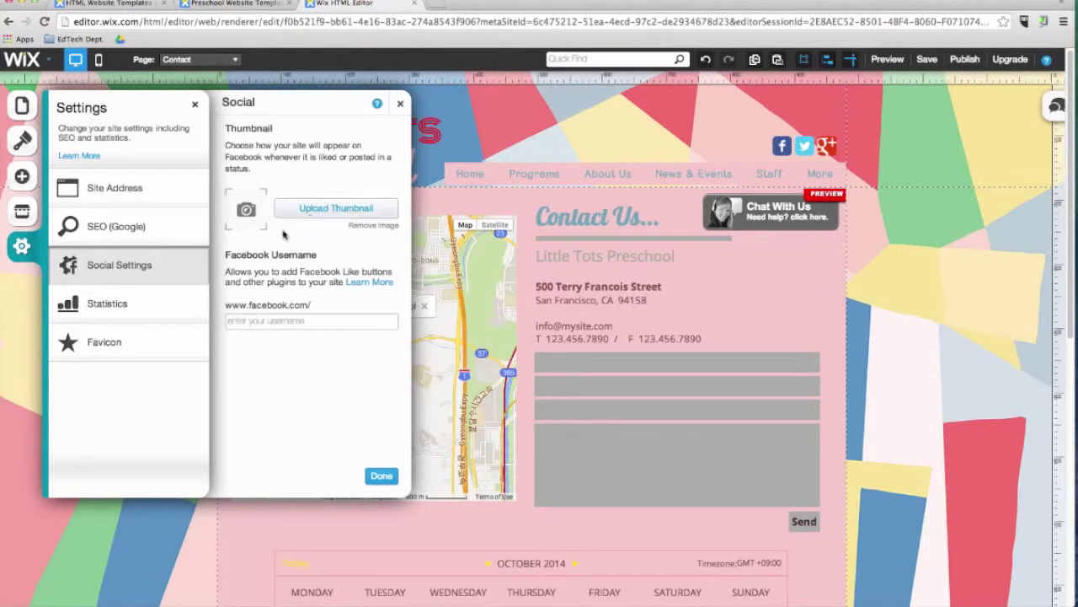
pyautogui.click(155, 310)
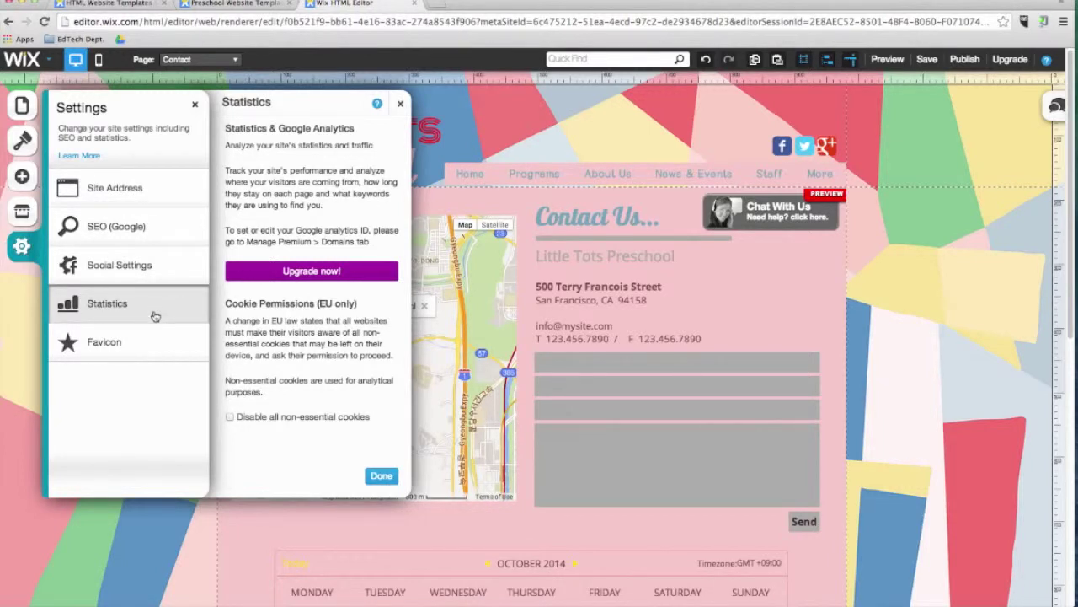
pyautogui.click(156, 349)
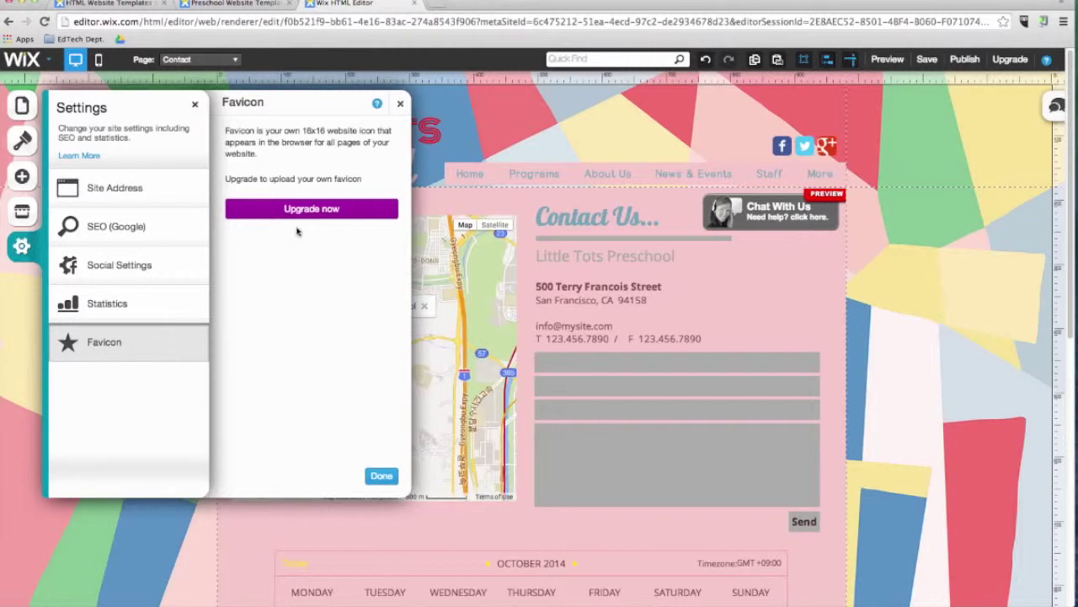
pyautogui.click(384, 476)
# Step: Retitle the header from Little Tots Preschool to 'Mr.Lee's ClassSite'
pyautogui.doubleClick(331, 126)
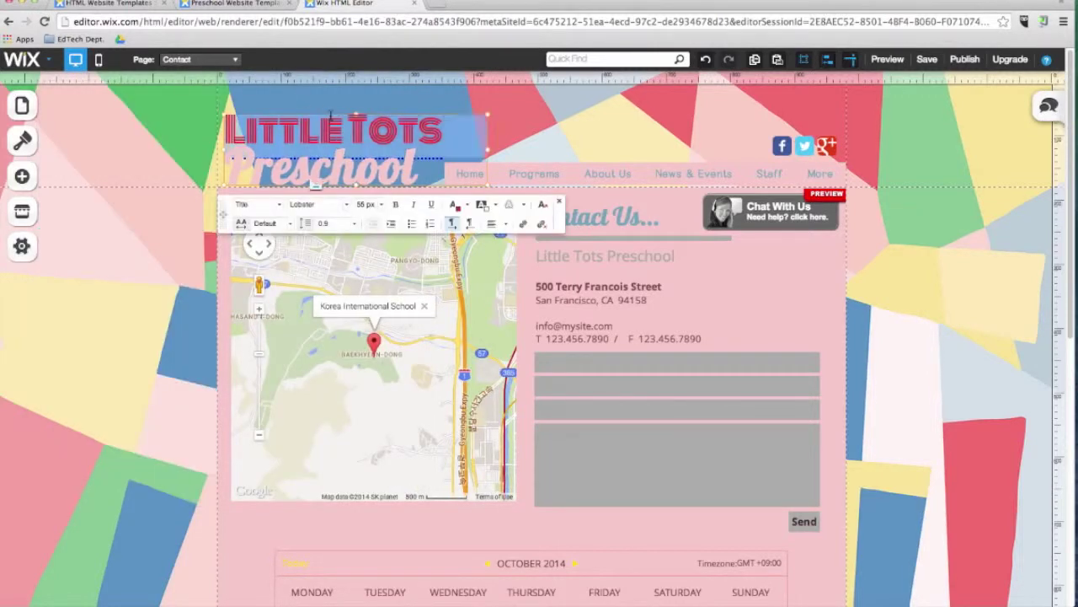
pyautogui.write("Mr.Lee's")
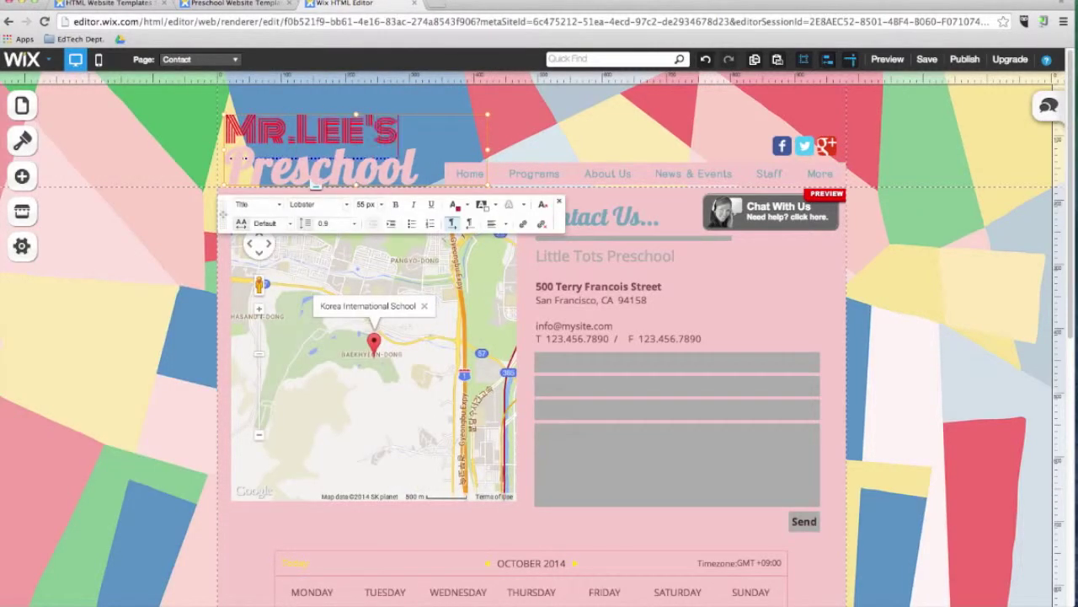
pyautogui.doubleClick(283, 175)
pyautogui.write('Class')
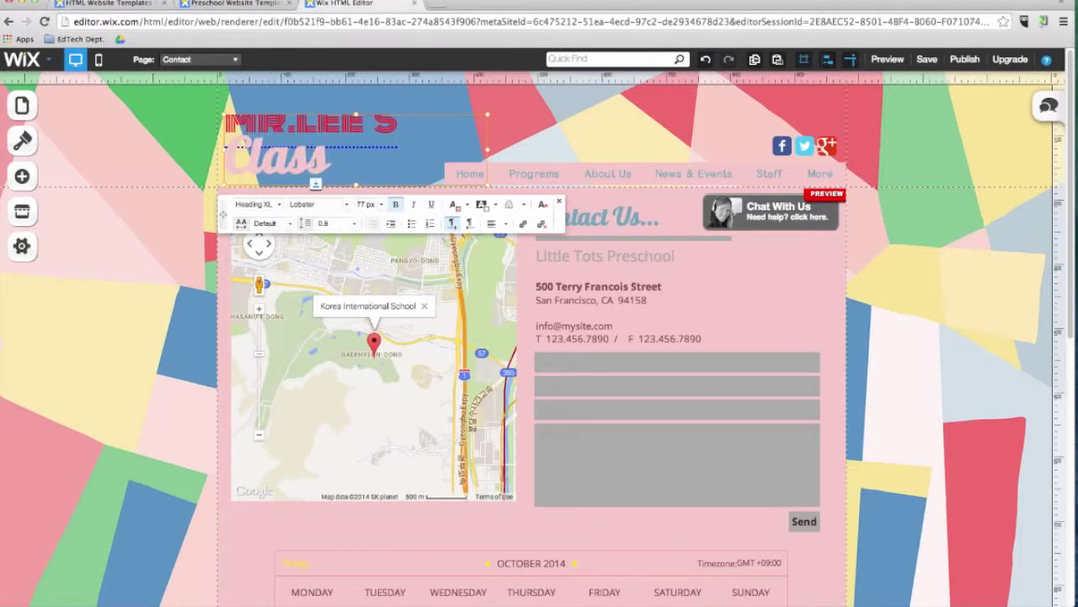
pyautogui.write('Site')
pyautogui.click(144, 281)
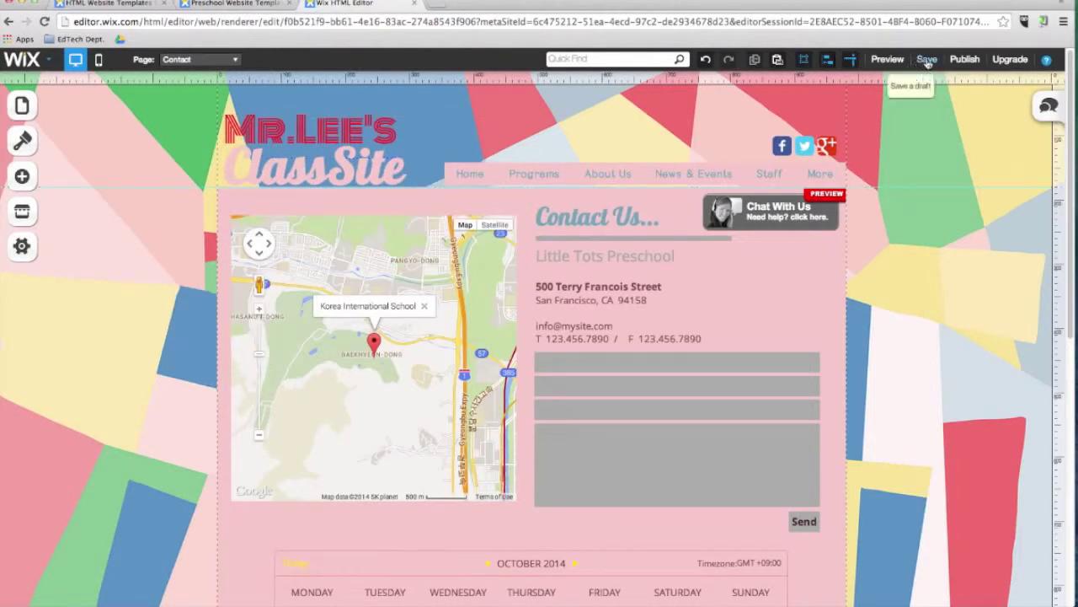
# Step: Save the site, publish it live, and open the published site in a new tab
pyautogui.click(927, 60)
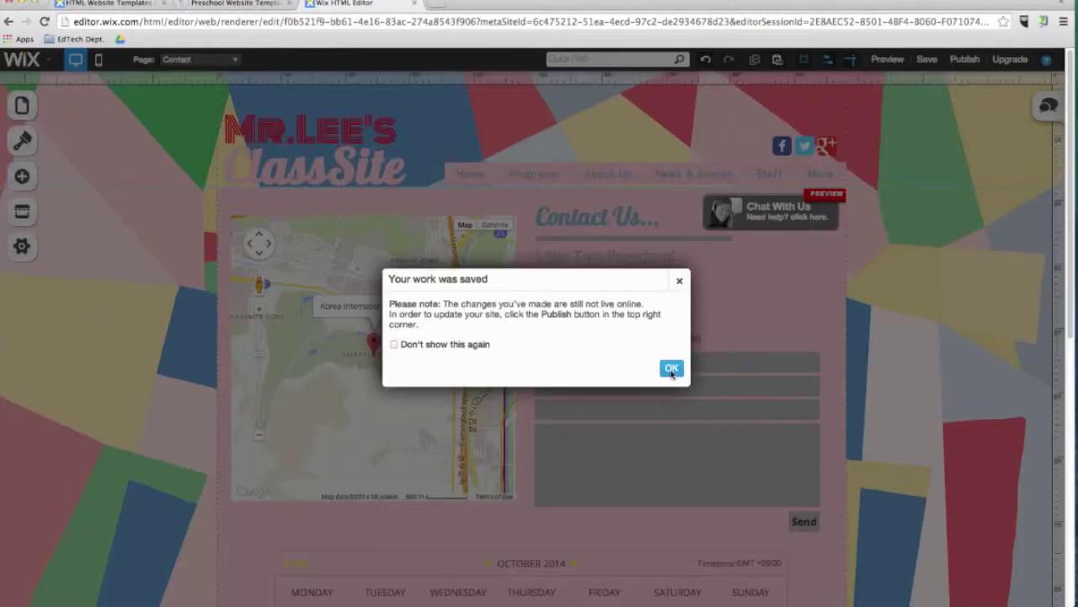
pyautogui.click(672, 368)
pyautogui.click(964, 60)
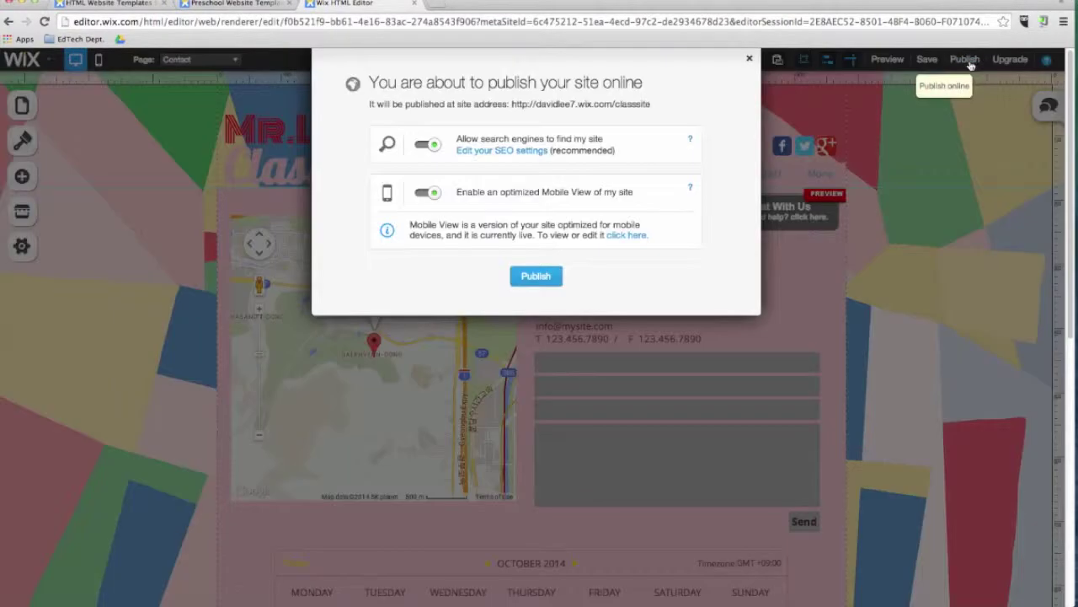
pyautogui.click(528, 277)
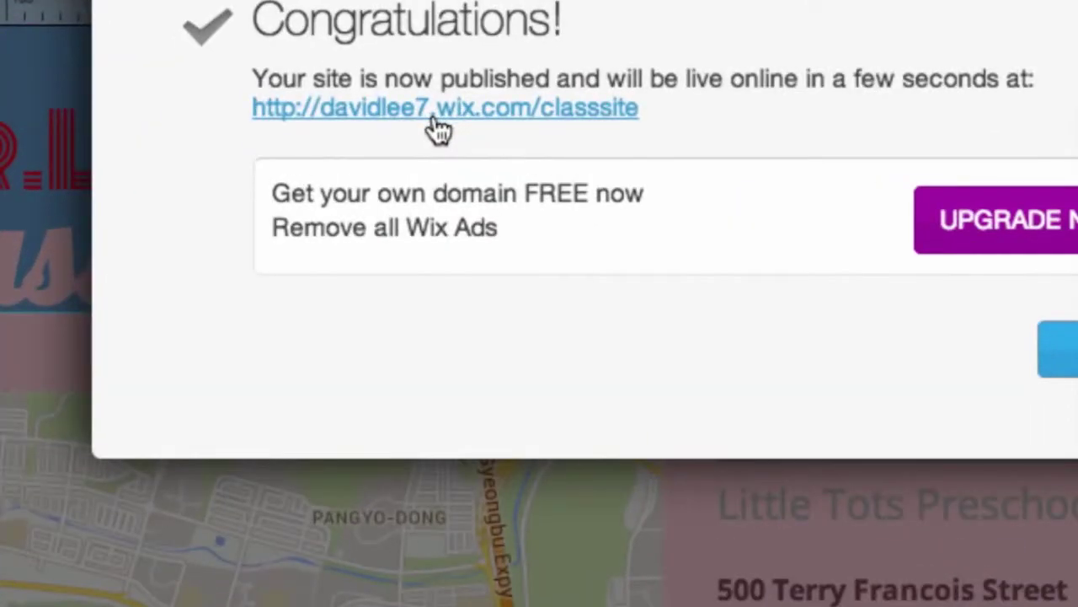
pyautogui.click(437, 118)
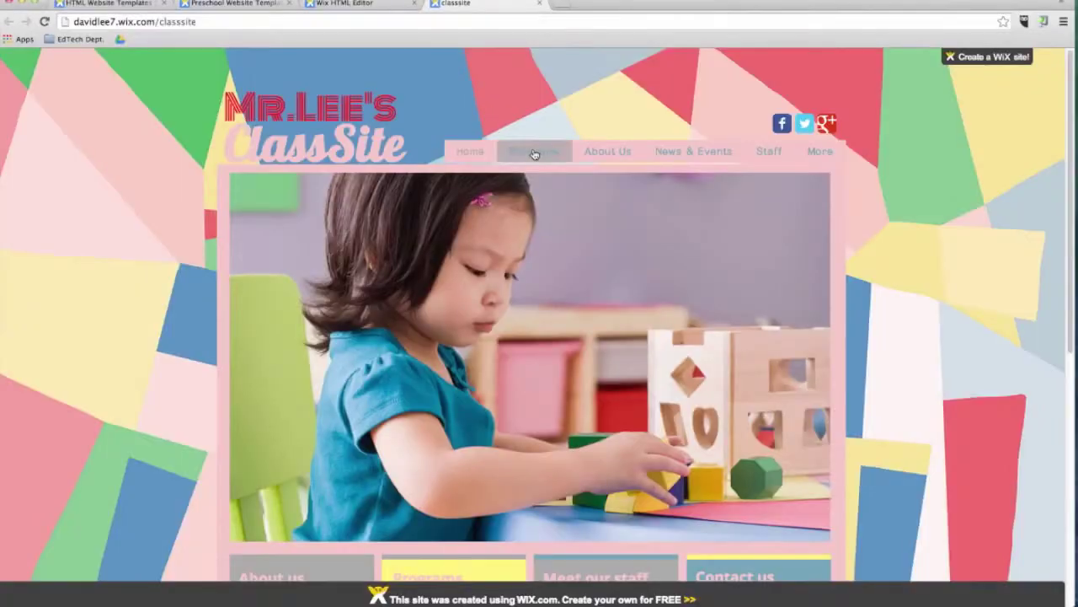
# Step: Open the Gallery page under About Us, then enter davidleeedtech.org in the address bar
pyautogui.click(609, 153)
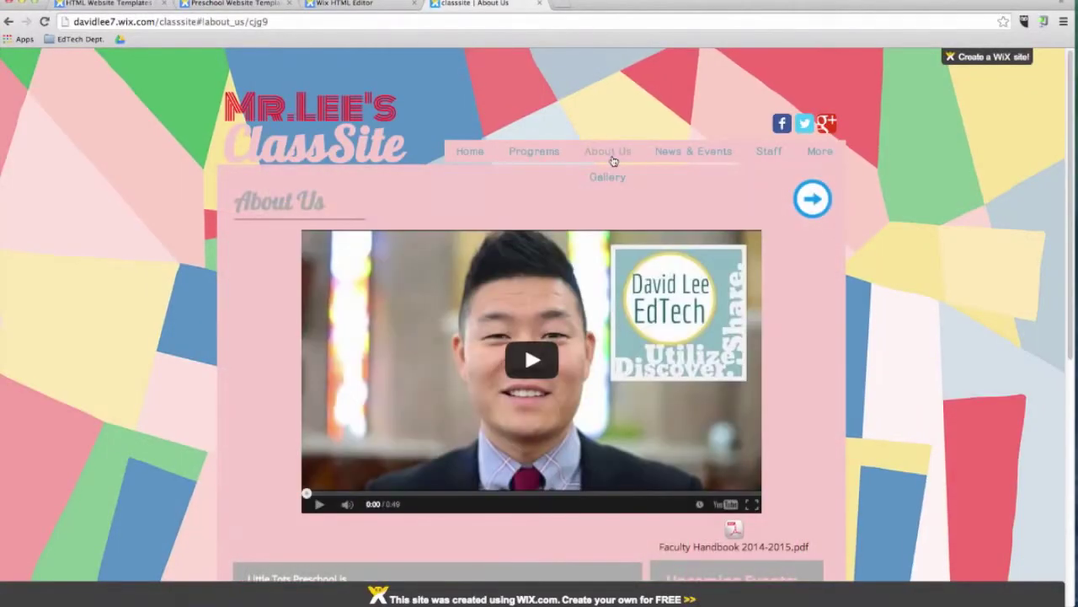
pyautogui.click(607, 178)
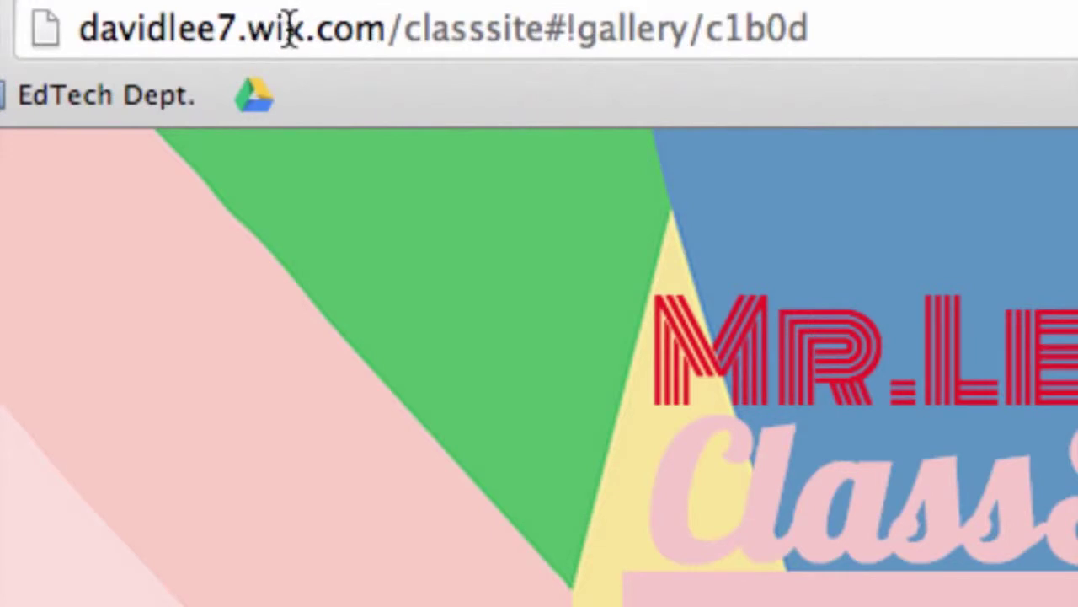
pyautogui.moveTo(246, 30); pyautogui.dragTo(396, 34)
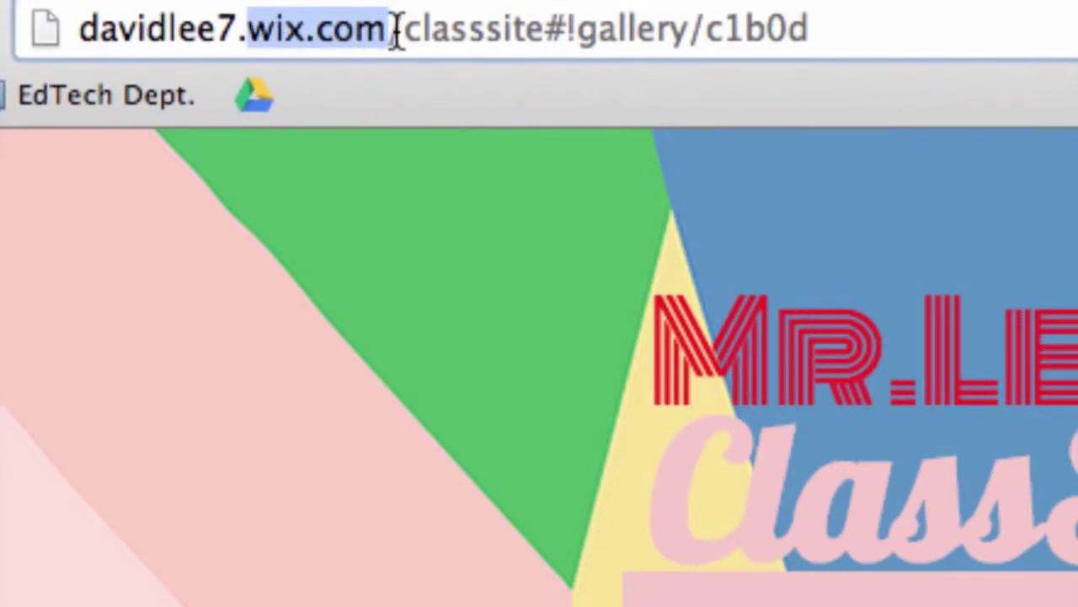
pyautogui.tripleClick(396, 33)
pyautogui.write('davidleeedtech.')
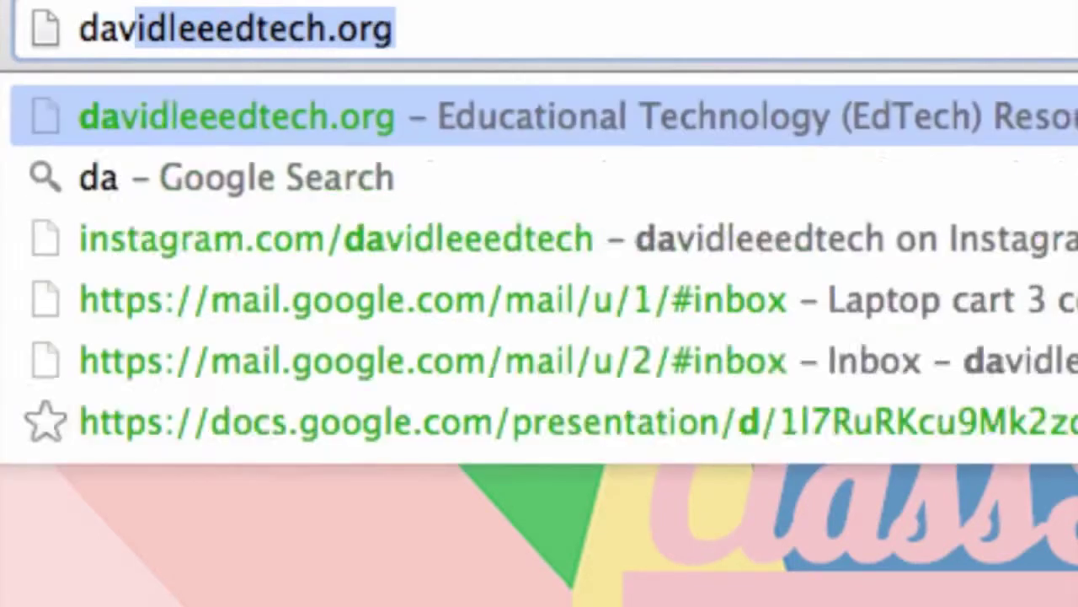
pyautogui.write('org')
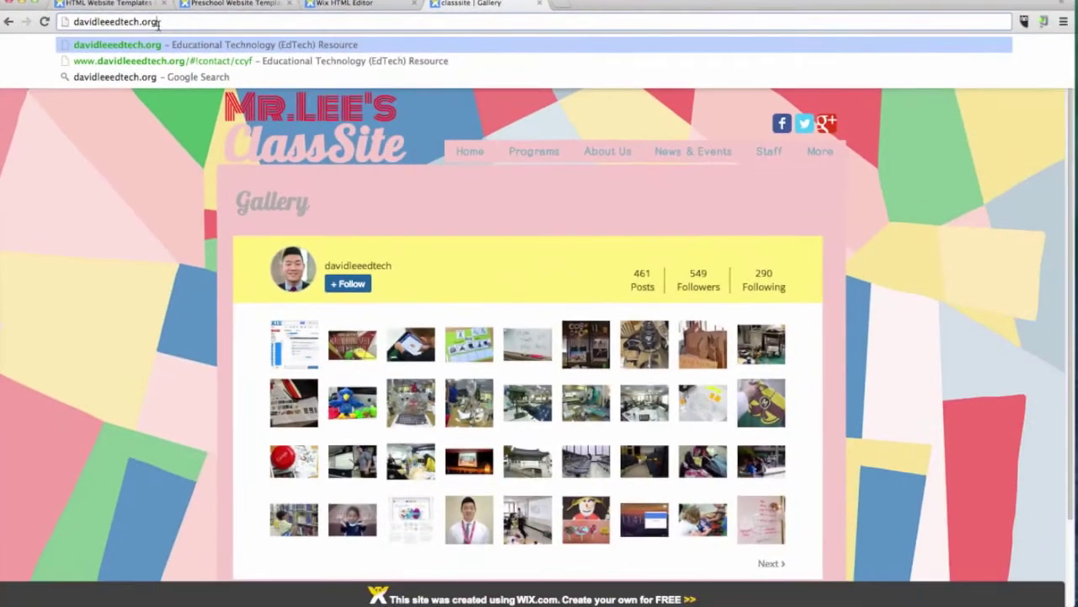
pyautogui.click(238, 420)
pyautogui.moveTo(999, 58)
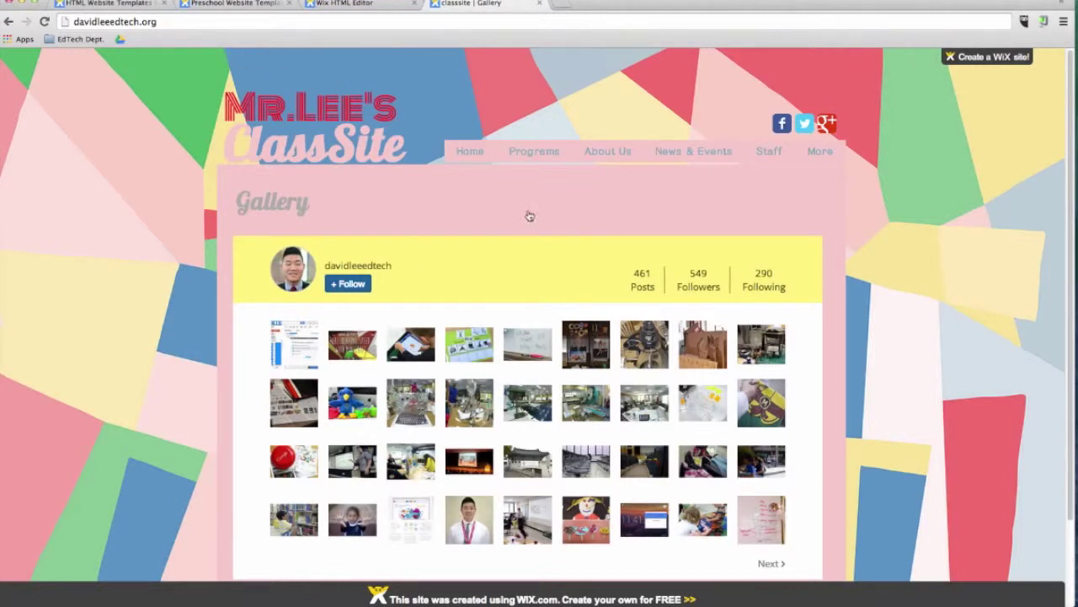
# Step: In the mobile layout, drag the Social Bar to the right side of the header
pyautogui.click(386, 6)
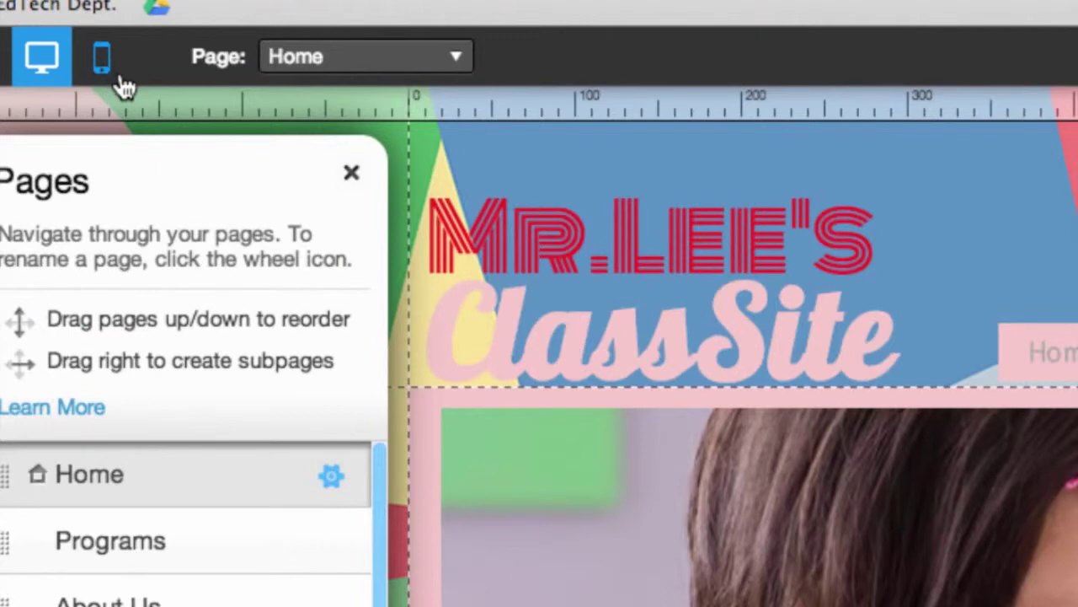
pyautogui.click(104, 62)
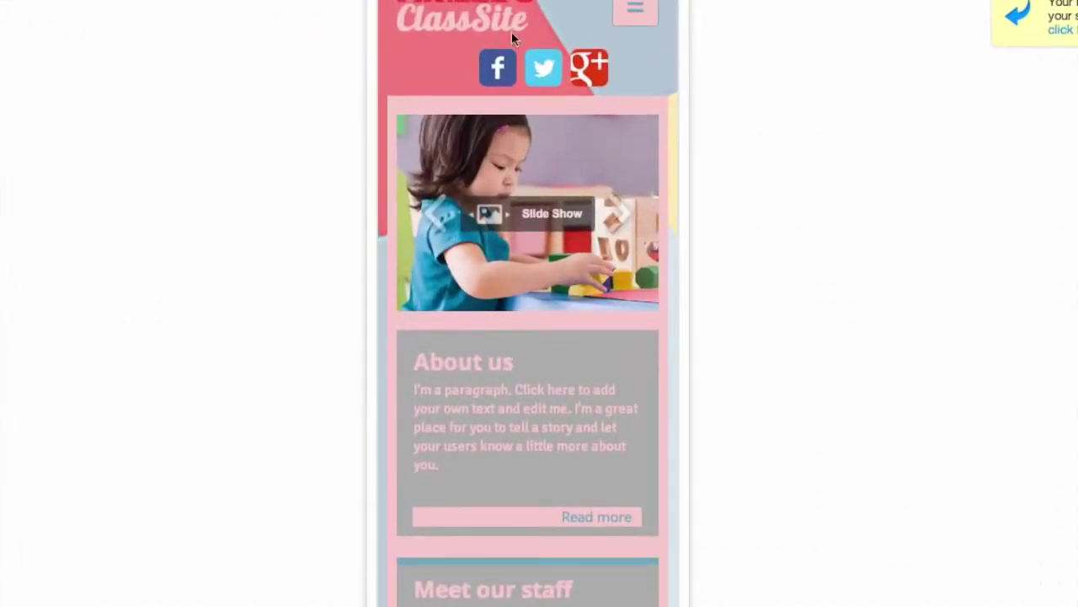
pyautogui.click(587, 68)
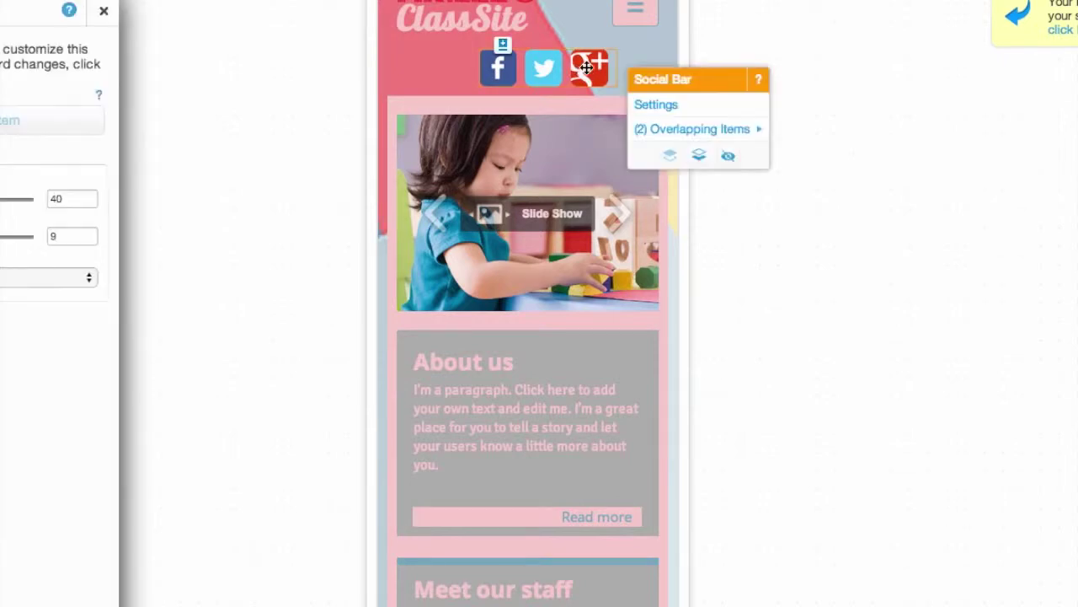
pyautogui.moveTo(587, 68); pyautogui.dragTo(639, 68)
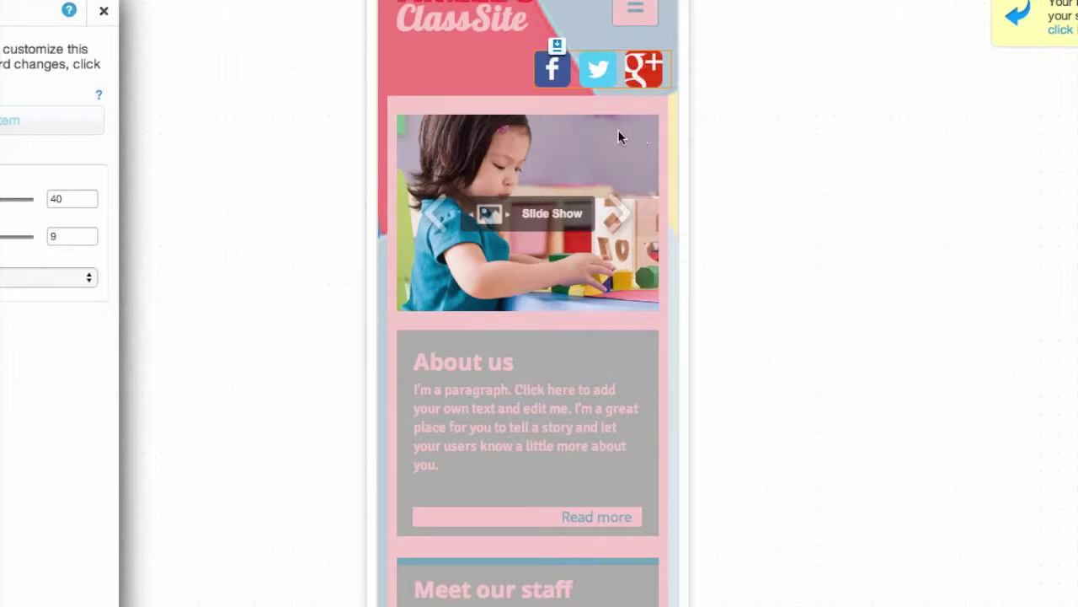
# Step: Hide the home page slideshow on mobile, then show it again
pyautogui.click(537, 278)
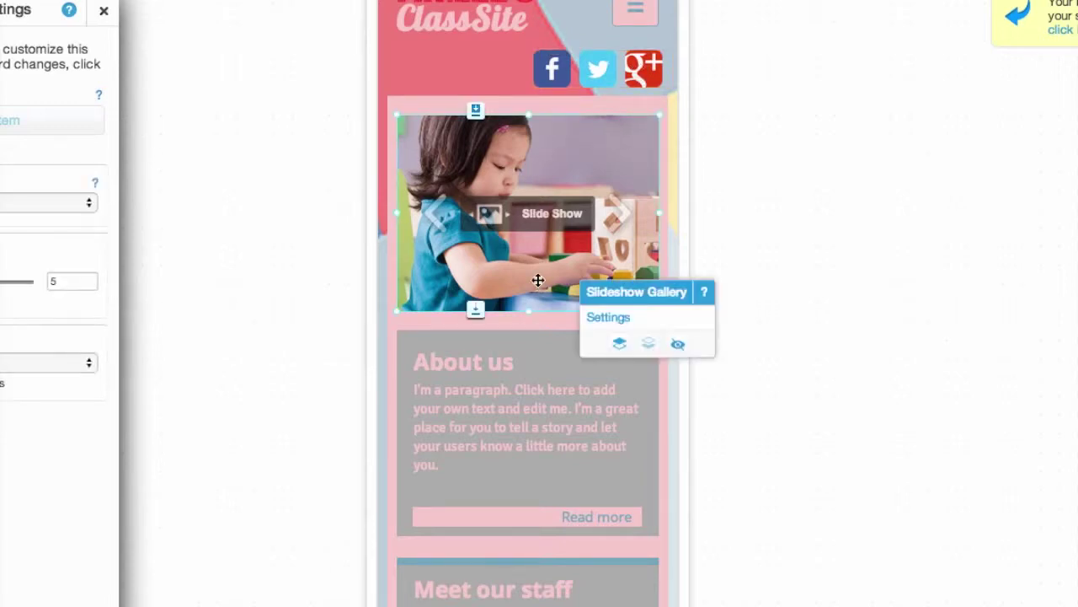
pyautogui.click(678, 346)
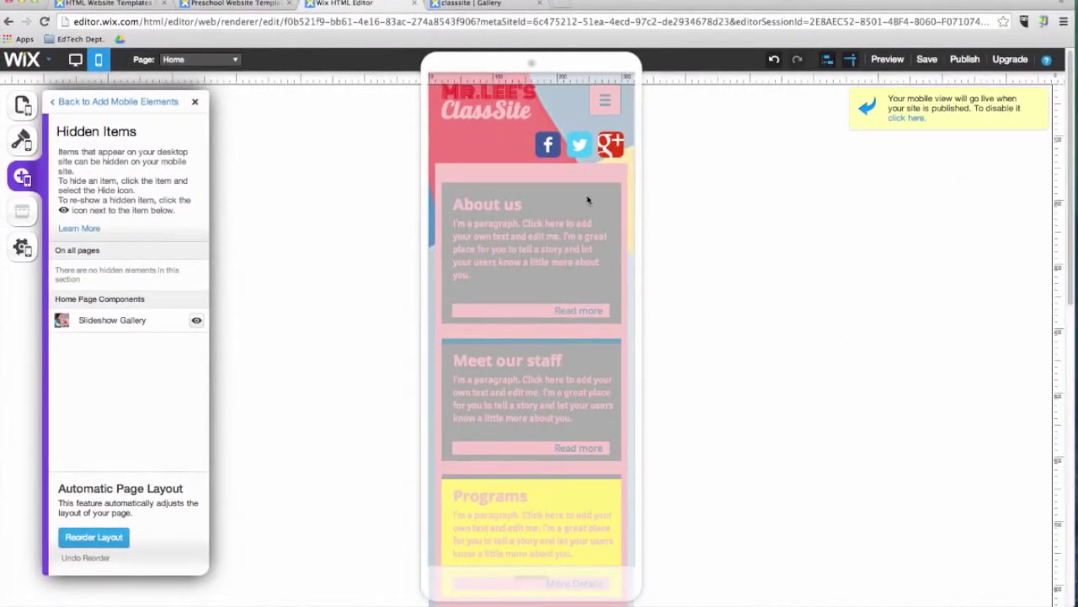
pyautogui.click(194, 326)
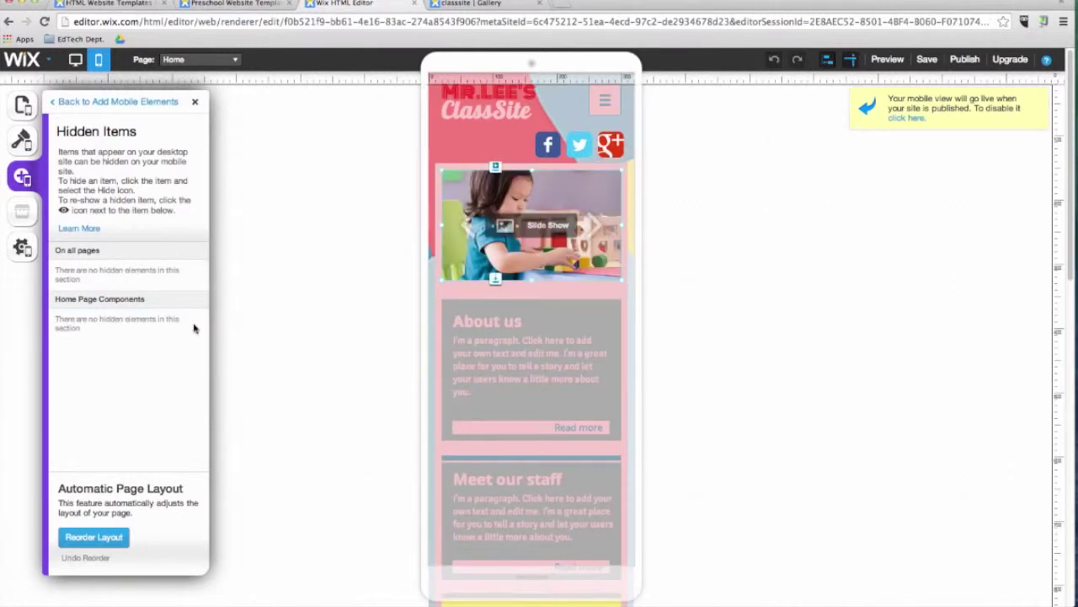
# Step: Preview the mobile site and open the About Us page from the home page, scrolling through it
pyautogui.click(888, 61)
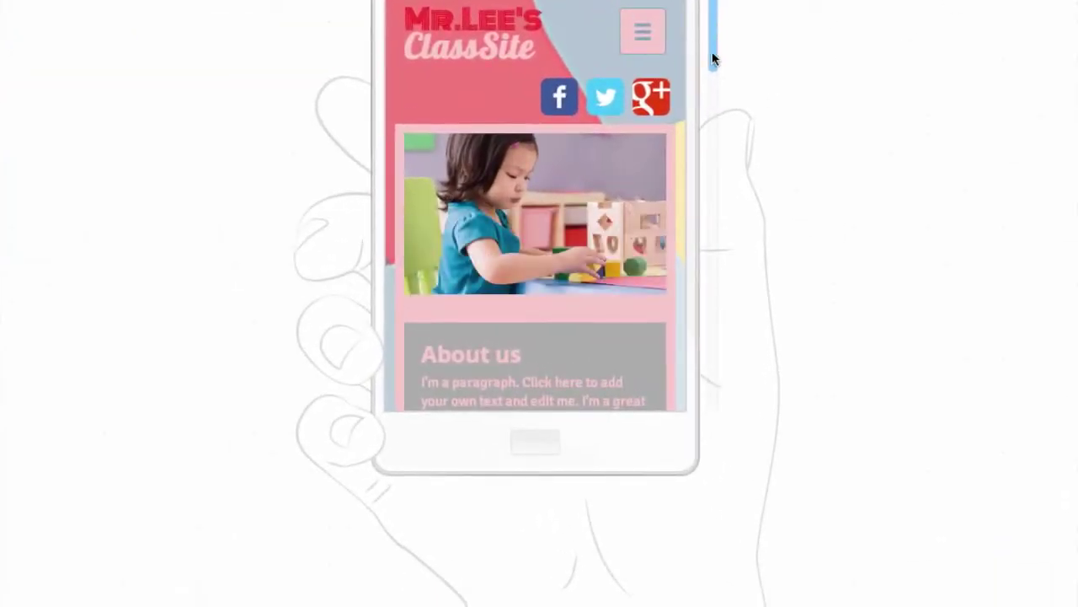
pyautogui.moveTo(713, 42); pyautogui.dragTo(712, 100)
pyautogui.click(623, 126)
pyautogui.moveTo(713, 17); pyautogui.dragTo(712, 114)
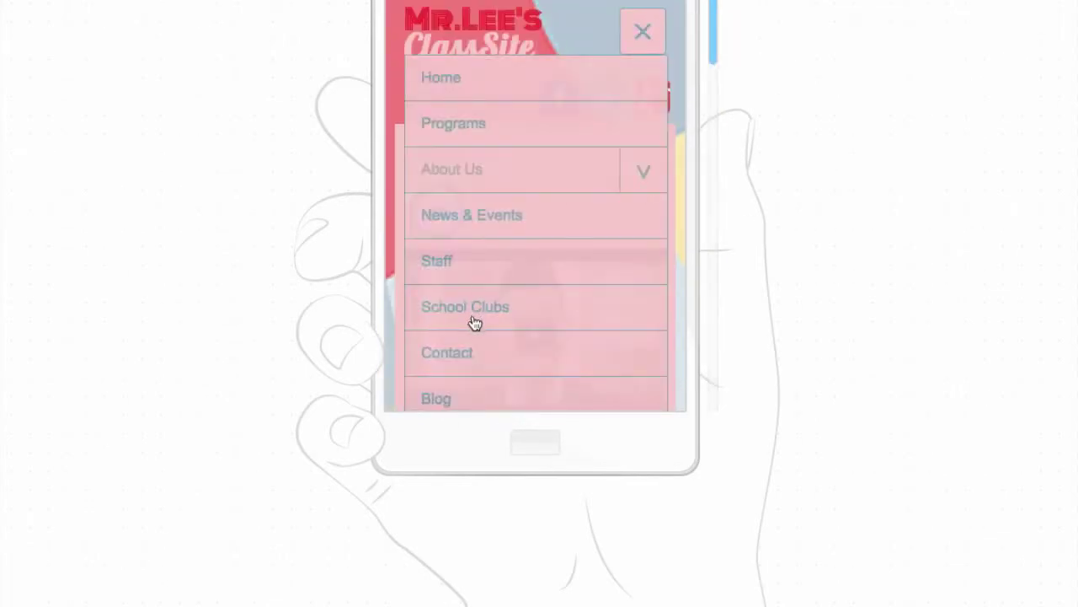
pyautogui.scroll(-2, 474, 323)
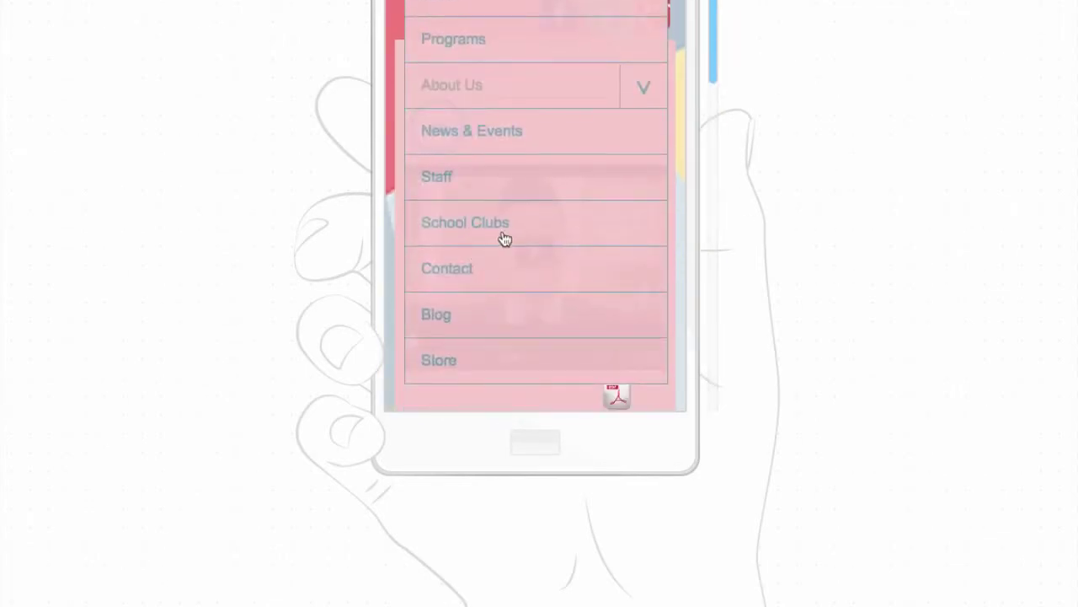
pyautogui.scroll(2, 503, 230)
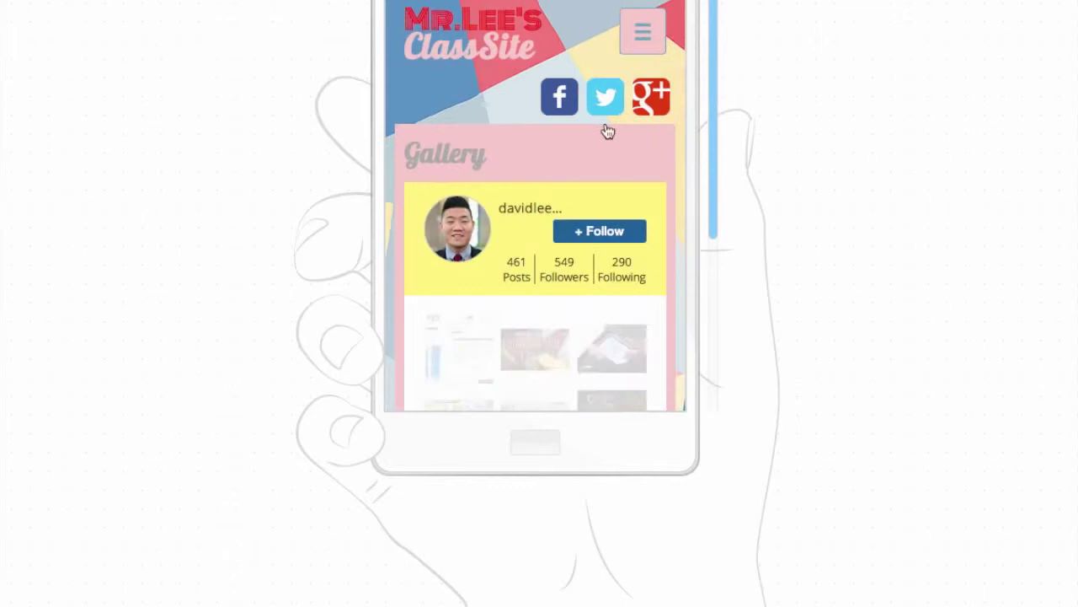
pyautogui.moveTo(715, 78); pyautogui.dragTo(715, 25)
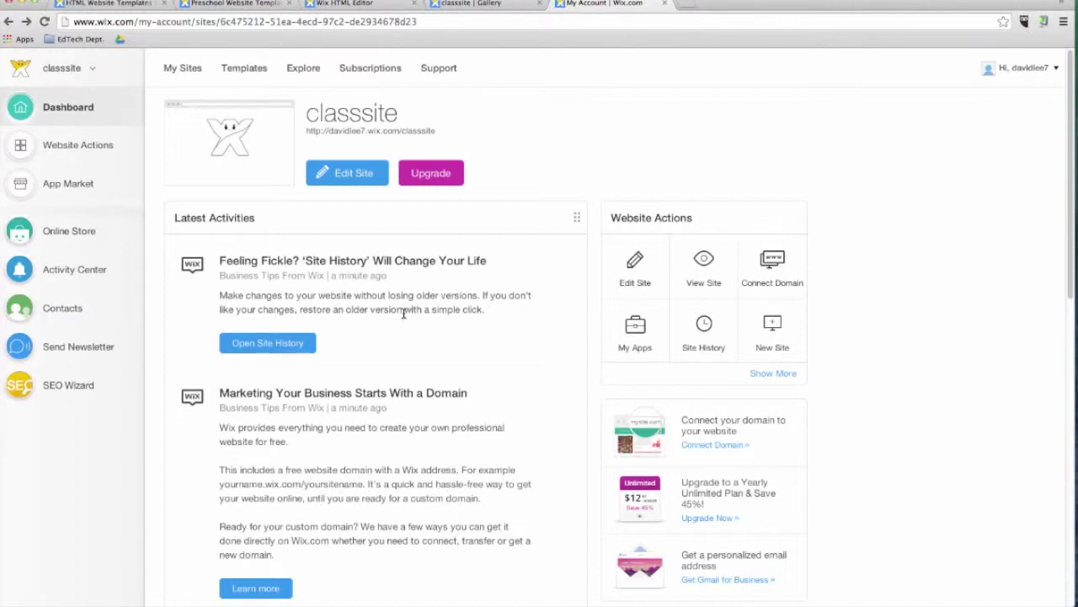
# Step: Browse the premium plans, select Unlimited ($12.42/month), then return to the classsite dashboard
pyautogui.click(447, 184)
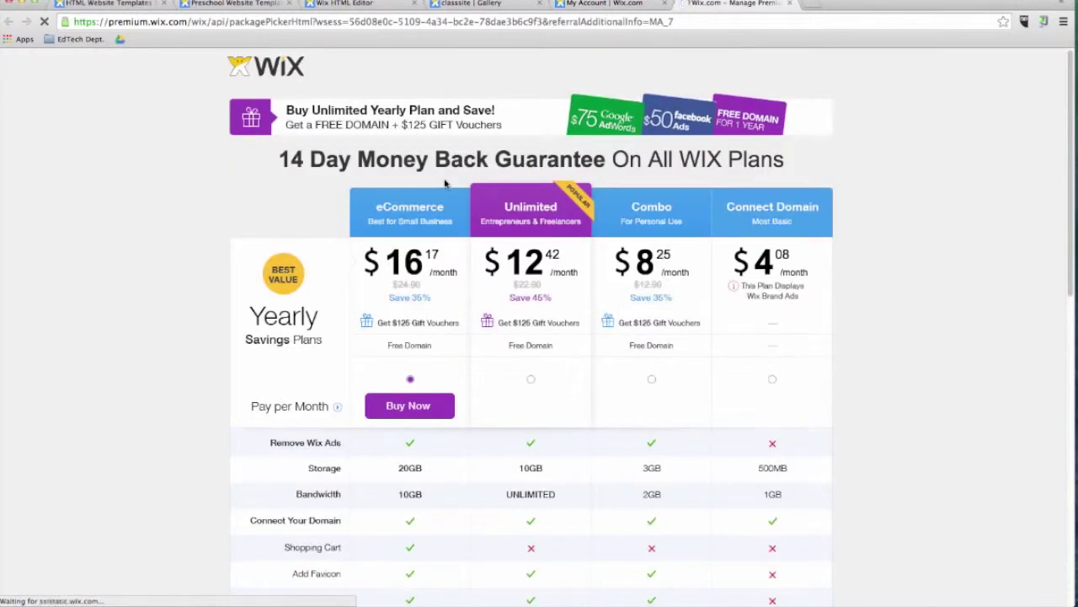
pyautogui.scroll(-1, 453, 274)
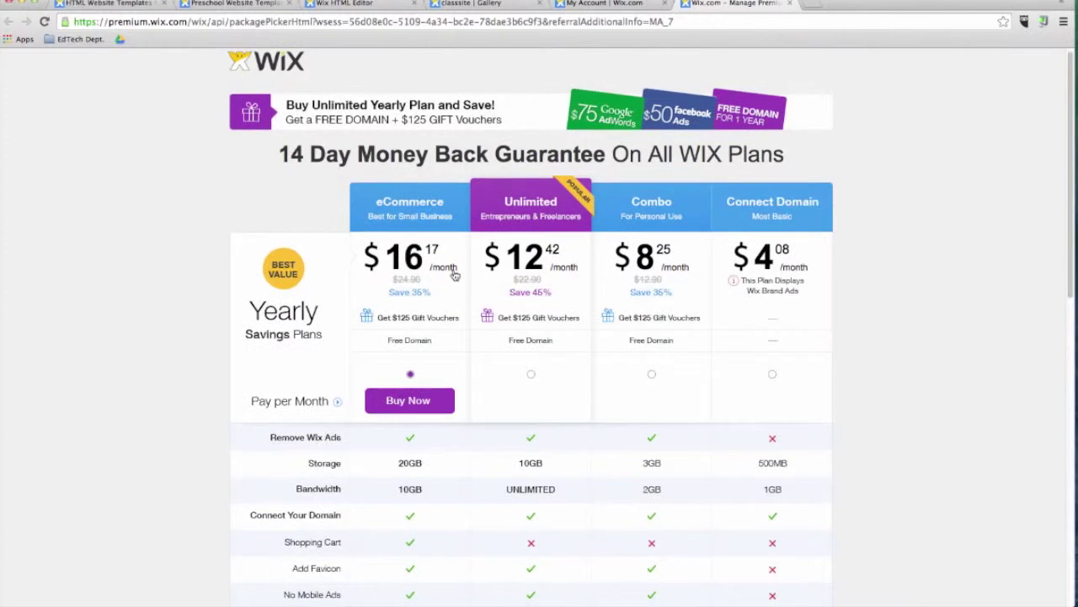
pyautogui.click(530, 374)
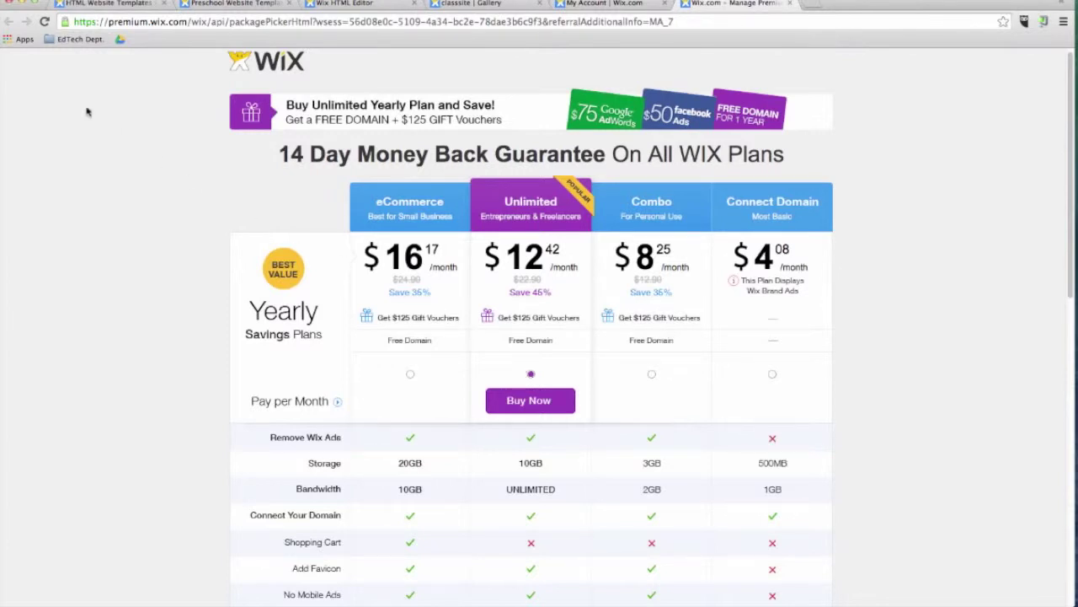
pyautogui.click(614, 4)
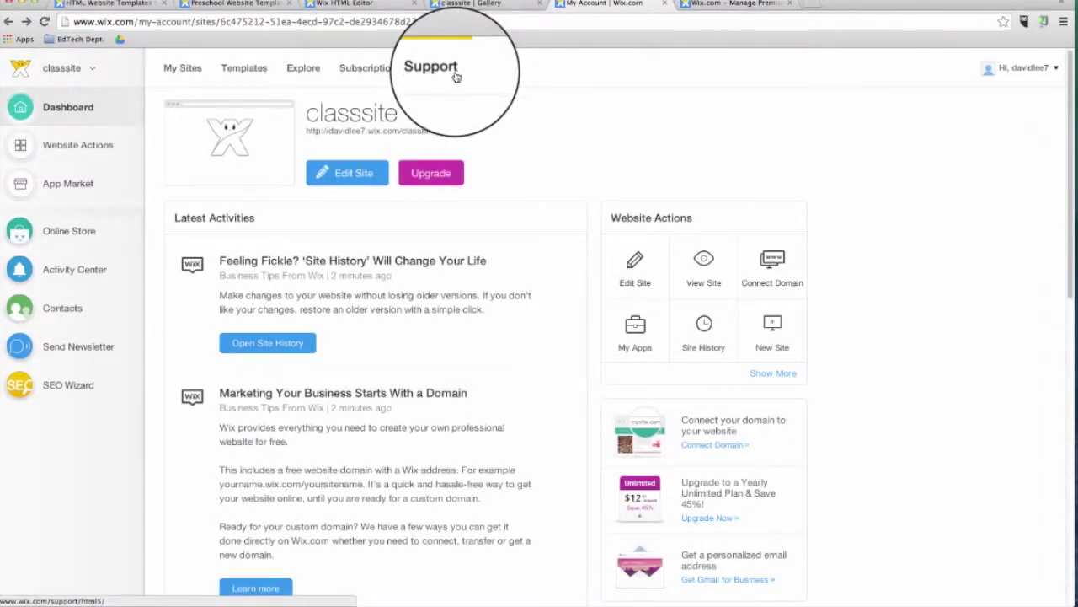
# Step: Search the Help Center for 'how to add animation to my site' and open the animation FAQ
pyautogui.click(455, 77)
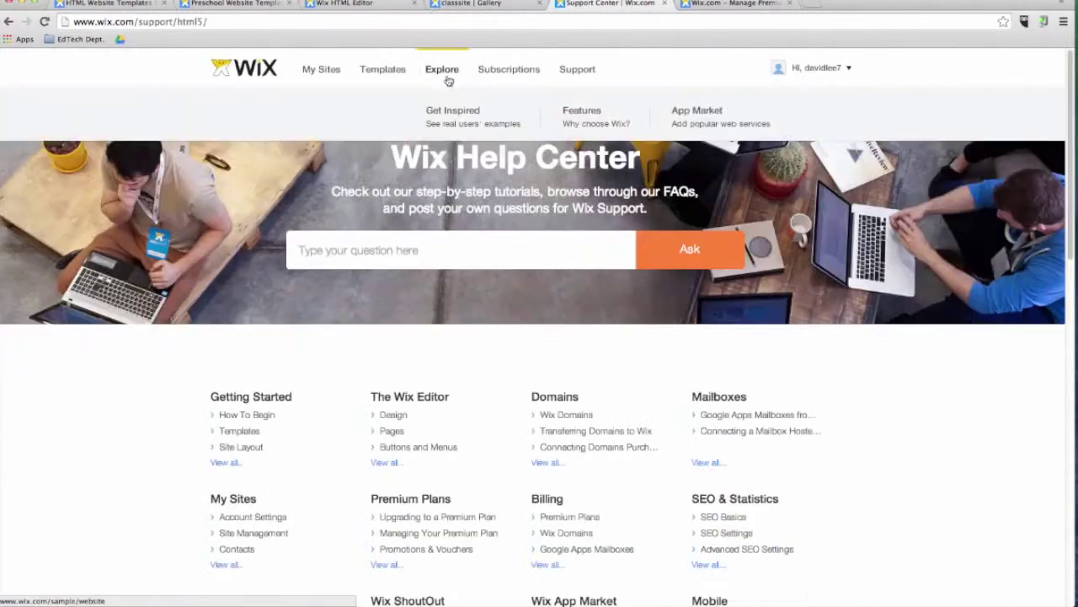
pyautogui.write('how to add animation to my site')
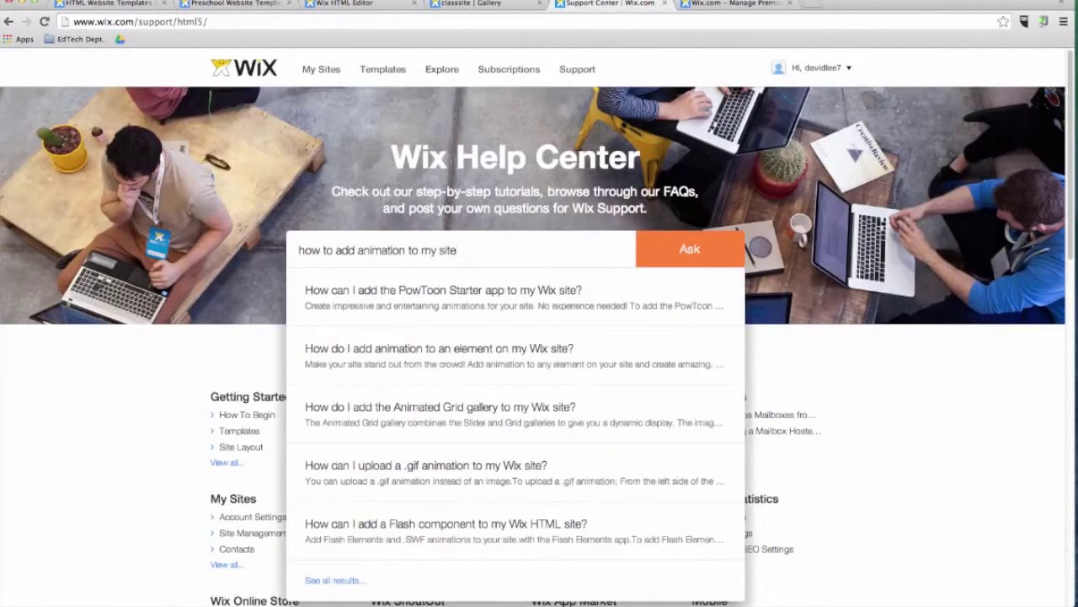
pyautogui.click(480, 349)
# Step: Play the FAQ's animation tutorial video, then go to the Wix Blog from the footer
pyautogui.scroll(-4, 481, 355)
pyautogui.click(419, 275)
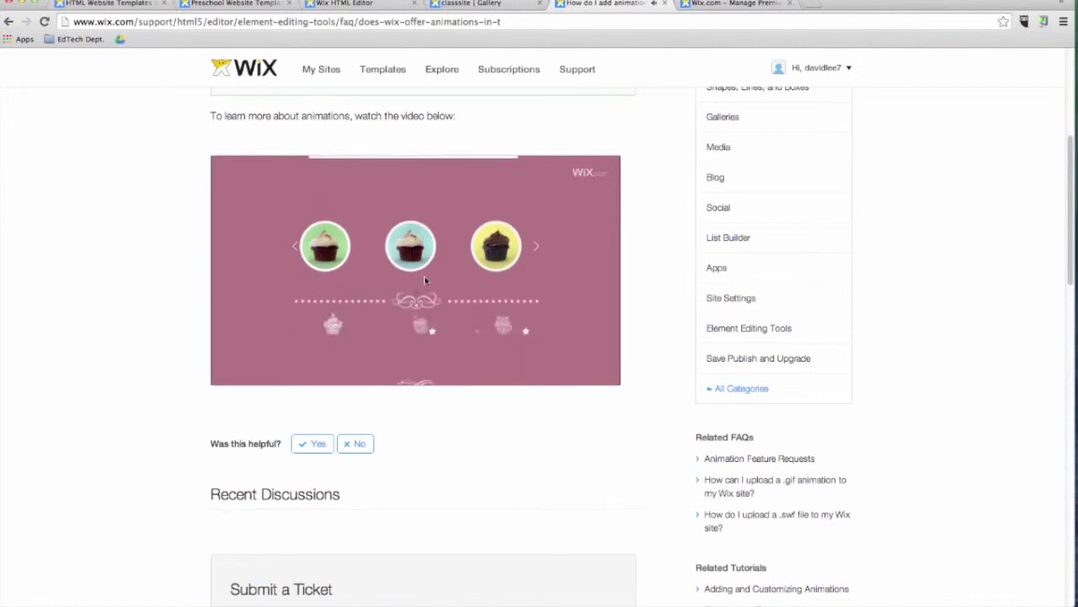
pyautogui.scroll(-5, 425, 281)
pyautogui.scroll(-10, 425, 280)
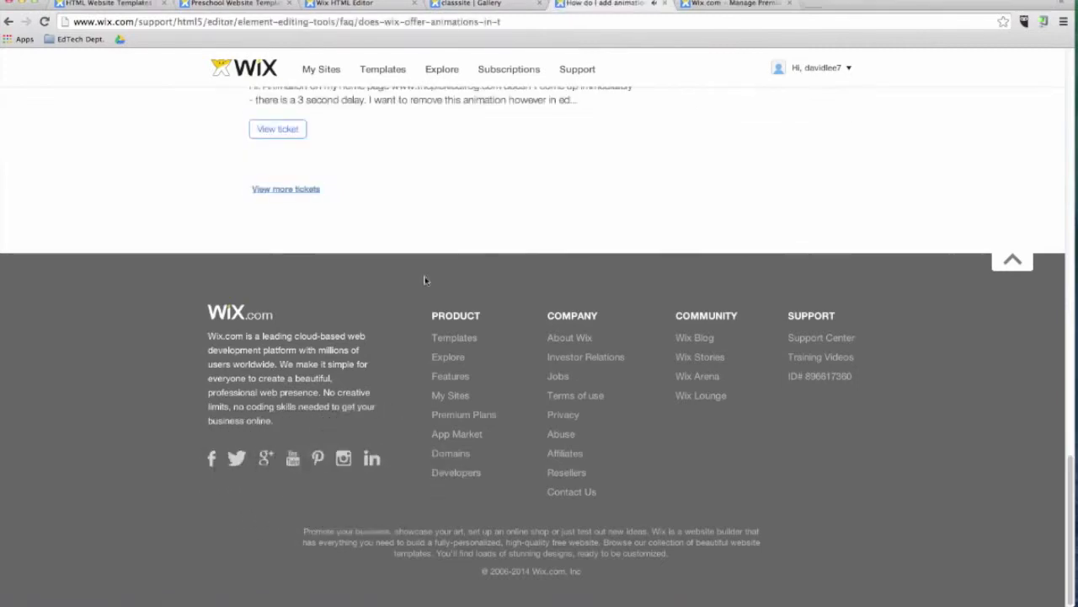
pyautogui.click(696, 337)
pyautogui.scroll(-15, 698, 404)
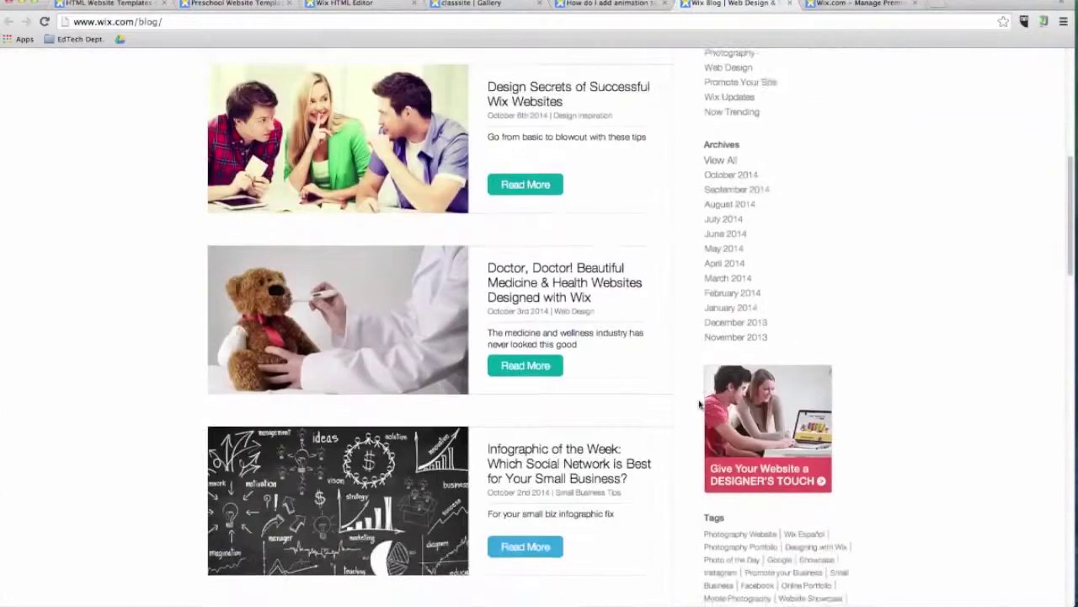